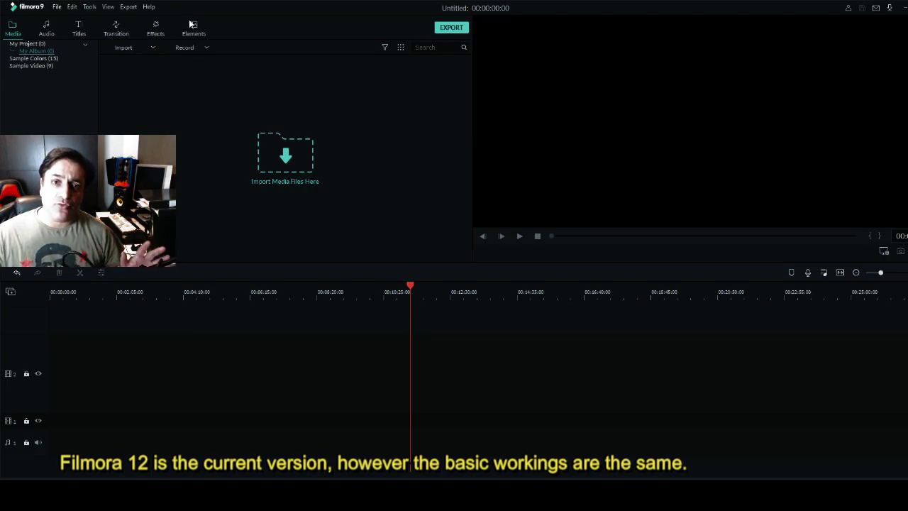
Start a new project and place the 20170101_060539 clip at the start of the second video track
{"action": "key", "text": "ctrl+n"}
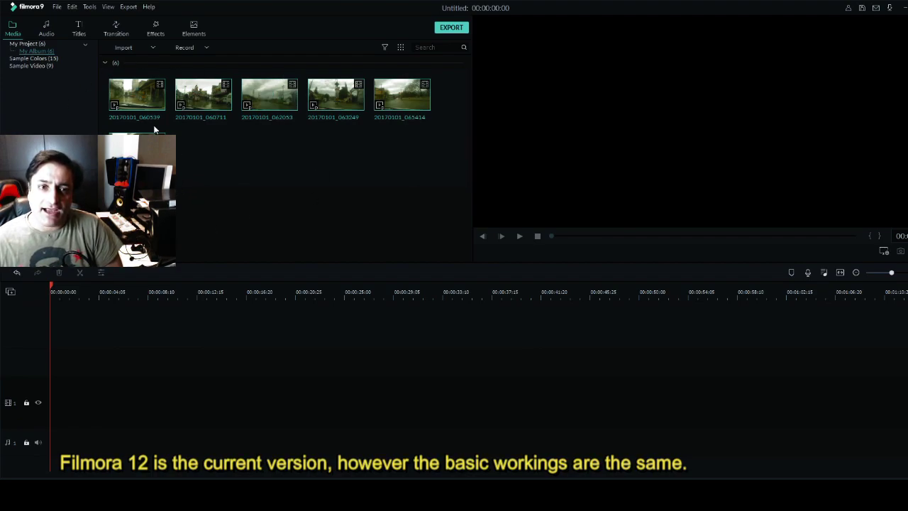
{"action": "left_click", "coordinate": [293, 179]}
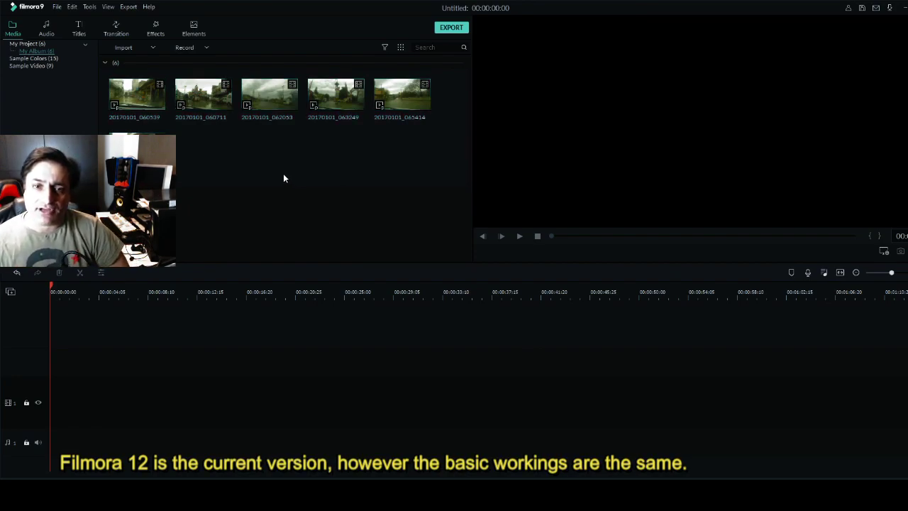
{"action": "double_click", "coordinate": [128, 102]}
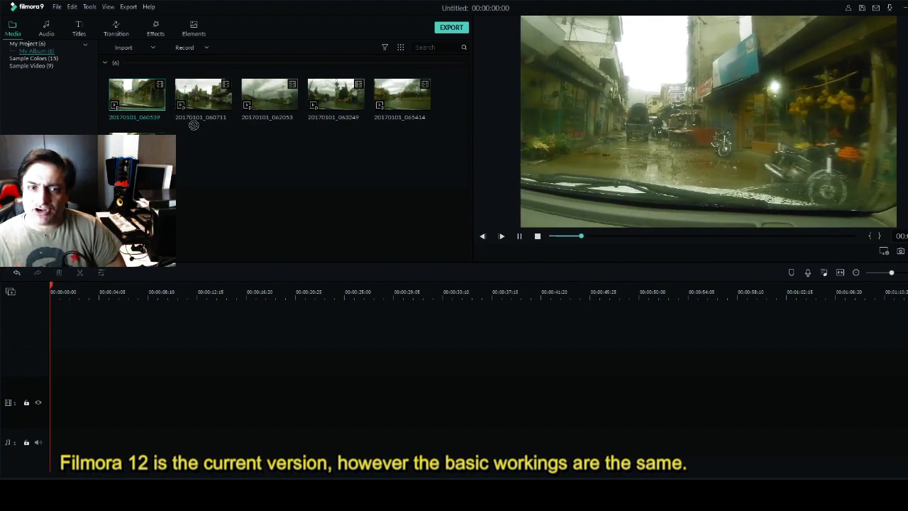
{"action": "left_click_drag", "start_coordinate": [237, 291], "coordinate": [40, 363]}
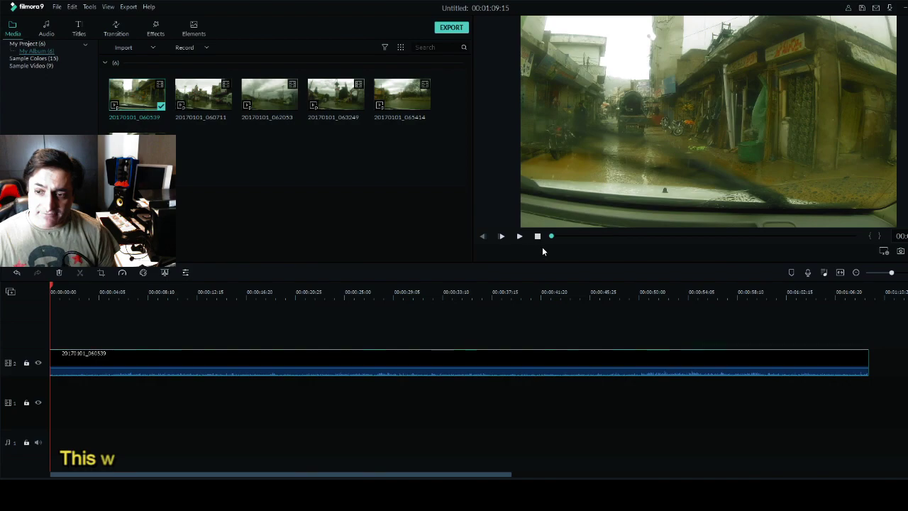
Preview part of the placed clip and increase its track height to enlarge the thumbnails and waveform
{"action": "left_click", "coordinate": [518, 236]}
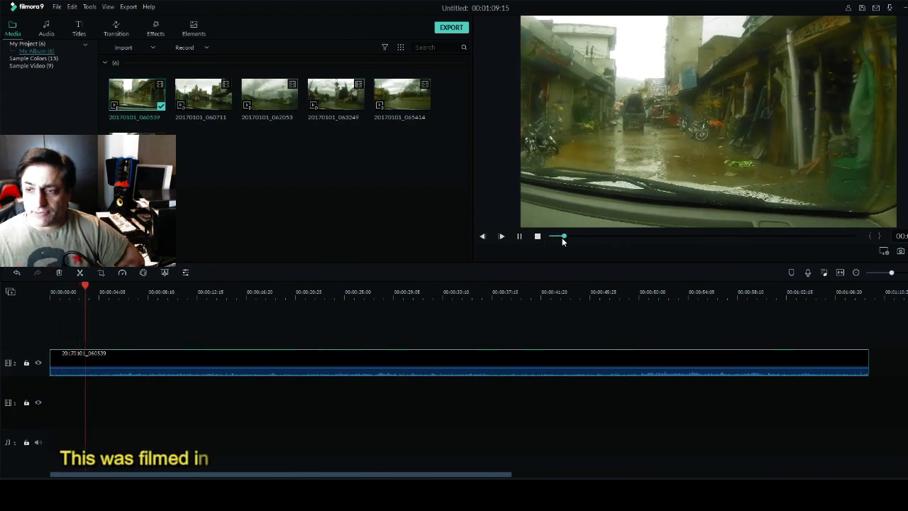
{"action": "left_click_drag", "start_coordinate": [568, 234], "coordinate": [649, 239]}
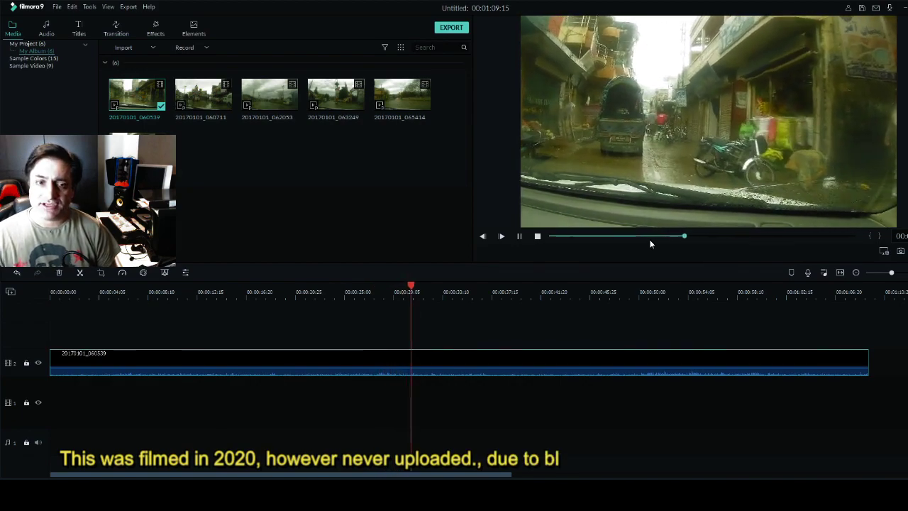
{"action": "key", "text": "space"}
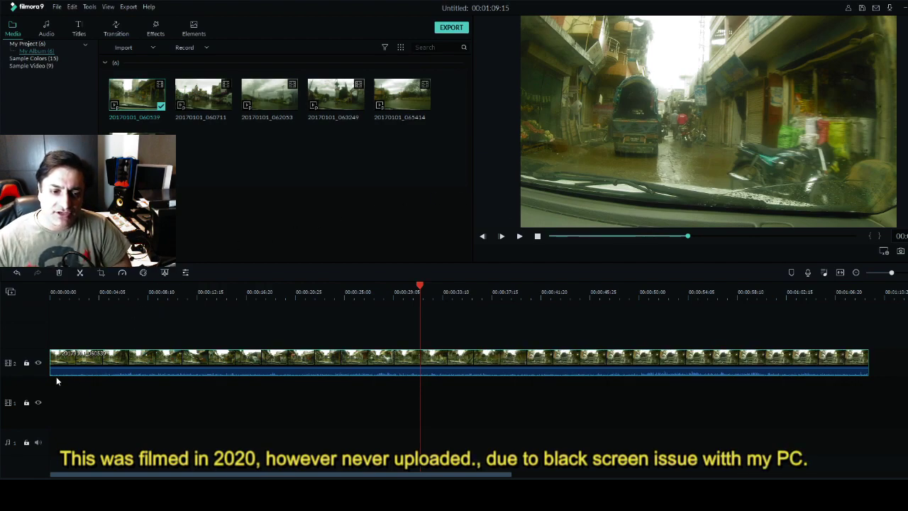
{"action": "left_click_drag", "start_coordinate": [41, 375], "coordinate": [37, 315]}
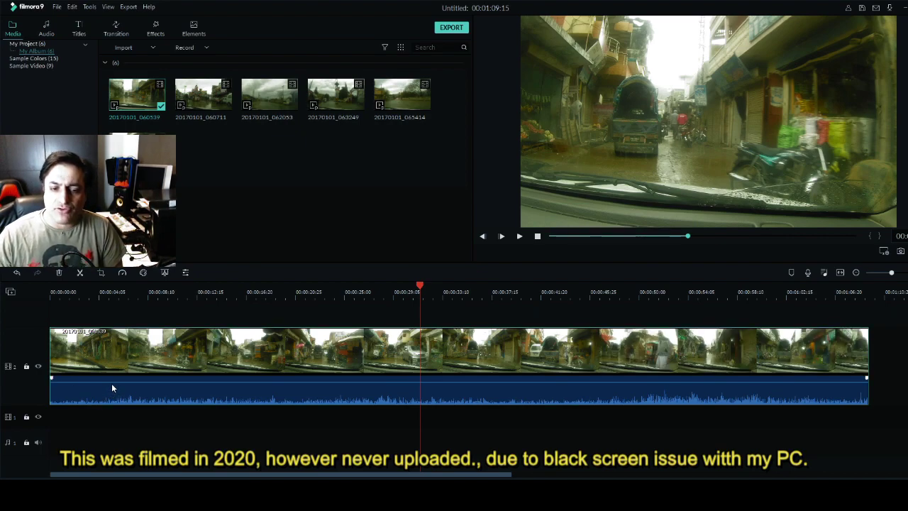
Raise the clip's volume on its waveform, and lower it in the clip's audio settings while playing from near the start
{"action": "mouse_move", "coordinate": [111, 382]}
{"action": "left_click_drag", "start_coordinate": [112, 382], "coordinate": [113, 374]}
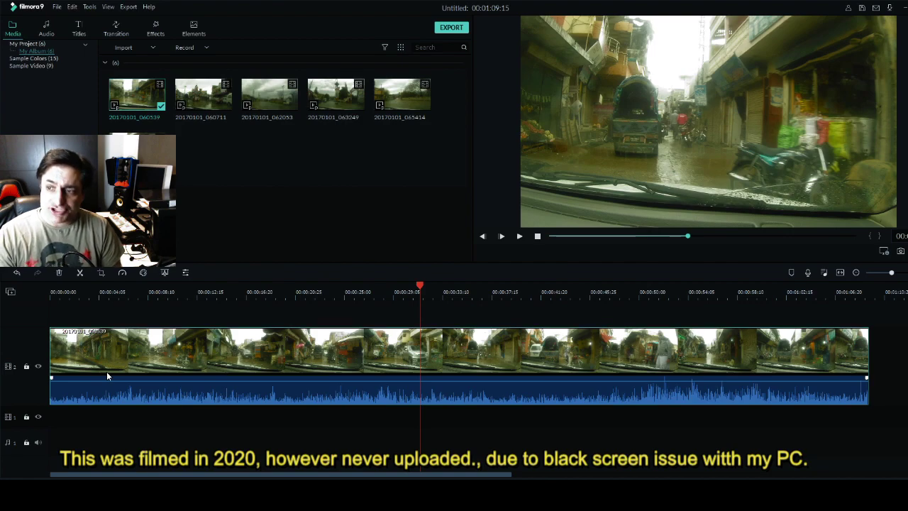
{"action": "double_click", "coordinate": [122, 391]}
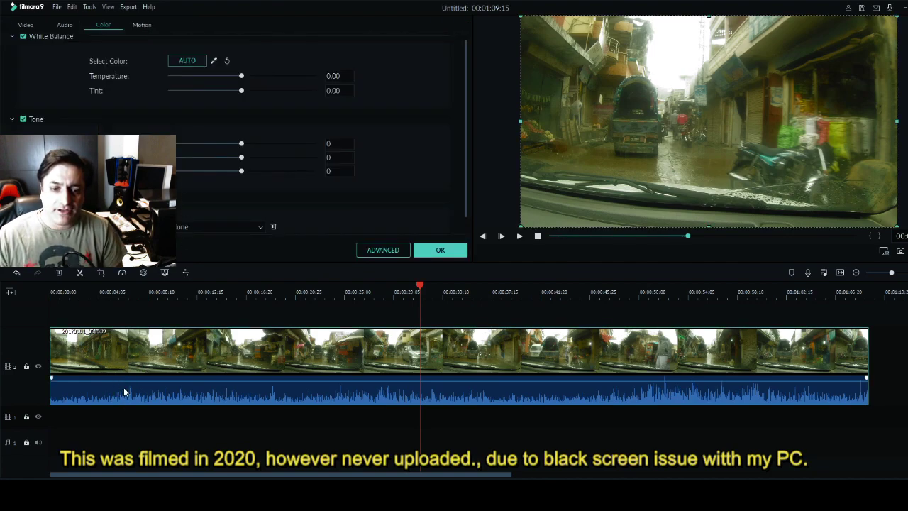
{"action": "left_click", "coordinate": [65, 26]}
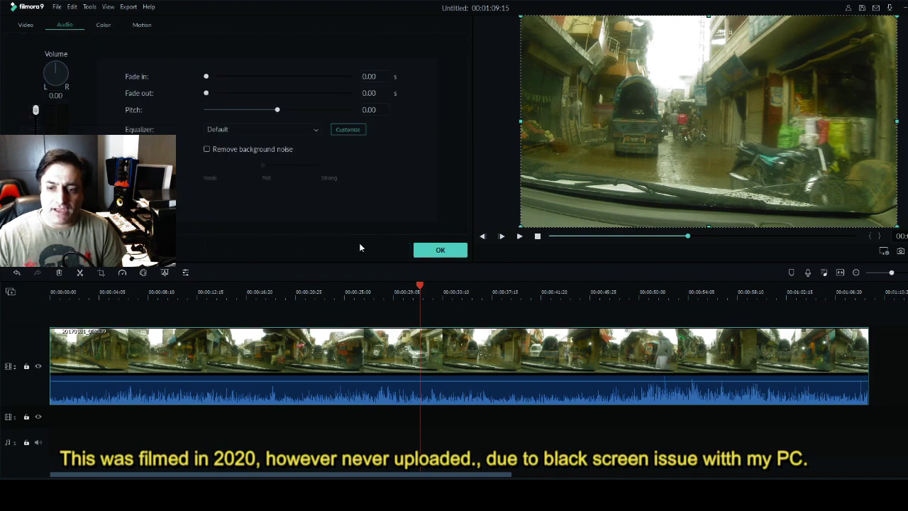
{"action": "left_click_drag", "start_coordinate": [420, 287], "coordinate": [78, 286]}
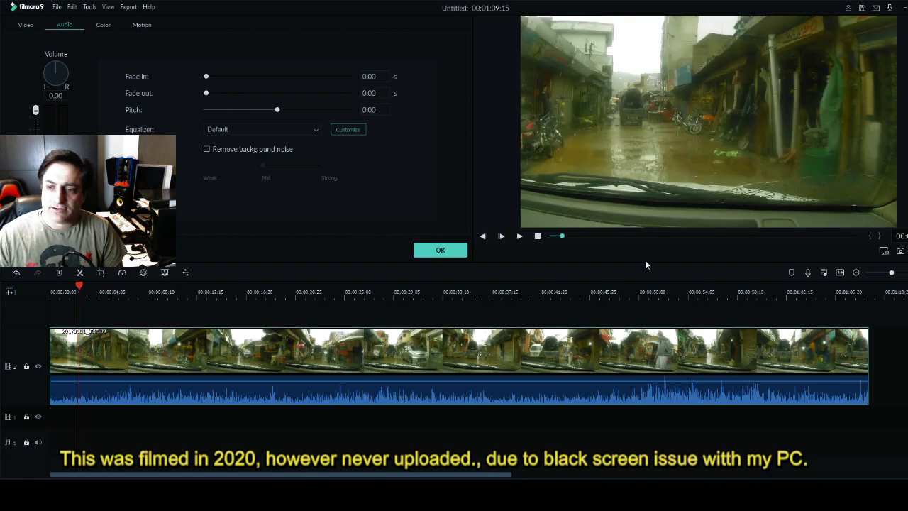
{"action": "left_click", "coordinate": [520, 236]}
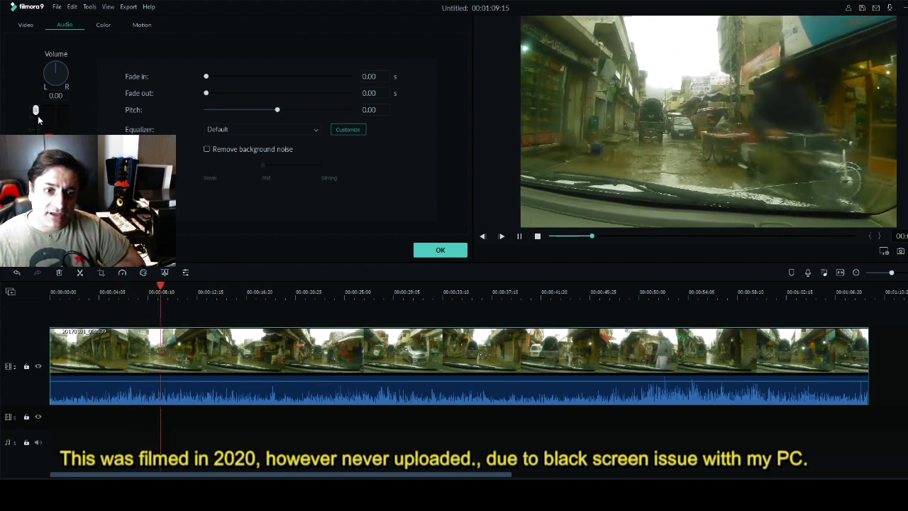
{"action": "left_click_drag", "start_coordinate": [36, 113], "coordinate": [36, 146]}
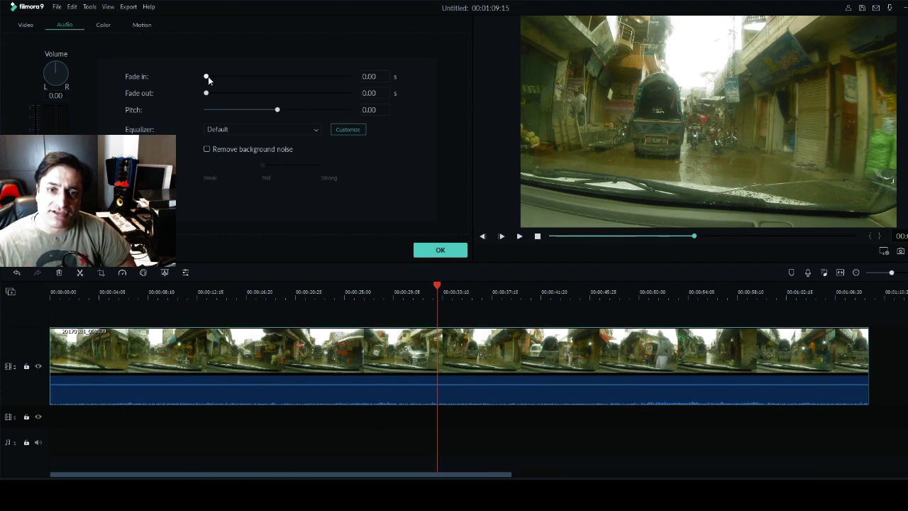
Set the clip's audio fade-in to about 11.67 s and its fade-out to about 3.83 s
{"action": "mouse_move", "coordinate": [208, 76]}
{"action": "left_mouse_down"}
{"action": "mouse_move", "coordinate": [267, 76]}
{"action": "mouse_move", "coordinate": [235, 76]}
{"action": "mouse_move", "coordinate": [213, 93]}
{"action": "left_mouse_up"}
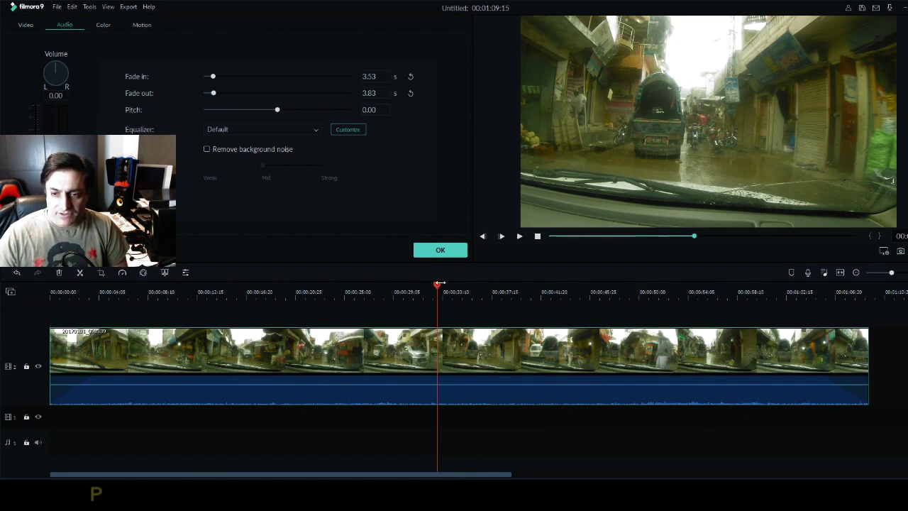
{"action": "left_click_drag", "start_coordinate": [440, 287], "coordinate": [52, 286]}
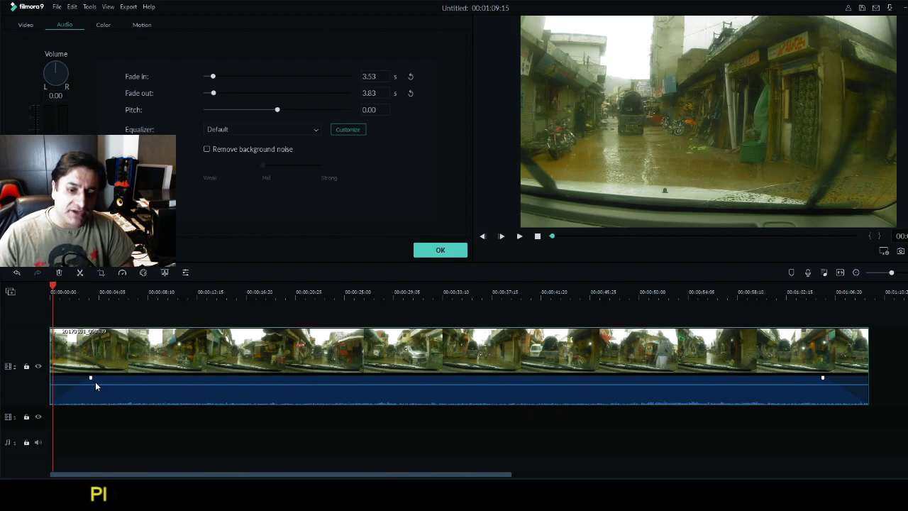
{"action": "left_click_drag", "start_coordinate": [90, 377], "coordinate": [187, 377]}
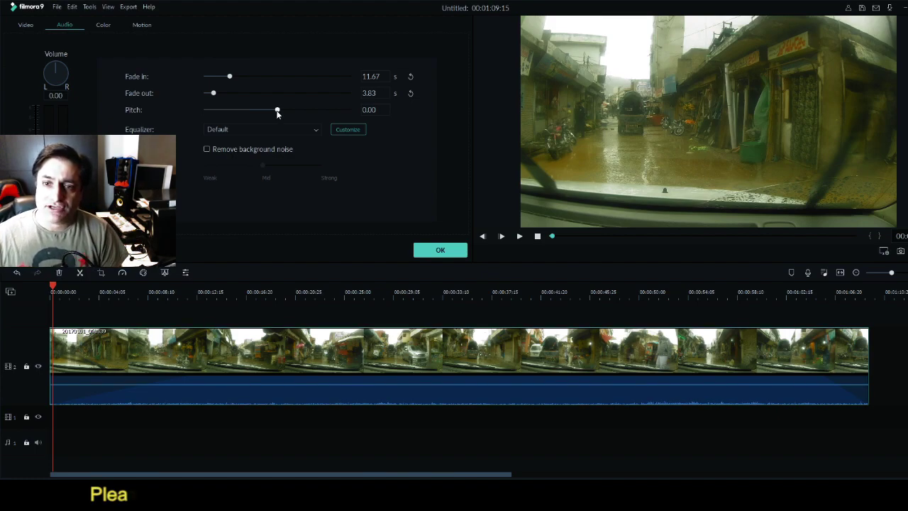
Try an audio pitch of 4.00 and return it to 0.00
{"action": "left_click_drag", "start_coordinate": [276, 110], "coordinate": [301, 110]}
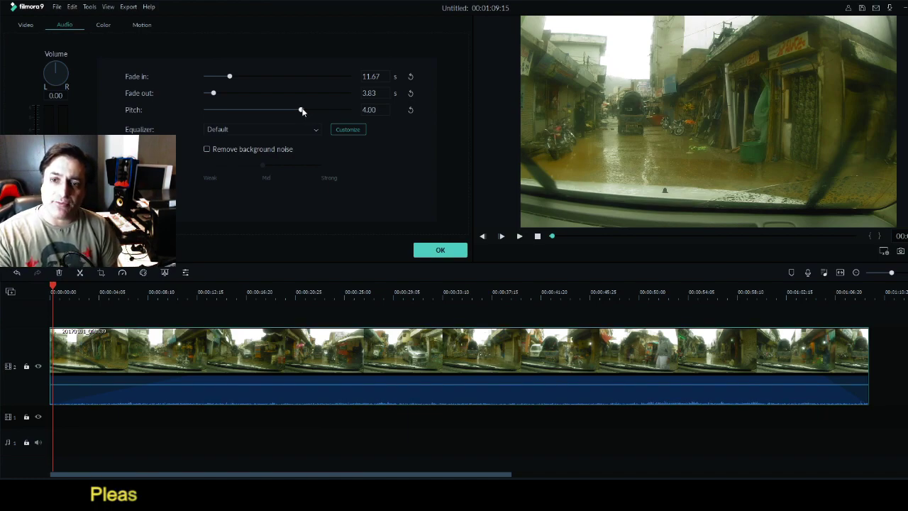
{"action": "left_click_drag", "start_coordinate": [293, 112], "coordinate": [277, 111]}
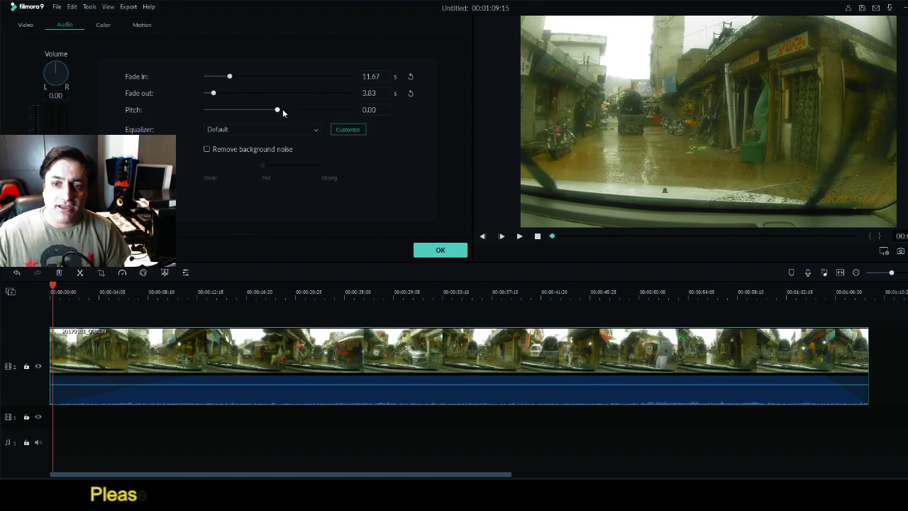
Try the Classic, Low Bass, Rock'n'Roll and Hard Rock equalizer presets and set the equalizer to Custom
{"action": "left_click", "coordinate": [313, 131]}
{"action": "left_click", "coordinate": [291, 148]}
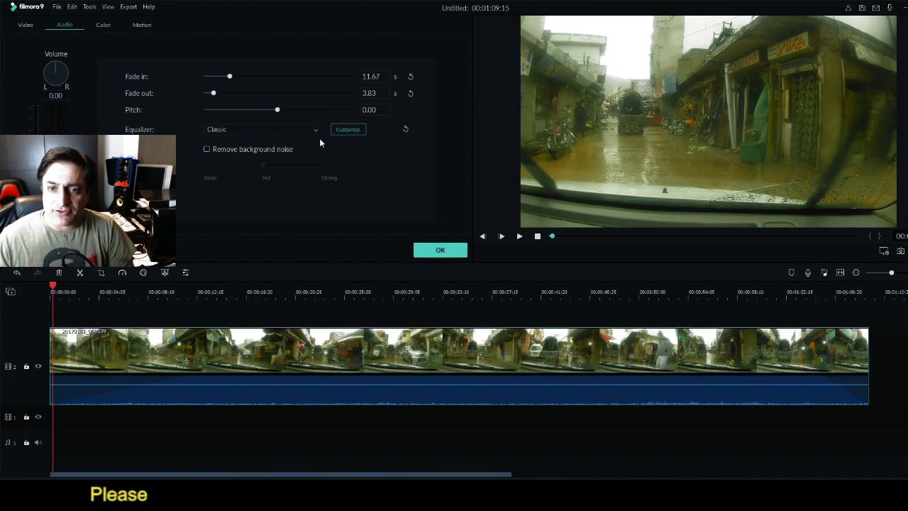
{"action": "left_click", "coordinate": [285, 169]}
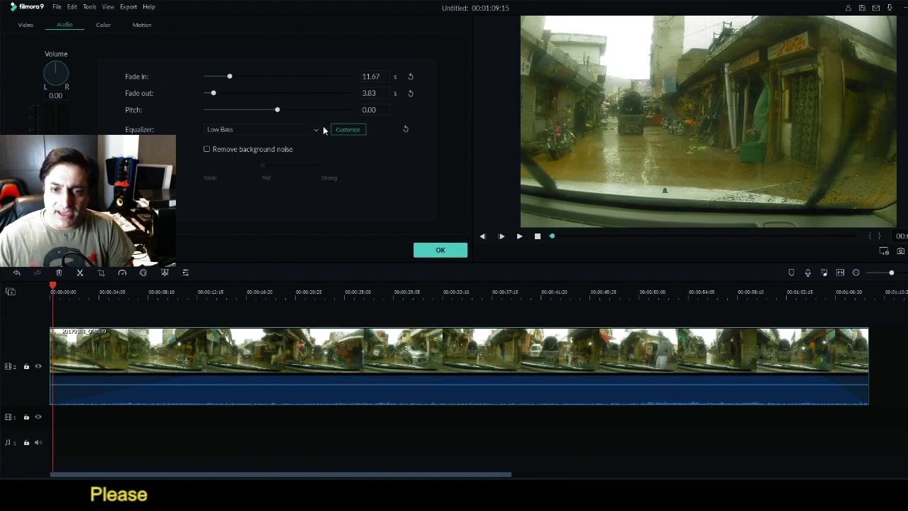
{"action": "left_click", "coordinate": [266, 202]}
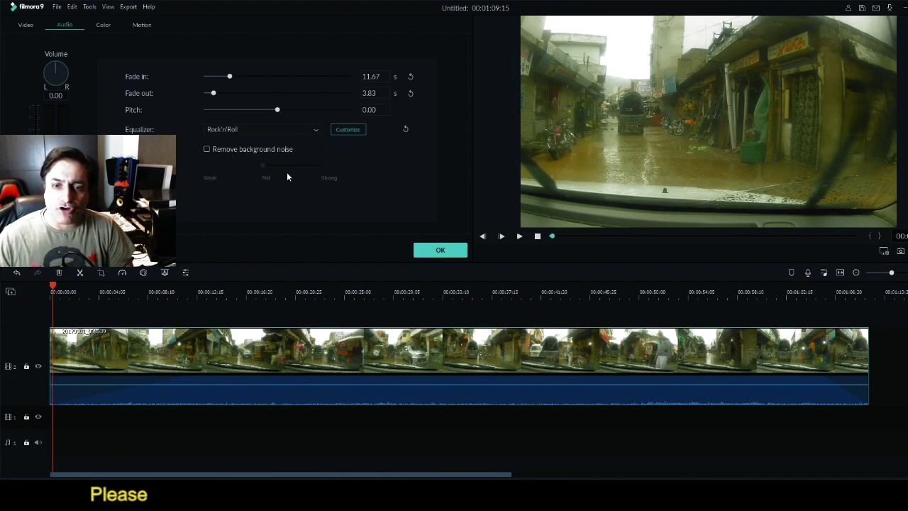
{"action": "left_click", "coordinate": [275, 227]}
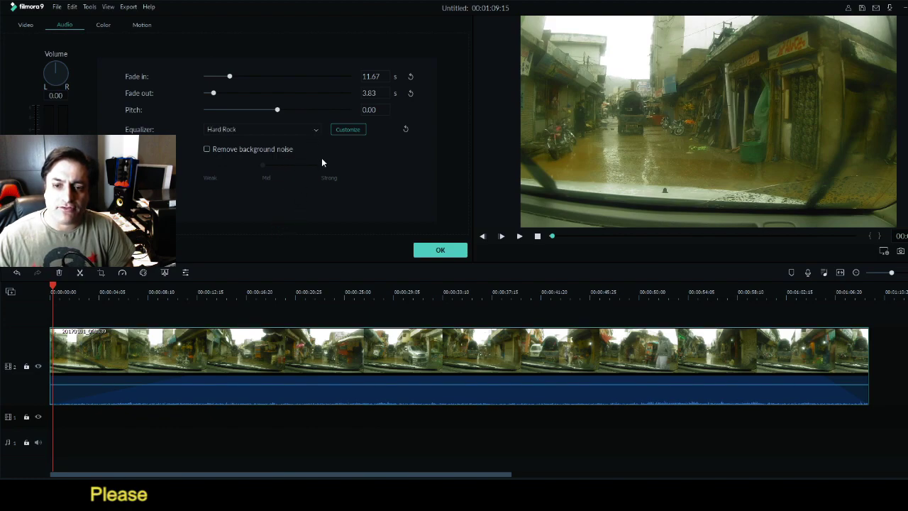
{"action": "left_click", "coordinate": [223, 234]}
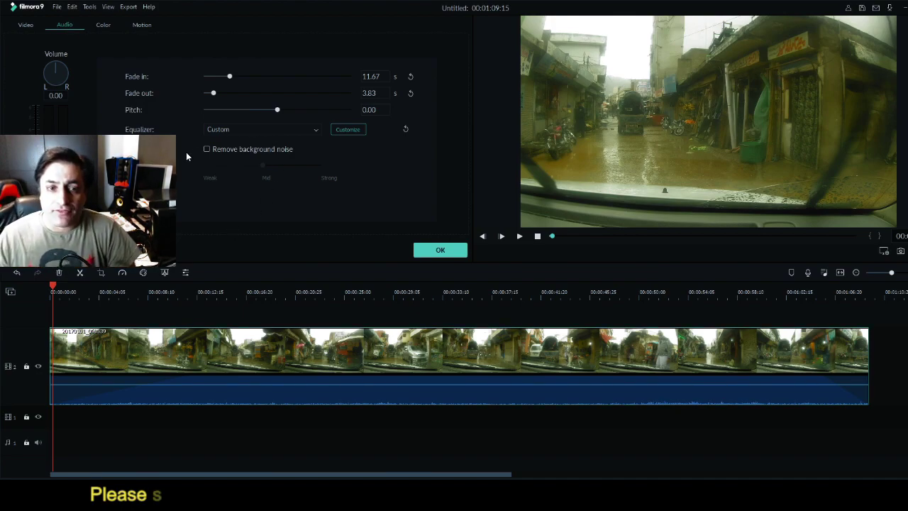
Enable background noise removal, try the weak and strong levels, and leave it at Mid
{"action": "left_click", "coordinate": [207, 149]}
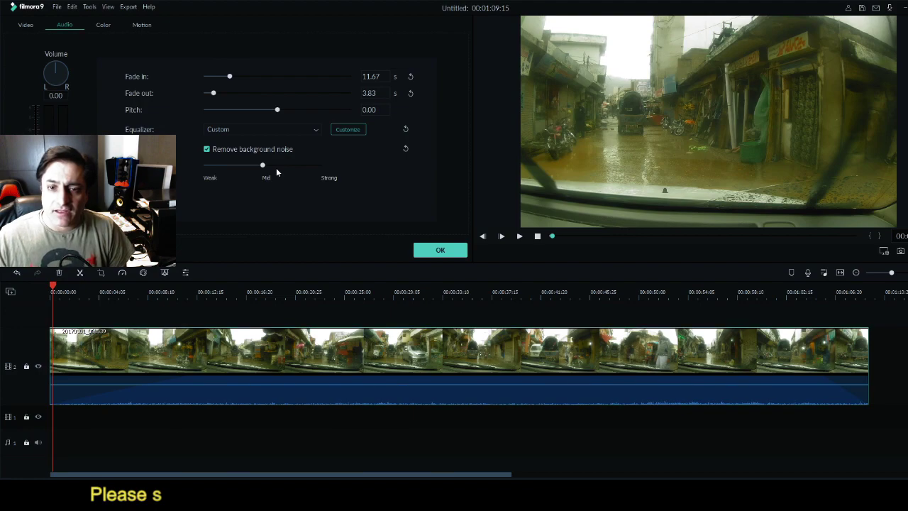
{"action": "left_click_drag", "start_coordinate": [263, 165], "coordinate": [198, 176]}
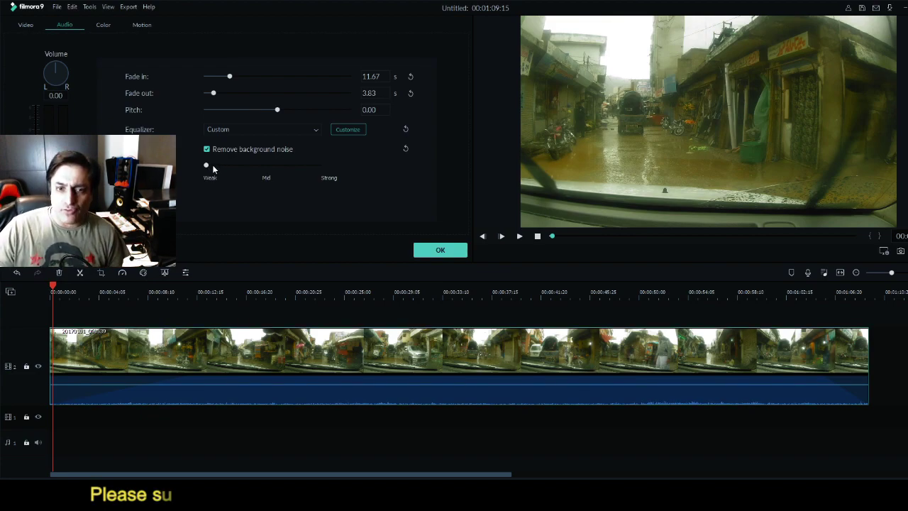
{"action": "left_click_drag", "start_coordinate": [206, 168], "coordinate": [265, 164]}
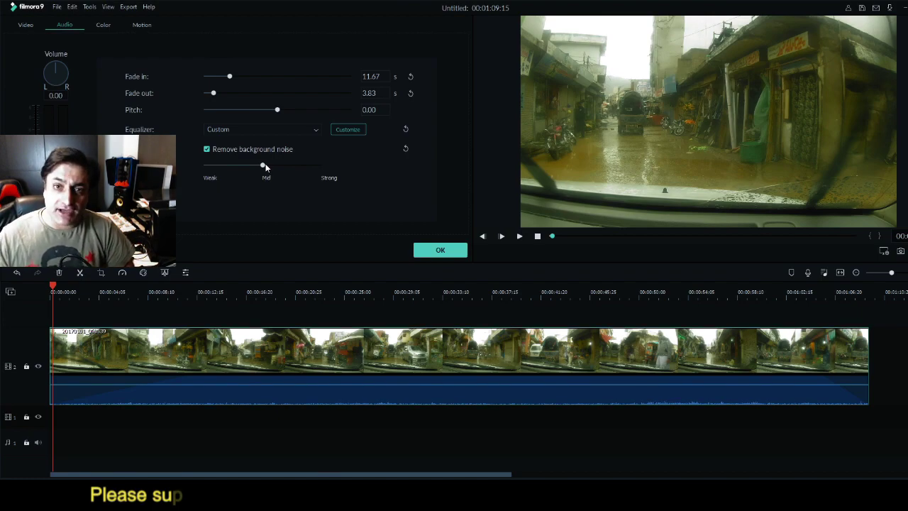
{"action": "left_click_drag", "start_coordinate": [263, 165], "coordinate": [319, 166]}
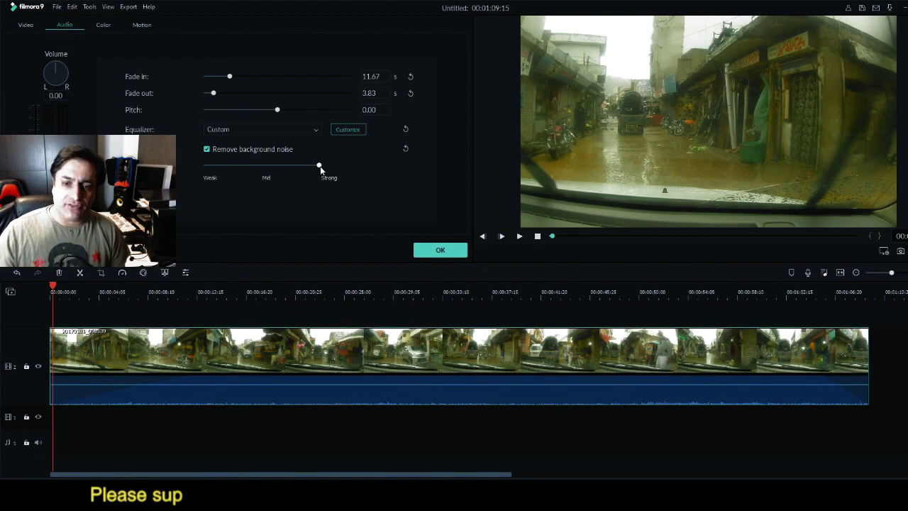
{"action": "left_click_drag", "start_coordinate": [320, 166], "coordinate": [263, 167]}
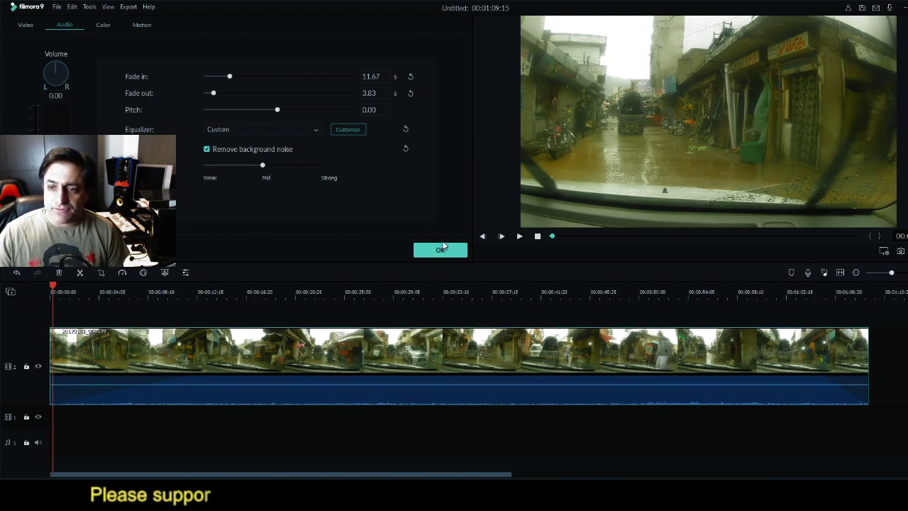
Switch the equalizer to Folk and raise the clip's volume to 6.00 dB on its waveform
{"action": "key", "text": "Down"}
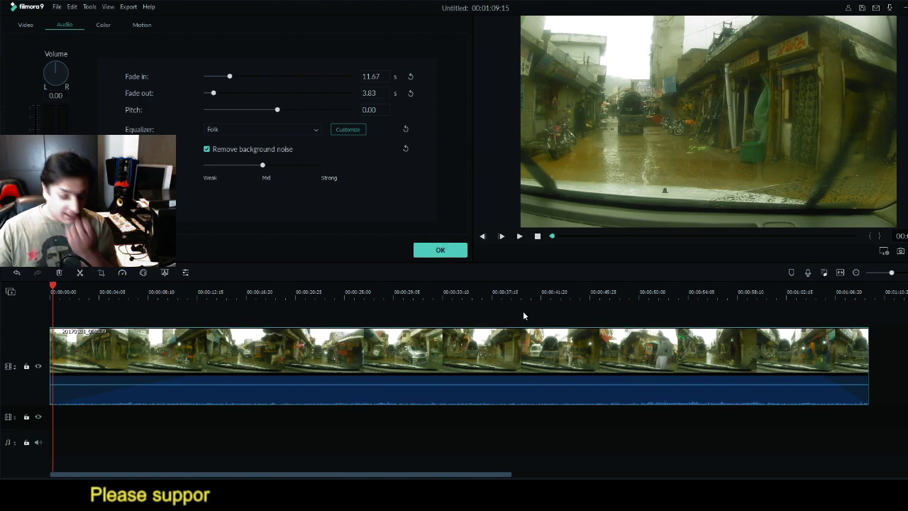
{"action": "mouse_move", "coordinate": [422, 385]}
{"action": "left_click_drag", "start_coordinate": [427, 383], "coordinate": [427, 378]}
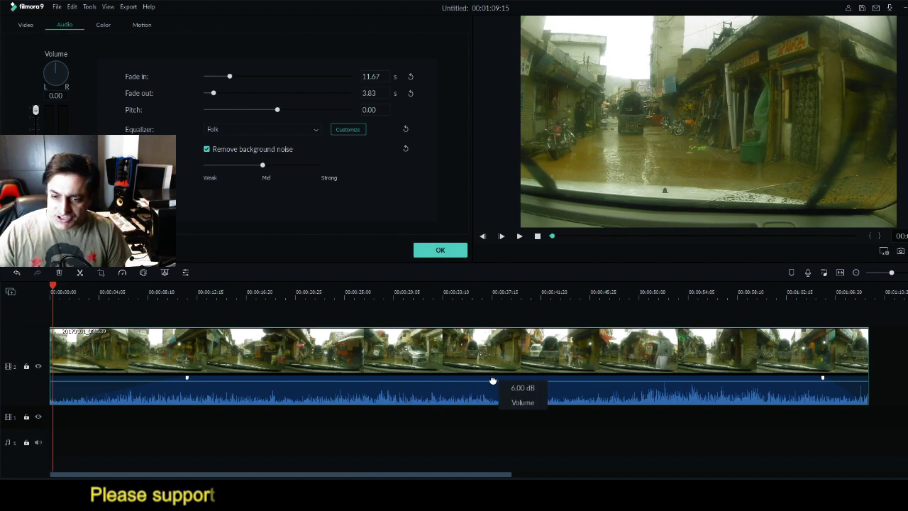
{"action": "mouse_move", "coordinate": [823, 379]}
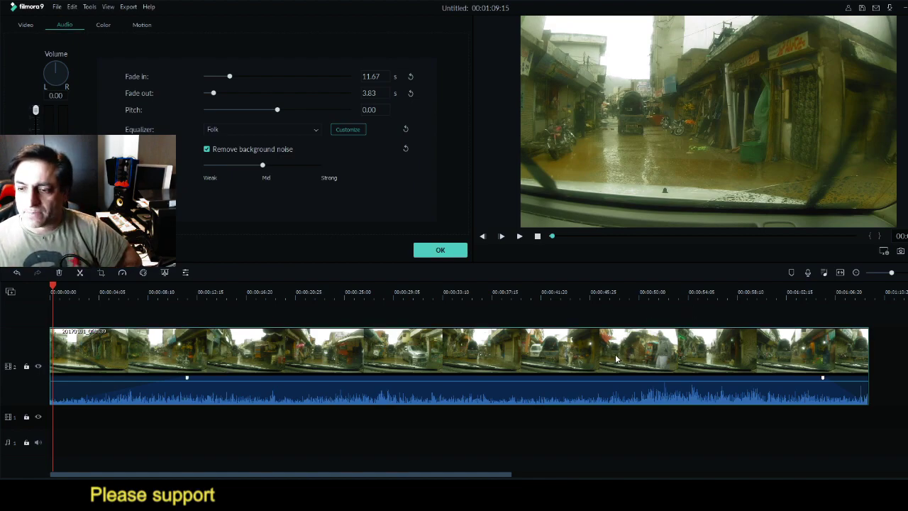
Open the clip's video transform settings and scale the picture up to about 162.76%
{"action": "left_click", "coordinate": [26, 26]}
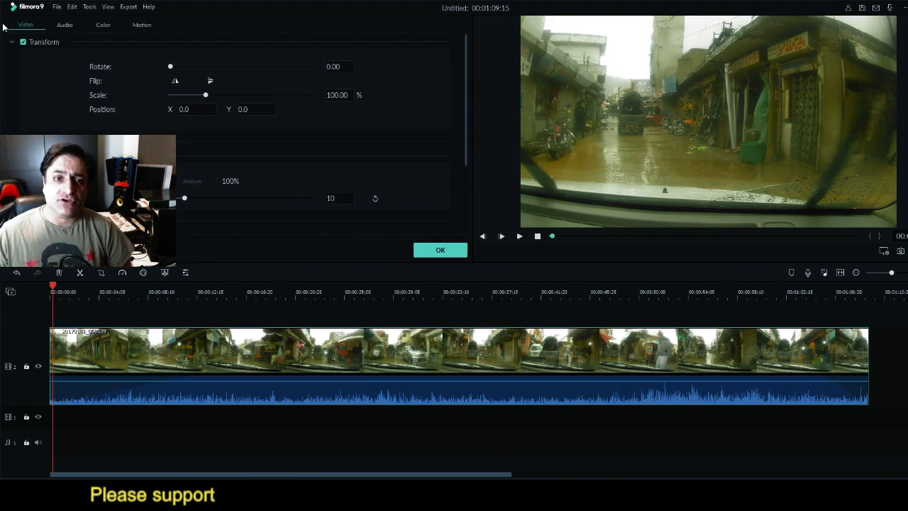
{"action": "left_click", "coordinate": [612, 89]}
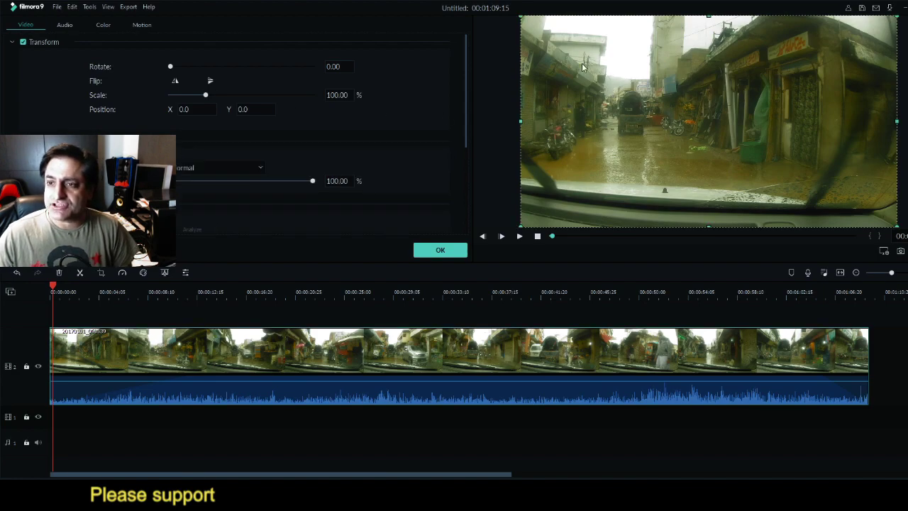
{"action": "mouse_move", "coordinate": [177, 67]}
{"action": "left_mouse_down"}
{"action": "mouse_move", "coordinate": [213, 68]}
{"action": "mouse_move", "coordinate": [161, 64]}
{"action": "left_mouse_up"}
{"action": "left_click_drag", "start_coordinate": [208, 96], "coordinate": [228, 99]}
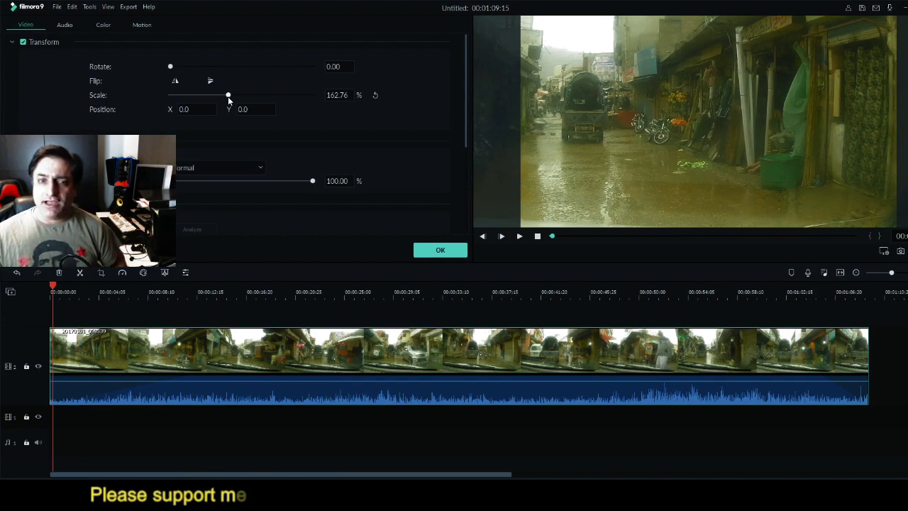
Reduce the picture's scale to about 107.59%, try shifting it to about X 10.5, and undo the shift
{"action": "left_click_drag", "start_coordinate": [228, 95], "coordinate": [207, 99]}
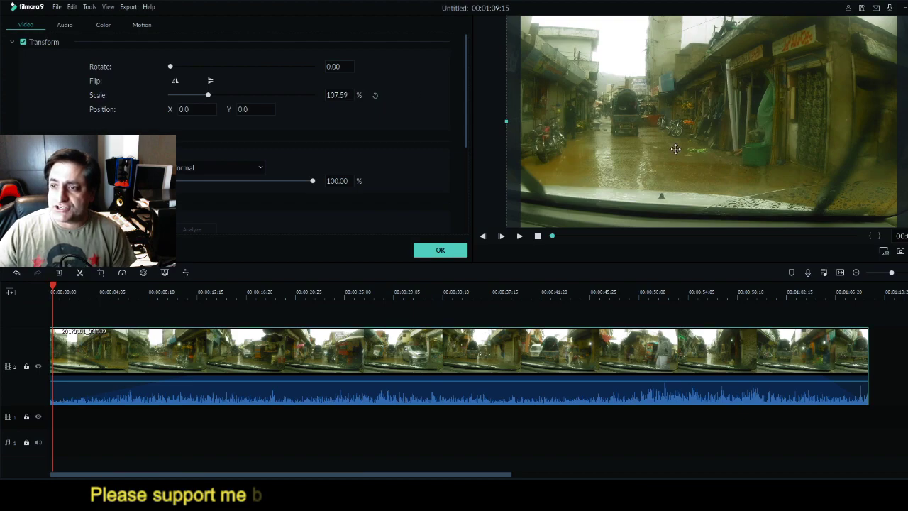
{"action": "mouse_move", "coordinate": [505, 122]}
{"action": "left_mouse_down"}
{"action": "mouse_move", "coordinate": [787, 135]}
{"action": "mouse_move", "coordinate": [494, 138]}
{"action": "mouse_move", "coordinate": [517, 135]}
{"action": "left_mouse_up"}
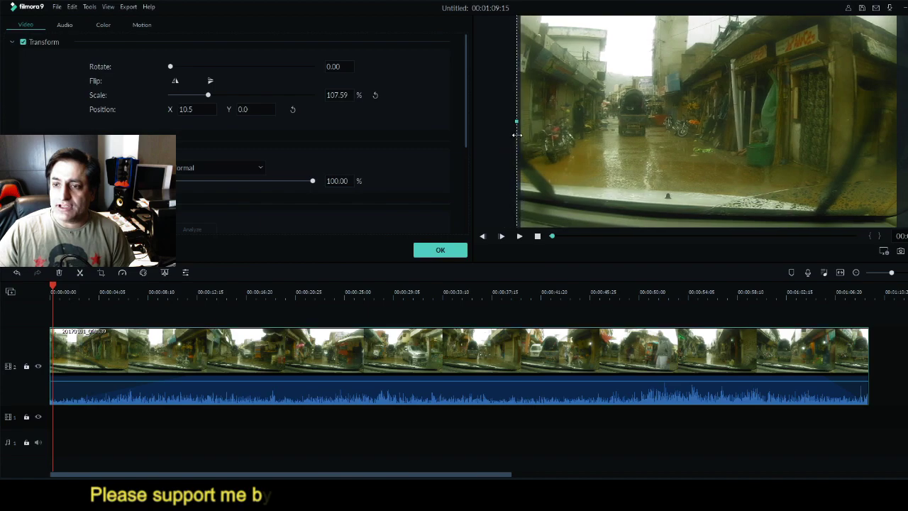
{"action": "left_click", "coordinate": [17, 274]}
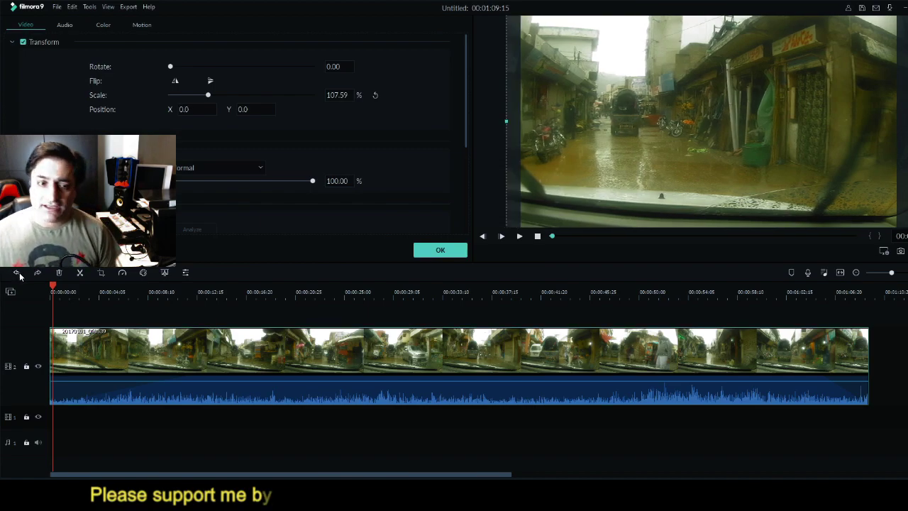
Reposition and enlarge the picture in the preview to about 127.12% scale at about X 23.0, Y -60.3
{"action": "left_click_drag", "start_coordinate": [616, 104], "coordinate": [624, 163]}
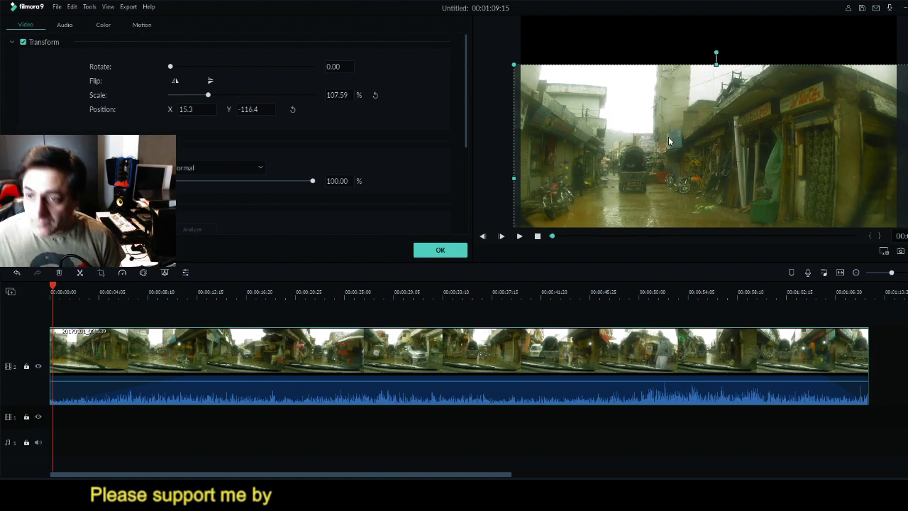
{"action": "left_click_drag", "start_coordinate": [514, 64], "coordinate": [481, 23]}
{"action": "left_click_drag", "start_coordinate": [530, 91], "coordinate": [667, 129]}
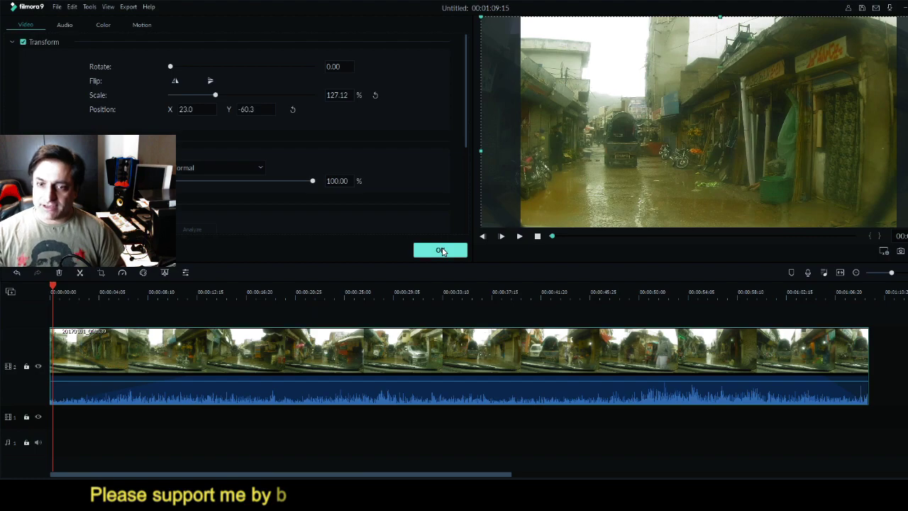
Try the clip's opacity control and stabilization, cancelling the stabilization analysis and leaving stabilization disabled
{"action": "left_click_drag", "start_coordinate": [465, 134], "coordinate": [288, 160]}
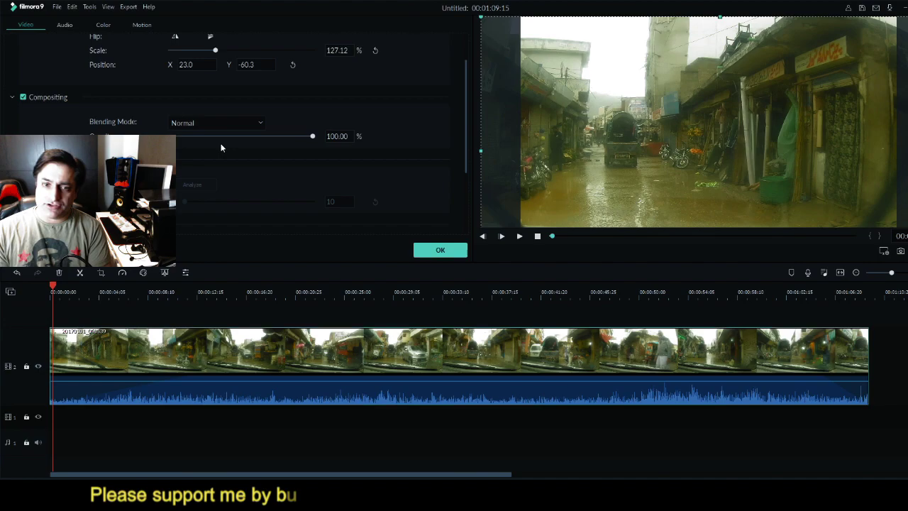
{"action": "left_click_drag", "start_coordinate": [313, 136], "coordinate": [328, 150]}
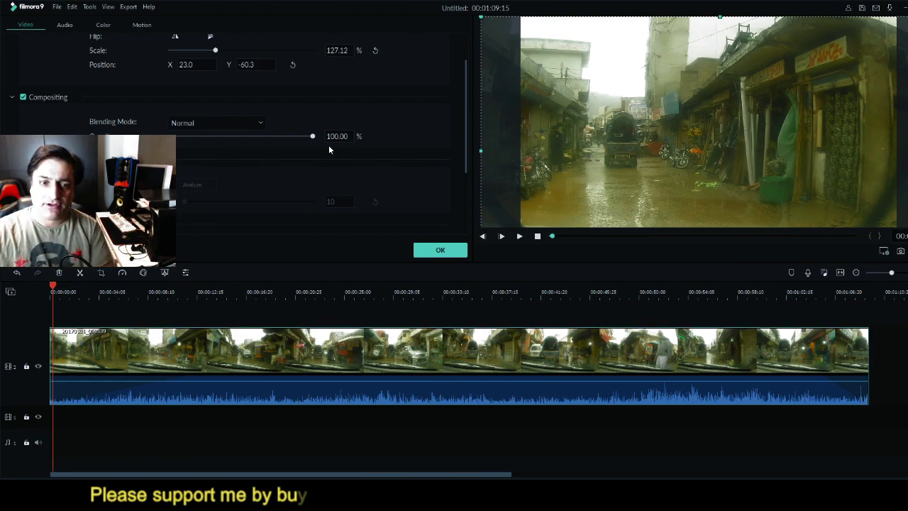
{"action": "left_click_drag", "start_coordinate": [465, 159], "coordinate": [469, 196]}
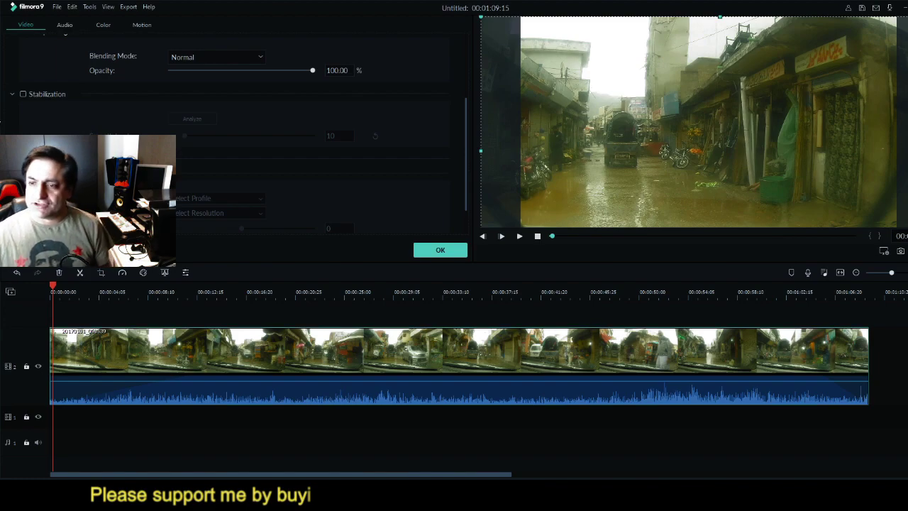
{"action": "left_click", "coordinate": [22, 96]}
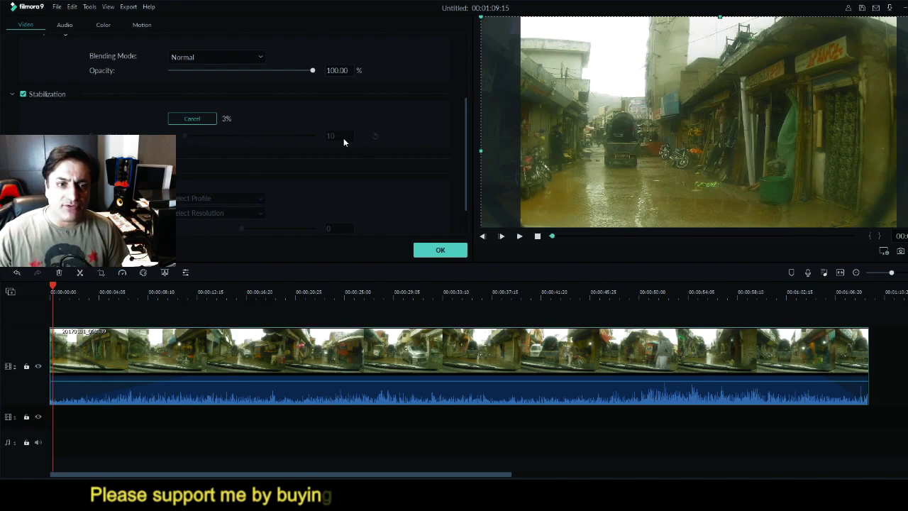
{"action": "left_click", "coordinate": [190, 121]}
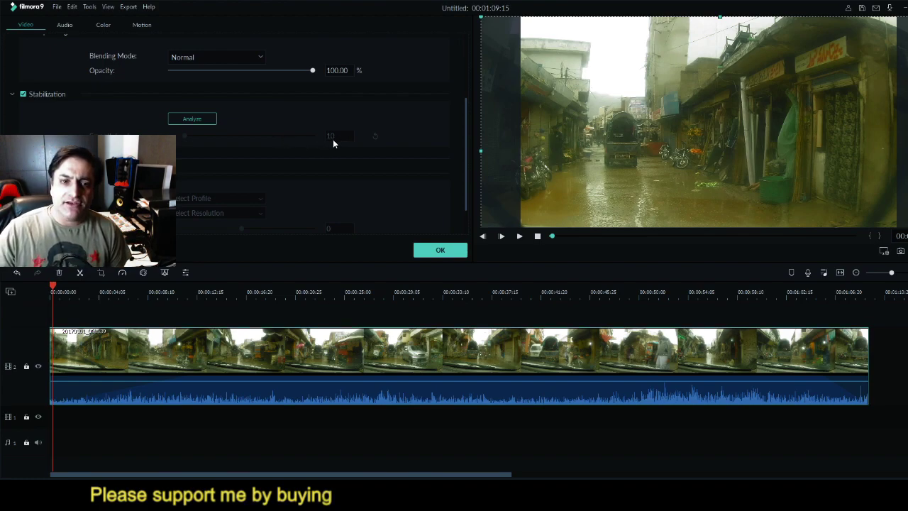
{"action": "left_click", "coordinate": [19, 94]}
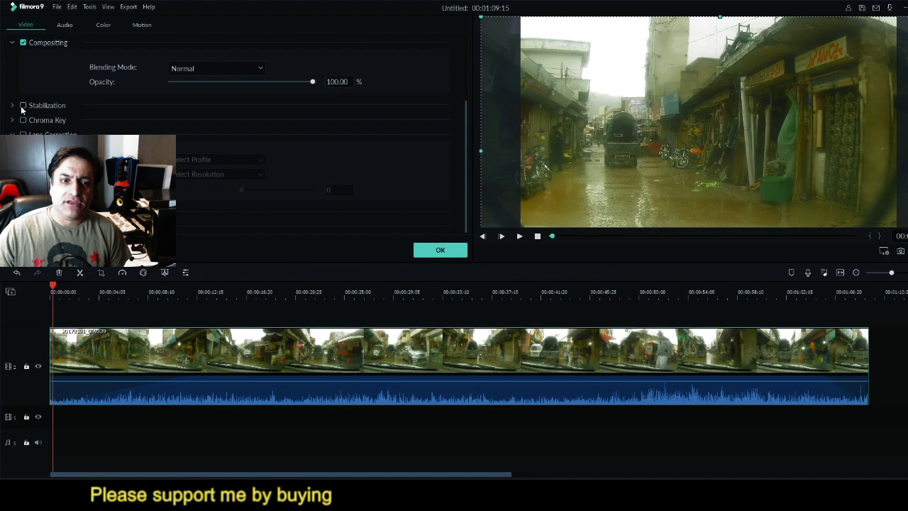
{"action": "left_click", "coordinate": [13, 106]}
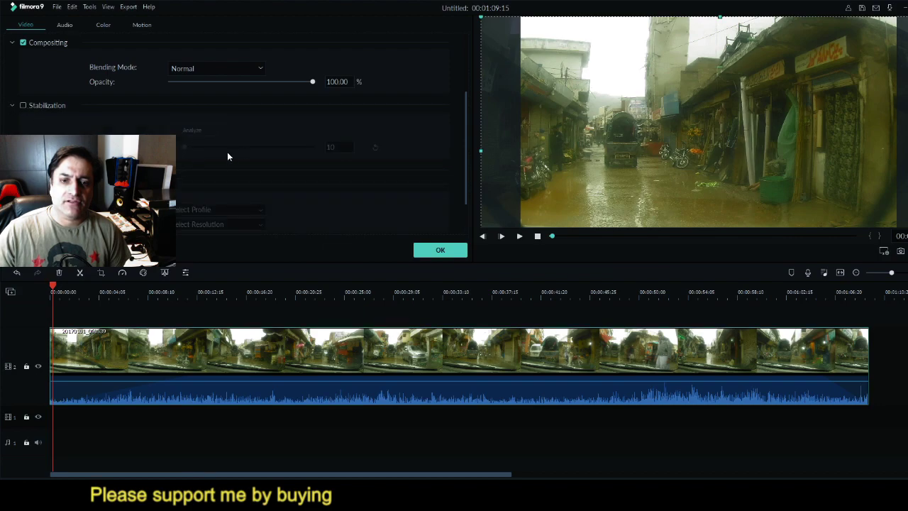
{"action": "left_click", "coordinate": [23, 105]}
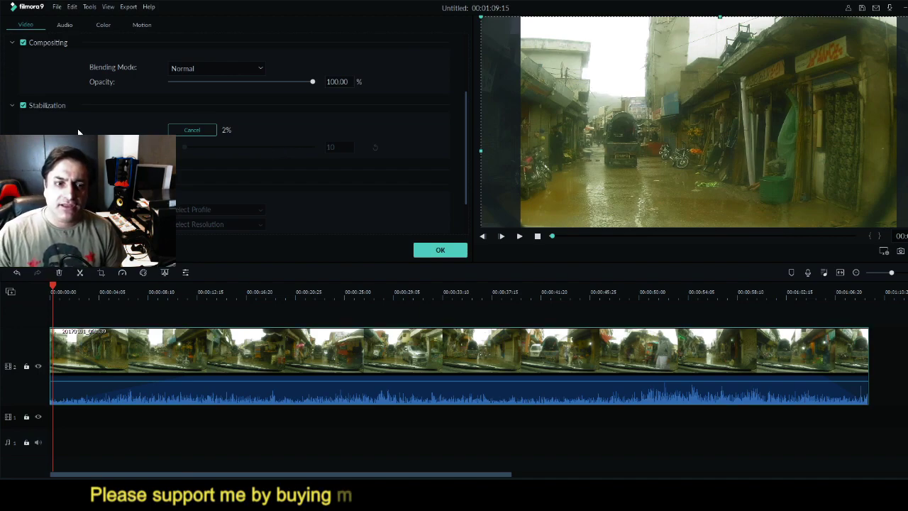
{"action": "left_click", "coordinate": [23, 105]}
Enable chroma key with the green colour and turn on lens correction for the clip
{"action": "left_click", "coordinate": [12, 169]}
{"action": "left_click_drag", "start_coordinate": [466, 144], "coordinate": [467, 176]}
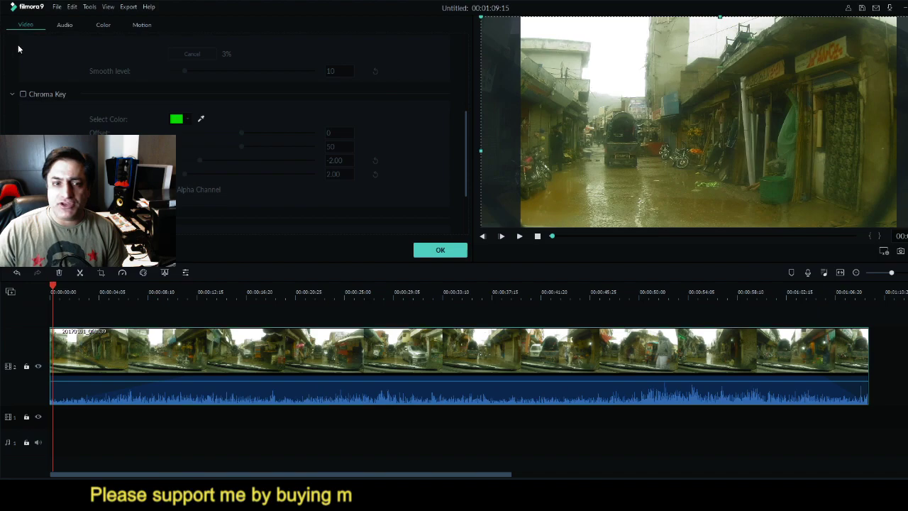
{"action": "left_click", "coordinate": [22, 95]}
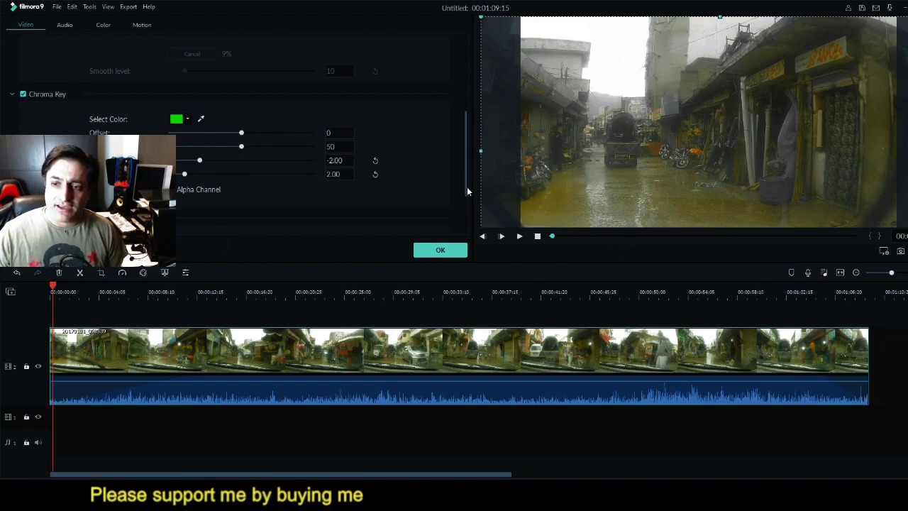
{"action": "left_click_drag", "start_coordinate": [466, 187], "coordinate": [470, 229]}
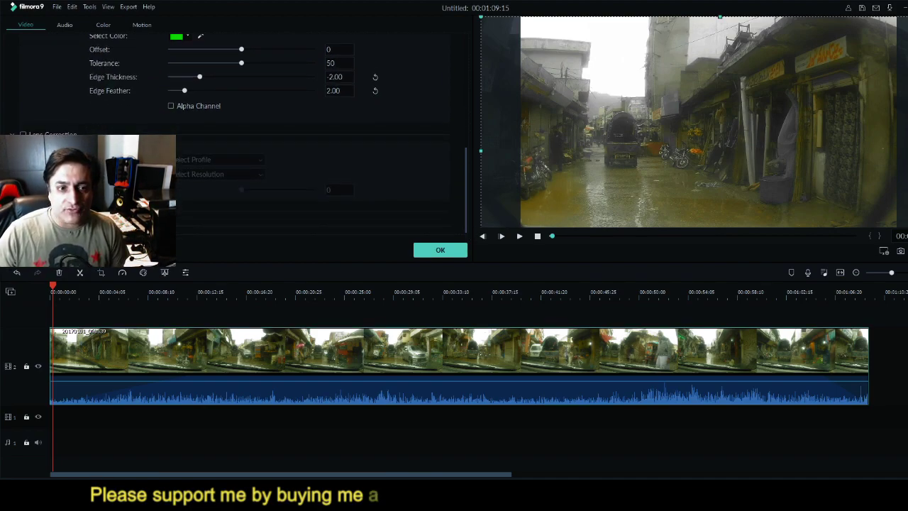
{"action": "left_click", "coordinate": [23, 135]}
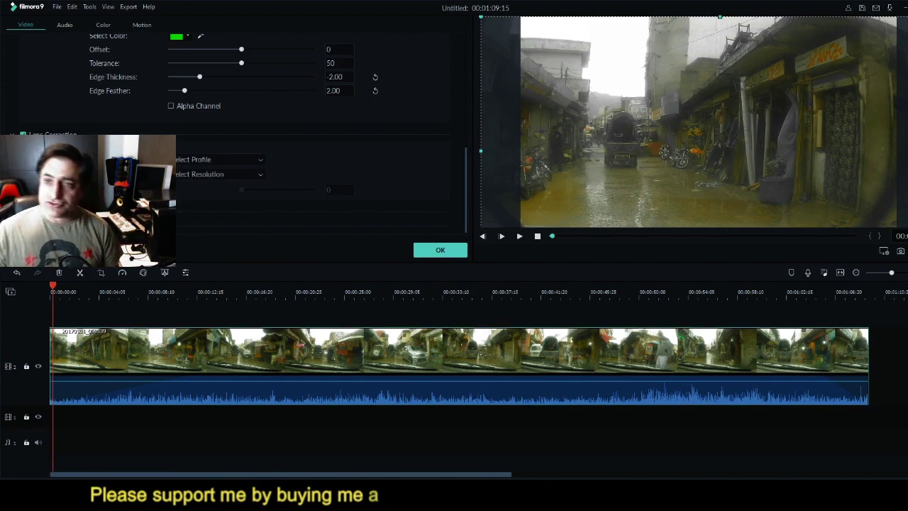
Shrink the clip's picture in the preview and move it to fill the frame again
{"action": "left_click_drag", "start_coordinate": [483, 19], "coordinate": [517, 42]}
{"action": "mouse_move", "coordinate": [521, 39]}
{"action": "left_mouse_down"}
{"action": "mouse_move", "coordinate": [537, 51]}
{"action": "mouse_move", "coordinate": [528, 31]}
{"action": "left_mouse_up"}
{"action": "left_click_drag", "start_coordinate": [569, 84], "coordinate": [553, 45]}
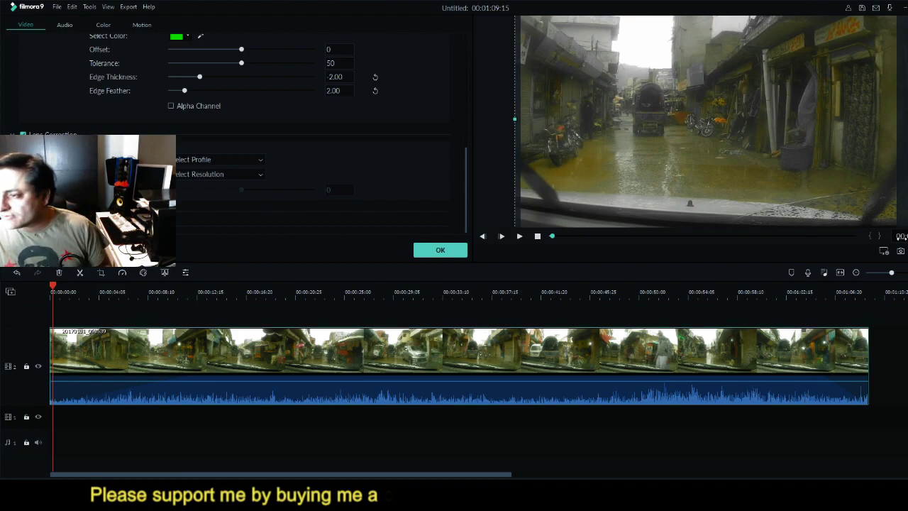
Play the adjusted clip while zooming the timeline out and in, and fit the whole project to the timeline
{"action": "left_click", "coordinate": [521, 236]}
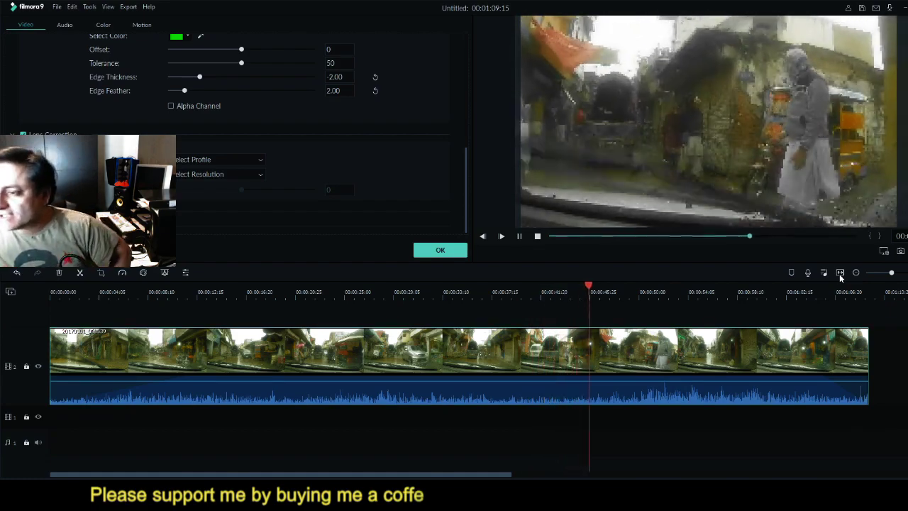
{"action": "left_click", "coordinate": [839, 274]}
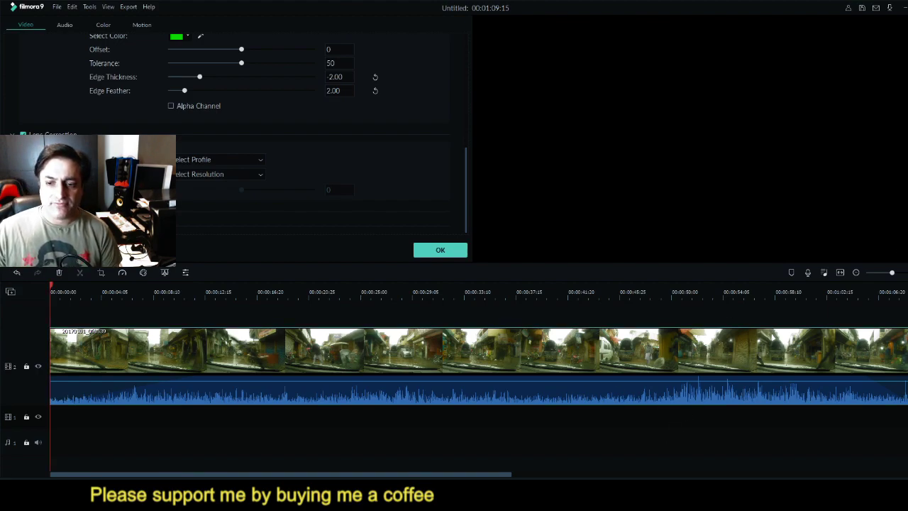
{"action": "key", "text": "space"}
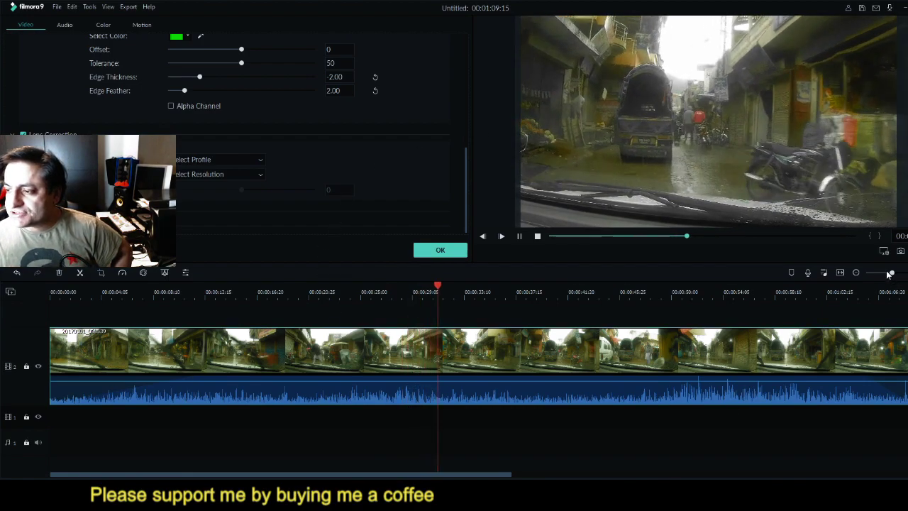
{"action": "left_click_drag", "start_coordinate": [892, 273], "coordinate": [870, 275]}
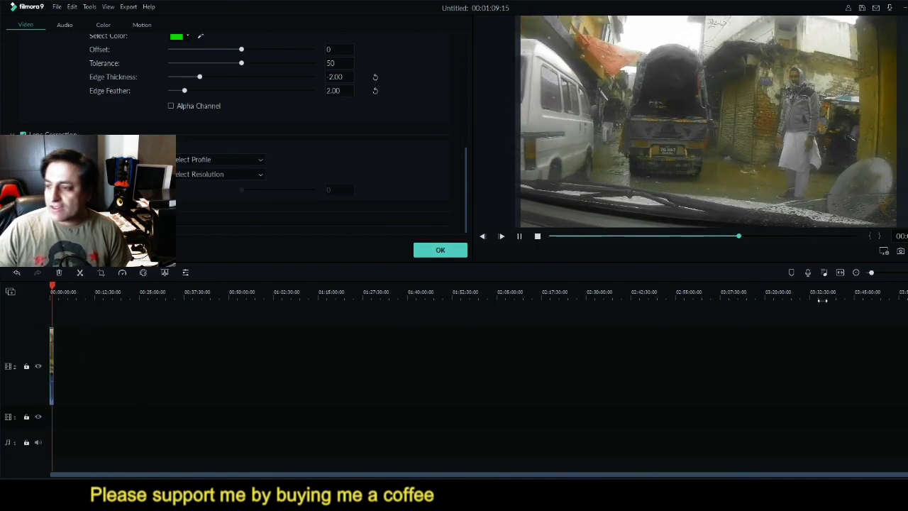
{"action": "left_click_drag", "start_coordinate": [871, 273], "coordinate": [891, 274]}
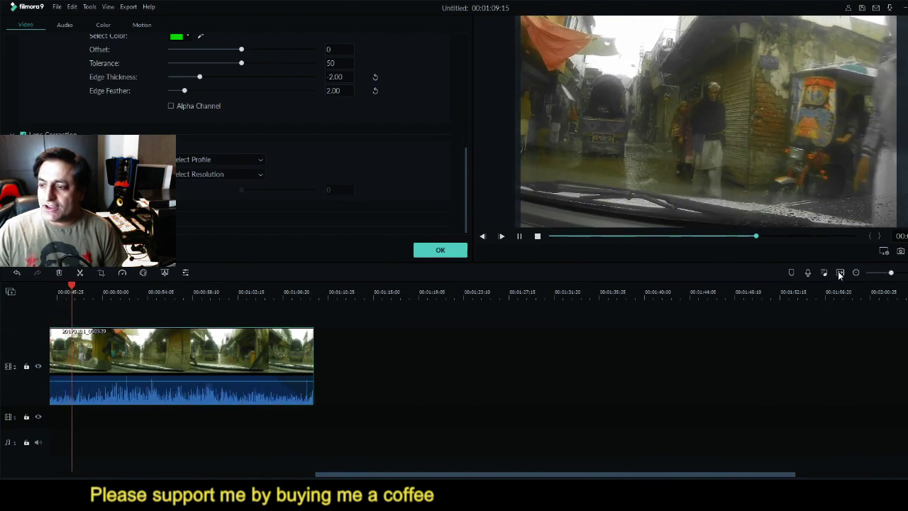
{"action": "left_click", "coordinate": [839, 273]}
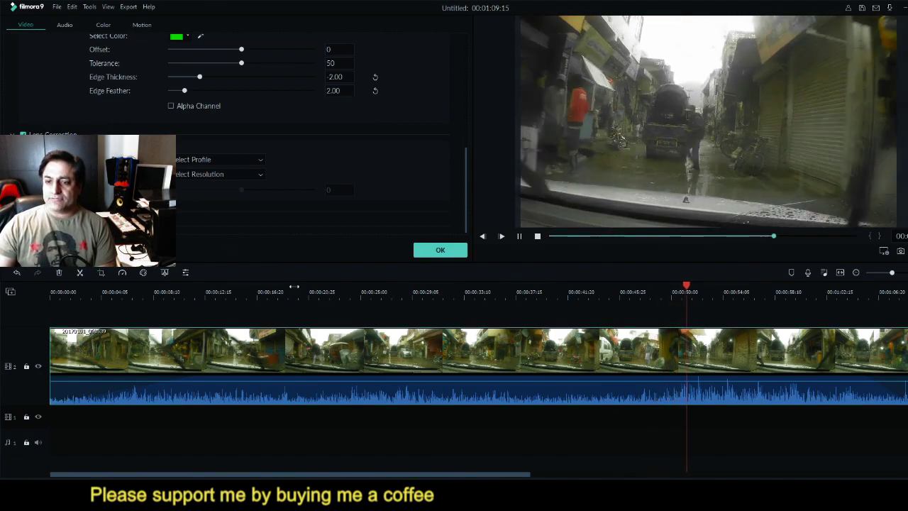
Confirm the clip's settings and pause the preview near 00:00:54:05
{"action": "left_click", "coordinate": [442, 249]}
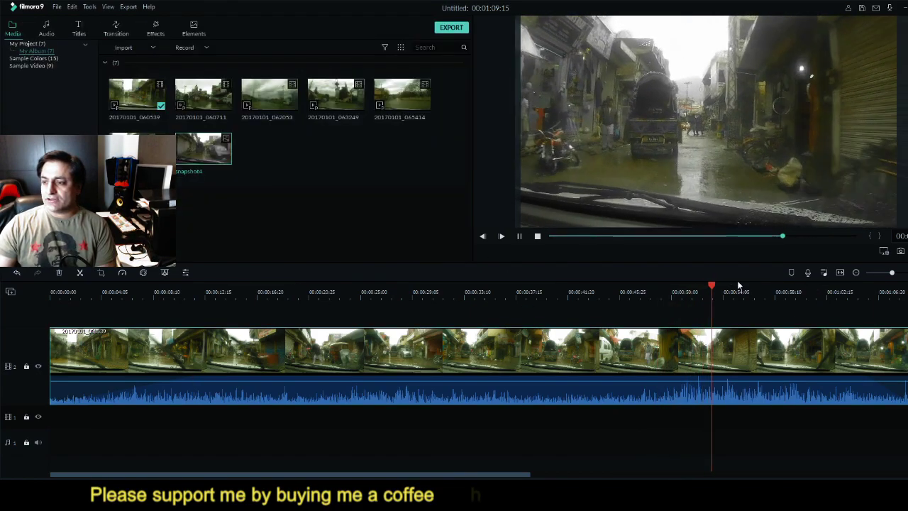
{"action": "left_click", "coordinate": [499, 236]}
{"action": "left_click", "coordinate": [500, 236]}
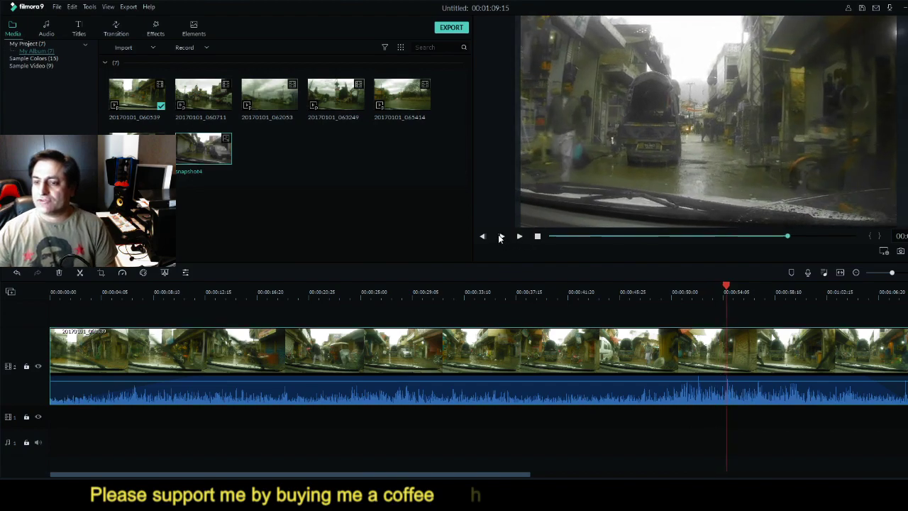
{"action": "left_click", "coordinate": [501, 237]}
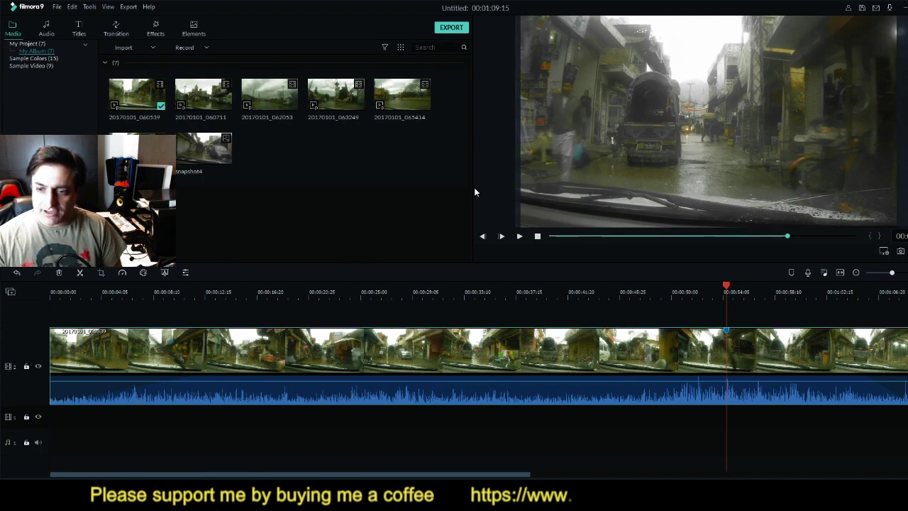
Record a voiceover on the audio track starting about 5 seconds in, and raise its volume on the waveform
{"action": "mouse_move", "coordinate": [727, 288]}
{"action": "left_mouse_down"}
{"action": "mouse_move", "coordinate": [681, 303]}
{"action": "mouse_move", "coordinate": [118, 383]}
{"action": "left_mouse_up"}
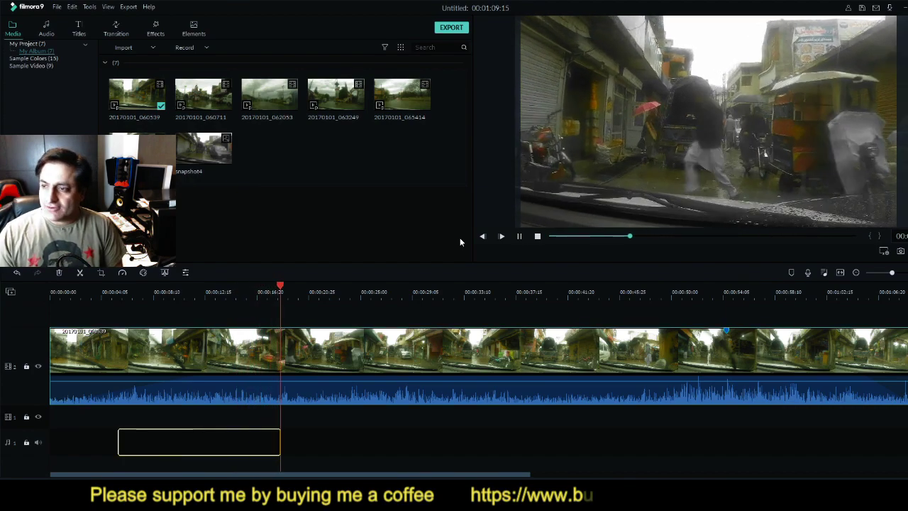
{"action": "left_click", "coordinate": [464, 231]}
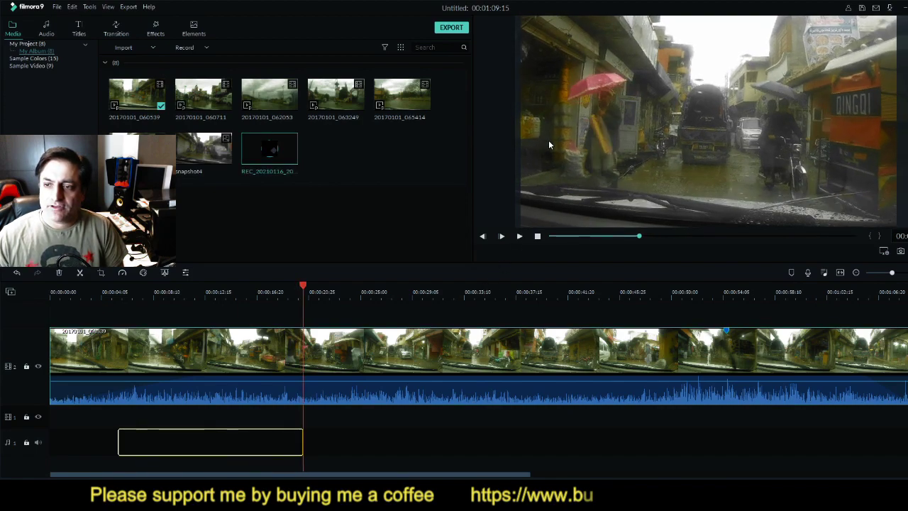
{"action": "left_click", "coordinate": [223, 449]}
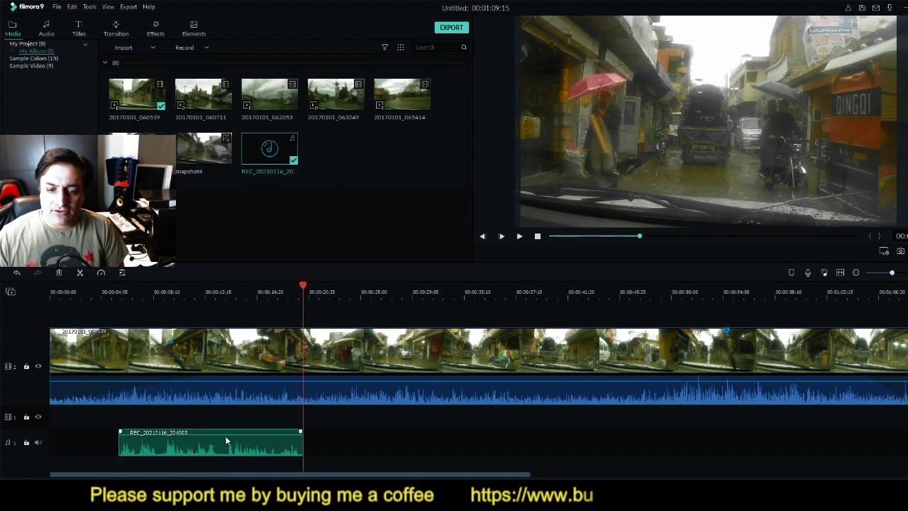
{"action": "left_click_drag", "start_coordinate": [225, 436], "coordinate": [225, 434]}
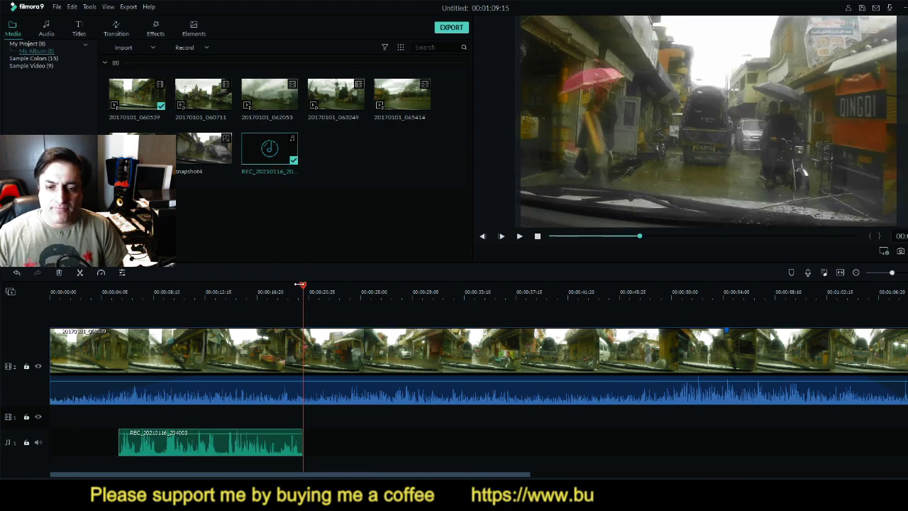
Play back the recorded voiceover from just before its start and pause before it ends
{"action": "left_click_drag", "start_coordinate": [303, 286], "coordinate": [114, 332]}
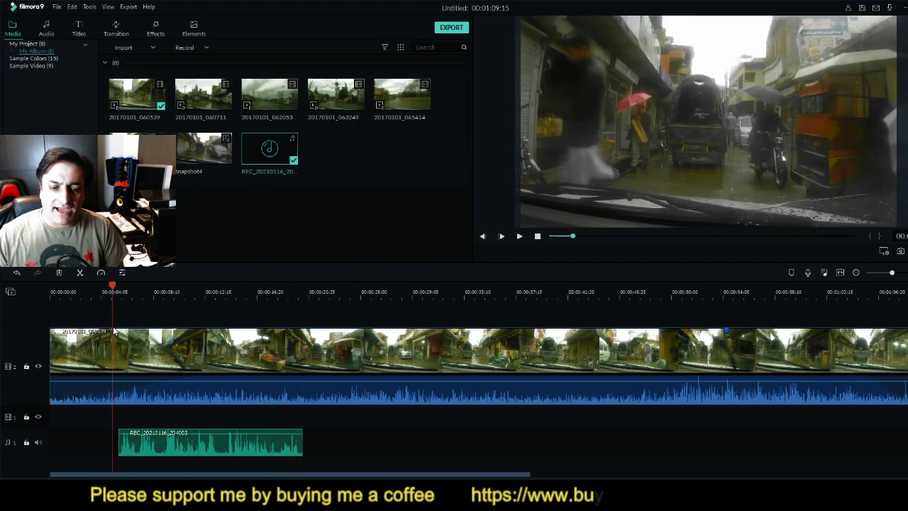
{"action": "key", "text": "space"}
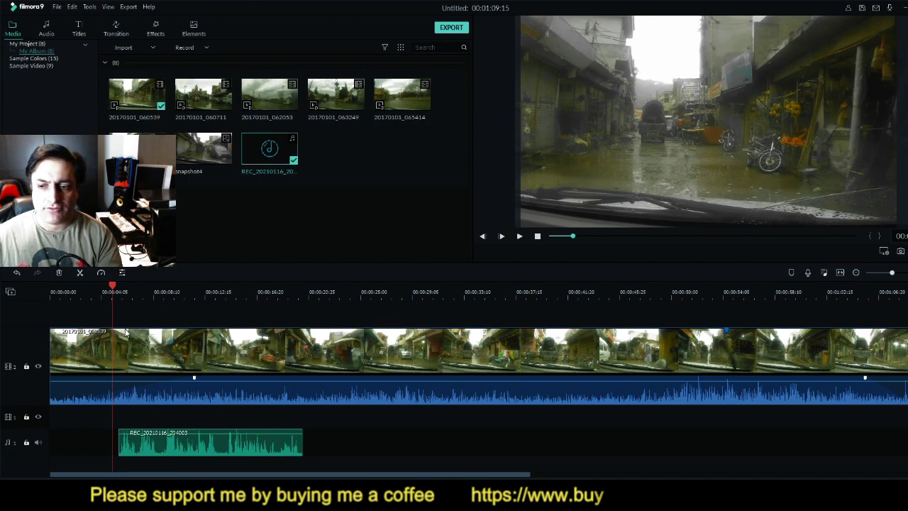
{"action": "left_click", "coordinate": [519, 237]}
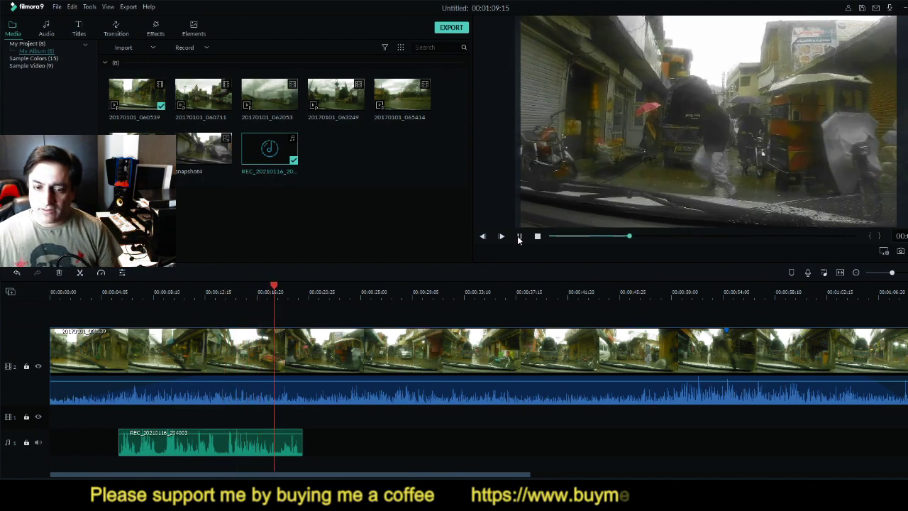
{"action": "left_click", "coordinate": [518, 237]}
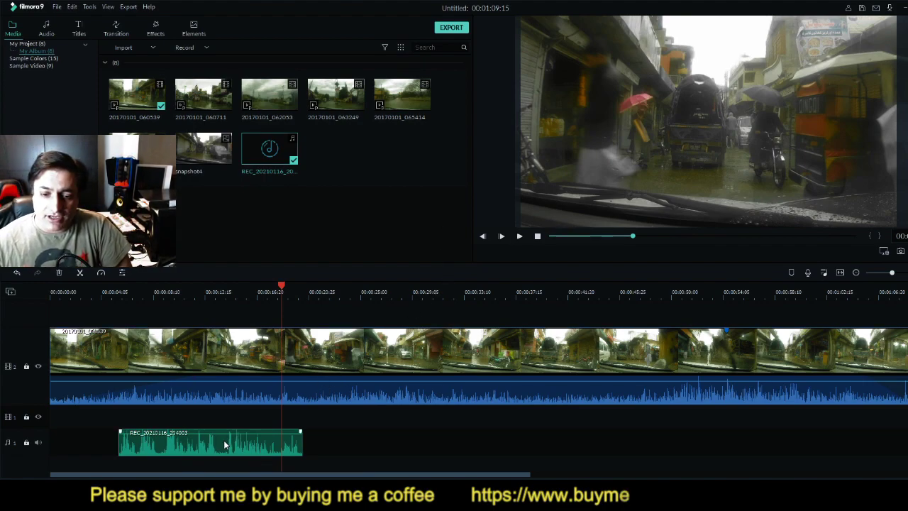
Lower the recorded voiceover's volume on its waveform, and reduce the dashcam clip's audio to about -9.46 dB
{"action": "mouse_move", "coordinate": [231, 435]}
{"action": "left_click", "coordinate": [224, 460]}
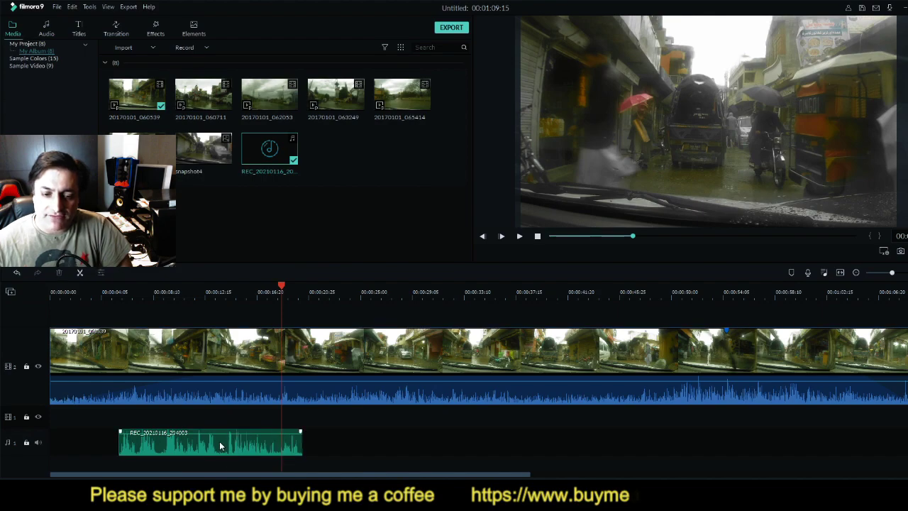
{"action": "mouse_move", "coordinate": [203, 434]}
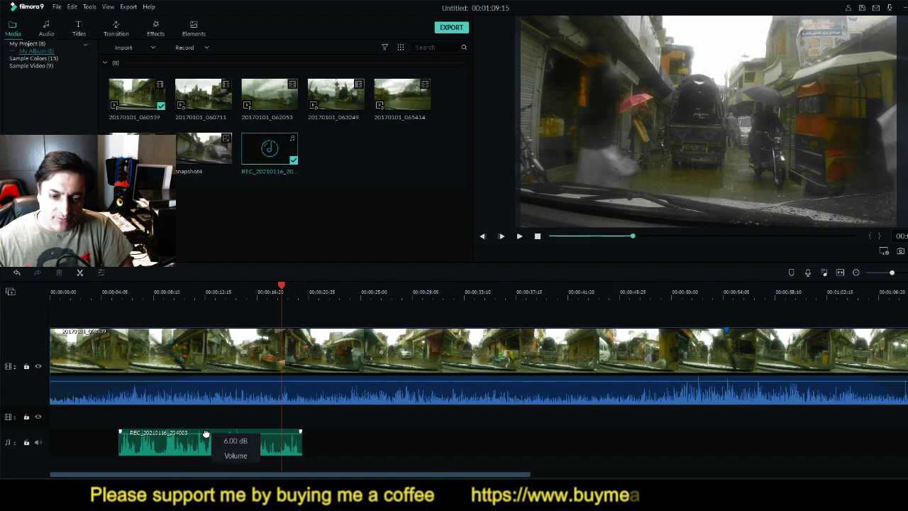
{"action": "left_click_drag", "start_coordinate": [209, 434], "coordinate": [209, 436]}
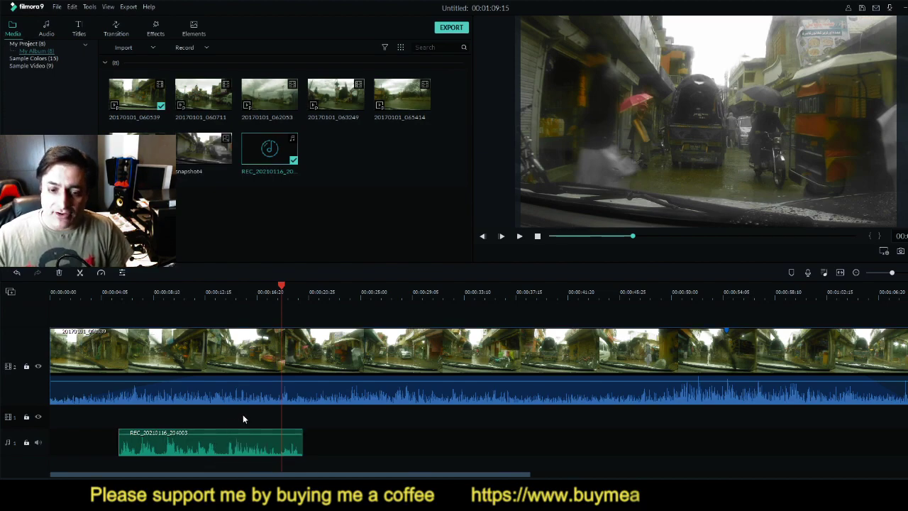
{"action": "left_click_drag", "start_coordinate": [260, 381], "coordinate": [261, 385]}
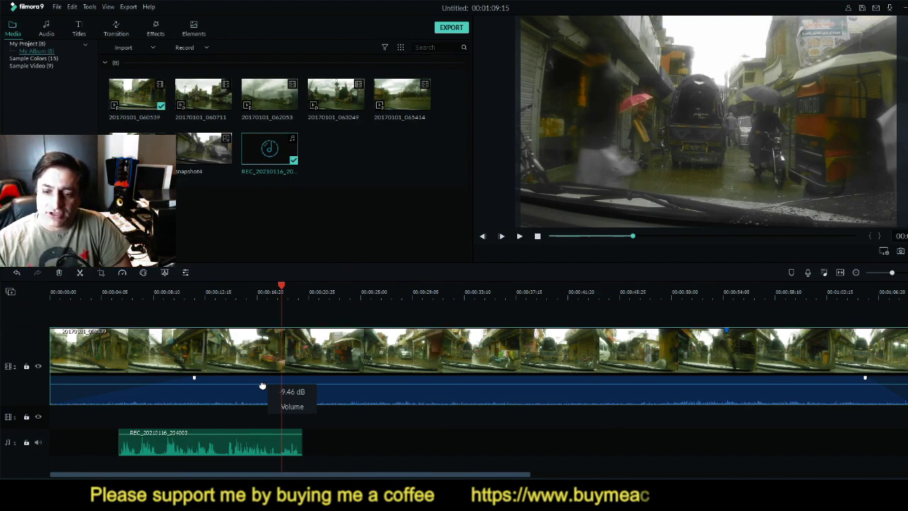
Move the voiceover to start about 19 seconds into the timeline and give it a 2.30 s fade-in
{"action": "left_click_drag", "start_coordinate": [216, 437], "coordinate": [385, 422]}
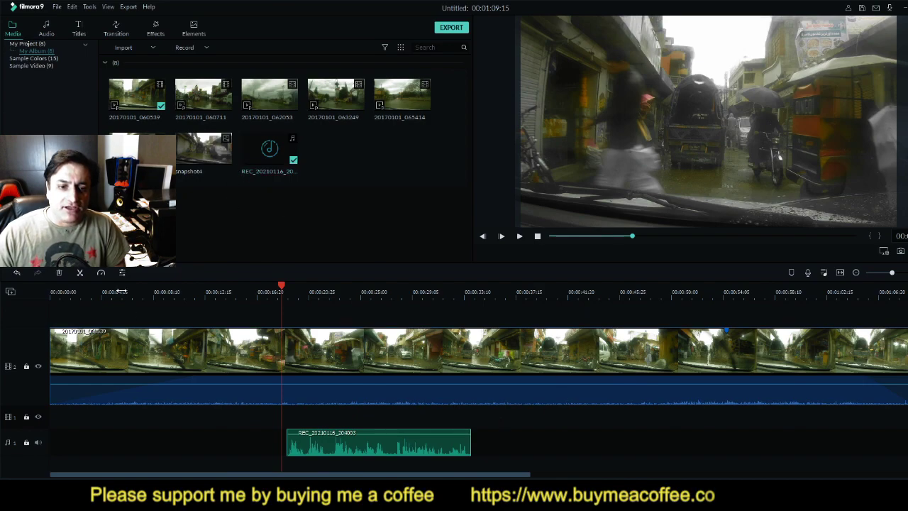
{"action": "left_click", "coordinate": [122, 273]}
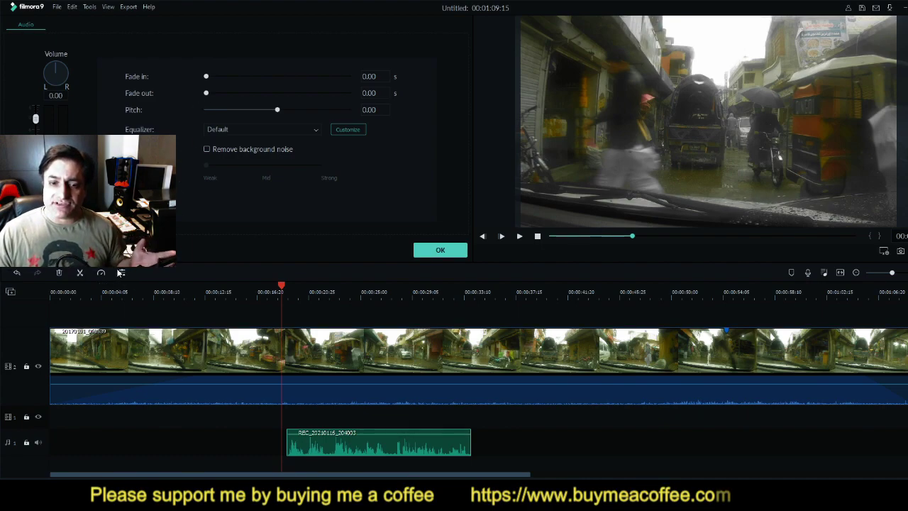
{"action": "double_click", "coordinate": [305, 448]}
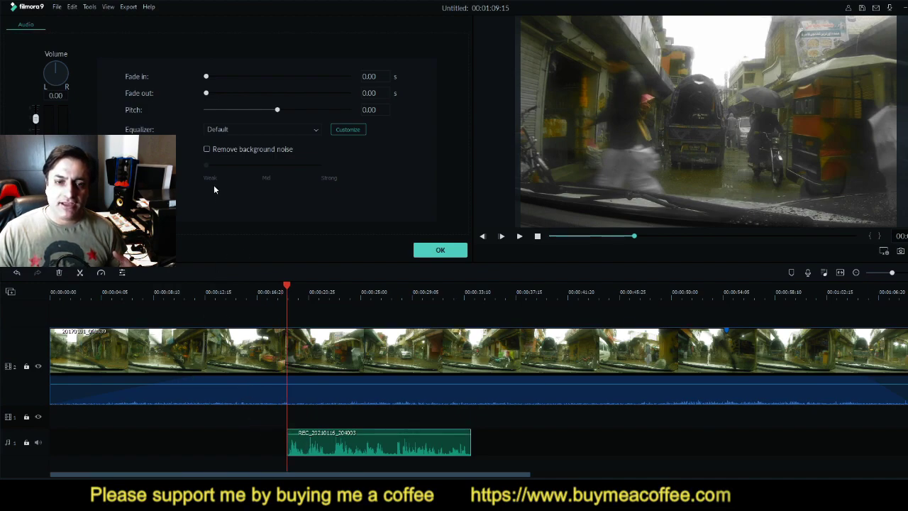
{"action": "left_click_drag", "start_coordinate": [208, 76], "coordinate": [227, 76]}
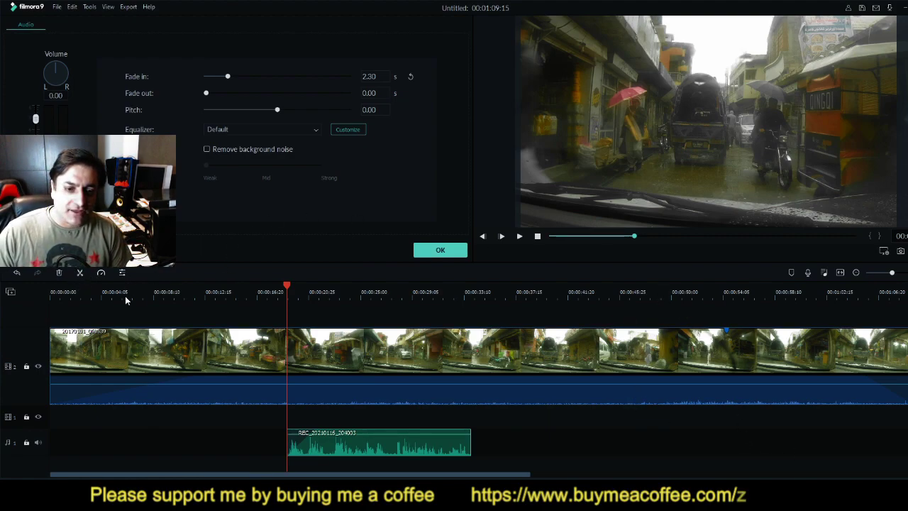
Try slowing the voiceover to 0.50x speed, and undo the speed change
{"action": "left_click", "coordinate": [173, 300]}
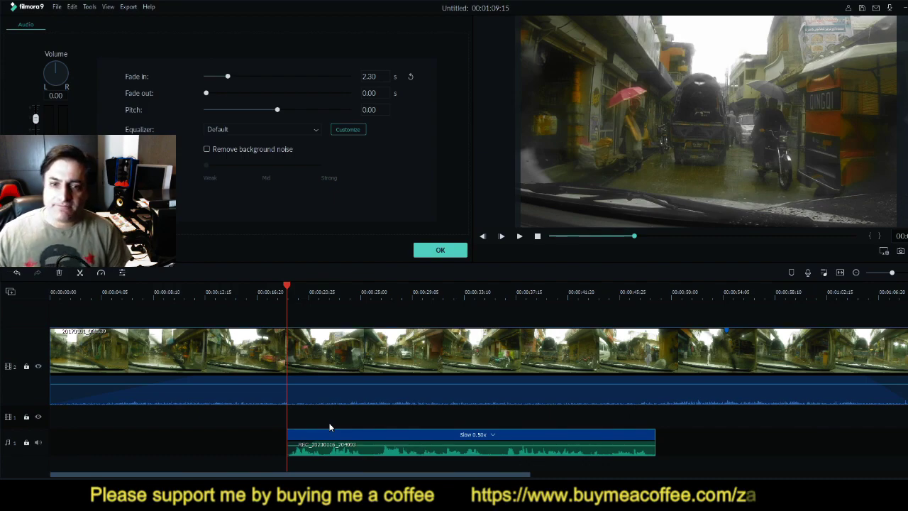
{"action": "left_click", "coordinate": [17, 273]}
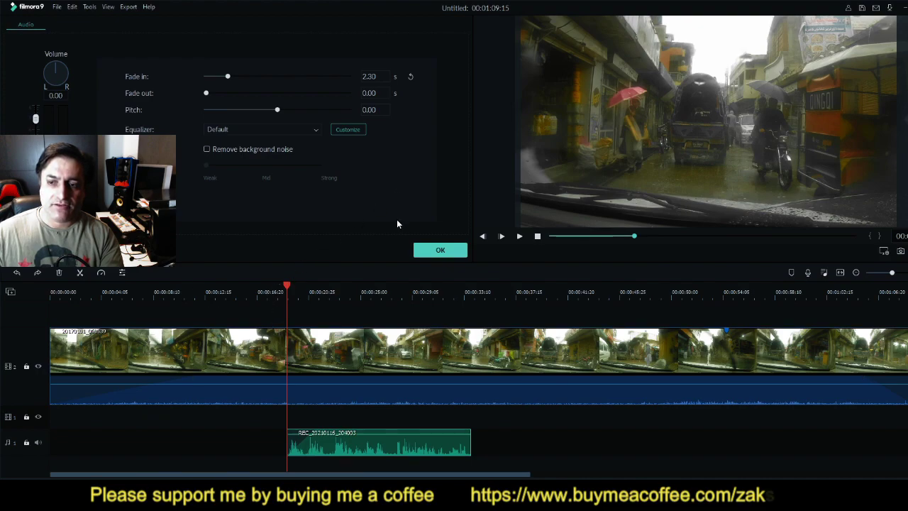
Play back the voiceover with its fade-in, confirm its audio settings, and pause before it ends
{"action": "left_click", "coordinate": [519, 237]}
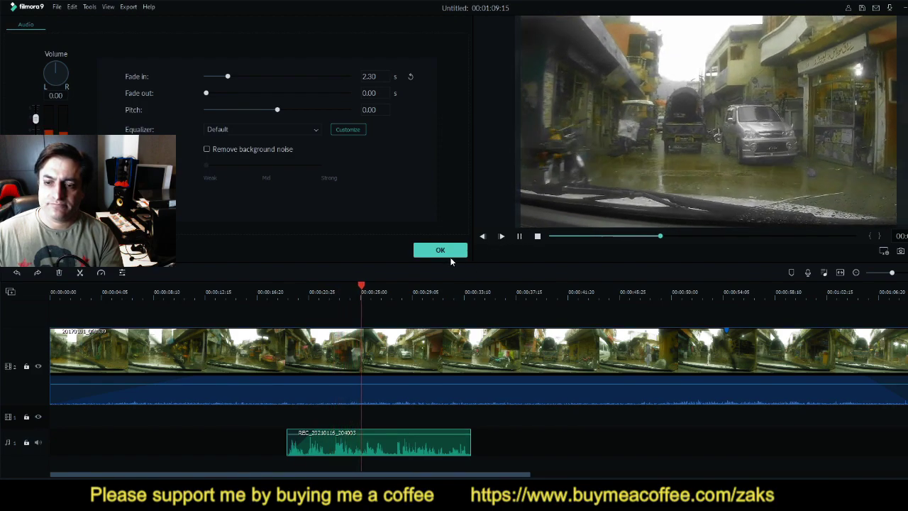
{"action": "left_click", "coordinate": [447, 252]}
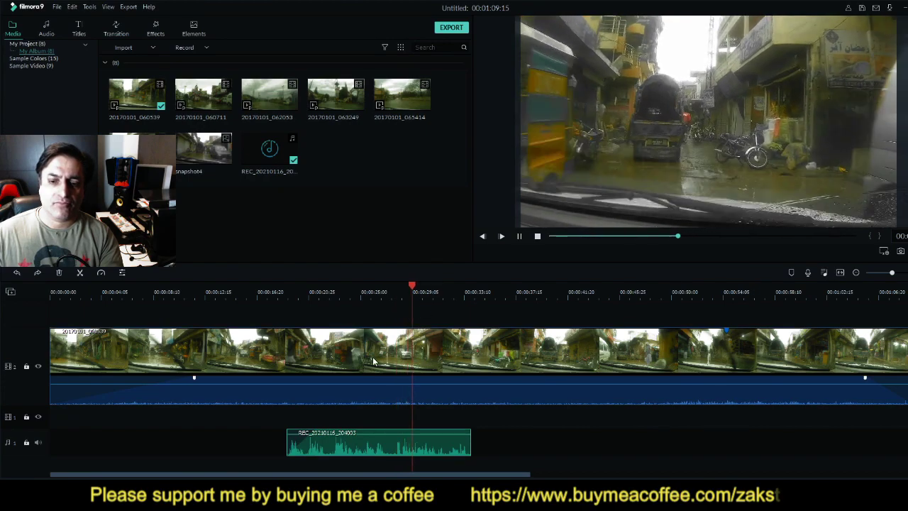
{"action": "double_click", "coordinate": [372, 357]}
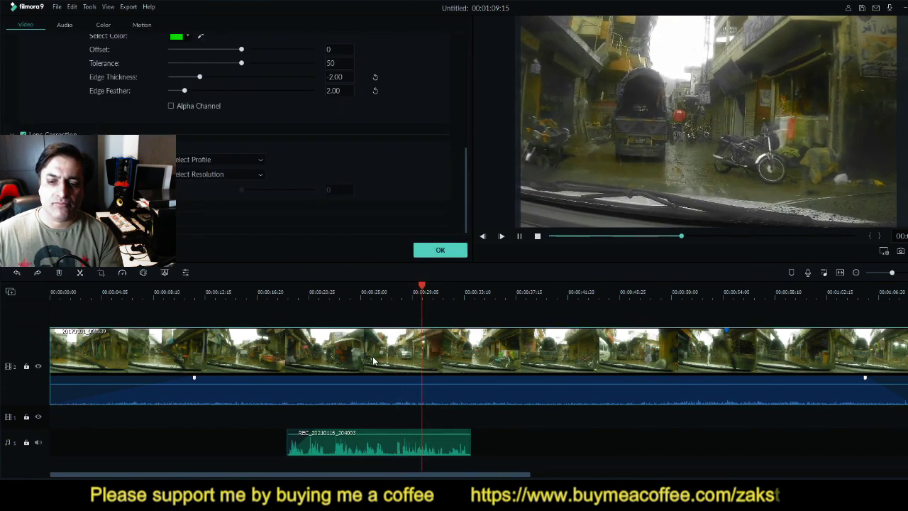
{"action": "left_click", "coordinate": [520, 237]}
{"action": "left_click", "coordinate": [440, 250]}
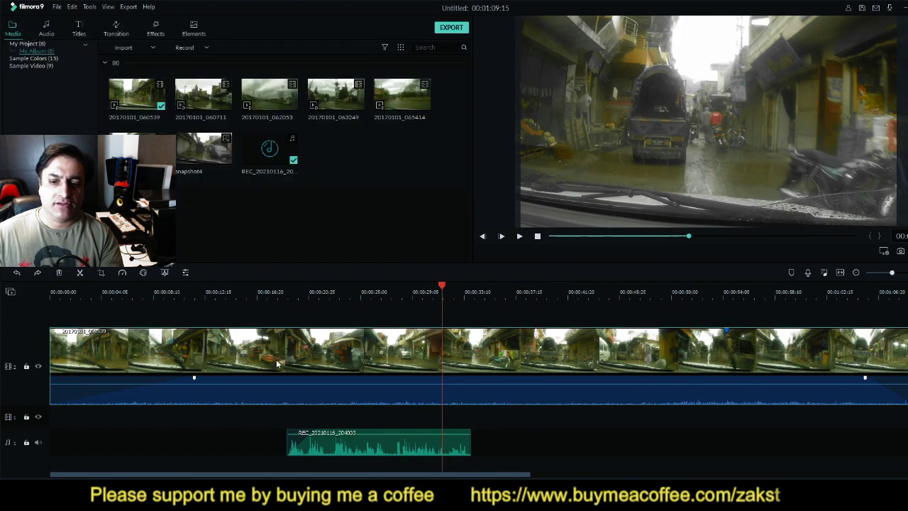
Raise the voiceover's pitch to 5.00 and confirm its audio settings
{"action": "left_click", "coordinate": [326, 448]}
{"action": "left_click_drag", "start_coordinate": [327, 447], "coordinate": [327, 447]}
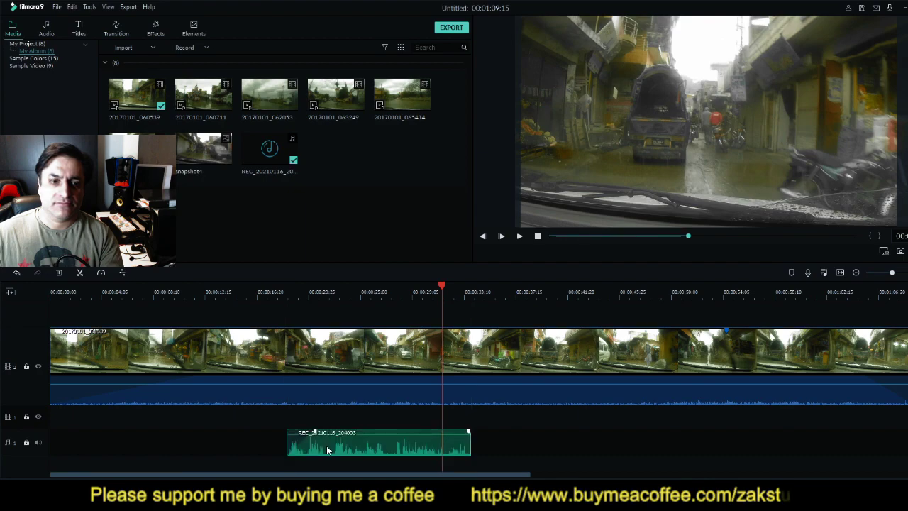
{"action": "left_click", "coordinate": [122, 273]}
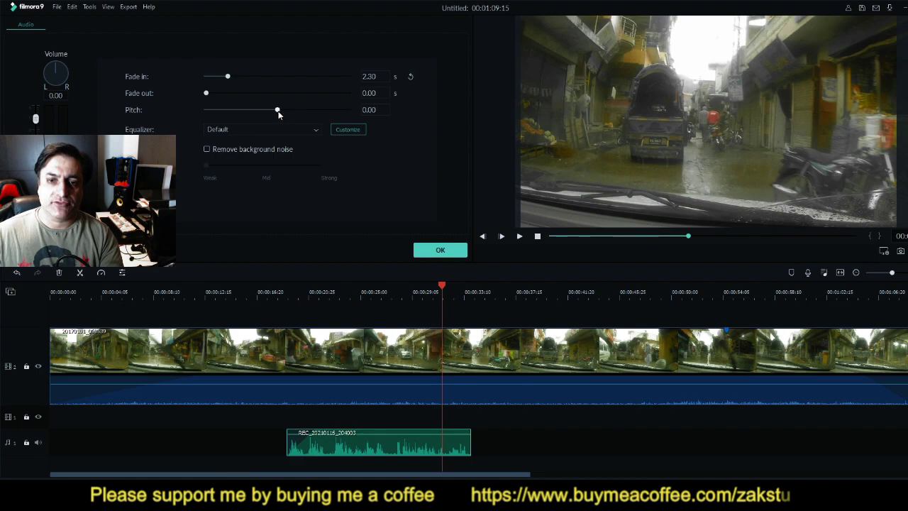
{"action": "left_click_drag", "start_coordinate": [277, 111], "coordinate": [310, 112]}
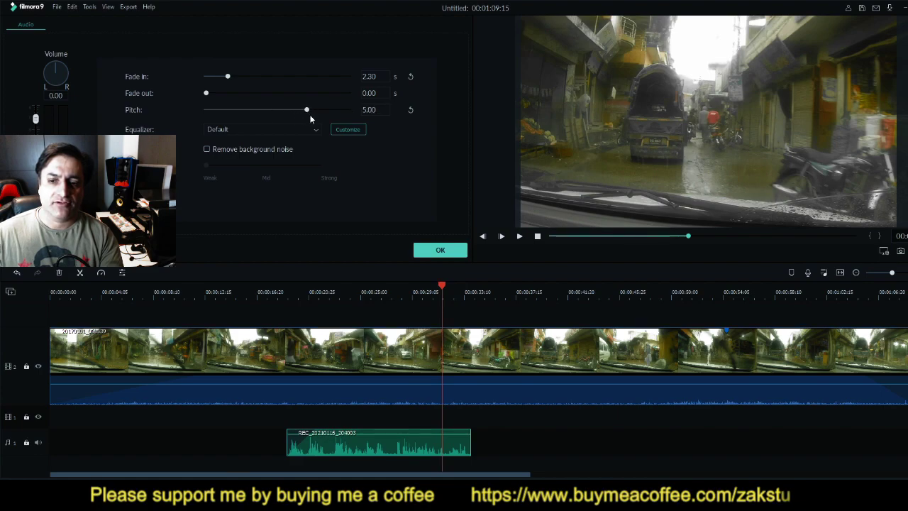
{"action": "left_click", "coordinate": [437, 249]}
Play the pitch-shifted voiceover from its start and pause shortly before it ends
{"action": "left_click_drag", "start_coordinate": [443, 288], "coordinate": [286, 323]}
{"action": "left_click", "coordinate": [519, 237]}
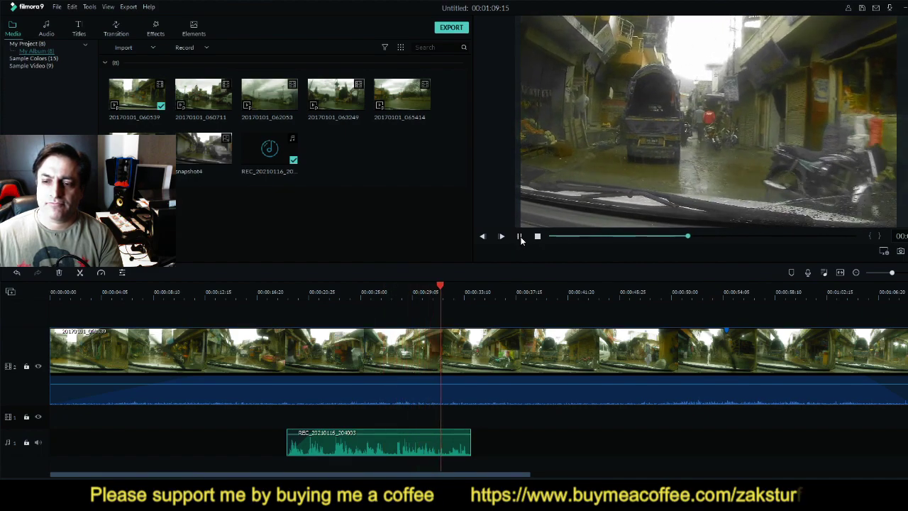
{"action": "left_click", "coordinate": [520, 239]}
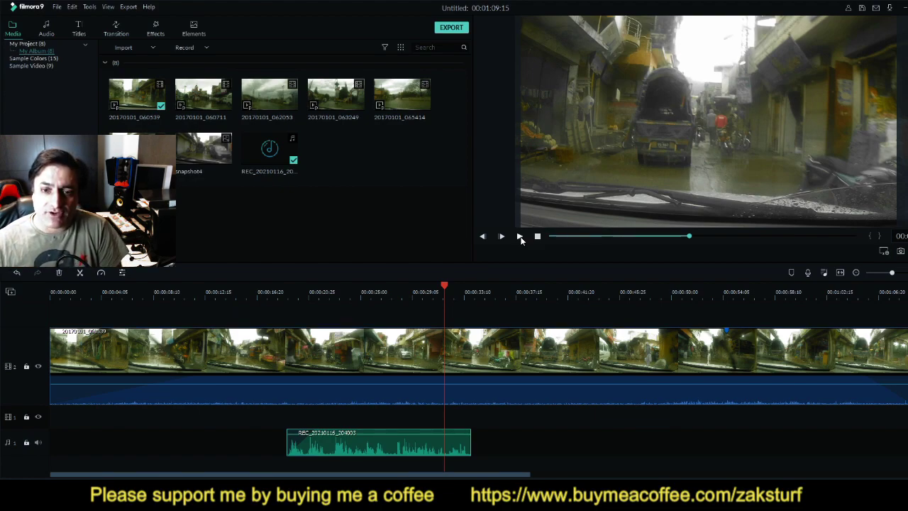
Slow the dashcam video clip to 0.50x speed
{"action": "left_click", "coordinate": [122, 271]}
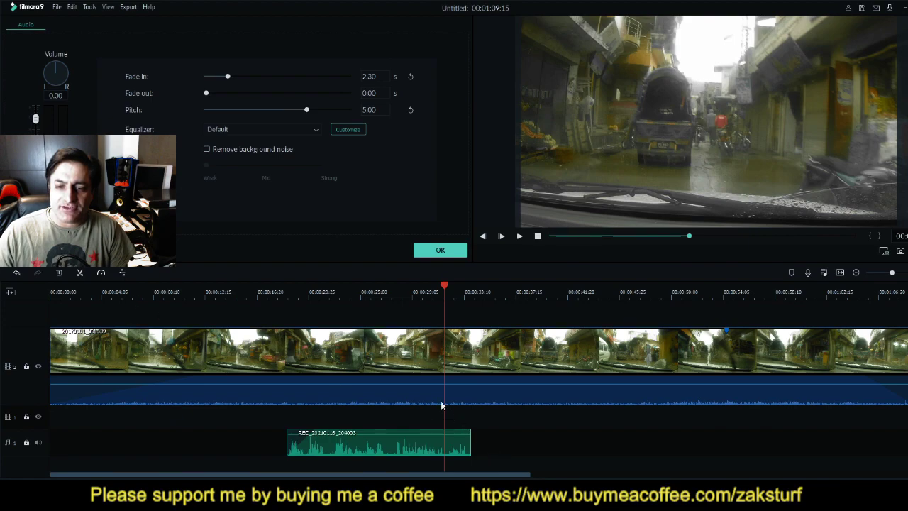
{"action": "left_click", "coordinate": [381, 379]}
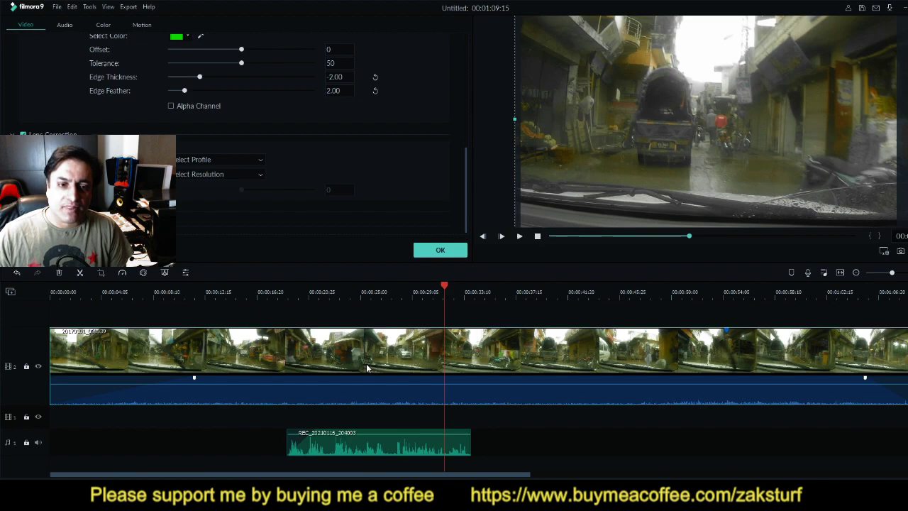
{"action": "left_click", "coordinate": [123, 273]}
{"action": "left_click", "coordinate": [201, 301]}
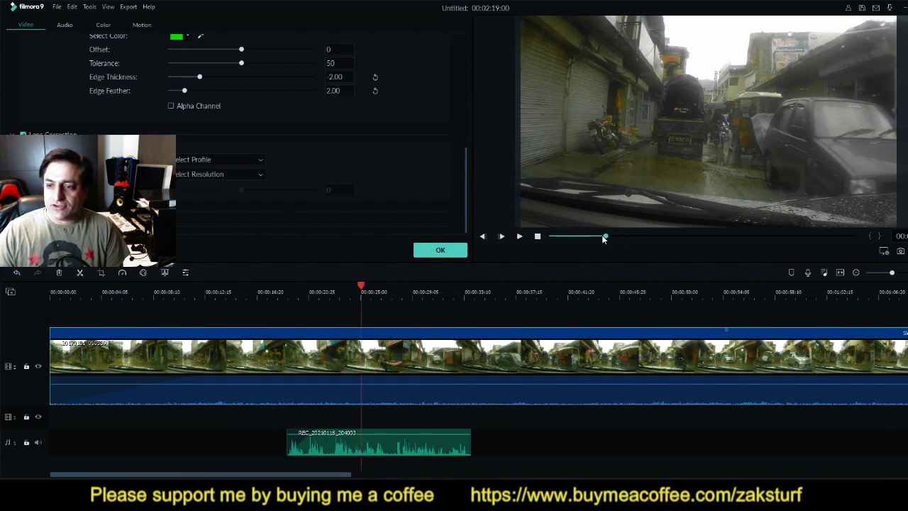
Preview the slowed clip from about 19 seconds on the timeline, stop playback, and confirm the clip's settings
{"action": "left_click_drag", "start_coordinate": [606, 238], "coordinate": [592, 237]}
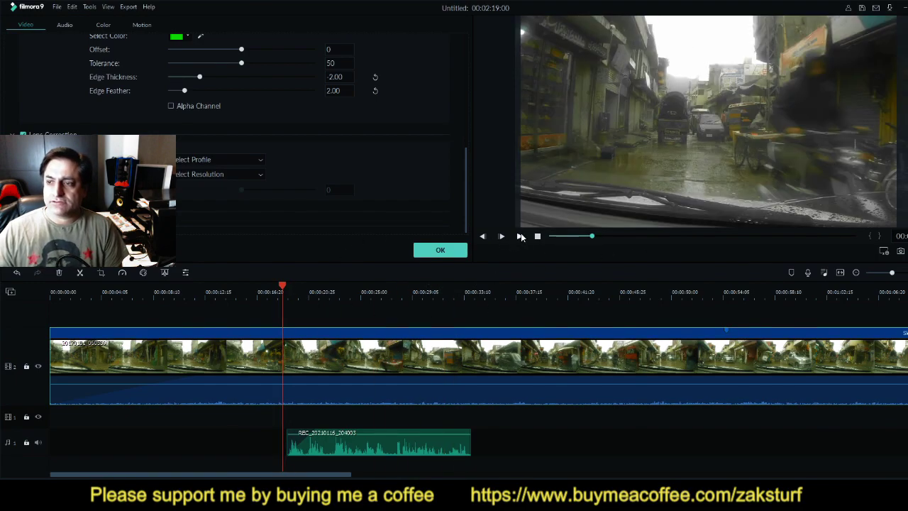
{"action": "left_click", "coordinate": [521, 237]}
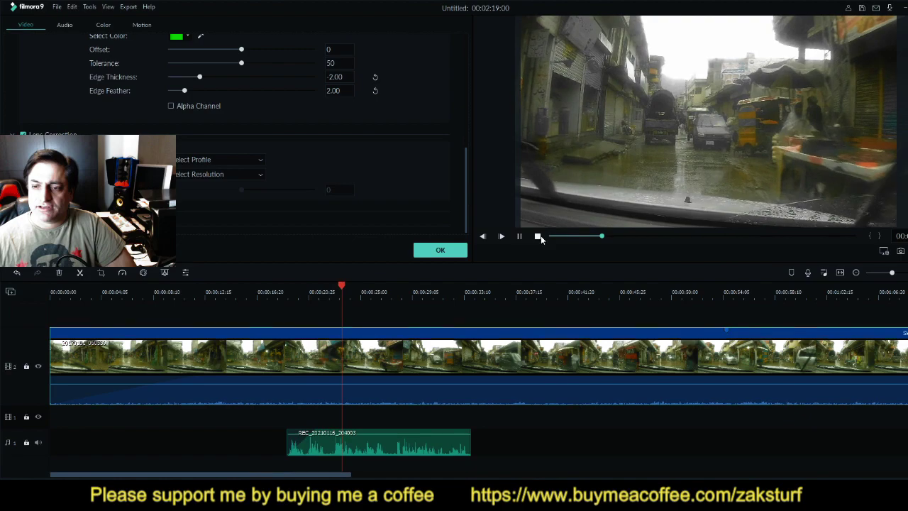
{"action": "left_click", "coordinate": [538, 236]}
{"action": "left_click", "coordinate": [439, 249]}
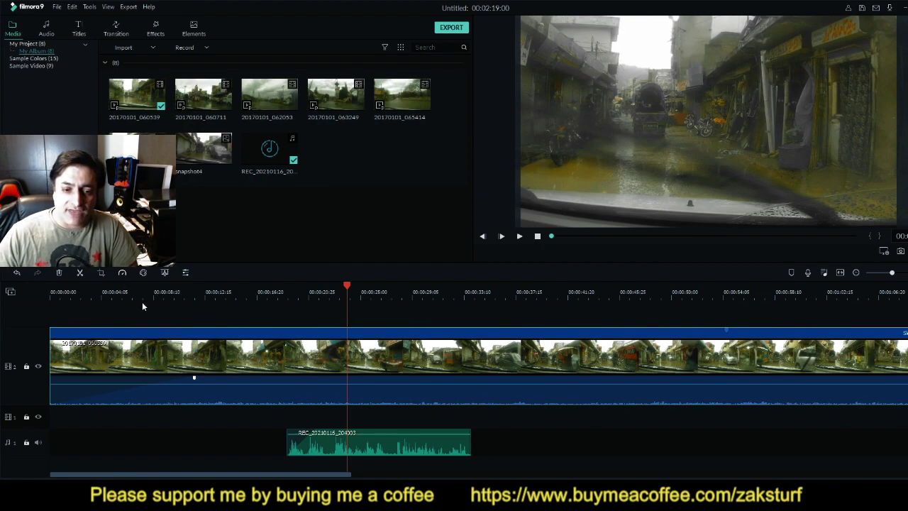
Slow the dashcam clip to 0.01x speed, scrub ahead in the preview, and fit the whole project to the timeline
{"action": "left_click", "coordinate": [203, 341]}
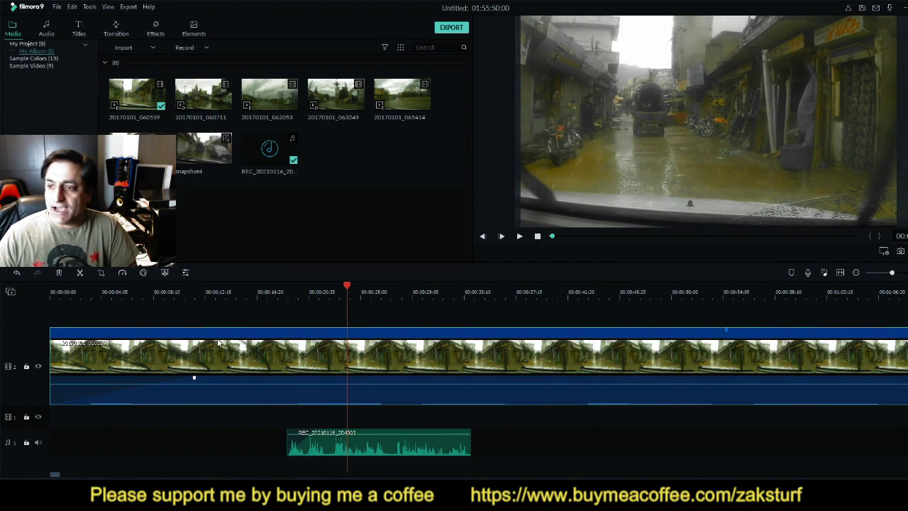
{"action": "left_click", "coordinate": [552, 236]}
{"action": "left_click_drag", "start_coordinate": [552, 236], "coordinate": [588, 236]}
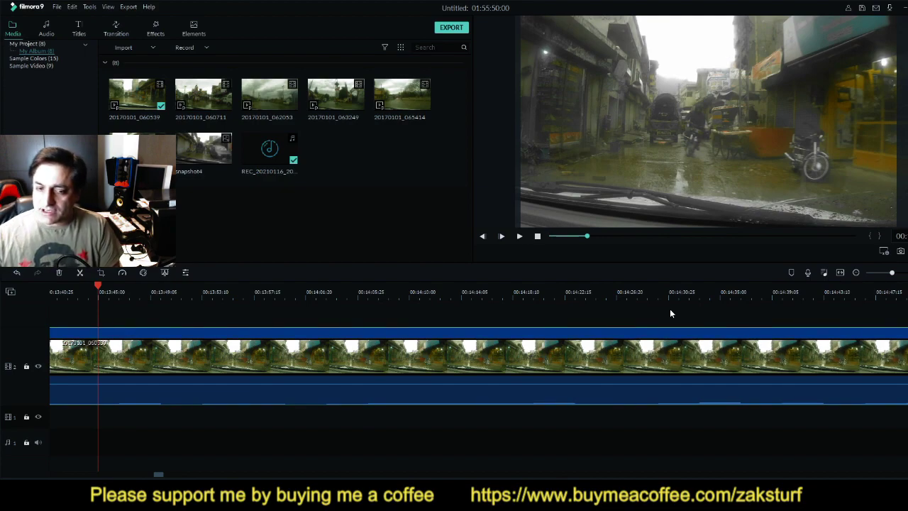
{"action": "left_click", "coordinate": [841, 273]}
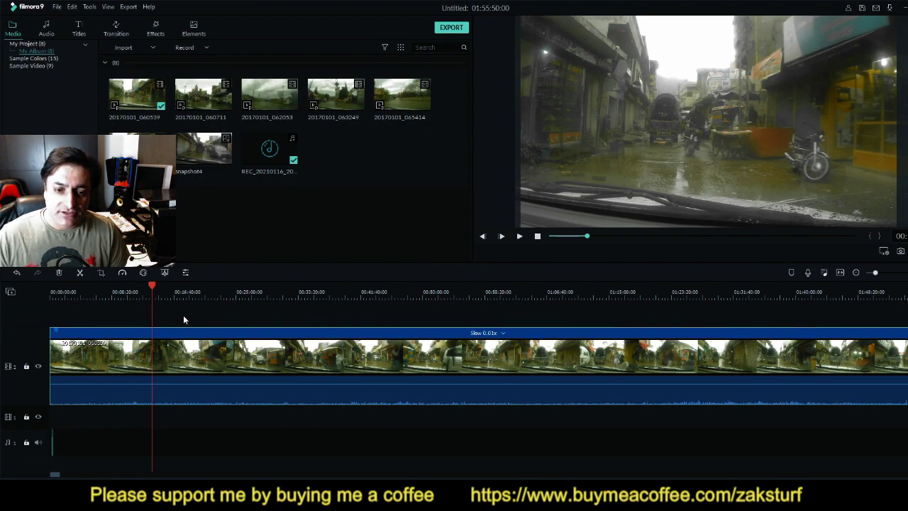
Speed the dashcam clip up to 100.00x and return the playhead to the timeline's start
{"action": "left_click", "coordinate": [197, 358]}
{"action": "key", "text": "Delete"}
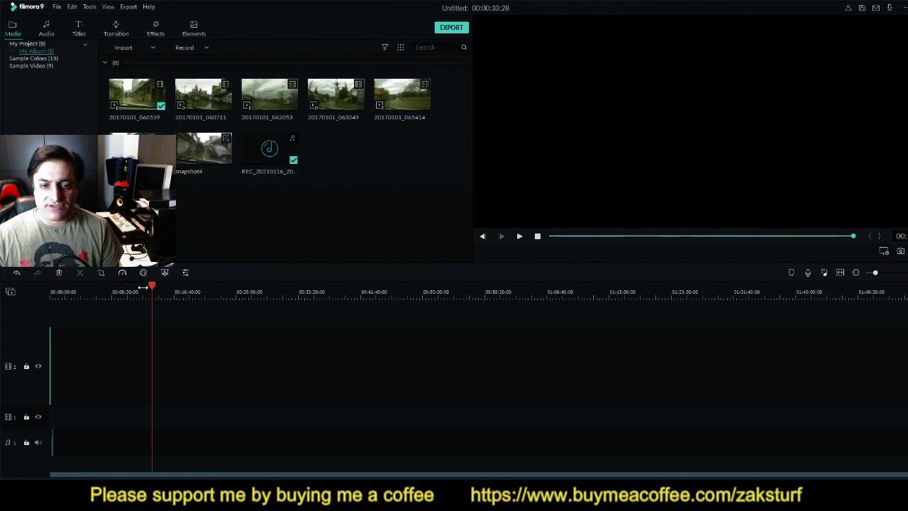
{"action": "left_click_drag", "start_coordinate": [152, 286], "coordinate": [47, 314]}
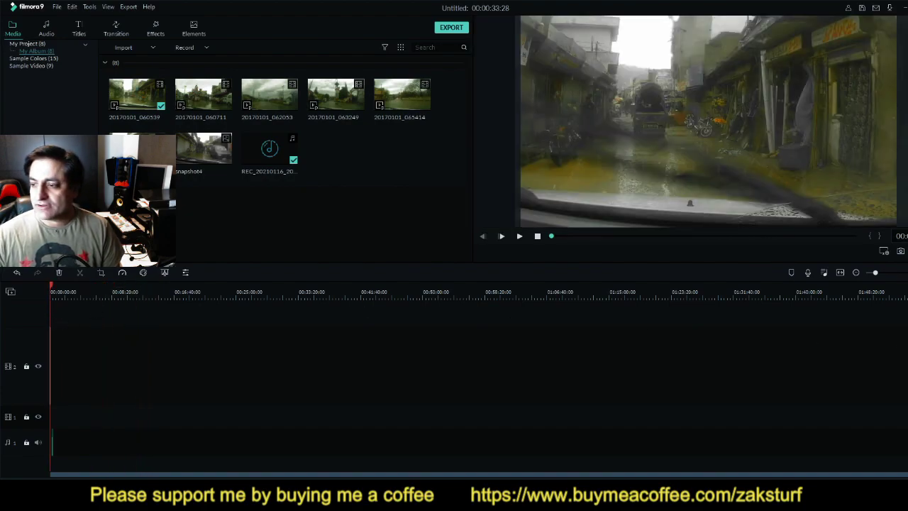
{"action": "left_click_drag", "start_coordinate": [875, 272], "coordinate": [905, 273]}
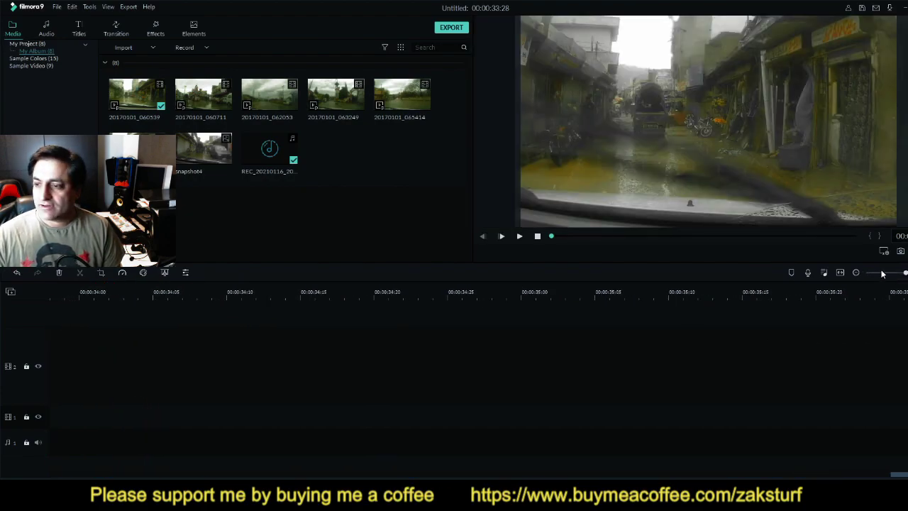
Play the sped-up clip from the beginning, pause past its end, and bring the clip back into view on the timeline
{"action": "left_click", "coordinate": [538, 239]}
{"action": "left_click", "coordinate": [518, 238]}
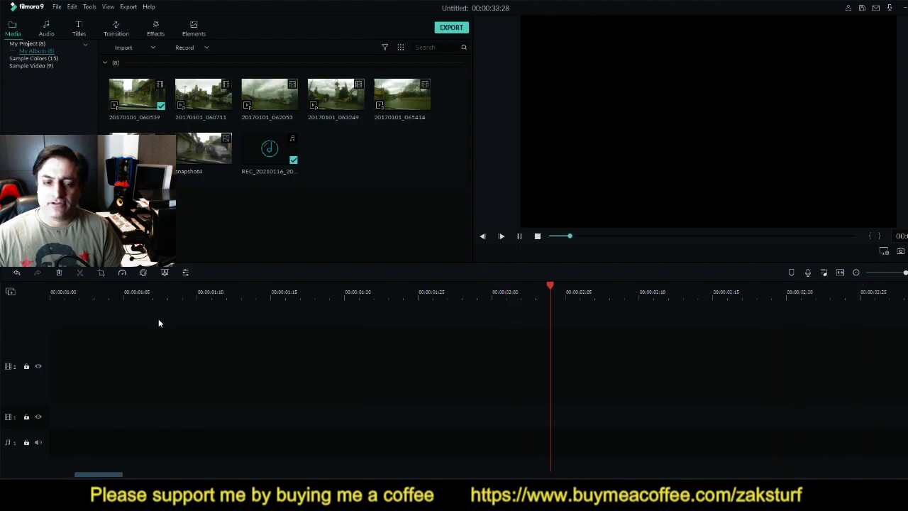
{"action": "left_click", "coordinate": [519, 237]}
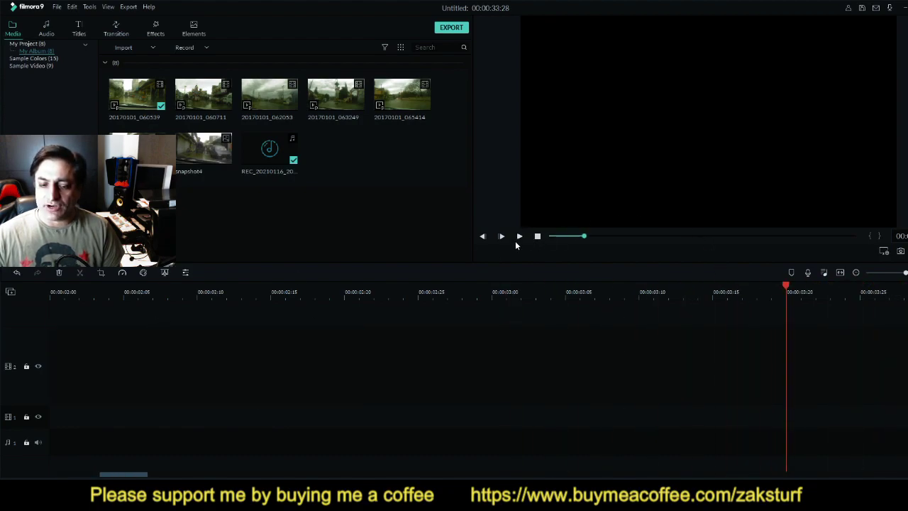
{"action": "left_click_drag", "start_coordinate": [786, 288], "coordinate": [330, 348]}
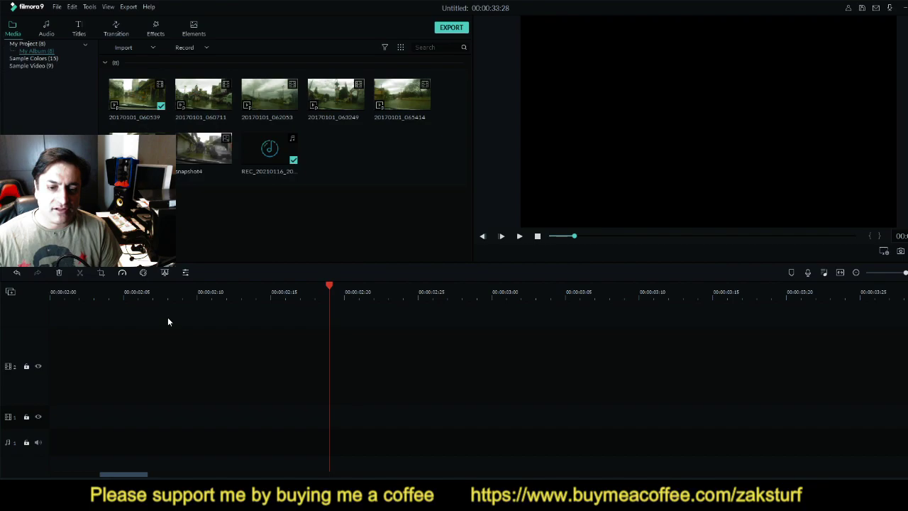
{"action": "left_click_drag", "start_coordinate": [142, 474], "coordinate": [92, 475]}
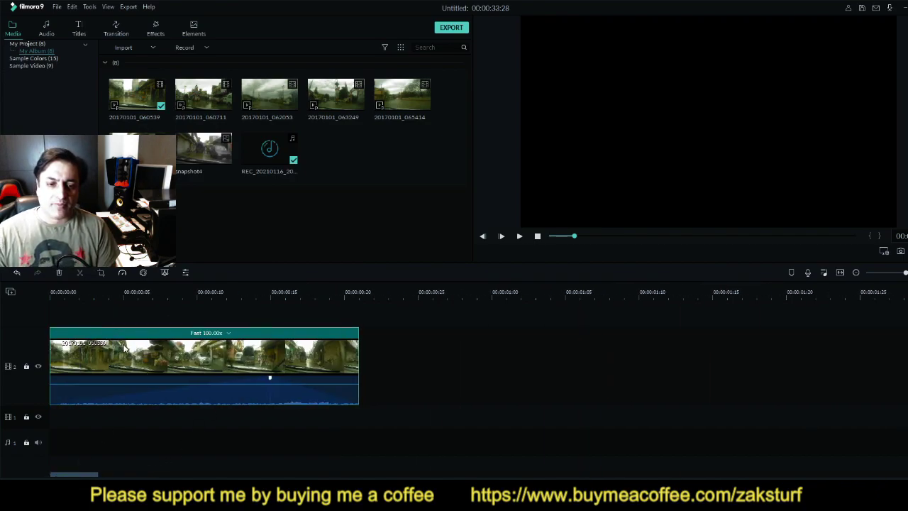
Reset the dashcam clip to normal speed, add a freeze frame at its start, and close the clip's settings
{"action": "double_click", "coordinate": [124, 347]}
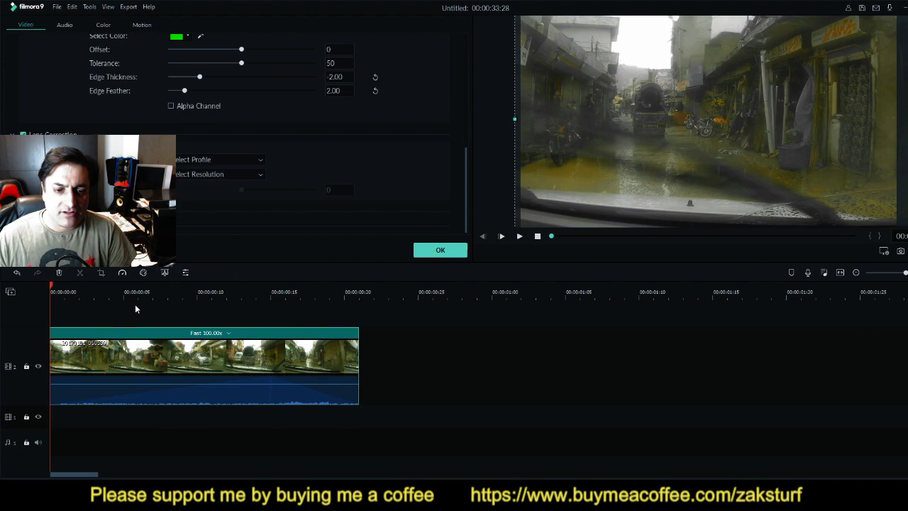
{"action": "left_click", "coordinate": [215, 299]}
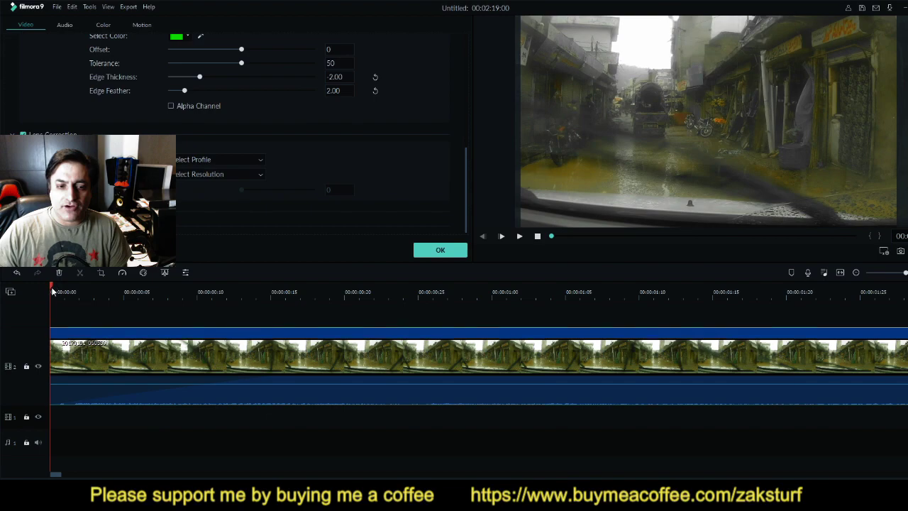
{"action": "left_click", "coordinate": [123, 274]}
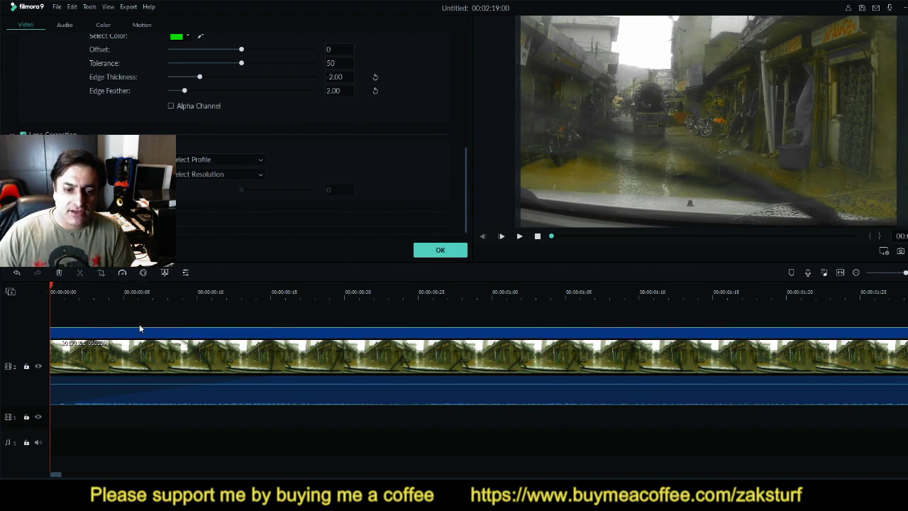
{"action": "left_click", "coordinate": [139, 324]}
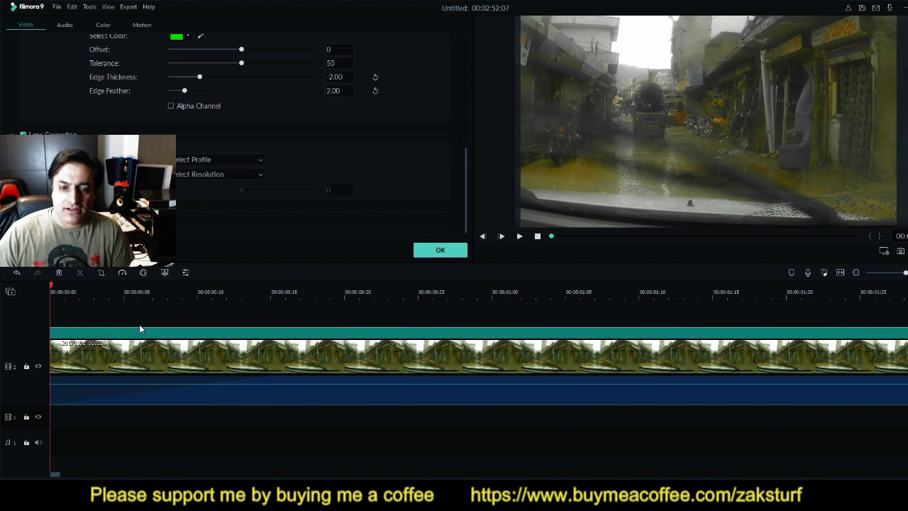
{"action": "left_click", "coordinate": [440, 252]}
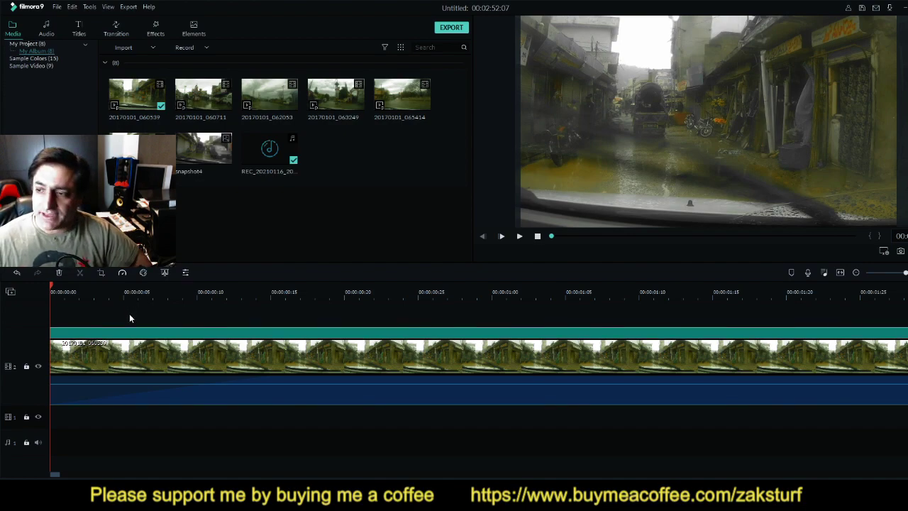
Play the frozen opening of the clip for a few seconds, pause, and open and confirm the clip's settings
{"action": "left_click", "coordinate": [521, 242]}
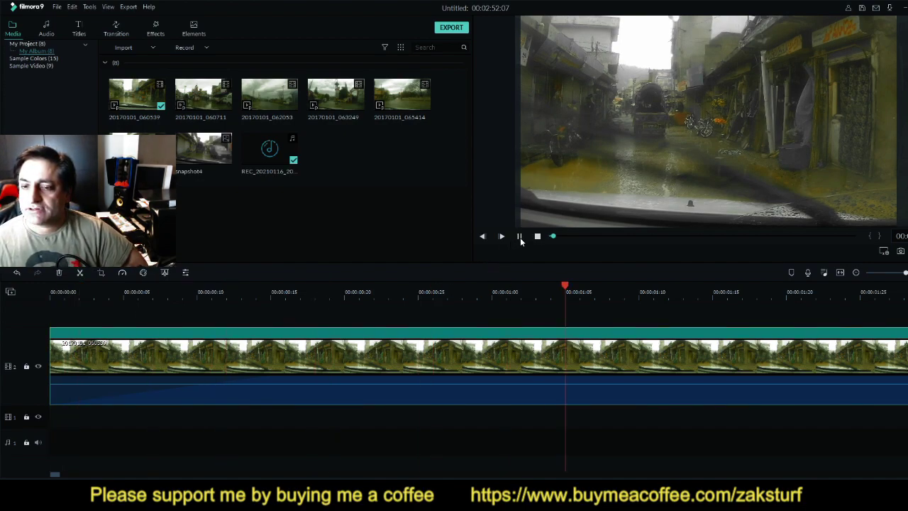
{"action": "left_click", "coordinate": [521, 241]}
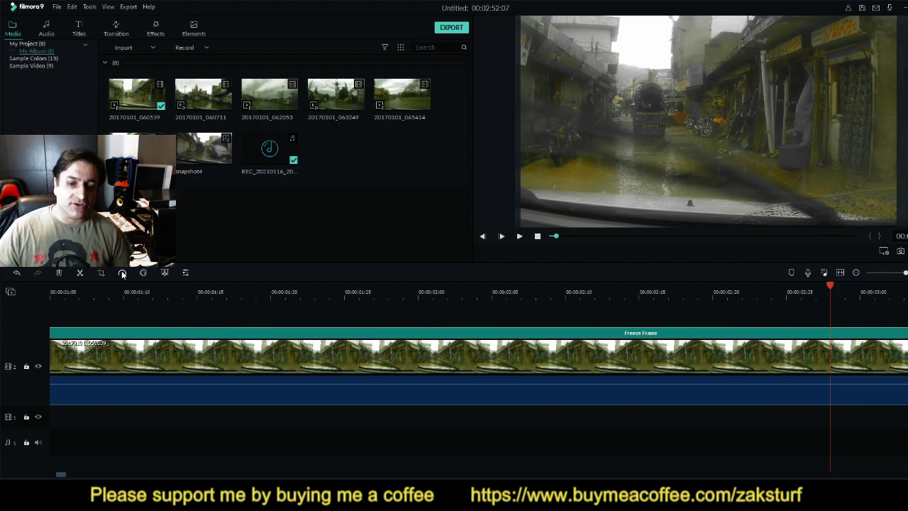
{"action": "double_click", "coordinate": [93, 366]}
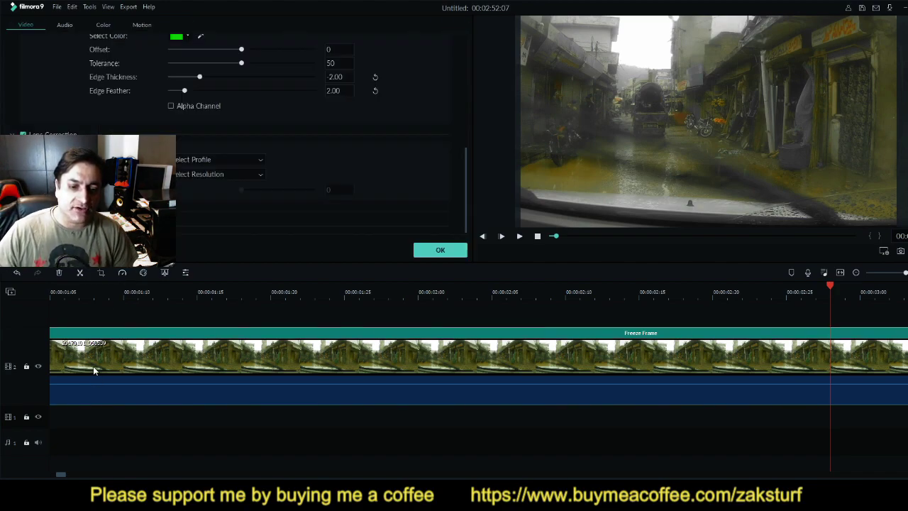
{"action": "left_click", "coordinate": [447, 257]}
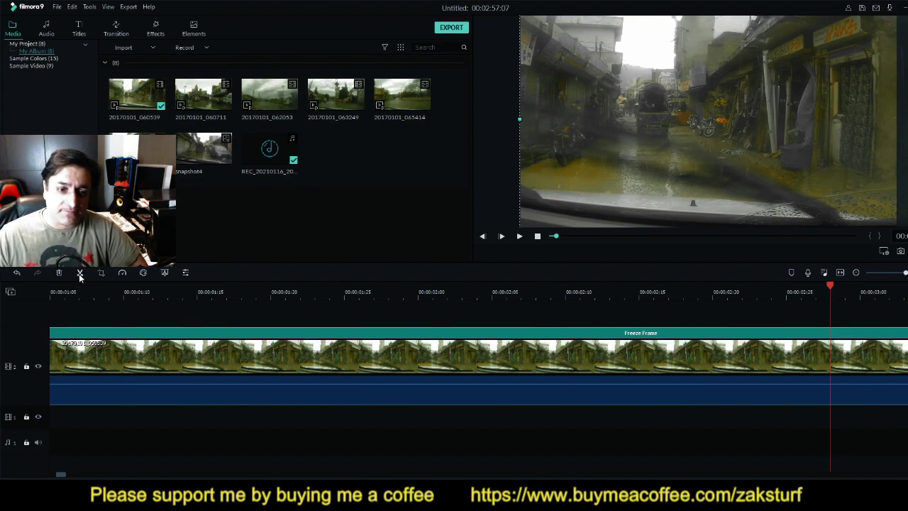
Play through the freeze frame into the moving footage past 8 seconds, and stop playback at the timeline's start
{"action": "key", "text": "space"}
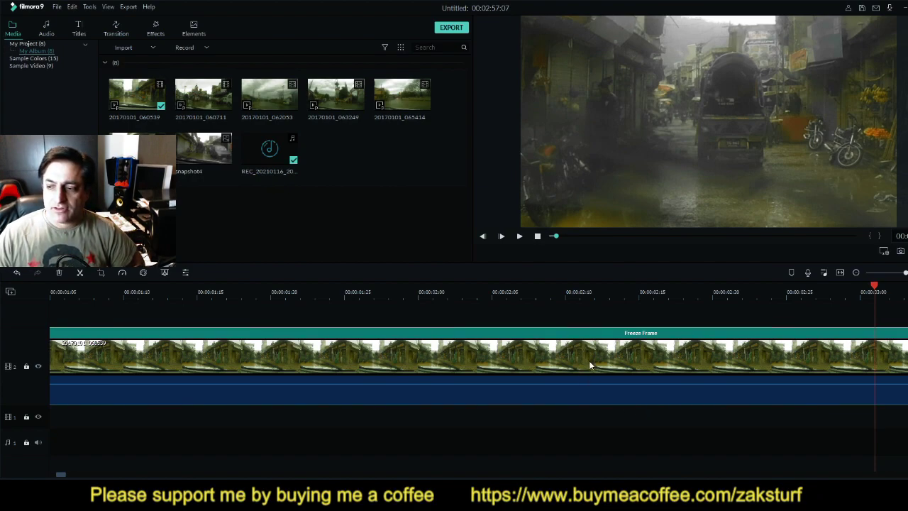
{"action": "left_click", "coordinate": [537, 236]}
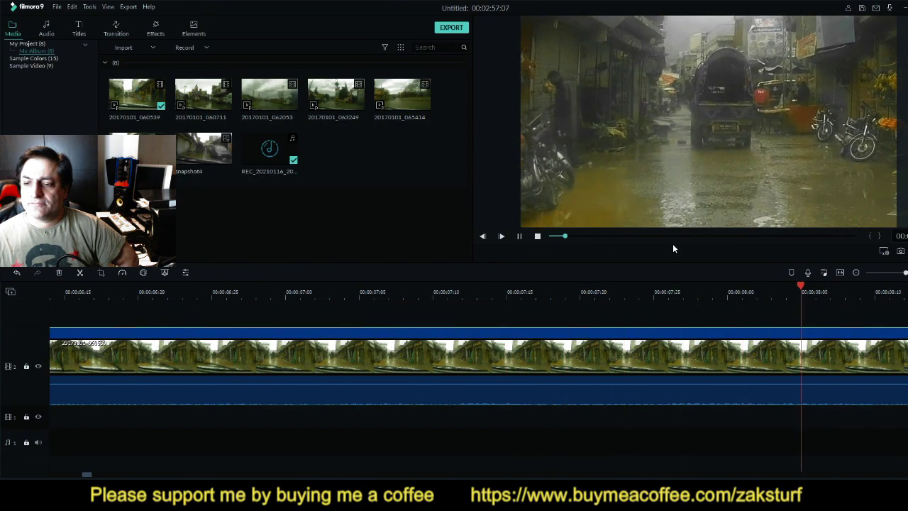
{"action": "left_click", "coordinate": [536, 236]}
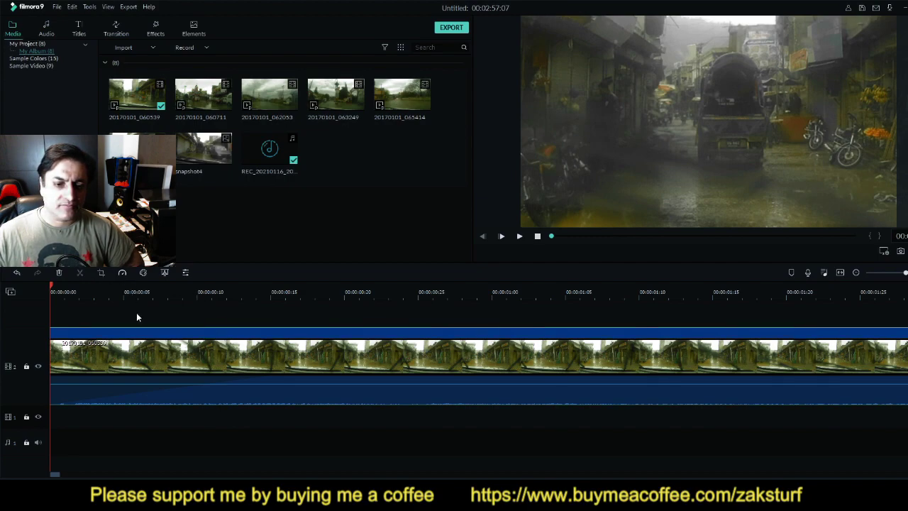
Apply a faster preset speed to the whole dashcam clip and check where it ends on the timeline
{"action": "left_click", "coordinate": [197, 321]}
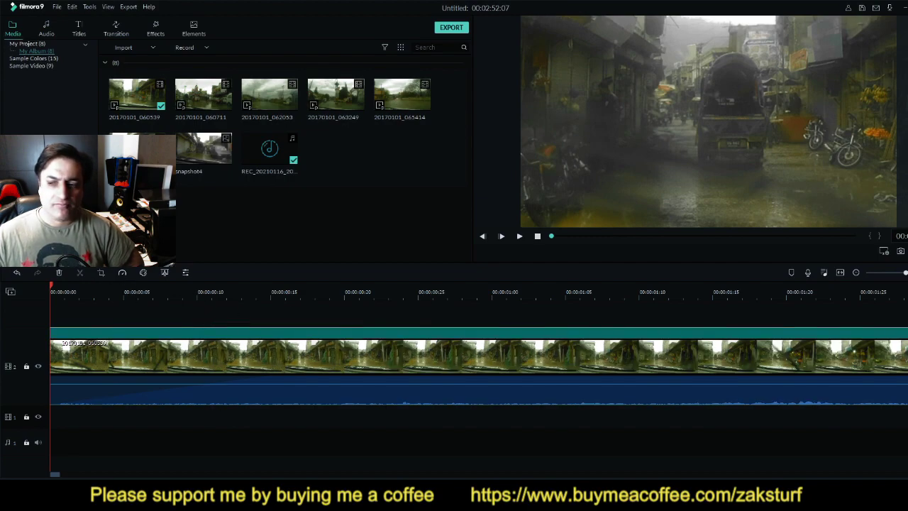
{"action": "scroll", "coordinate": [835, 284], "scroll_direction": "right", "scroll_amount": 10}
{"action": "scroll", "coordinate": [839, 272], "scroll_direction": "right", "scroll_amount": 15}
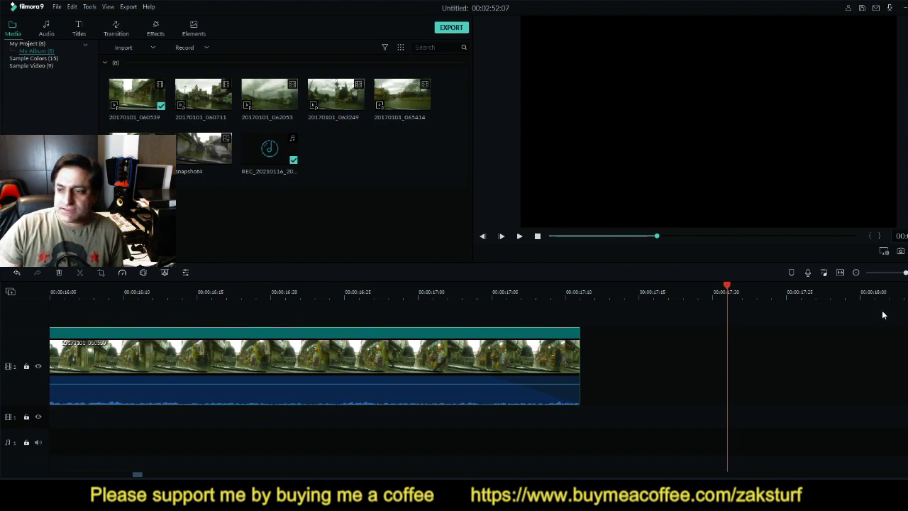
Preview the sped-up, cropped clip near its end and again from about 9 seconds, and stop playback
{"action": "left_click_drag", "start_coordinate": [727, 287], "coordinate": [375, 323]}
{"action": "left_click", "coordinate": [330, 334]}
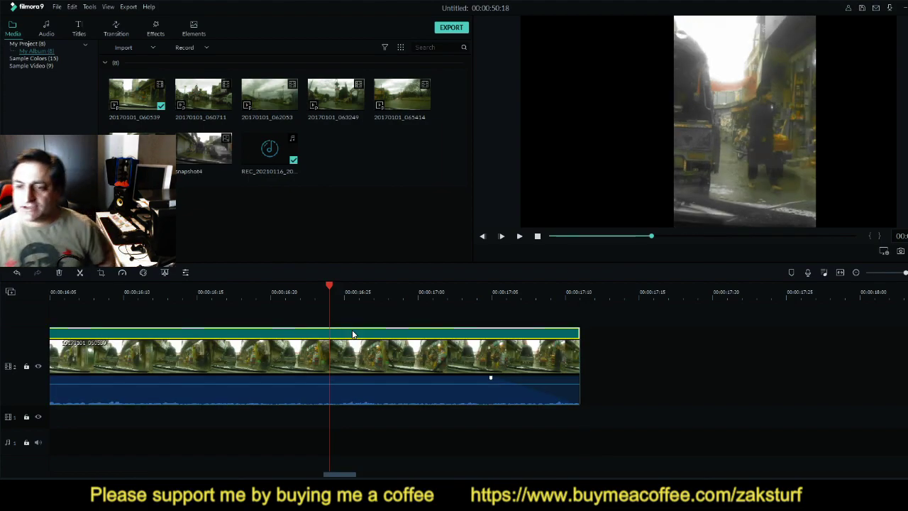
{"action": "left_click_drag", "start_coordinate": [650, 236], "coordinate": [600, 240]}
{"action": "left_click", "coordinate": [519, 237]}
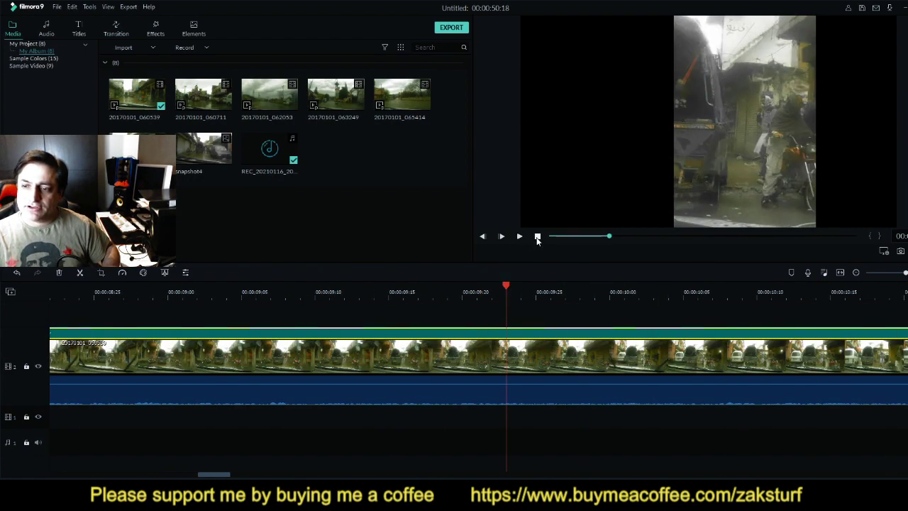
{"action": "left_click", "coordinate": [537, 237]}
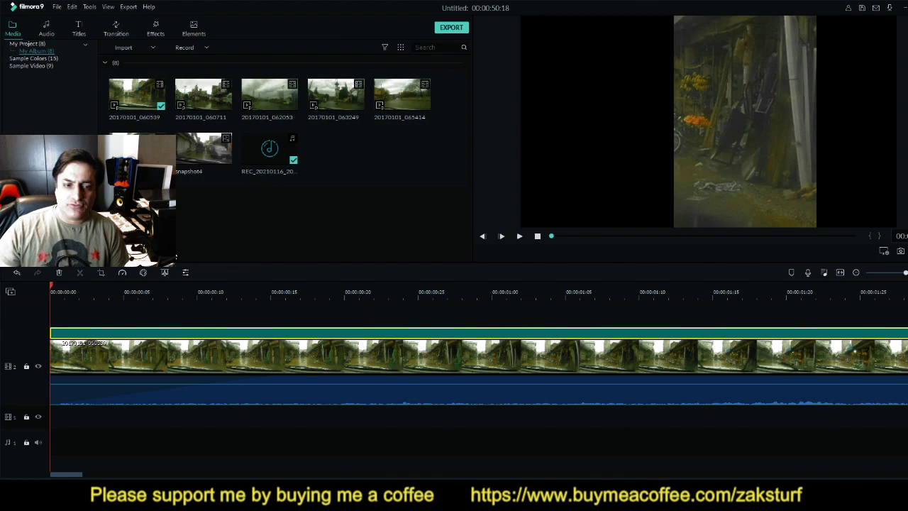
Undo the recent crop and speed changes on the dashcam clip, going back to its freeze-frame version
{"action": "left_click", "coordinate": [18, 276]}
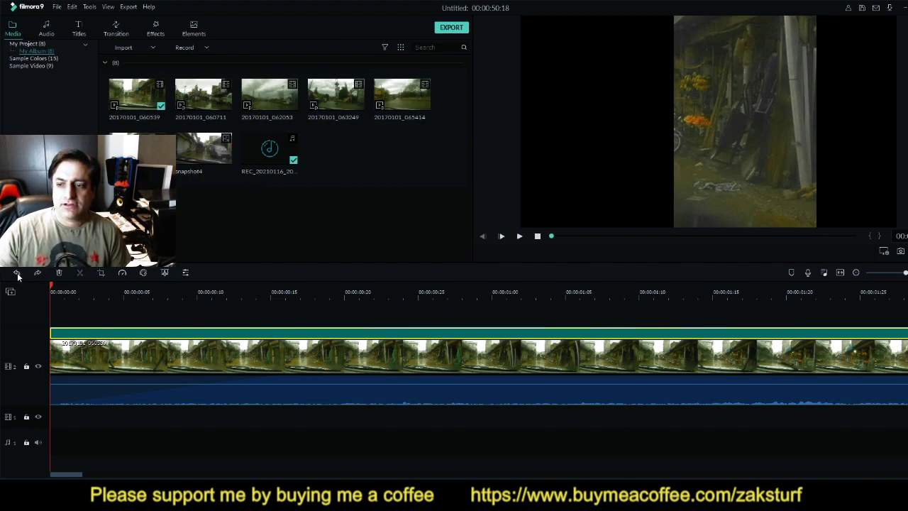
{"action": "left_click", "coordinate": [18, 276]}
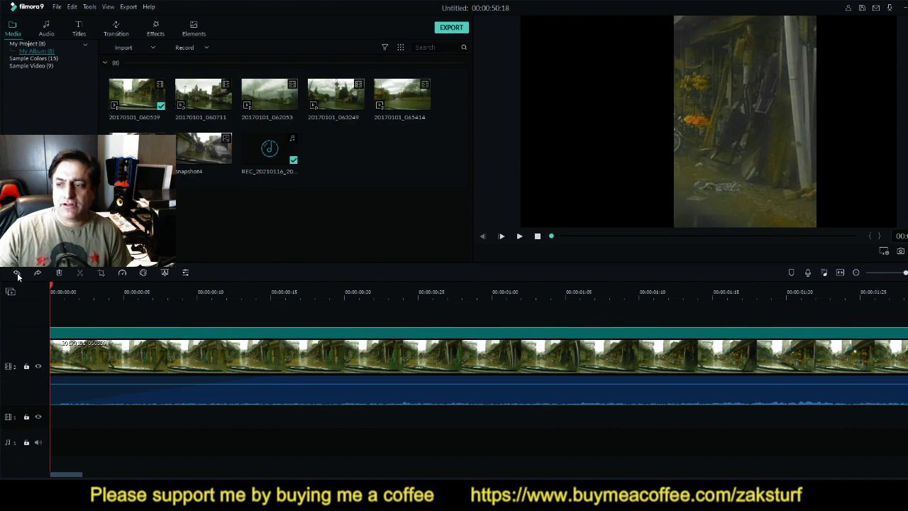
{"action": "left_click", "coordinate": [17, 276]}
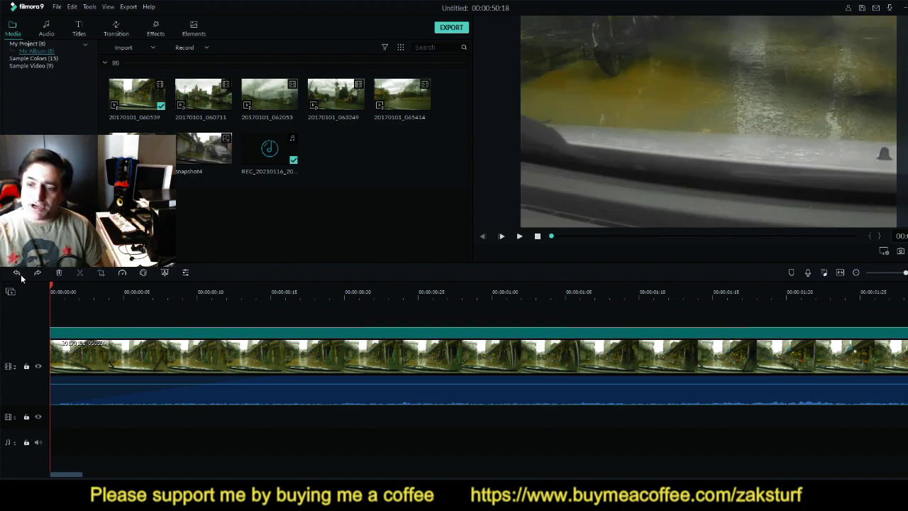
{"action": "left_click", "coordinate": [18, 276]}
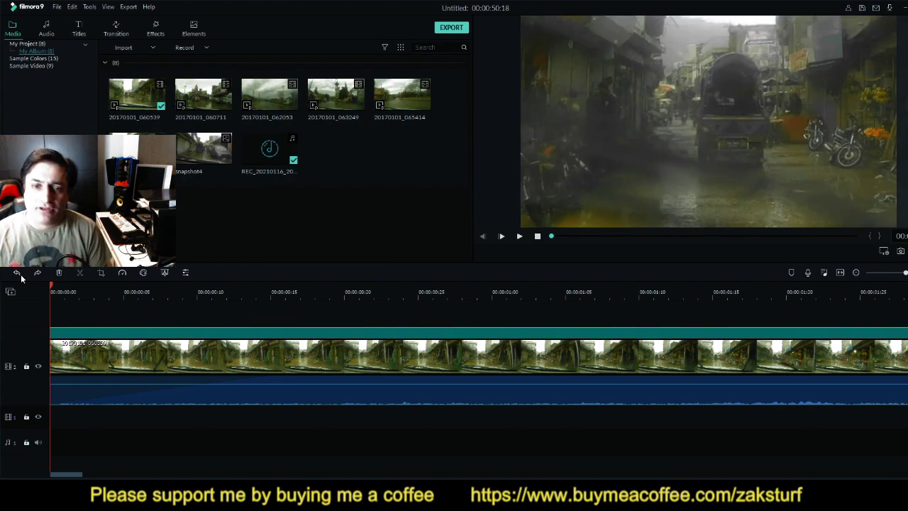
{"action": "left_click", "coordinate": [18, 275]}
Delete the long last section of the split freeze-frame clip and move the playhead back to about frame 3
{"action": "left_click", "coordinate": [106, 337]}
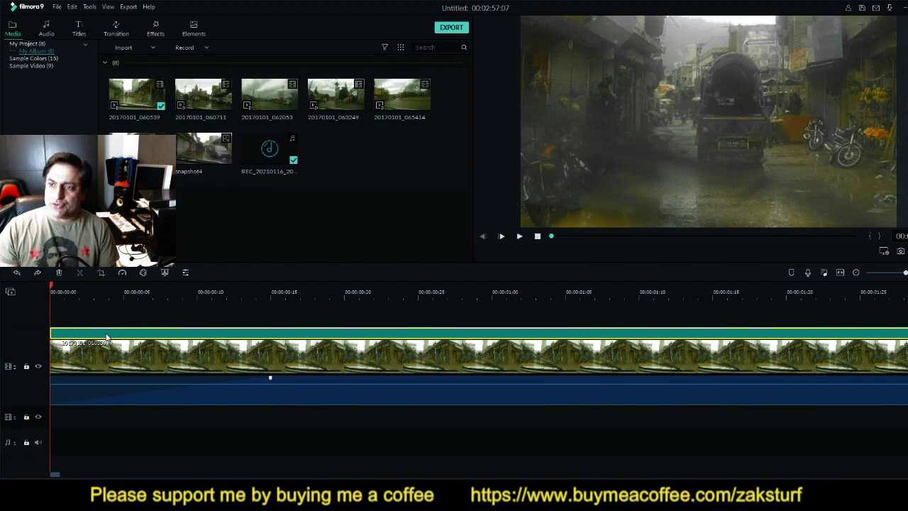
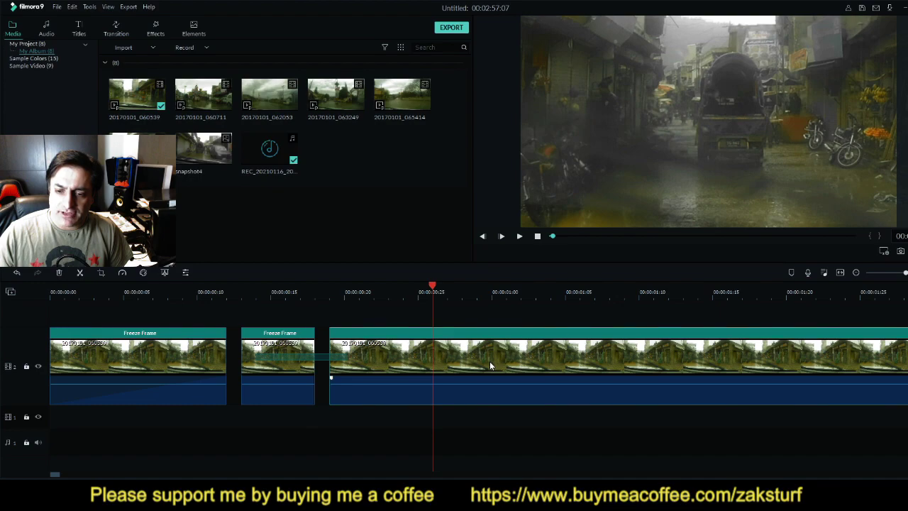
{"action": "key", "text": "Delete"}
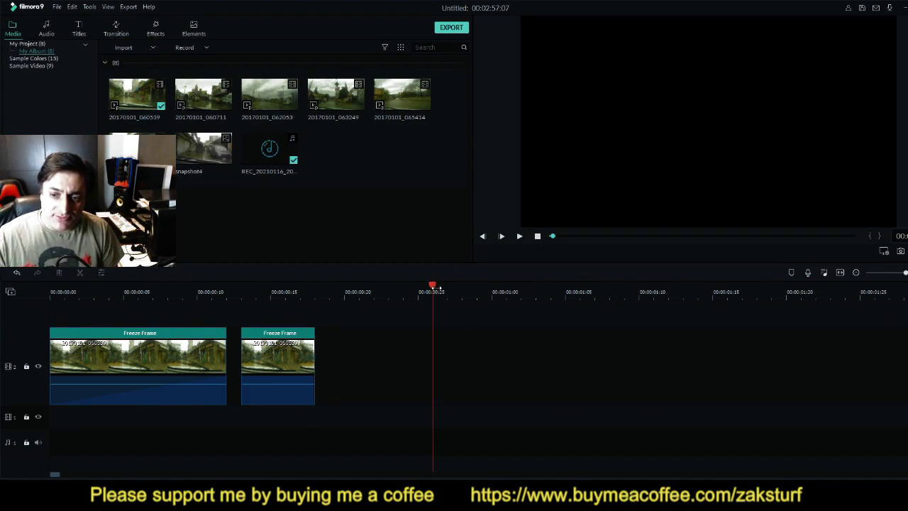
{"action": "left_click_drag", "start_coordinate": [435, 292], "coordinate": [97, 315]}
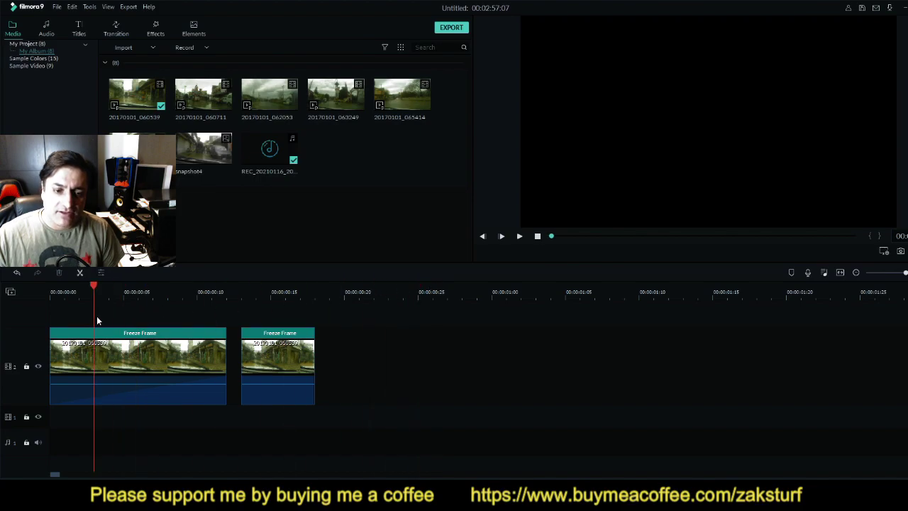
Trim the end of the first freeze-frame piece to about frame 9 and move the second piece directly against it
{"action": "left_click", "coordinate": [223, 367]}
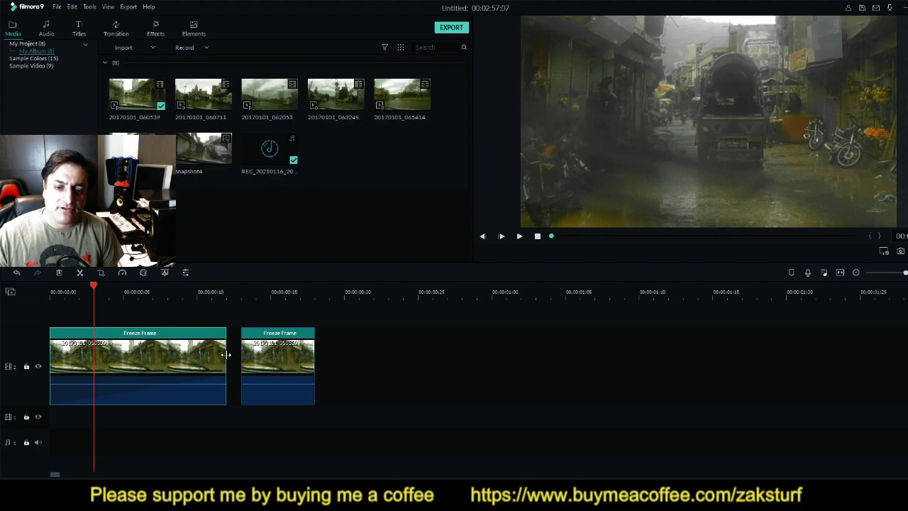
{"action": "left_click_drag", "start_coordinate": [226, 354], "coordinate": [182, 355]}
{"action": "left_click_drag", "start_coordinate": [293, 359], "coordinate": [217, 362]}
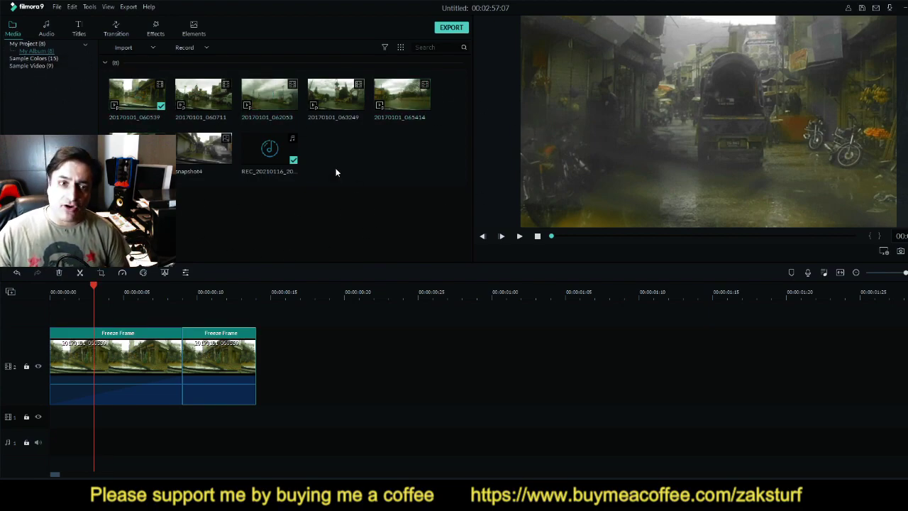
Move both freeze-frame pieces together to about frame 7, and place the Checkerboard sample color on a track above, starting at frame 5
{"action": "left_click", "coordinate": [34, 59]}
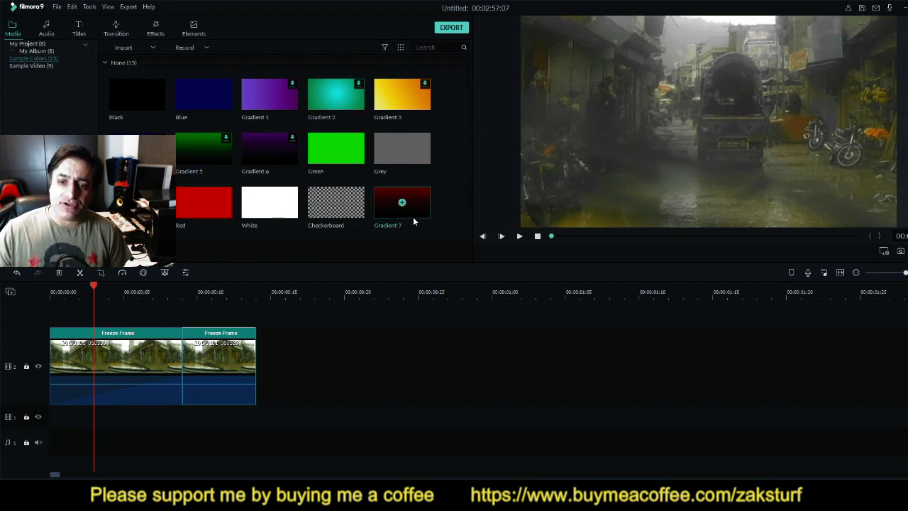
{"action": "left_click", "coordinate": [76, 317]}
{"action": "left_click_drag", "start_coordinate": [76, 317], "coordinate": [285, 408]}
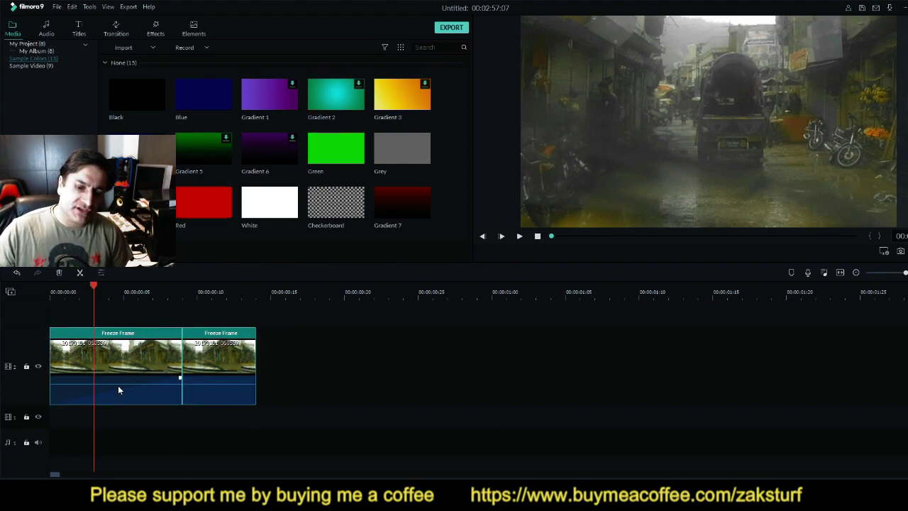
{"action": "left_click_drag", "start_coordinate": [118, 385], "coordinate": [206, 396]}
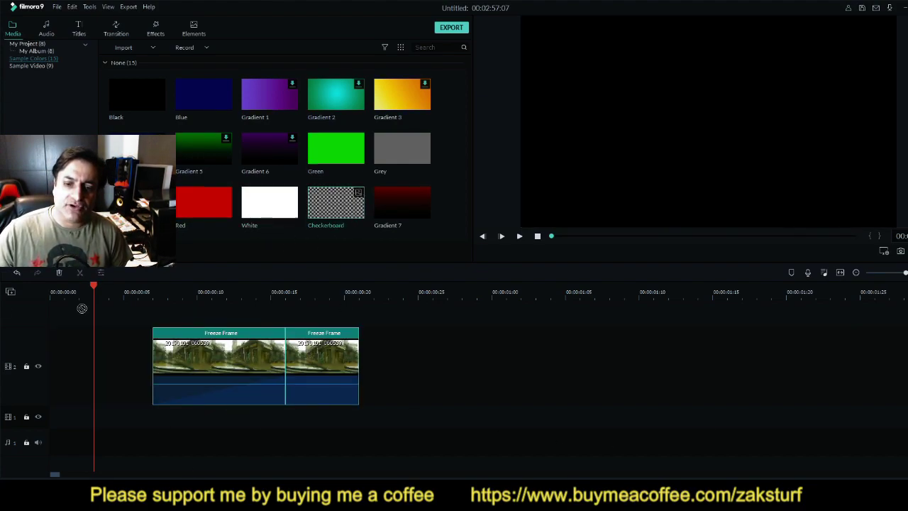
{"action": "left_click_drag", "start_coordinate": [319, 279], "coordinate": [124, 313]}
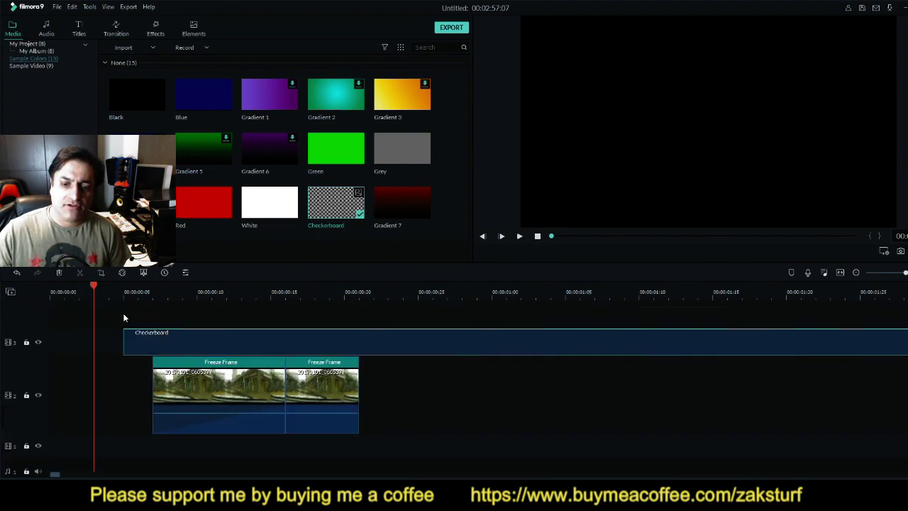
Play the Checkerboard clip from about frame 6, pause, and fit the whole project to the timeline
{"action": "left_click_drag", "start_coordinate": [93, 285], "coordinate": [137, 285]}
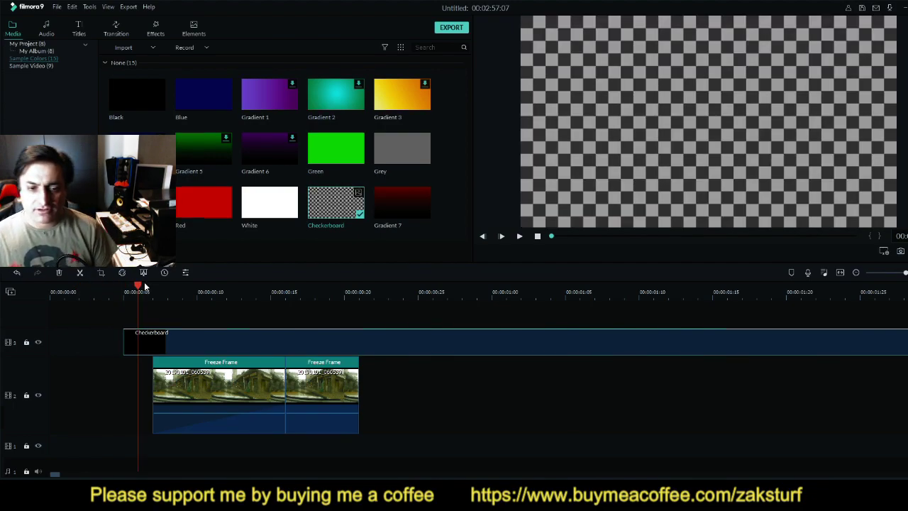
{"action": "key", "text": "space"}
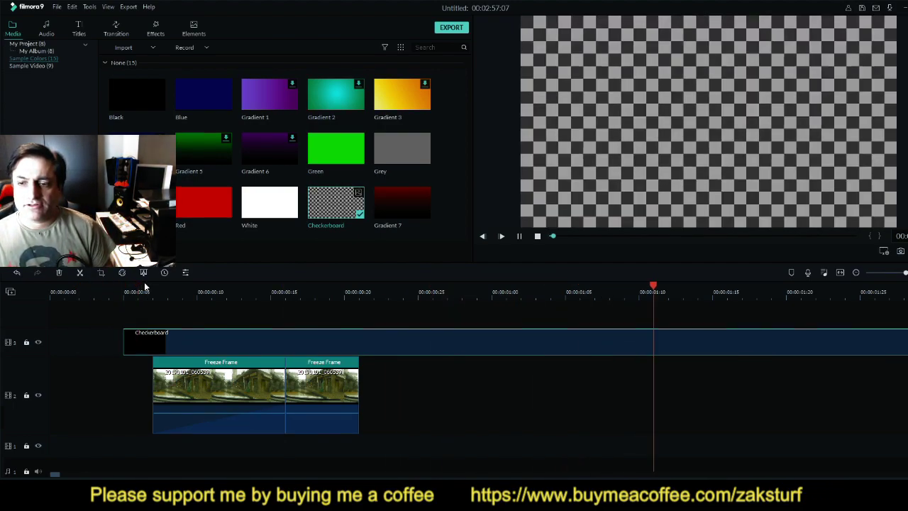
{"action": "key", "text": "space"}
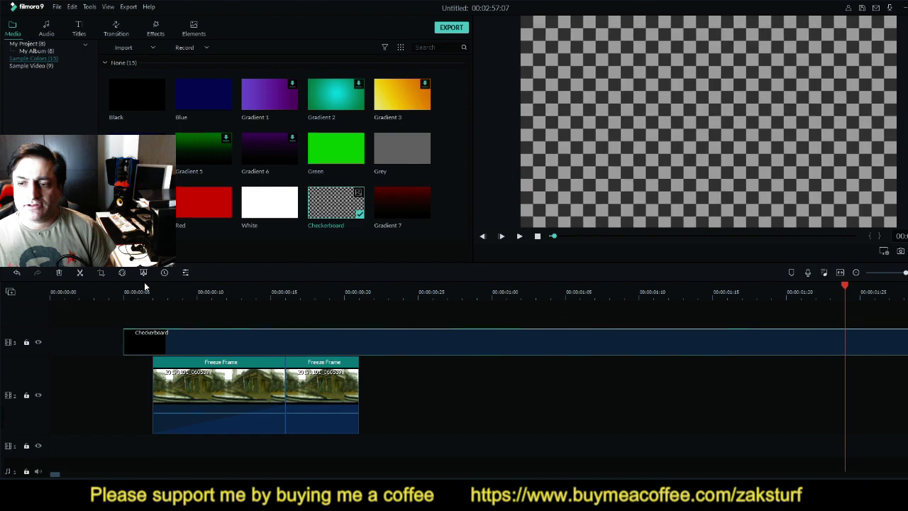
{"action": "left_click", "coordinate": [840, 272]}
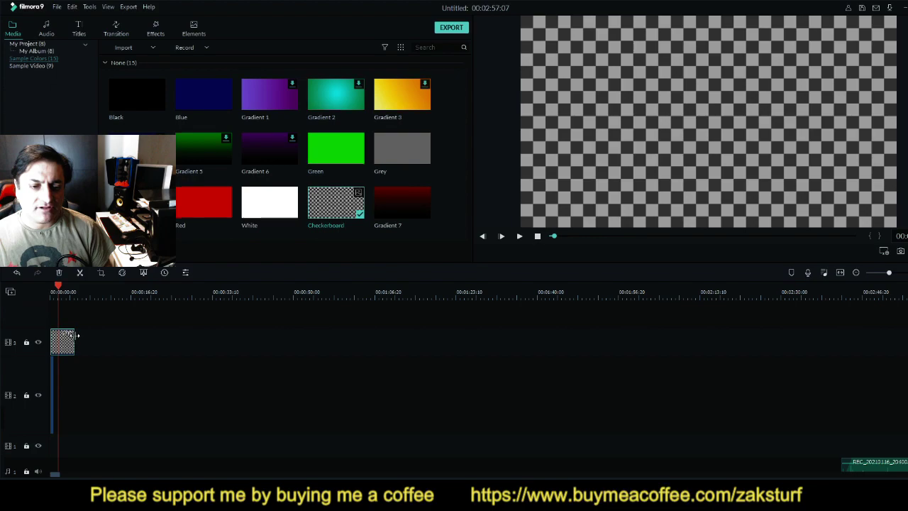
Trim the Checkerboard clip's end to about 00:00:03:04, delete the voice recording from the audio track, and fit the project to the timeline
{"action": "left_click_drag", "start_coordinate": [76, 334], "coordinate": [63, 336]}
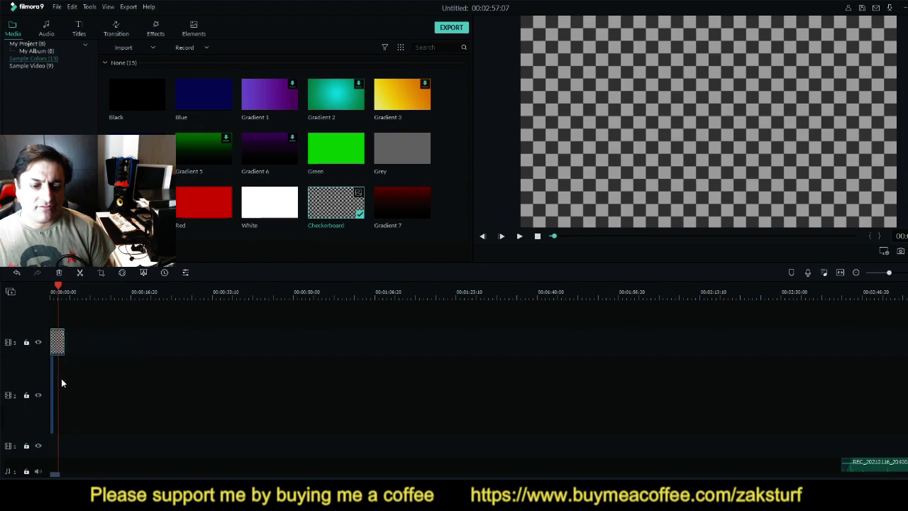
{"action": "mouse_move", "coordinate": [53, 472]}
{"action": "left_mouse_down"}
{"action": "mouse_move", "coordinate": [64, 474]}
{"action": "mouse_move", "coordinate": [54, 471]}
{"action": "left_mouse_up"}
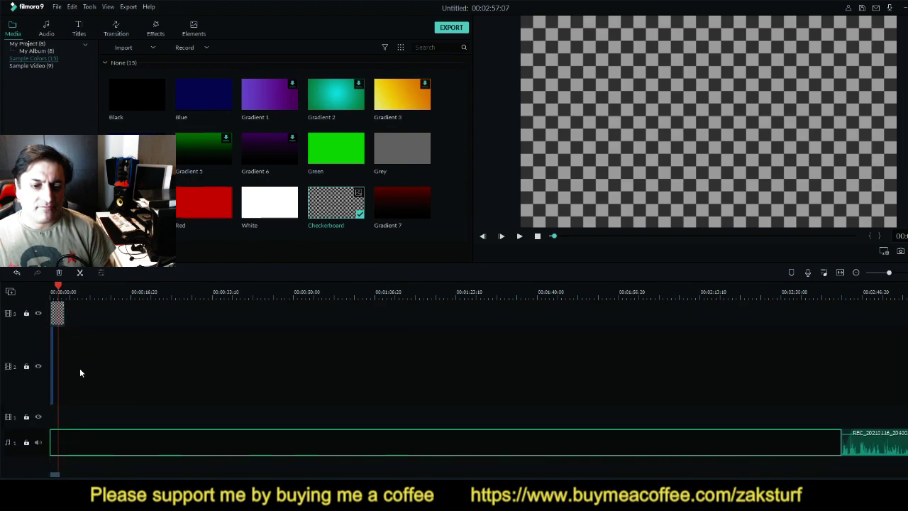
{"action": "left_click", "coordinate": [885, 446]}
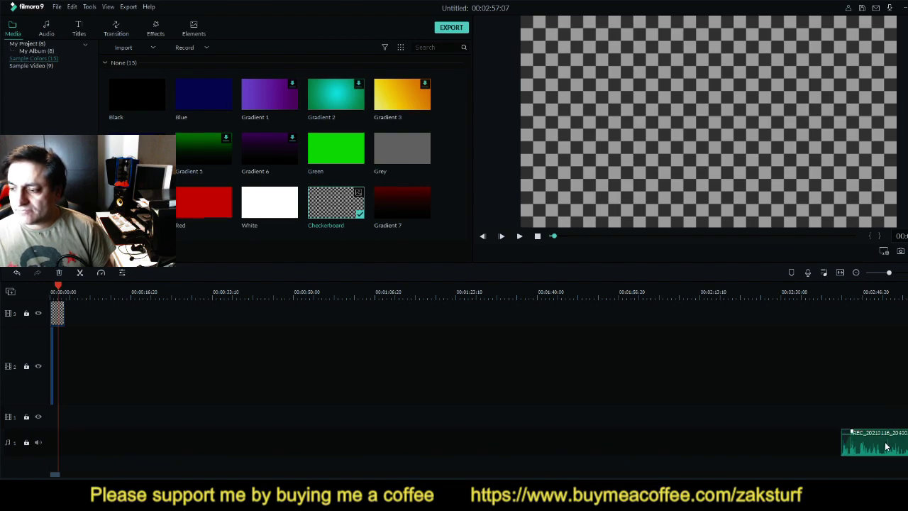
{"action": "key", "text": "Delete"}
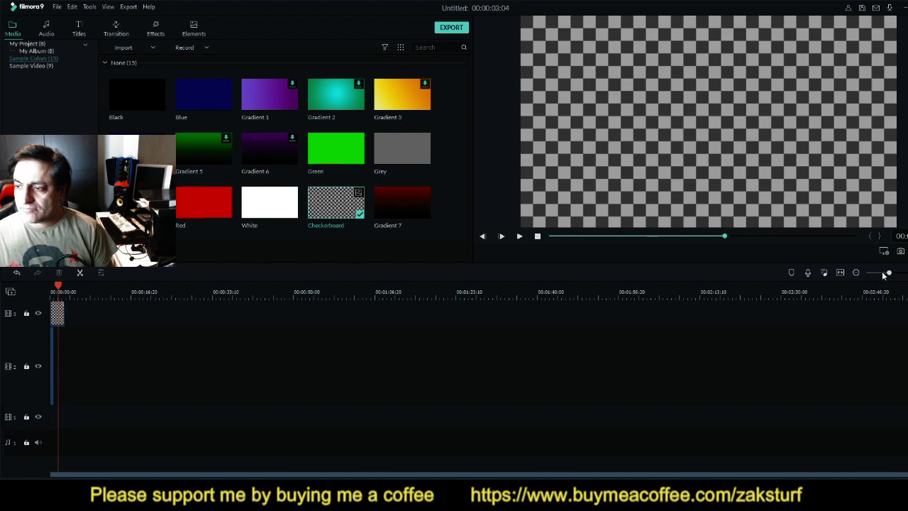
{"action": "left_click", "coordinate": [840, 274]}
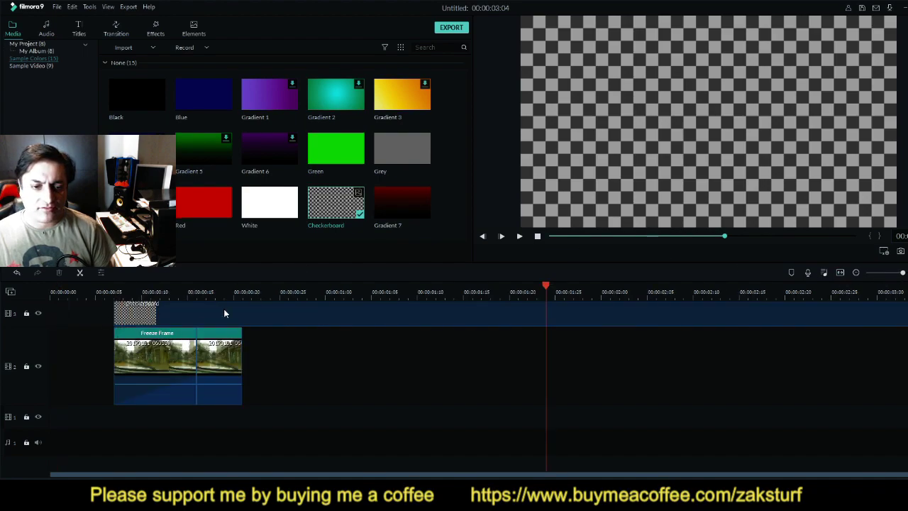
Move the Checkerboard clip to the timeline start, trim its end to the freeze frame's start at about frame 7, and play from the beginning
{"action": "left_click_drag", "start_coordinate": [224, 313], "coordinate": [151, 314]}
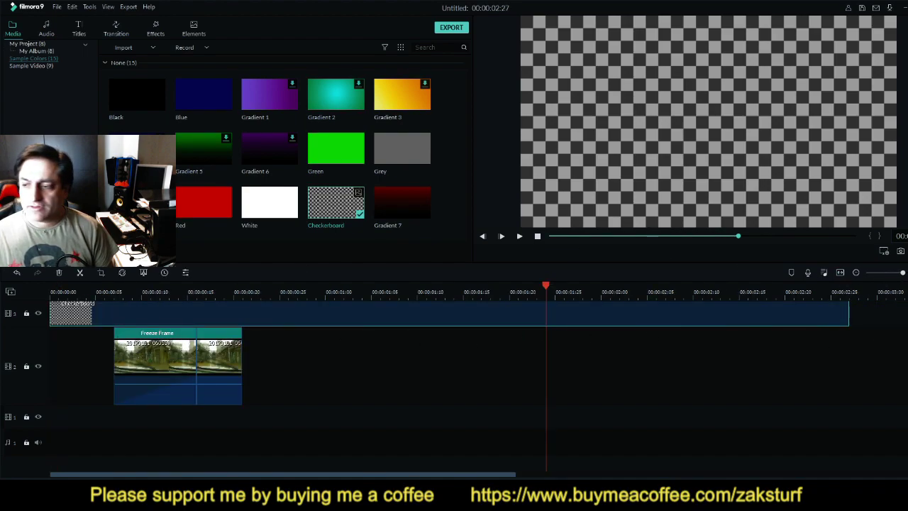
{"action": "left_click_drag", "start_coordinate": [850, 316], "coordinate": [113, 321]}
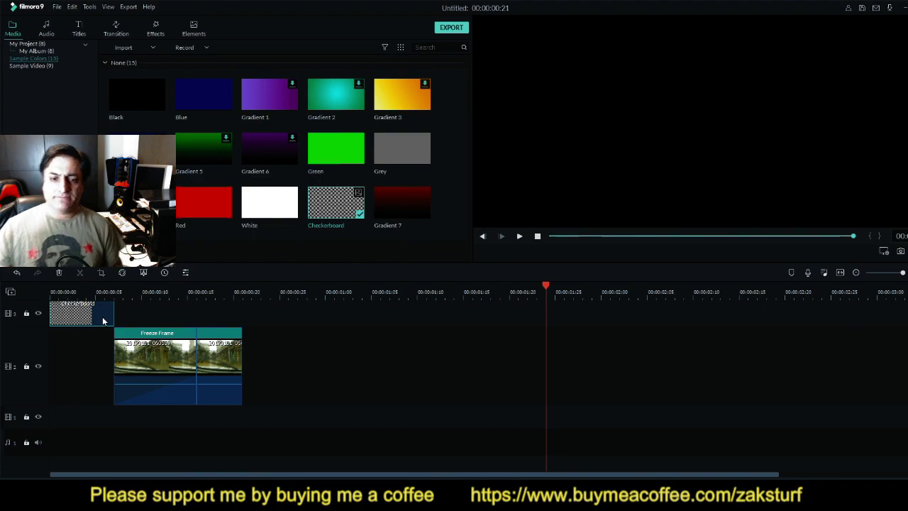
{"action": "left_click", "coordinate": [552, 237]}
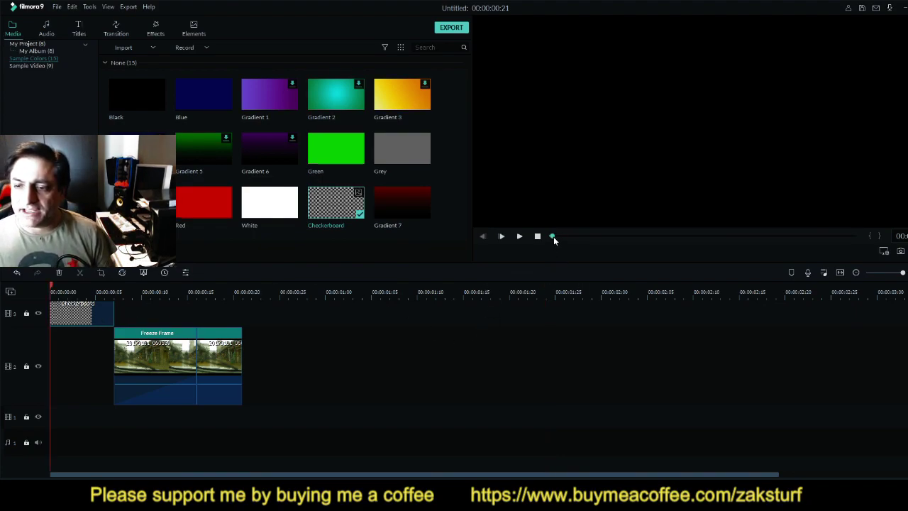
{"action": "key", "text": "space"}
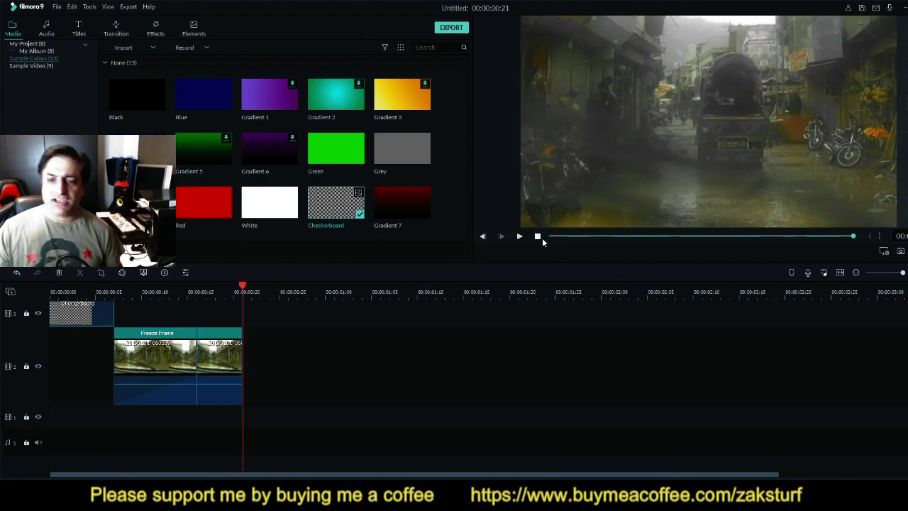
{"action": "key", "text": "space"}
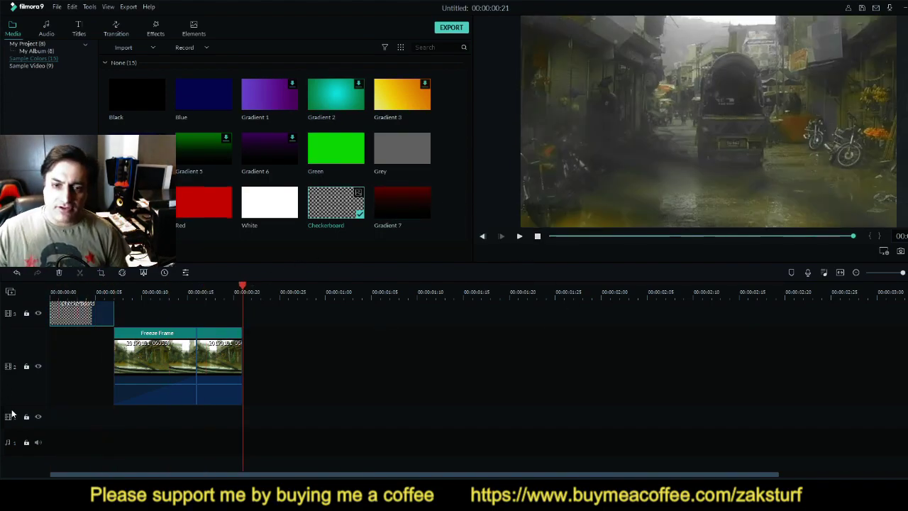
Replace the Checkerboard clip with the Gradient 7 sample color, play it from about frame 1, and delete it from the track
{"action": "left_click_drag", "start_coordinate": [407, 215], "coordinate": [43, 327]}
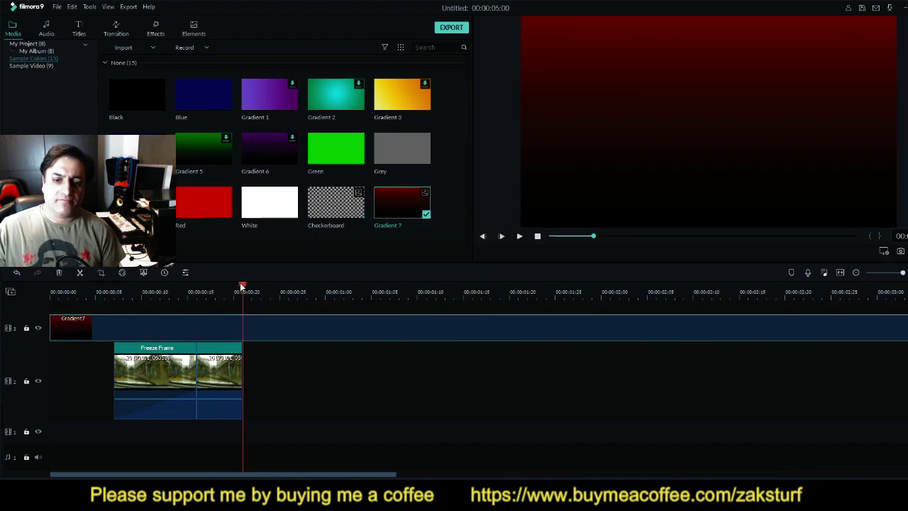
{"action": "left_click_drag", "start_coordinate": [242, 285], "coordinate": [58, 287]}
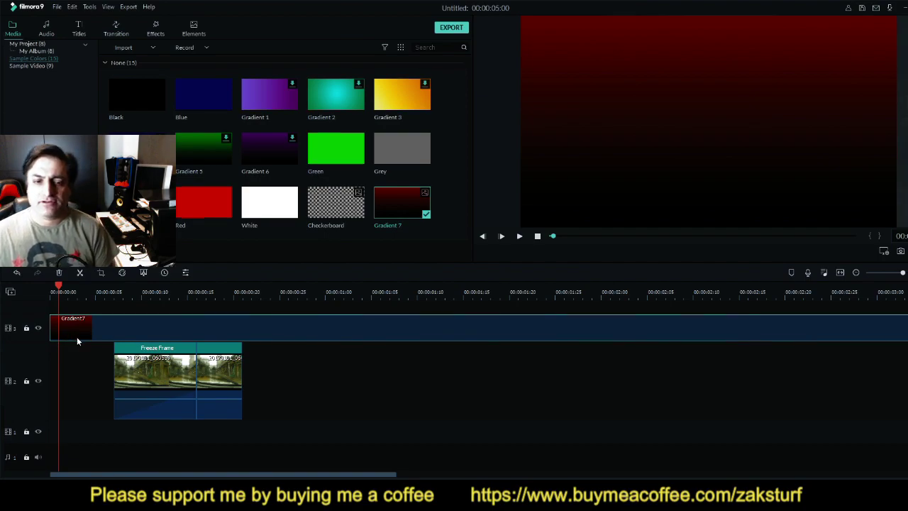
{"action": "key", "text": "space"}
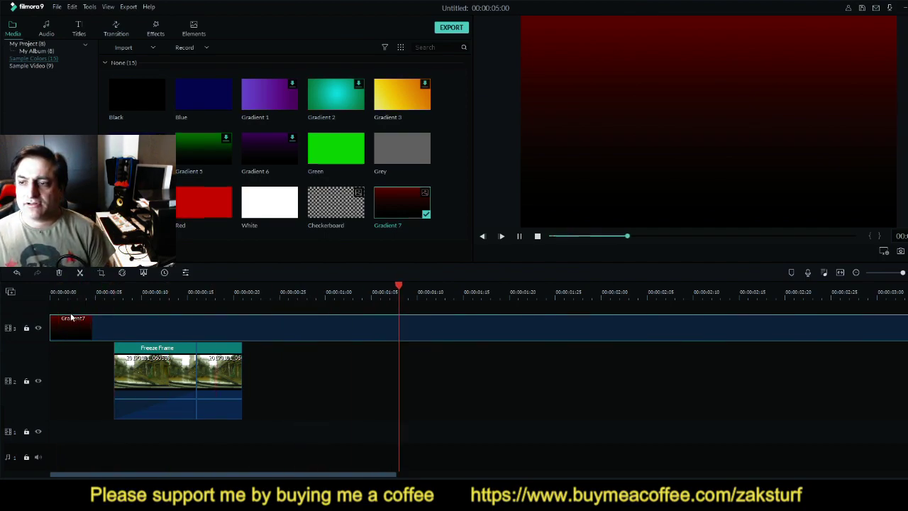
{"action": "key", "text": "space"}
{"action": "key", "text": "Delete"}
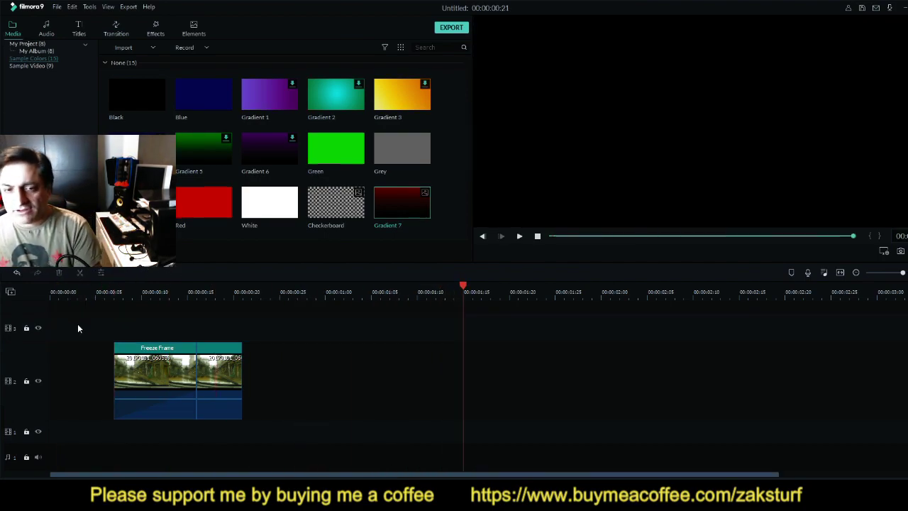
Open the Sample Video collection and move both freeze-frame pieces together to start at about 00:00:01:00
{"action": "left_click", "coordinate": [37, 65]}
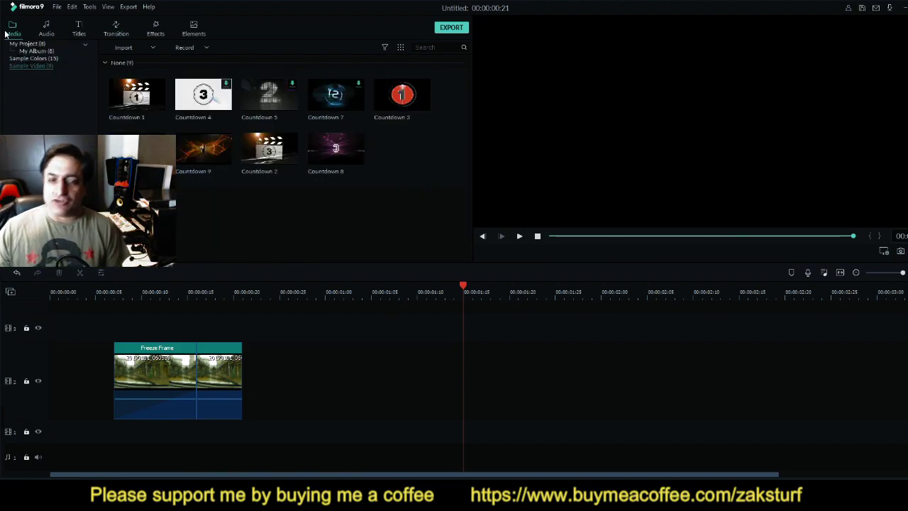
{"action": "left_click_drag", "start_coordinate": [104, 335], "coordinate": [240, 413]}
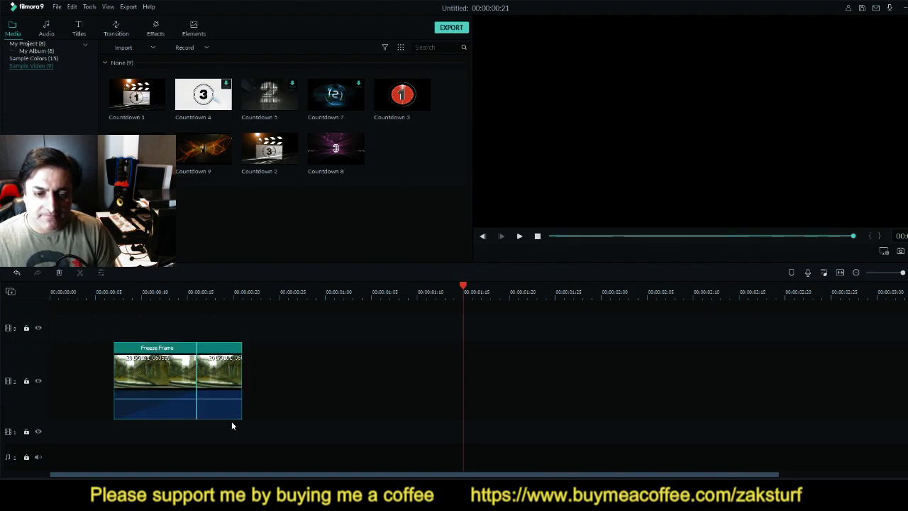
{"action": "left_click_drag", "start_coordinate": [197, 383], "coordinate": [362, 383]}
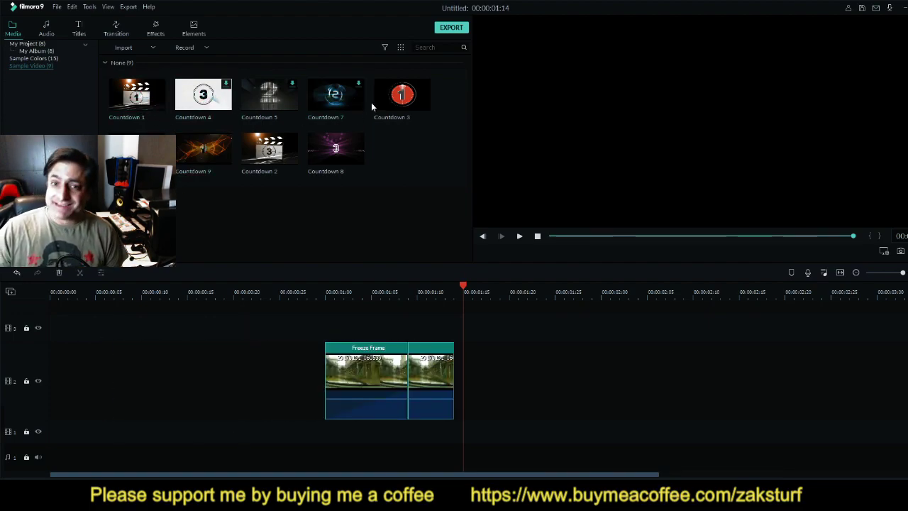
Place the Countdown 3 sample video at the start of the track above and play it from about frame 11
{"action": "left_click_drag", "start_coordinate": [401, 105], "coordinate": [37, 341]}
{"action": "left_click_drag", "start_coordinate": [462, 288], "coordinate": [154, 348]}
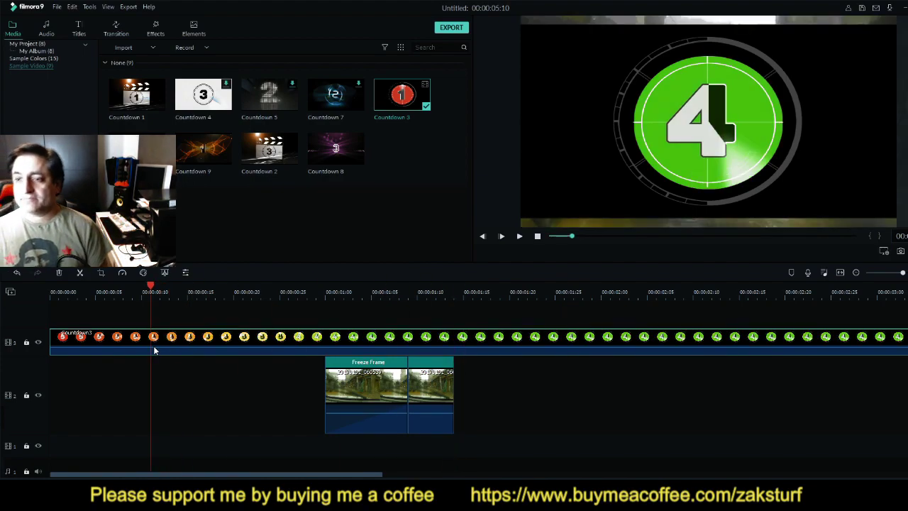
{"action": "key", "text": "space"}
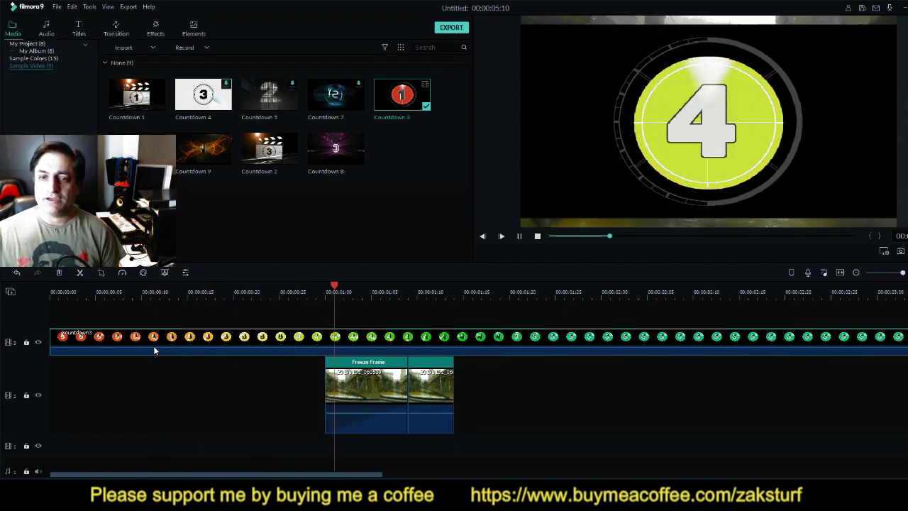
{"action": "key", "text": "space"}
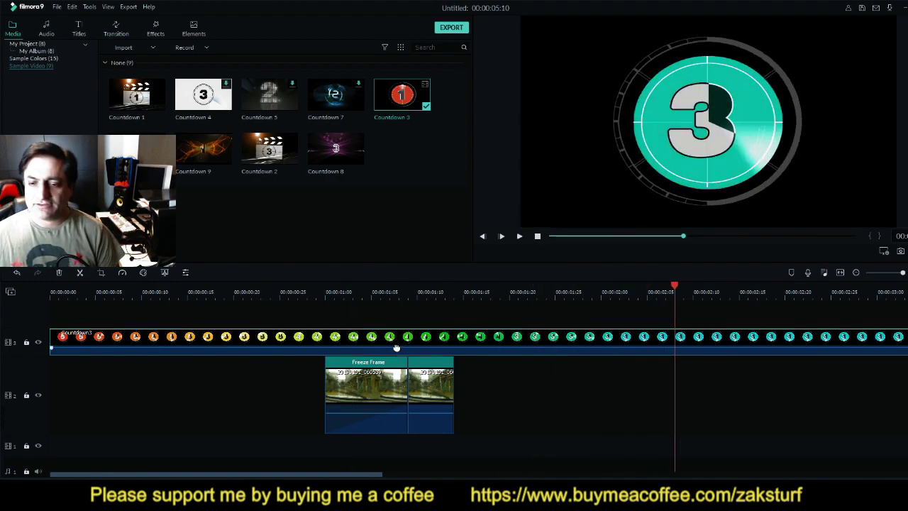
Delete the Countdown 3 clip and move both freeze-frame pieces together to start at about frame 13
{"action": "key", "text": "Delete"}
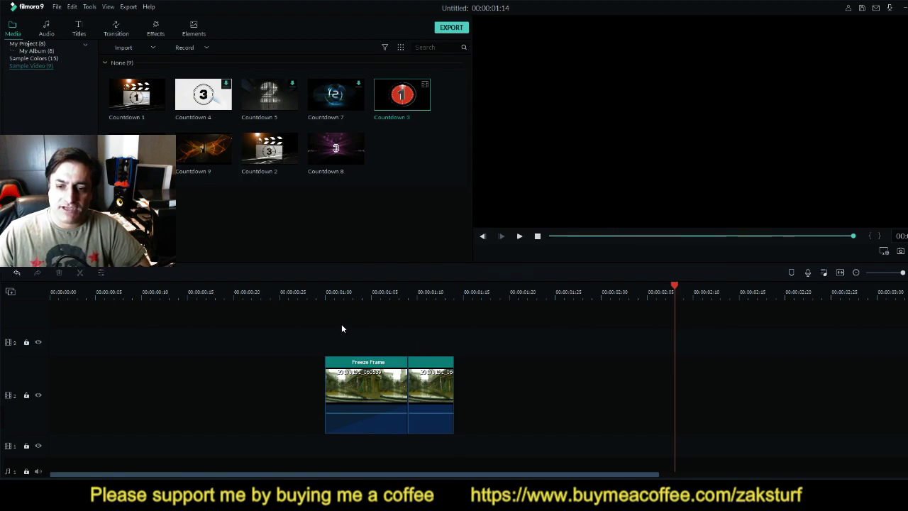
{"action": "left_click_drag", "start_coordinate": [285, 343], "coordinate": [510, 435]}
{"action": "left_click_drag", "start_coordinate": [342, 409], "coordinate": [195, 417]}
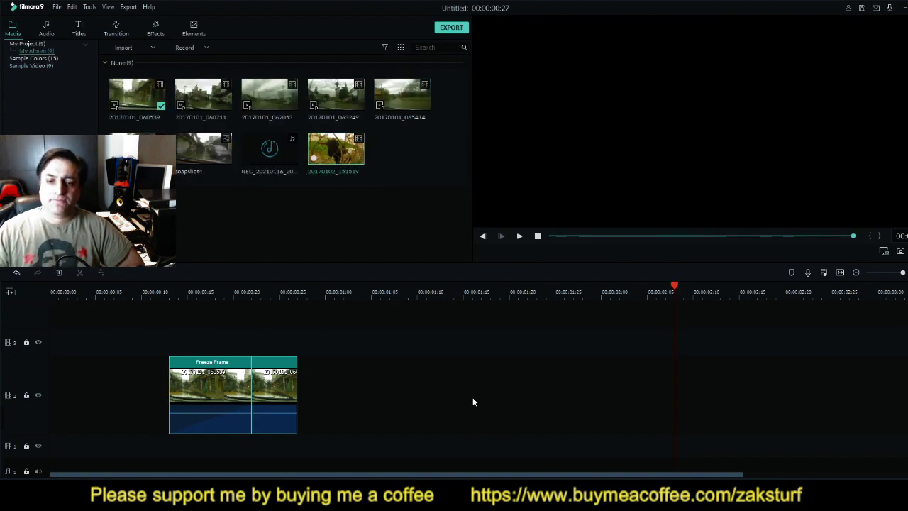
Preview the 20170102_151519 media clip and mark in and out points around a short section in its first half
{"action": "double_click", "coordinate": [341, 160]}
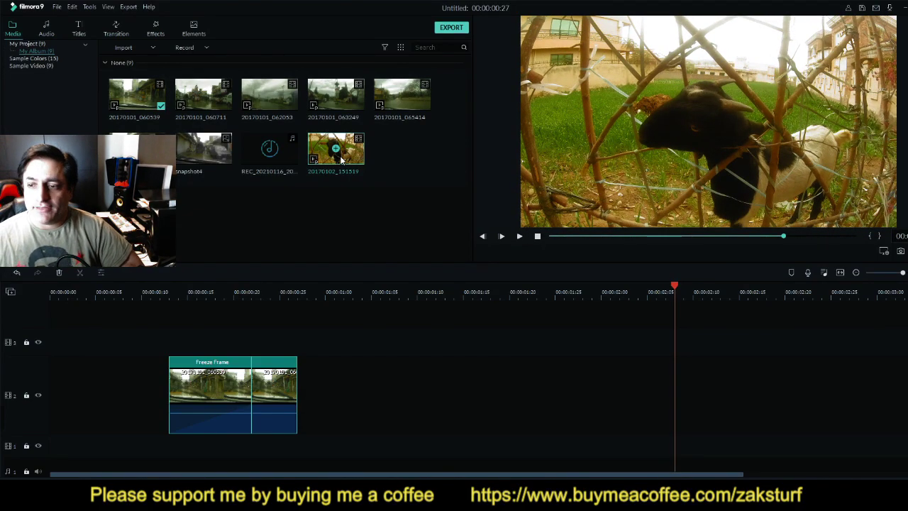
{"action": "left_click_drag", "start_coordinate": [777, 241], "coordinate": [619, 247]}
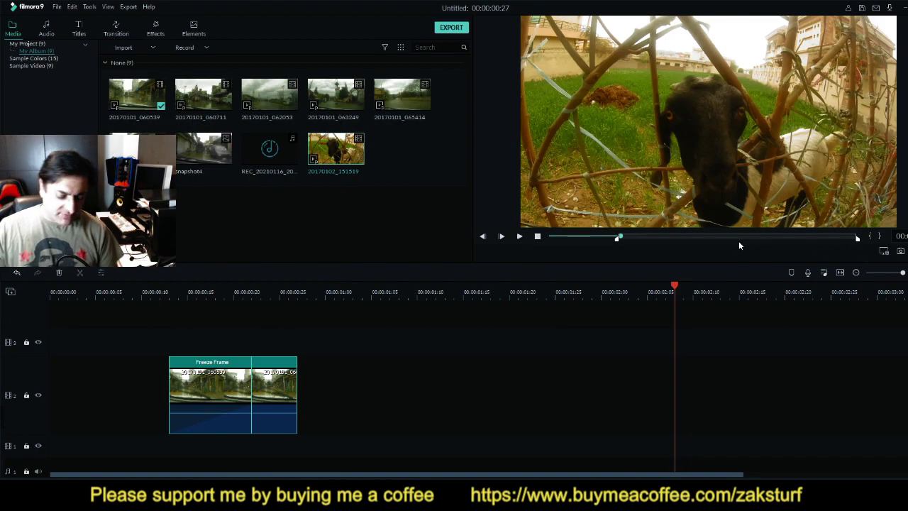
{"action": "key", "text": "space"}
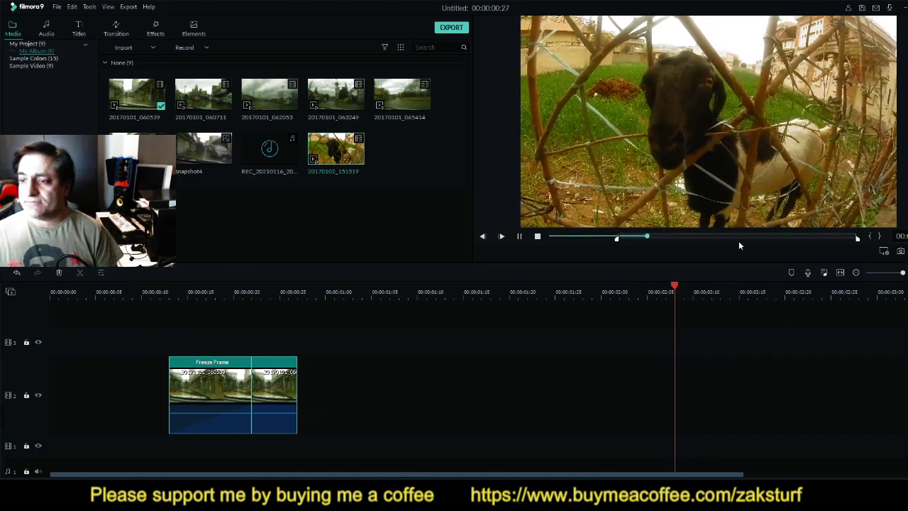
{"action": "key", "text": "space"}
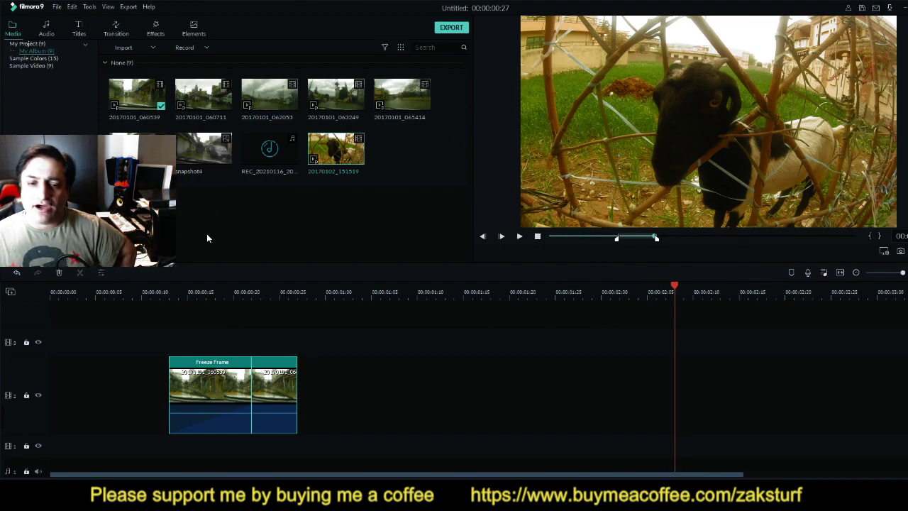
Place the marked 20170102_151519 section at the upper track's start and move the freeze-frame pieces clear of it, to about 00:00:01:22 and 00:00:01:15
{"action": "left_click_drag", "start_coordinate": [340, 152], "coordinate": [58, 341]}
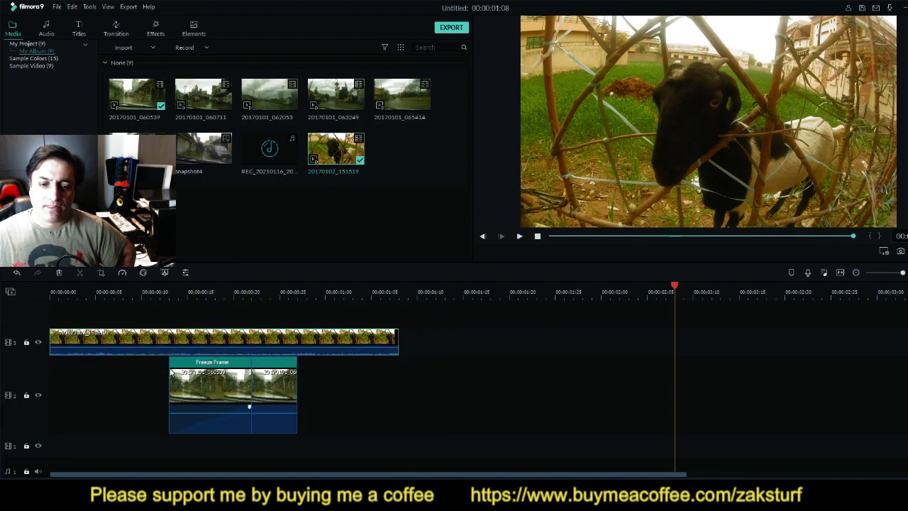
{"action": "left_click_drag", "start_coordinate": [257, 401], "coordinate": [410, 351]}
{"action": "left_click_drag", "start_coordinate": [224, 394], "coordinate": [543, 376]}
{"action": "left_click_drag", "start_coordinate": [426, 342], "coordinate": [500, 343]}
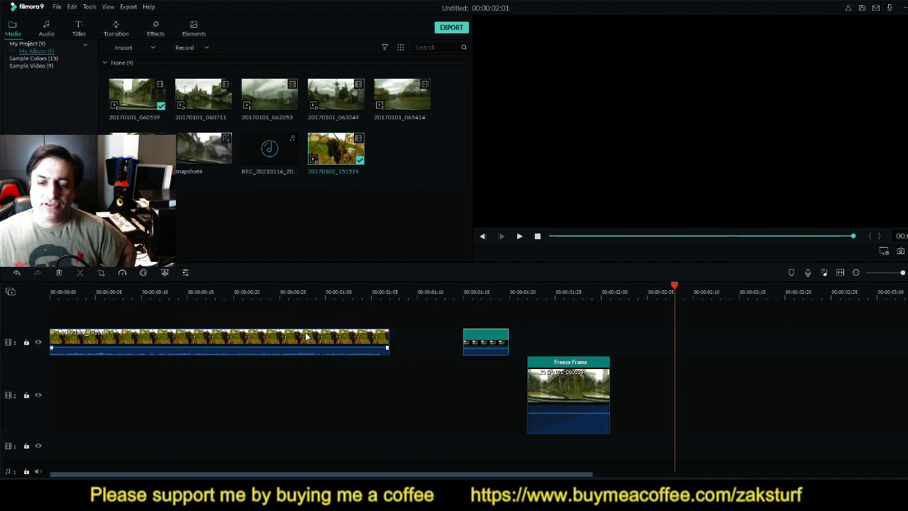
Shift and trim the 20170102_151519 clip to about 00:00:00:26–00:00:01:11, join the freeze-frame pieces directly before and after it, and play the sequence
{"action": "left_click_drag", "start_coordinate": [301, 334], "coordinate": [337, 337]}
{"action": "left_click_drag", "start_coordinate": [84, 338], "coordinate": [288, 339]}
{"action": "left_click_drag", "start_coordinate": [600, 401], "coordinate": [311, 342]}
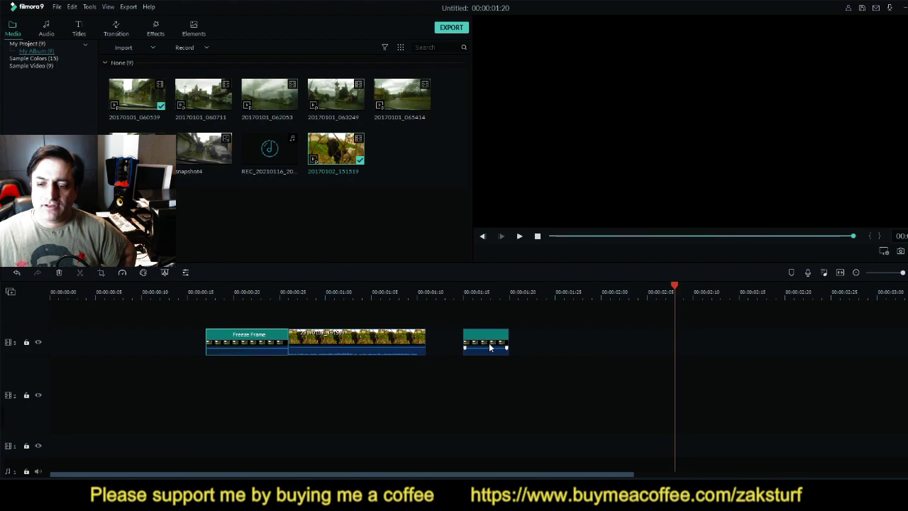
{"action": "left_click_drag", "start_coordinate": [483, 344], "coordinate": [444, 344]}
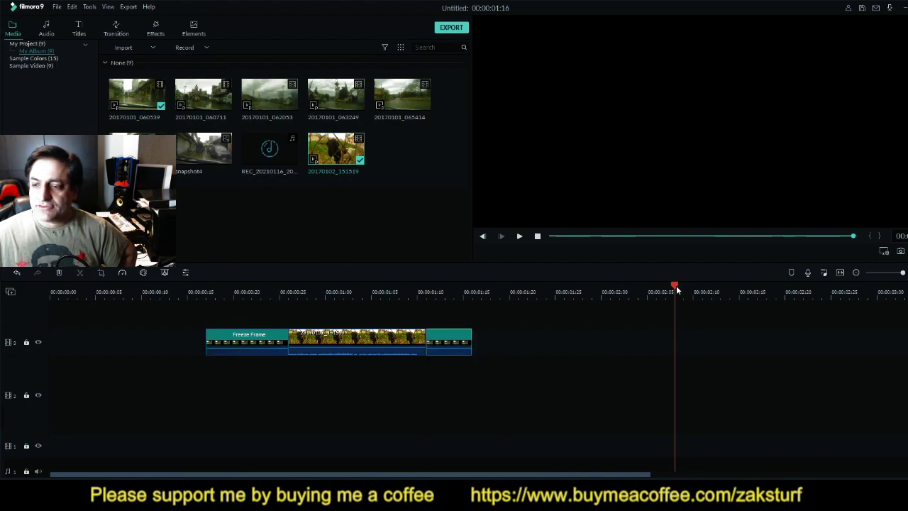
{"action": "left_click_drag", "start_coordinate": [675, 310], "coordinate": [205, 343]}
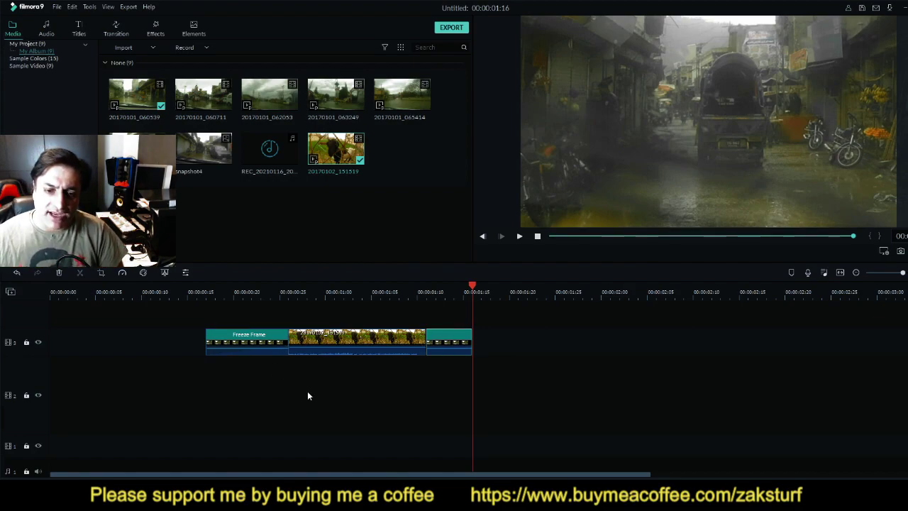
Place another copy of the marked 20170102_151519 section after the sequence, trim its end to about 00:00:02:09, and delete the copy
{"action": "mouse_move", "coordinate": [335, 160]}
{"action": "left_click_drag", "start_coordinate": [333, 164], "coordinate": [647, 339]}
{"action": "left_click_drag", "start_coordinate": [903, 337], "coordinate": [677, 337]}
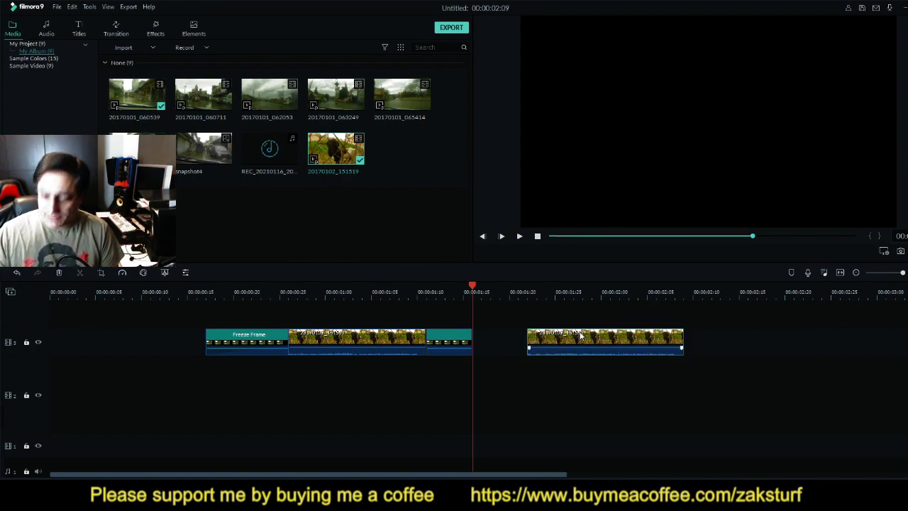
{"action": "key", "text": "Delete"}
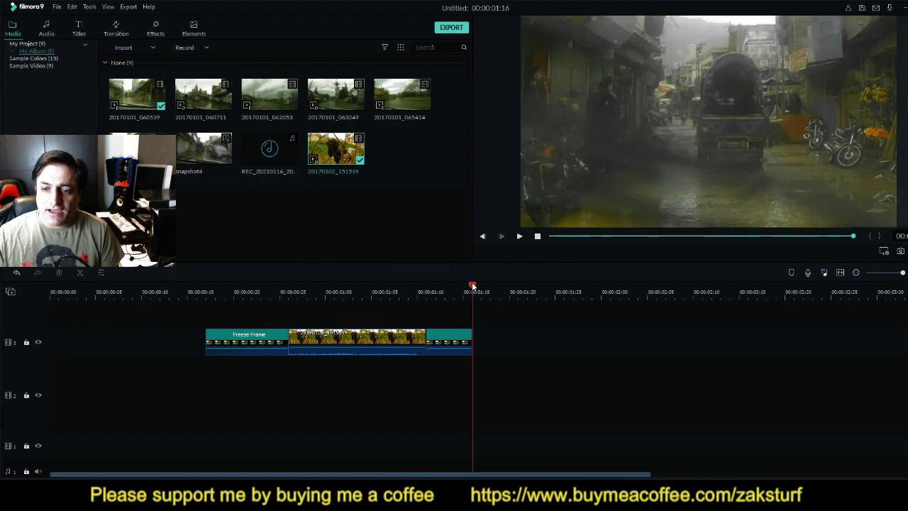
Move the playhead back to about 00:00:01:03 within the 20170102_151519 clip and open the audio library
{"action": "left_click_drag", "start_coordinate": [453, 287], "coordinate": [361, 275]}
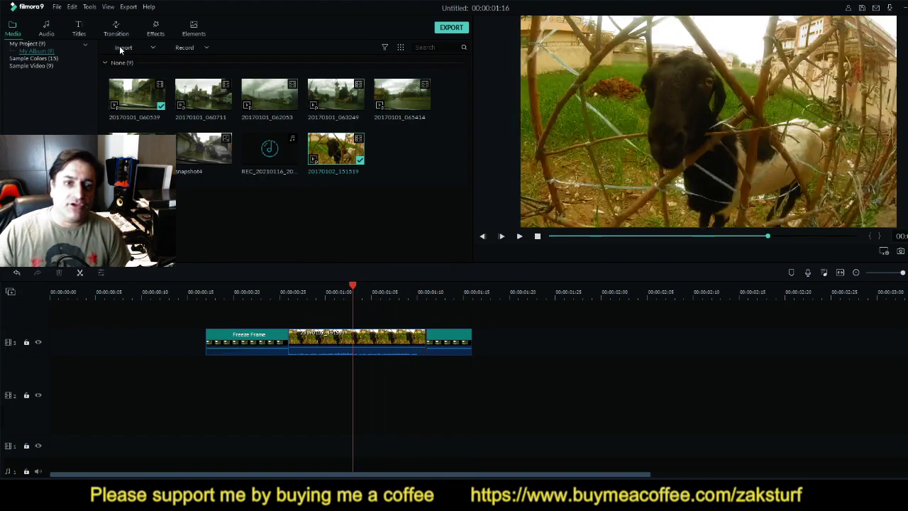
{"action": "left_click", "coordinate": [48, 31]}
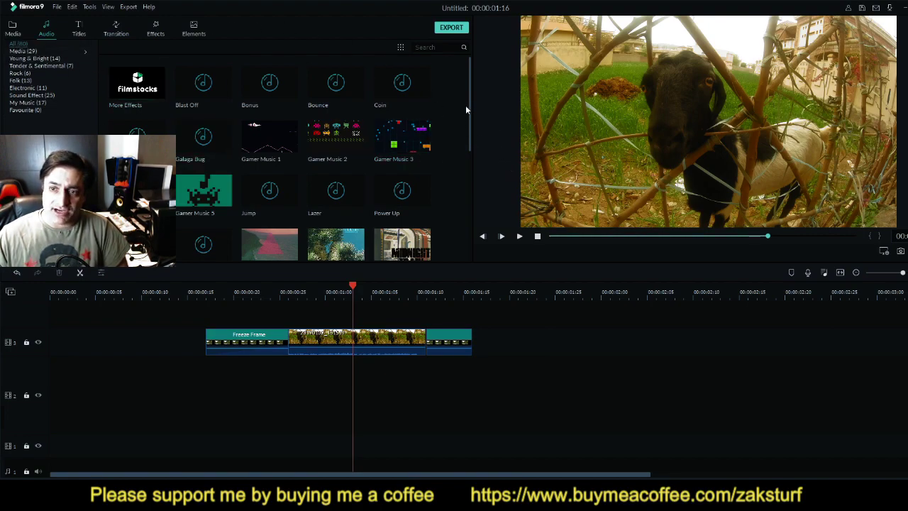
Add the Feet On Water - Unexpected Moment track to the audio track and shift its start to about 00:00:00:14
{"action": "left_click_drag", "start_coordinate": [470, 126], "coordinate": [452, 278]}
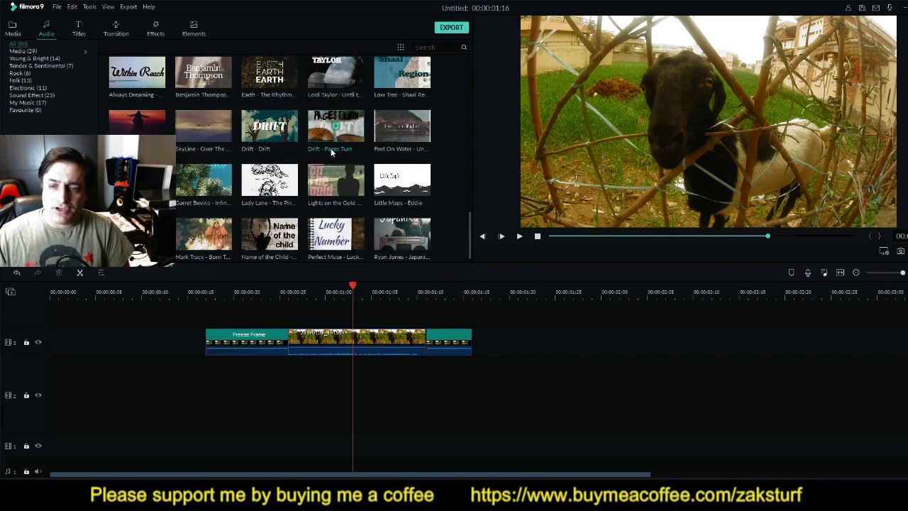
{"action": "left_click_drag", "start_coordinate": [378, 131], "coordinate": [205, 319]}
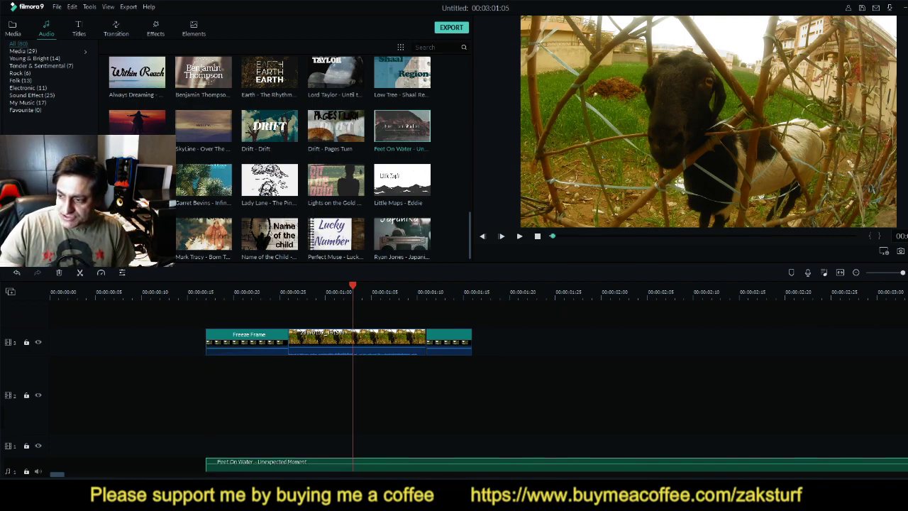
{"action": "mouse_move", "coordinate": [57, 474]}
{"action": "left_mouse_down"}
{"action": "mouse_move", "coordinate": [137, 474]}
{"action": "mouse_move", "coordinate": [52, 477]}
{"action": "left_mouse_up"}
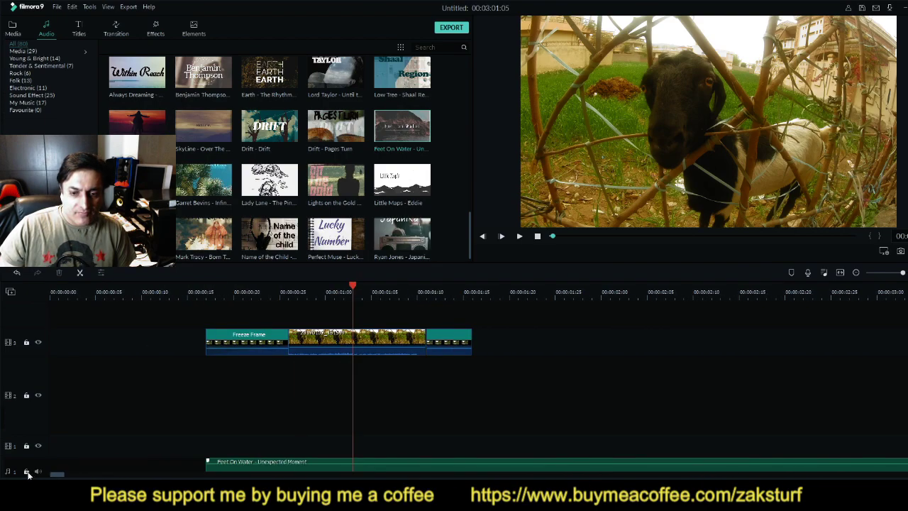
{"action": "left_click_drag", "start_coordinate": [284, 465], "coordinate": [248, 459]}
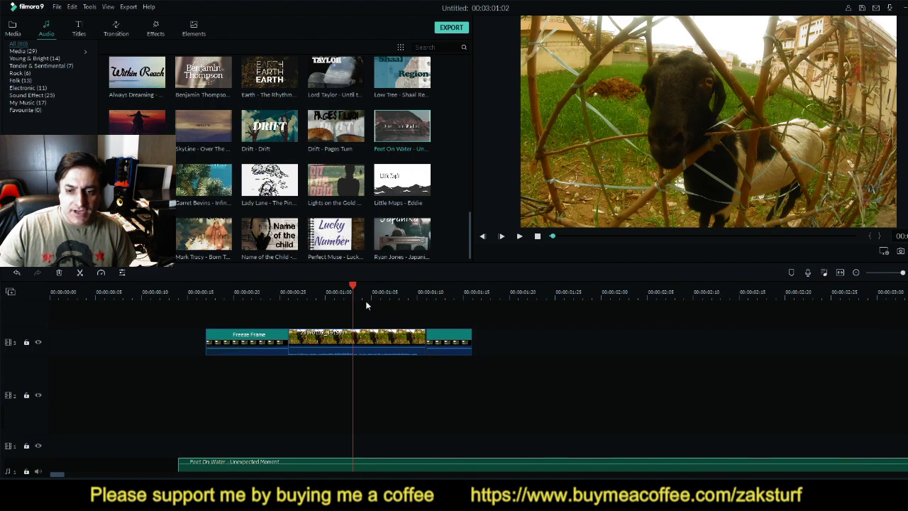
Fade in the Feet On Water music from its start to about 00:00:00:19 and try to raise its volume level
{"action": "left_click_drag", "start_coordinate": [355, 291], "coordinate": [206, 292]}
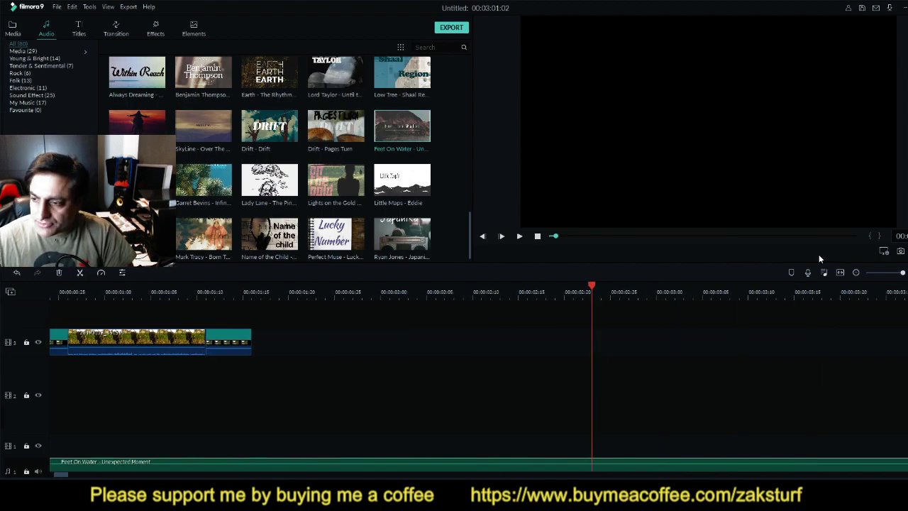
{"action": "scroll", "coordinate": [540, 321], "scroll_direction": "right", "scroll_amount": 3}
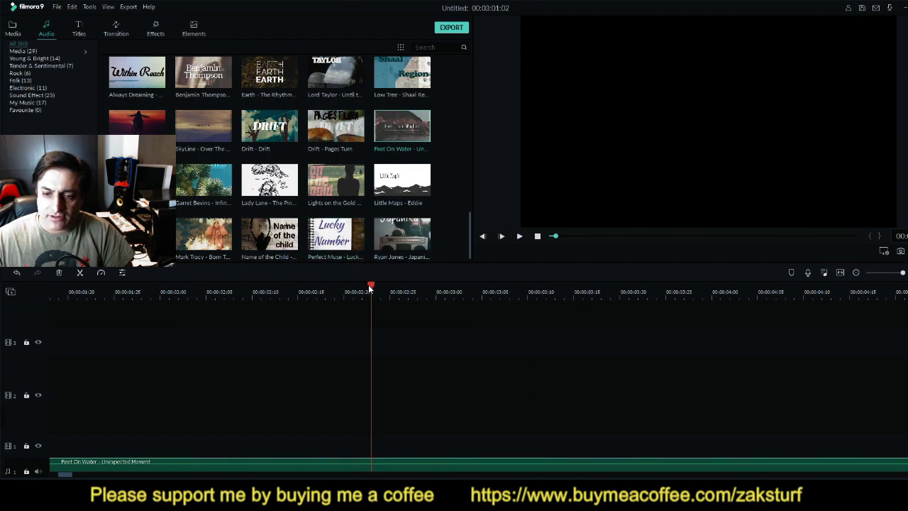
{"action": "left_click_drag", "start_coordinate": [368, 289], "coordinate": [7, 334]}
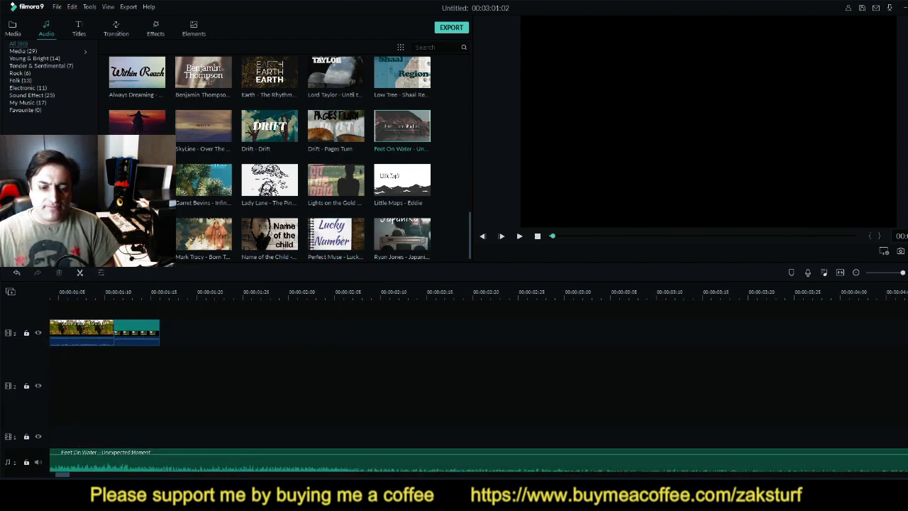
{"action": "left_click_drag", "start_coordinate": [67, 476], "coordinate": [44, 473]}
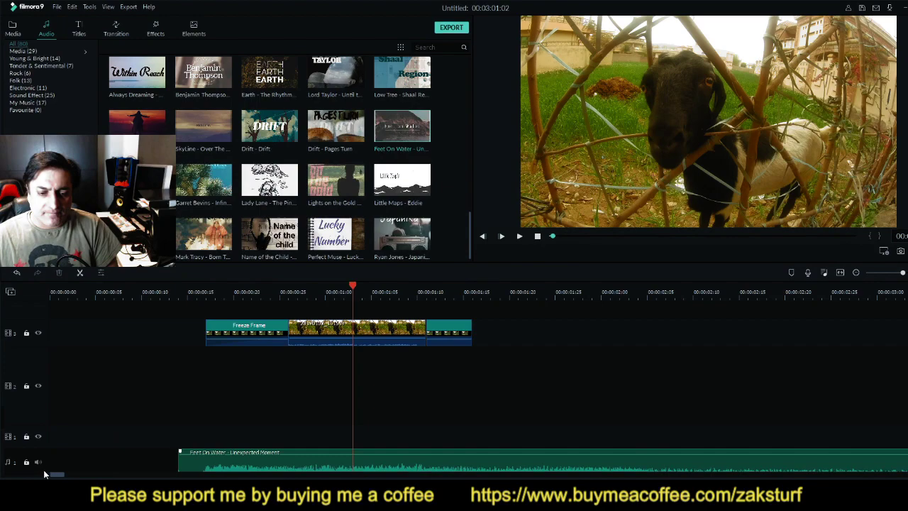
{"action": "left_click", "coordinate": [258, 460]}
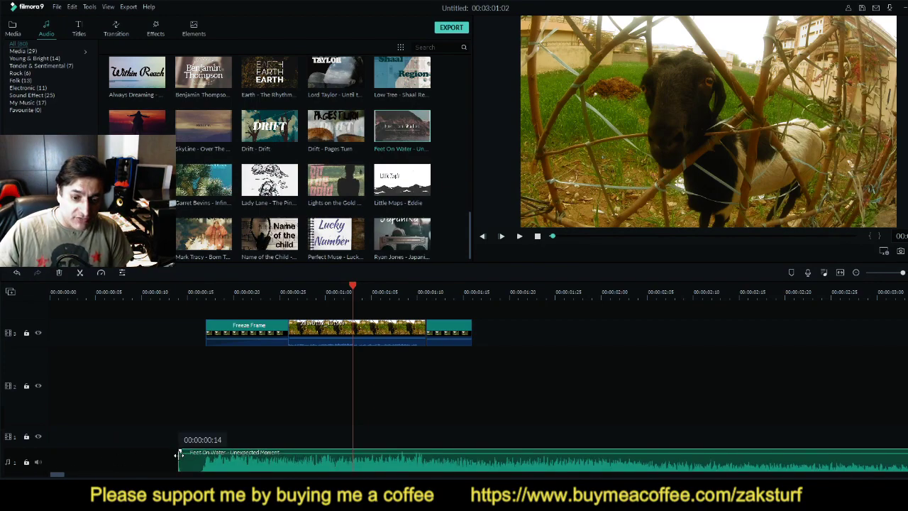
{"action": "left_click_drag", "start_coordinate": [181, 451], "coordinate": [224, 450]}
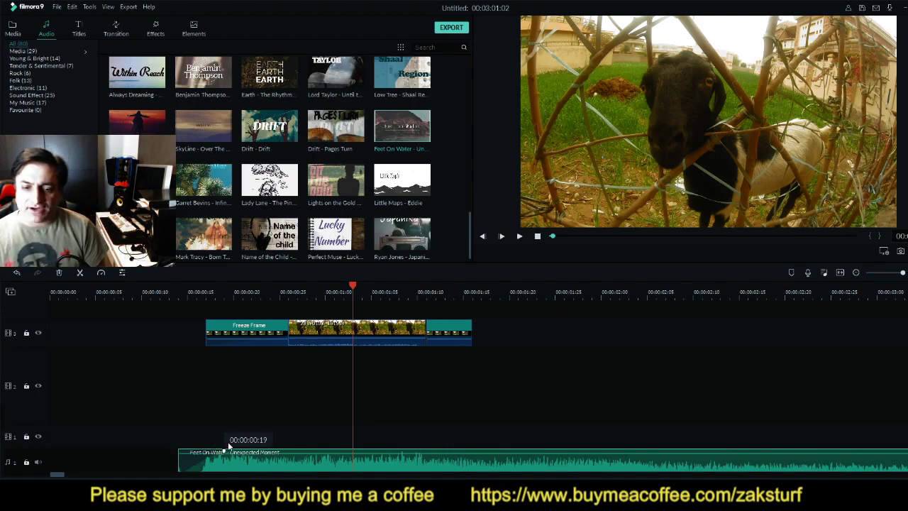
{"action": "left_click_drag", "start_coordinate": [358, 454], "coordinate": [358, 434]}
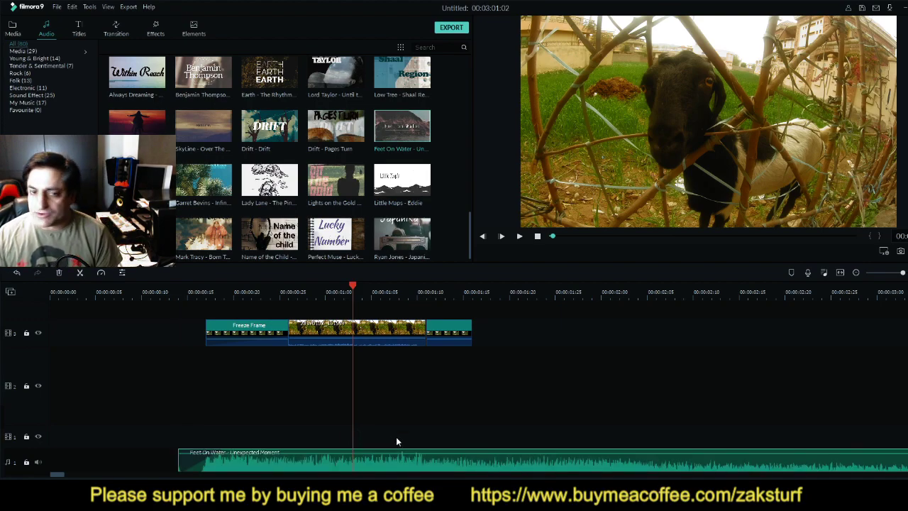
Browse the audio library's Media, Young & Bright, Tender & Sentimental, Rock, Favourite, My Music, Electronic and Folk categories
{"action": "left_click", "coordinate": [867, 292]}
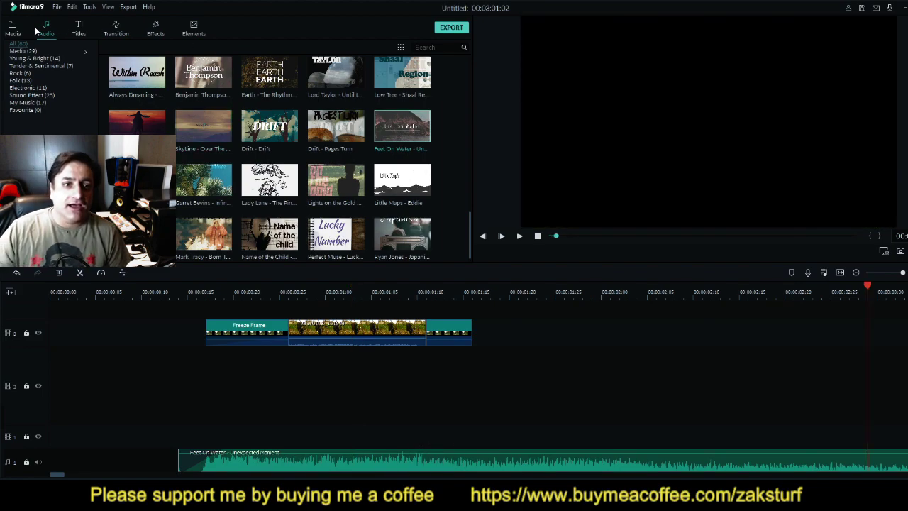
{"action": "left_click", "coordinate": [21, 53]}
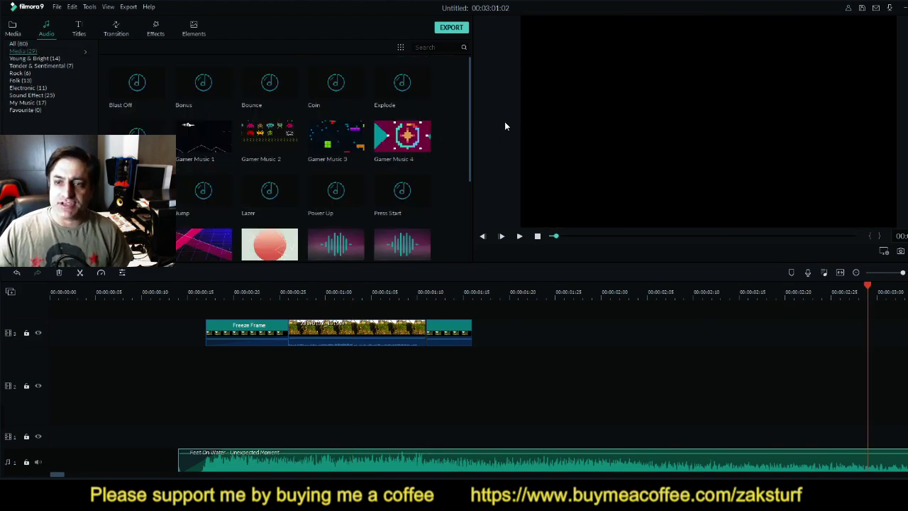
{"action": "left_click", "coordinate": [49, 60]}
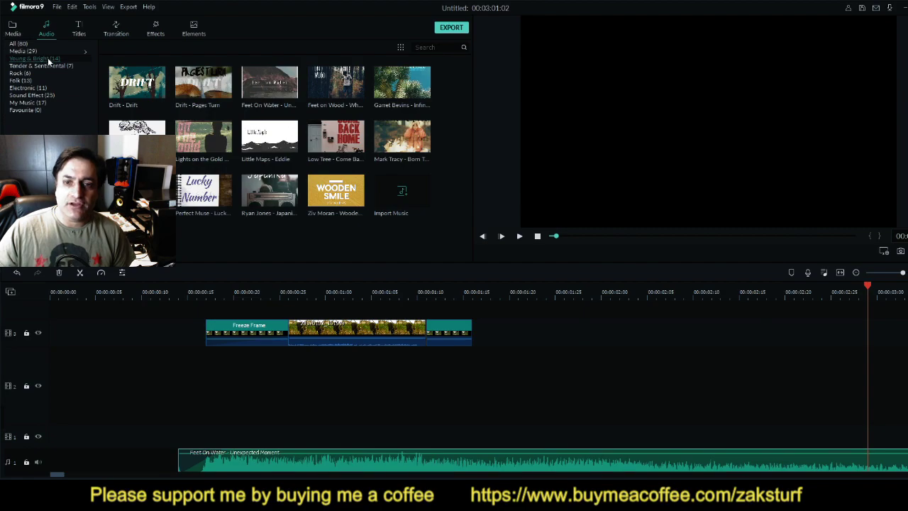
{"action": "left_click", "coordinate": [56, 67]}
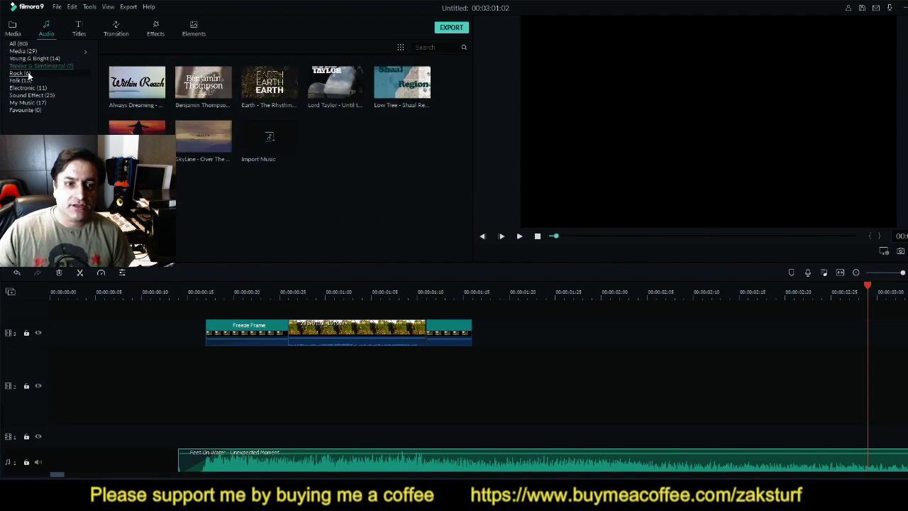
{"action": "left_click", "coordinate": [28, 74]}
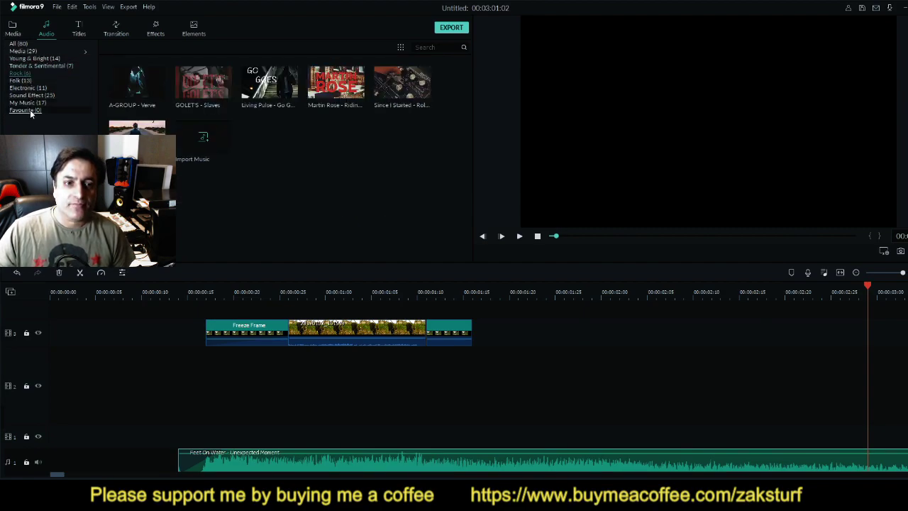
{"action": "left_click", "coordinate": [30, 109]}
{"action": "left_click", "coordinate": [32, 102]}
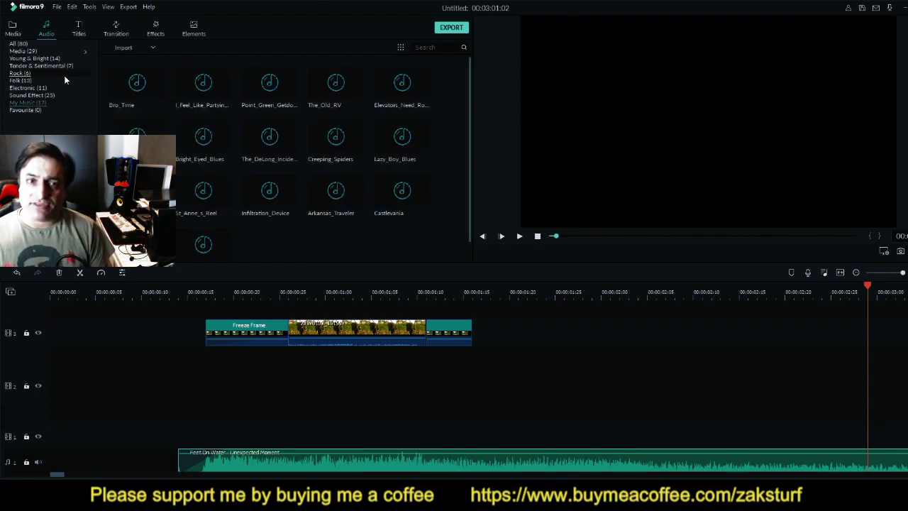
{"action": "left_click", "coordinate": [33, 88]}
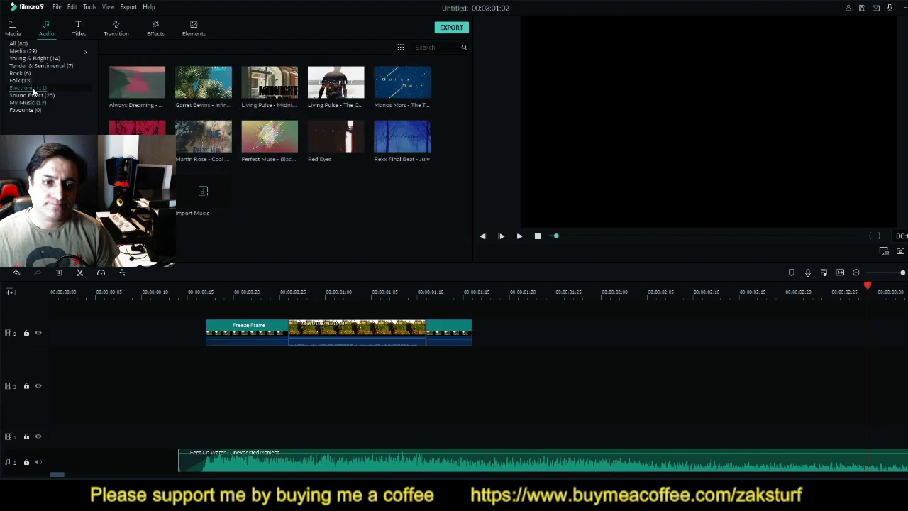
{"action": "left_click", "coordinate": [32, 81]}
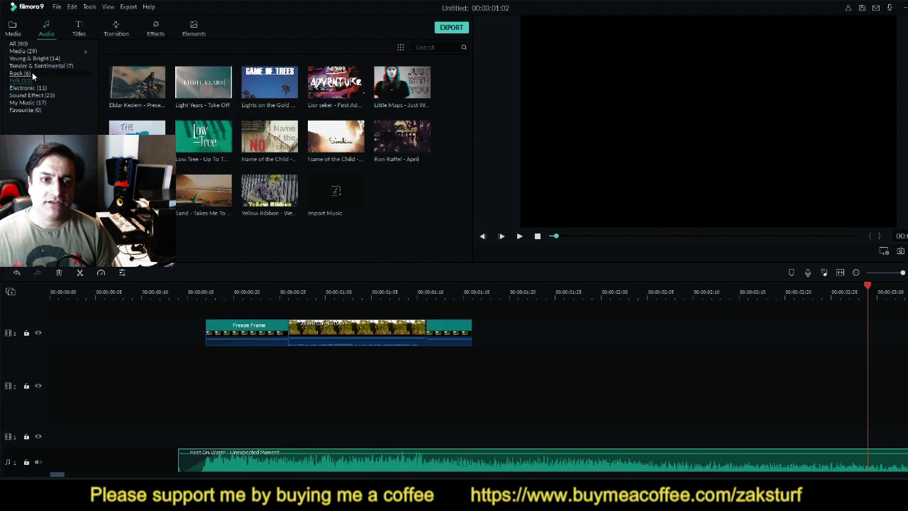
Examine how far the music extends past the video clips and return the playhead to 00:00:00:00
{"action": "left_click", "coordinate": [664, 292]}
{"action": "scroll", "coordinate": [665, 292], "scroll_direction": "right", "scroll_amount": 1}
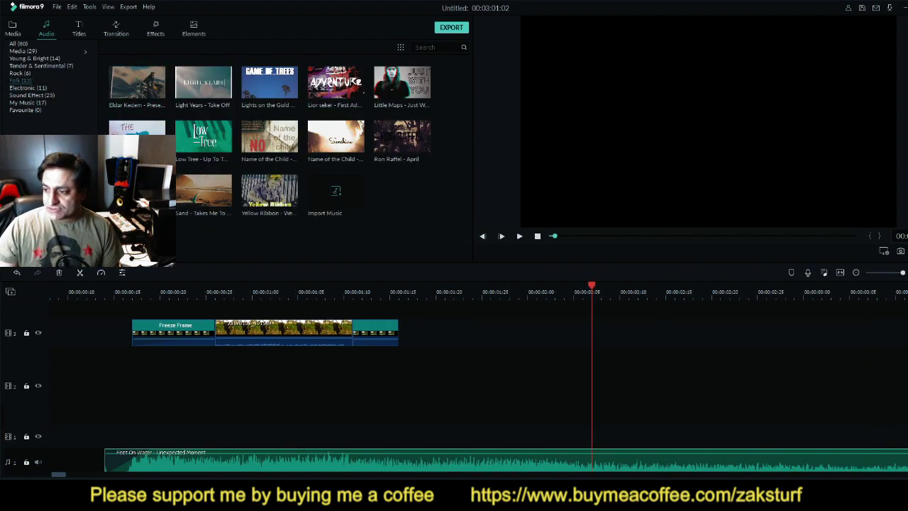
{"action": "left_click_drag", "start_coordinate": [58, 474], "coordinate": [65, 474]}
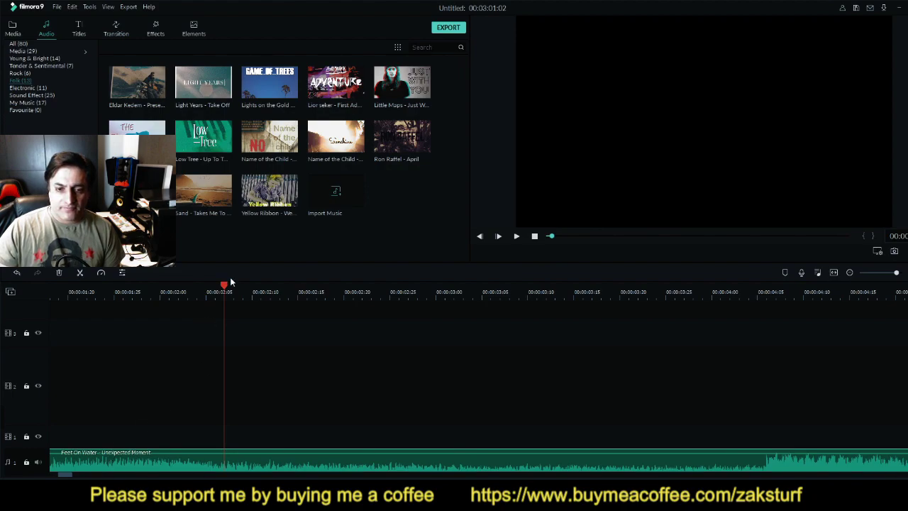
{"action": "left_click_drag", "start_coordinate": [225, 285], "coordinate": [5, 310]}
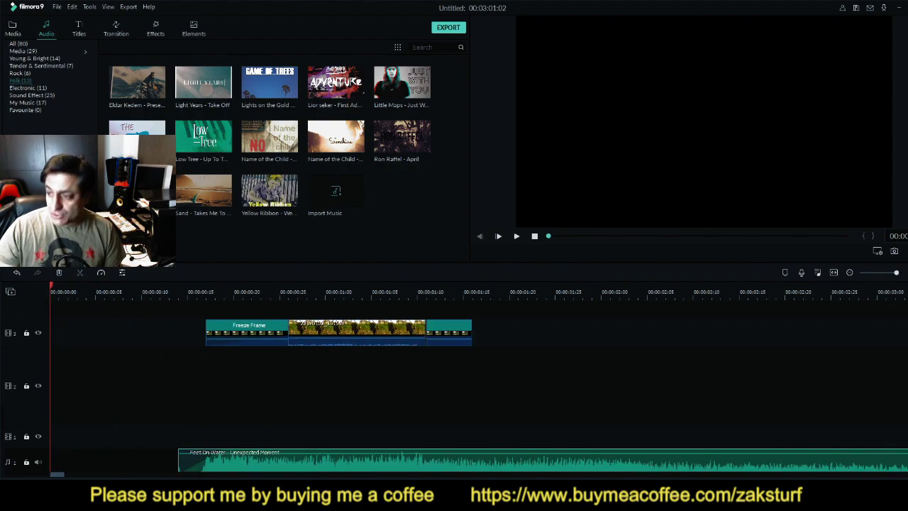
{"action": "left_click", "coordinate": [248, 292]}
{"action": "scroll", "coordinate": [249, 292], "scroll_direction": "right", "scroll_amount": 5}
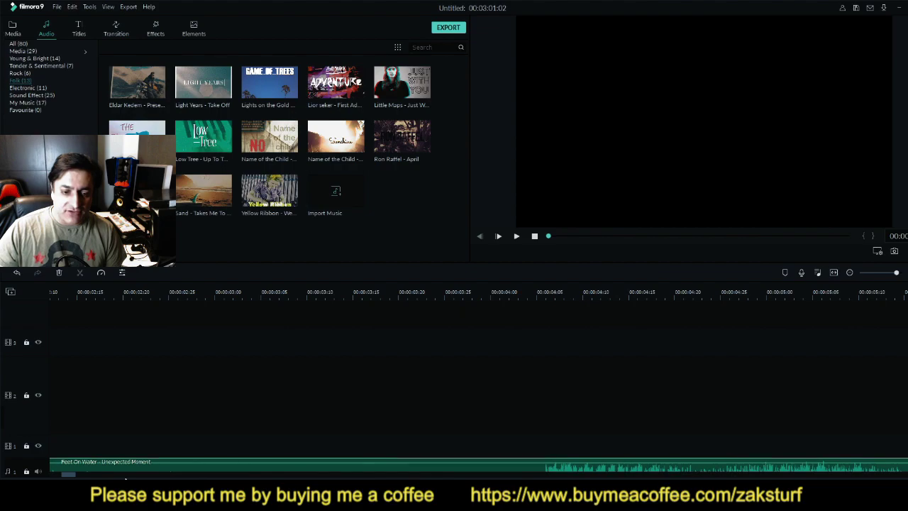
{"action": "left_click_drag", "start_coordinate": [70, 474], "coordinate": [47, 472]}
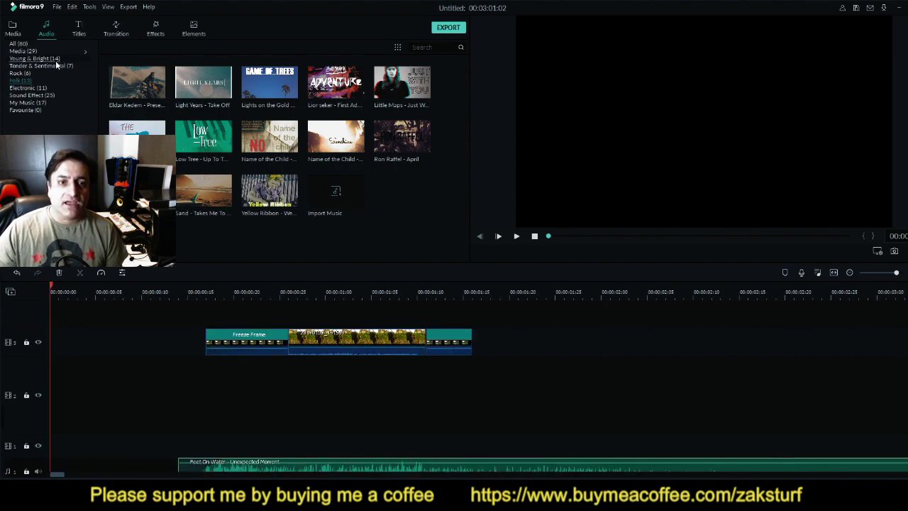
Browse the Openers and Titles presets and place Title 1 on a new track above the first freeze frame, starting at about 00:00:00:17
{"action": "left_click", "coordinate": [78, 27]}
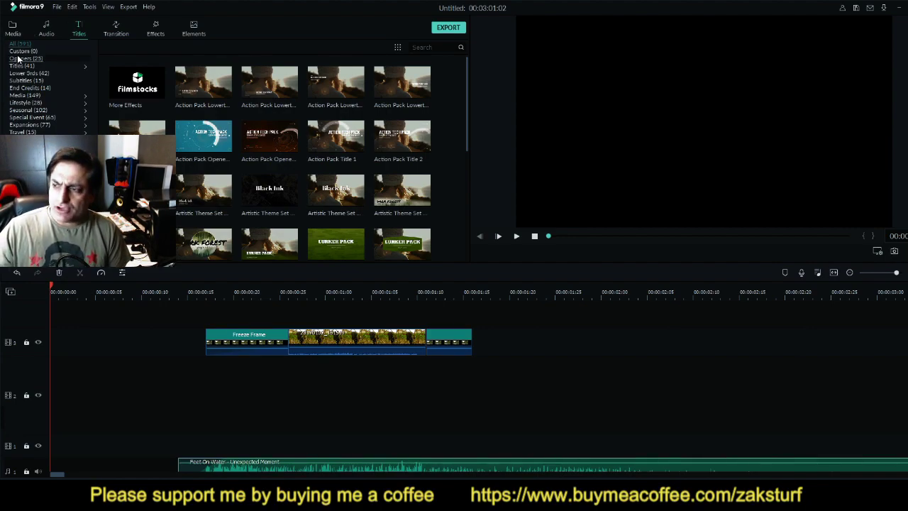
{"action": "left_click_drag", "start_coordinate": [466, 133], "coordinate": [473, 74]}
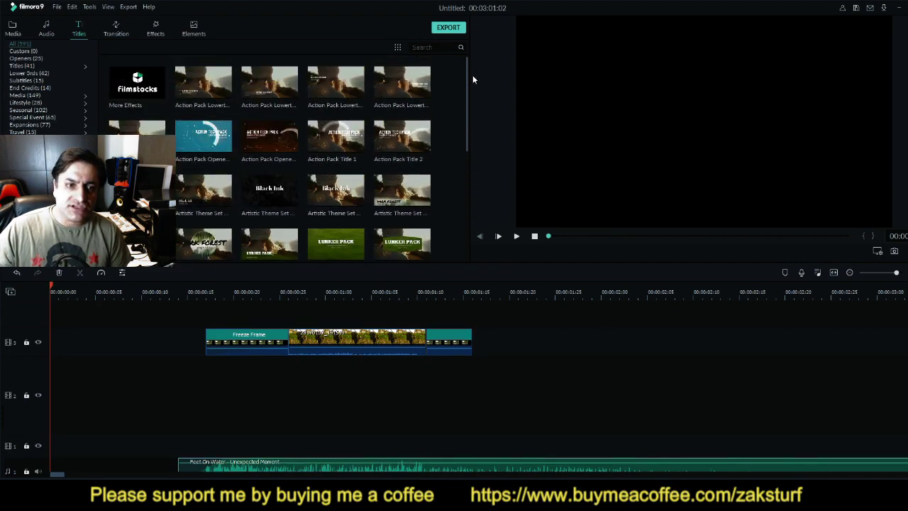
{"action": "left_click", "coordinate": [21, 58]}
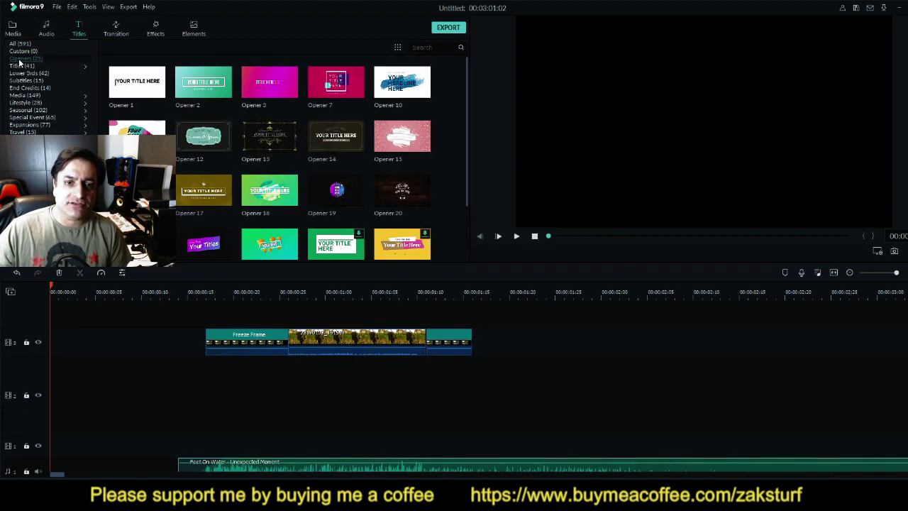
{"action": "left_click", "coordinate": [20, 65]}
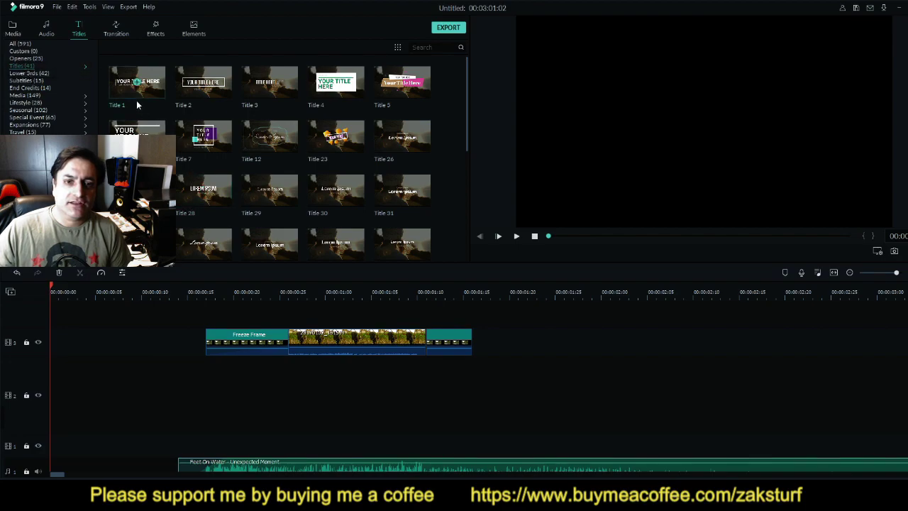
{"action": "left_click_drag", "start_coordinate": [138, 104], "coordinate": [210, 316]}
Preview Title 1 over the clips by playing from its start to about 00:00:01:19
{"action": "left_click_drag", "start_coordinate": [50, 284], "coordinate": [208, 287]}
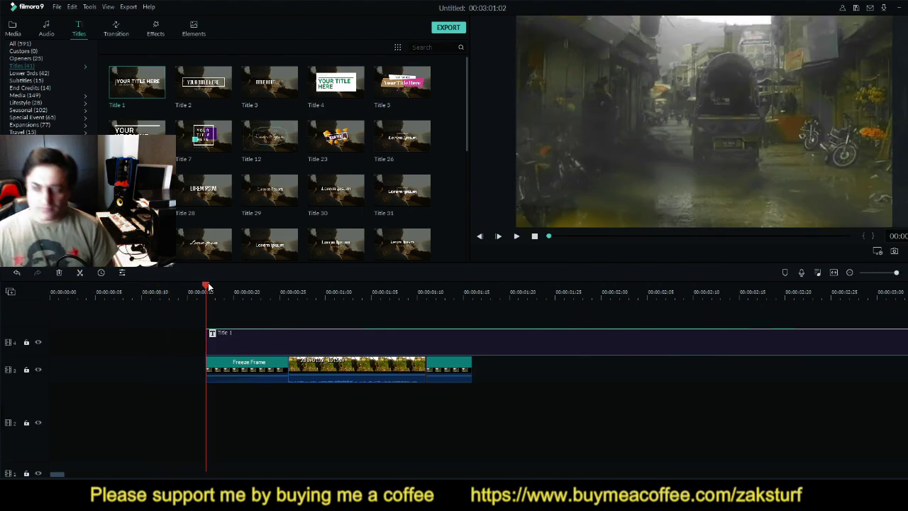
{"action": "key", "text": "space"}
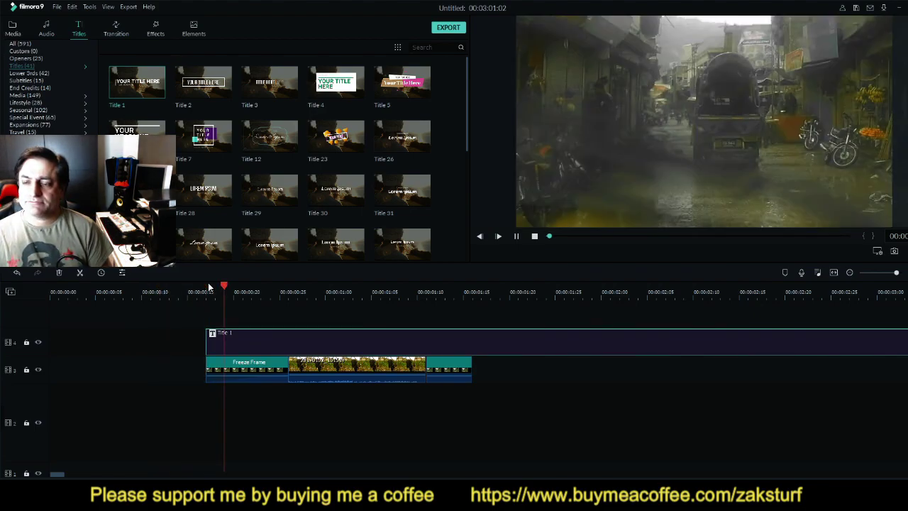
{"action": "key", "text": "space"}
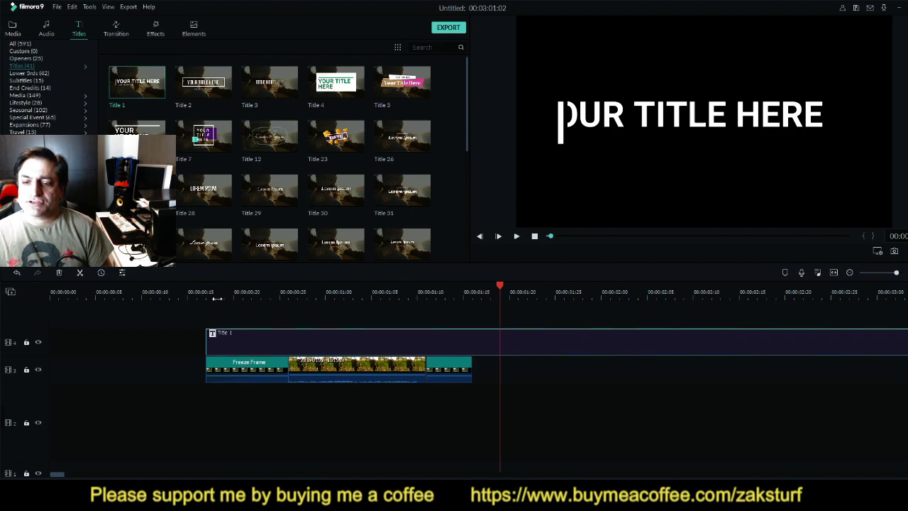
Extend the last freeze frame's end to about 00:00:01:18 and move the clip to start at about 00:00:02:04
{"action": "left_click", "coordinate": [467, 374]}
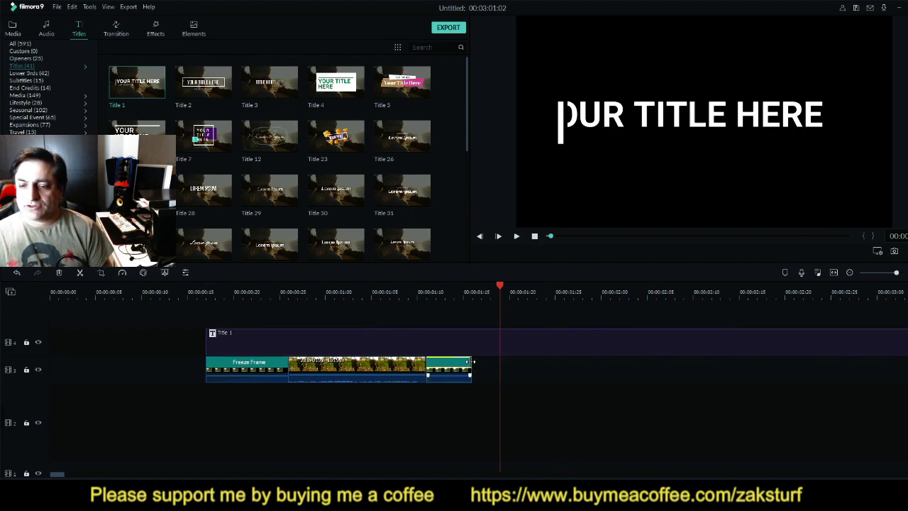
{"action": "double_click", "coordinate": [464, 364]}
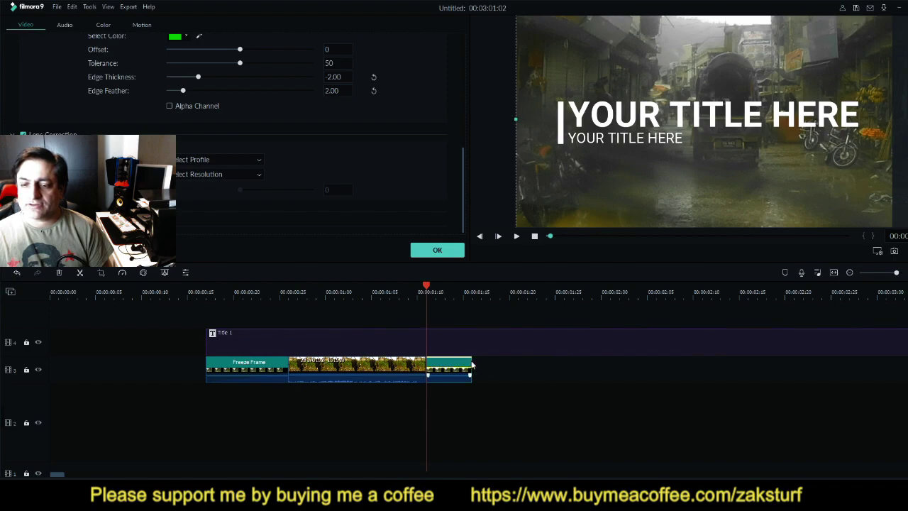
{"action": "left_click_drag", "start_coordinate": [472, 364], "coordinate": [862, 386]}
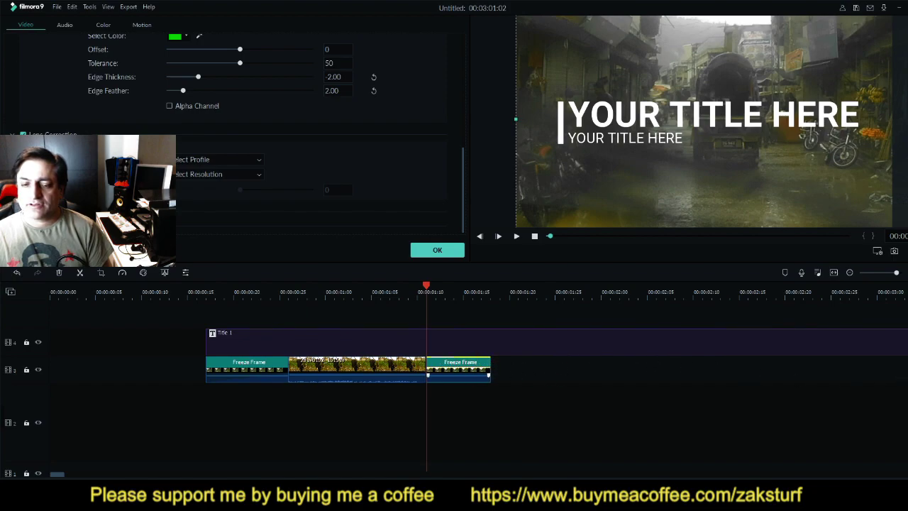
{"action": "left_click_drag", "start_coordinate": [457, 369], "coordinate": [668, 368]}
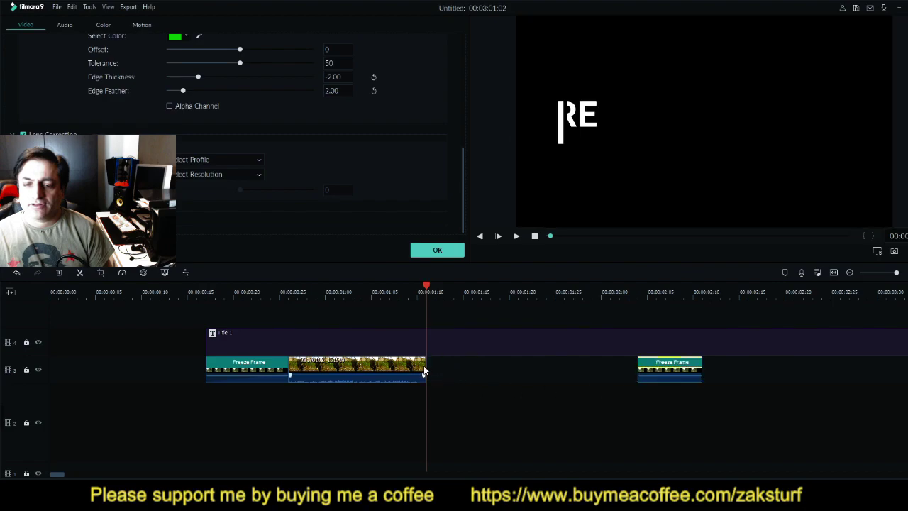
Extend the middle video clip's end to about 00:00:02:00 and move the last freeze frame directly against it
{"action": "left_click", "coordinate": [421, 365]}
{"action": "left_click_drag", "start_coordinate": [425, 362], "coordinate": [600, 362]}
{"action": "left_click", "coordinate": [678, 371]}
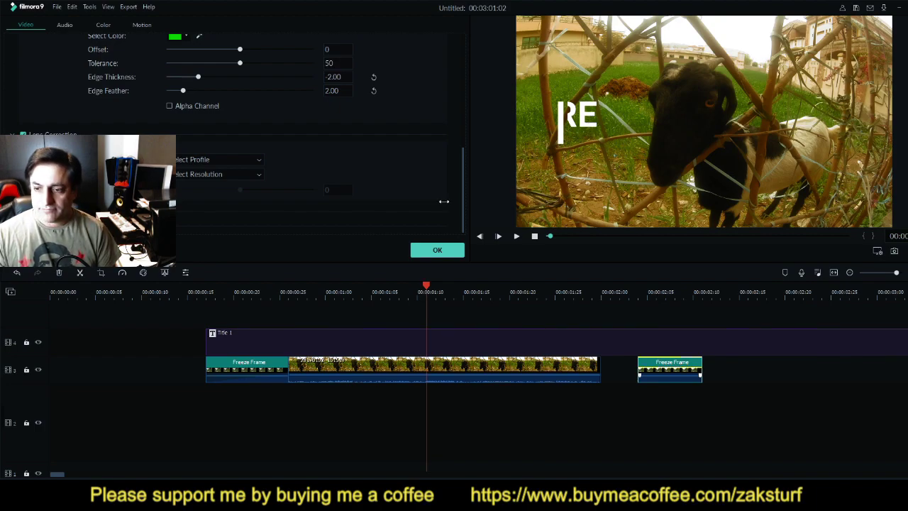
{"action": "left_click_drag", "start_coordinate": [669, 374], "coordinate": [617, 378]}
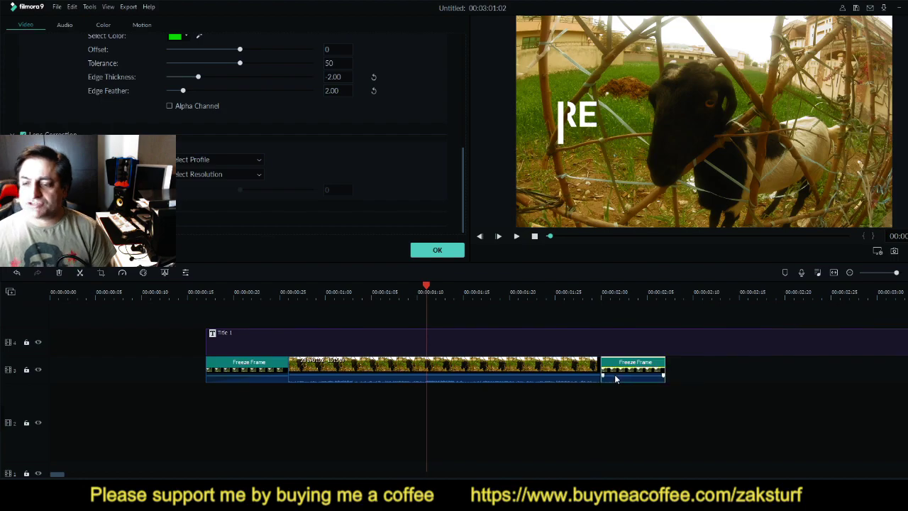
{"action": "left_click", "coordinate": [438, 247]}
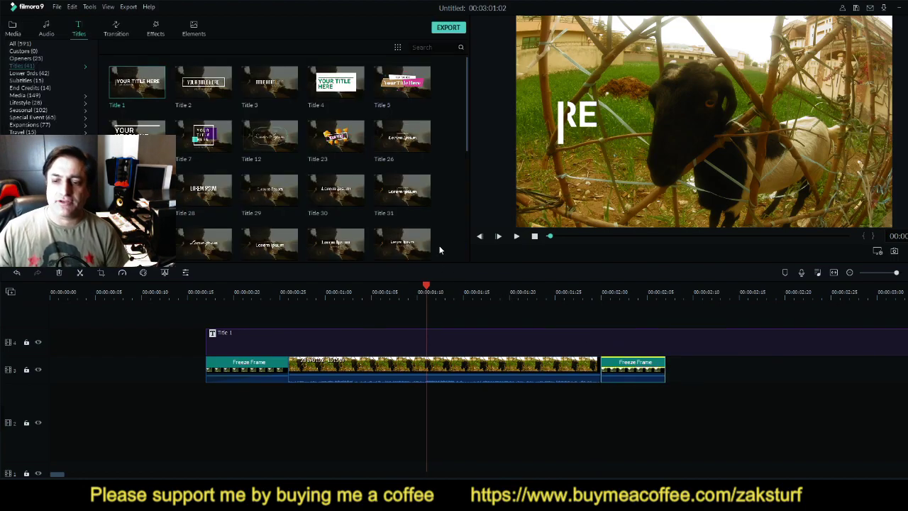
Move the playhead to about 00:00:00:25, open Title 1 for editing and replace its small text line with TESTST6
{"action": "left_click_drag", "start_coordinate": [425, 286], "coordinate": [283, 361]}
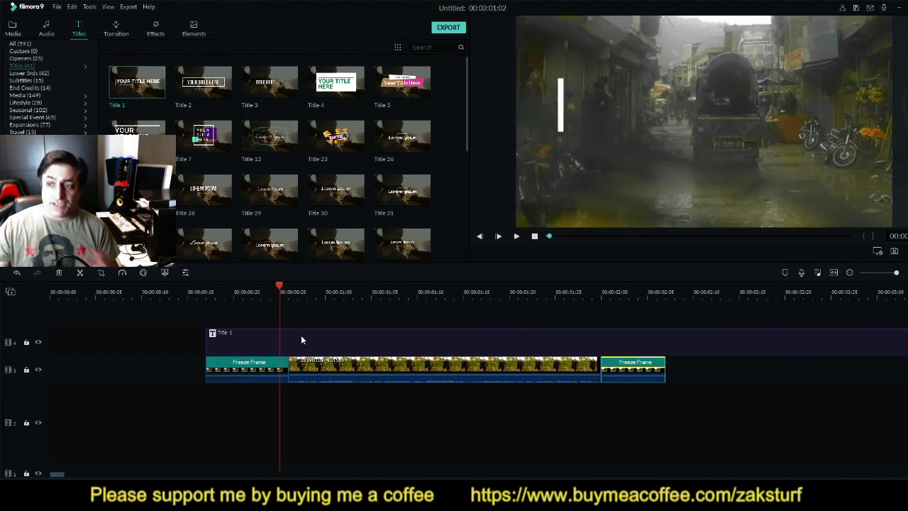
{"action": "double_click", "coordinate": [300, 339]}
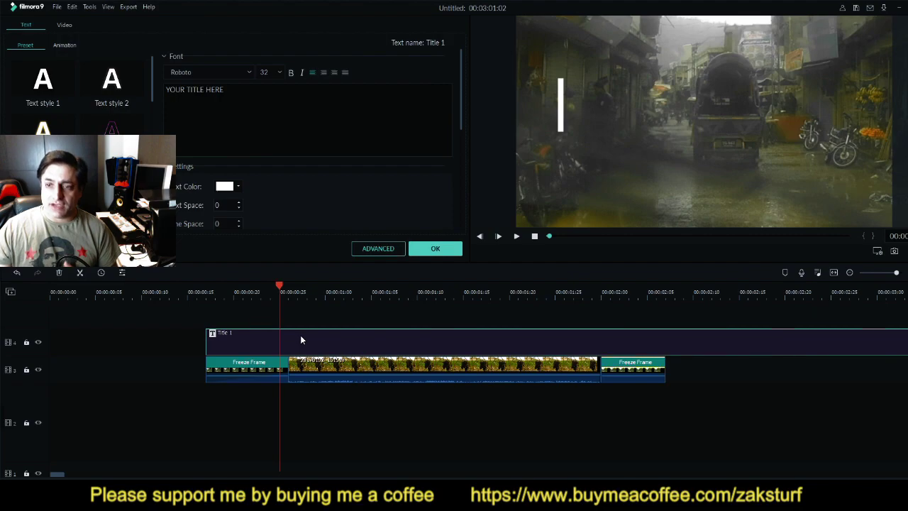
{"action": "left_click_drag", "start_coordinate": [251, 88], "coordinate": [122, 82]}
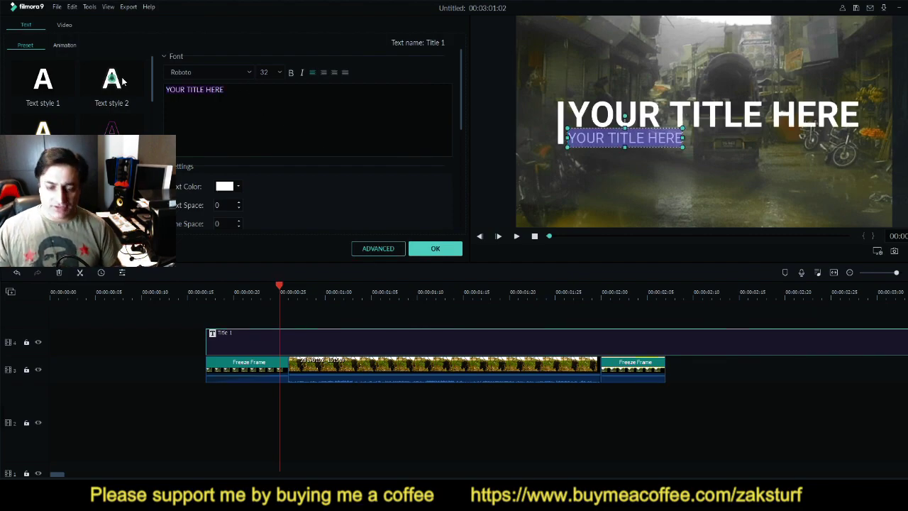
{"action": "type", "text": "TEST"}
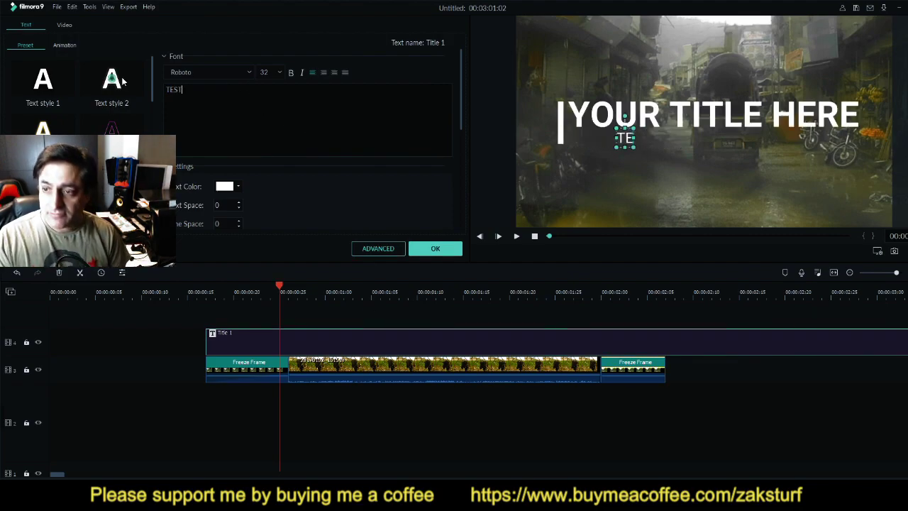
{"action": "type", "text": "ST6"}
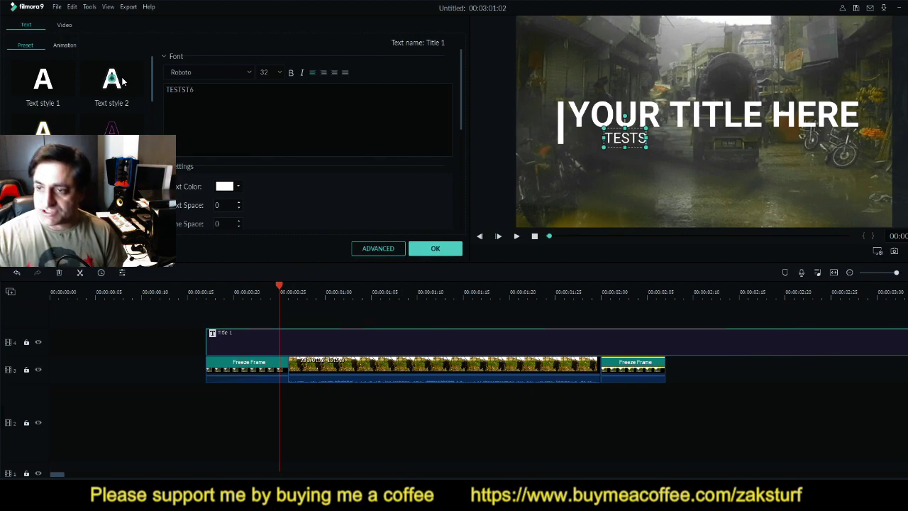
Replace the large title line with TEST, shorten the small line to TEST and apply the text changes
{"action": "left_click", "coordinate": [724, 116]}
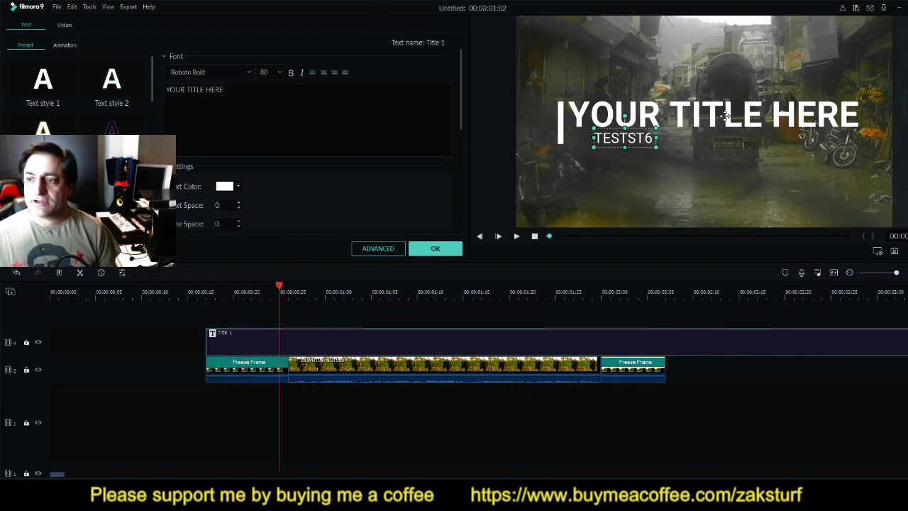
{"action": "left_click_drag", "start_coordinate": [227, 90], "coordinate": [165, 89]}
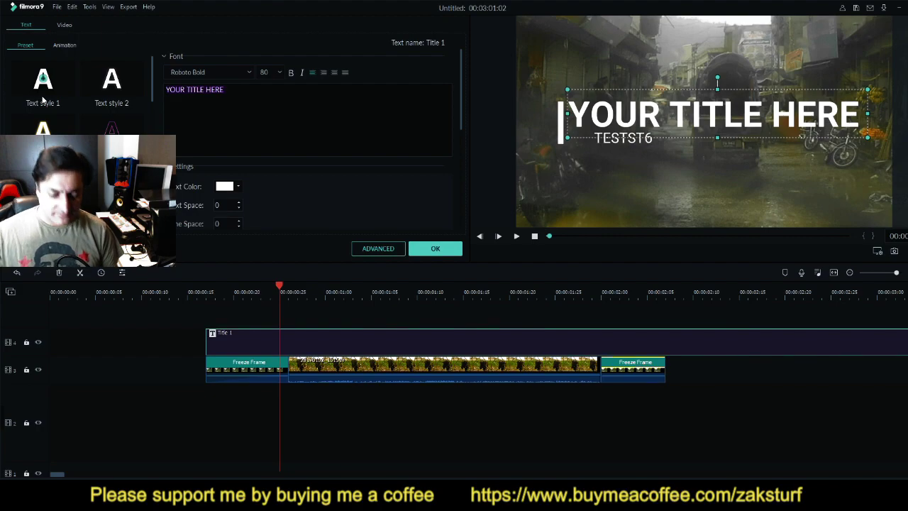
{"action": "type", "text": "TEST"}
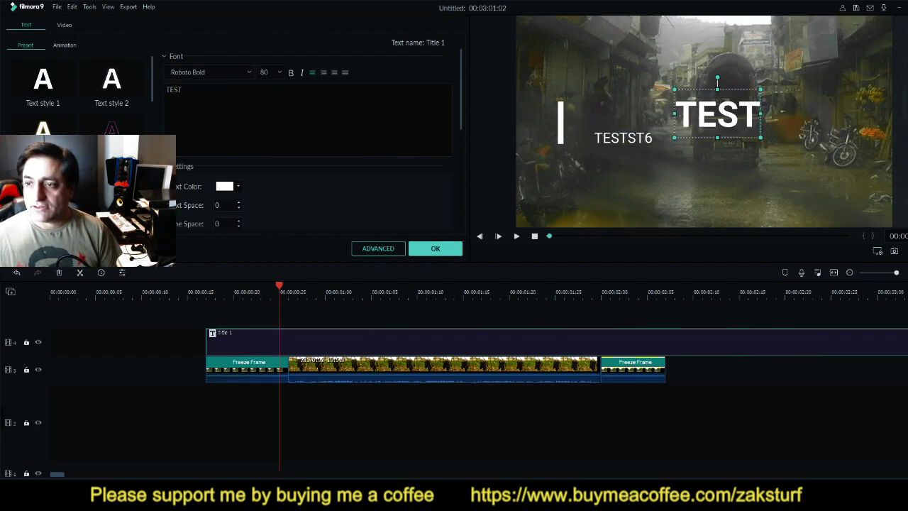
{"action": "left_click", "coordinate": [669, 152]}
{"action": "left_click", "coordinate": [647, 139]}
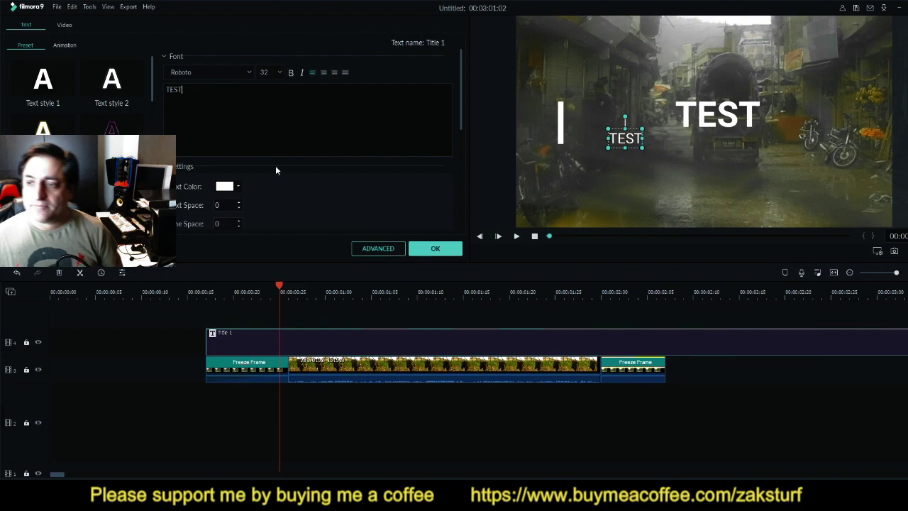
{"action": "left_click", "coordinate": [447, 248]}
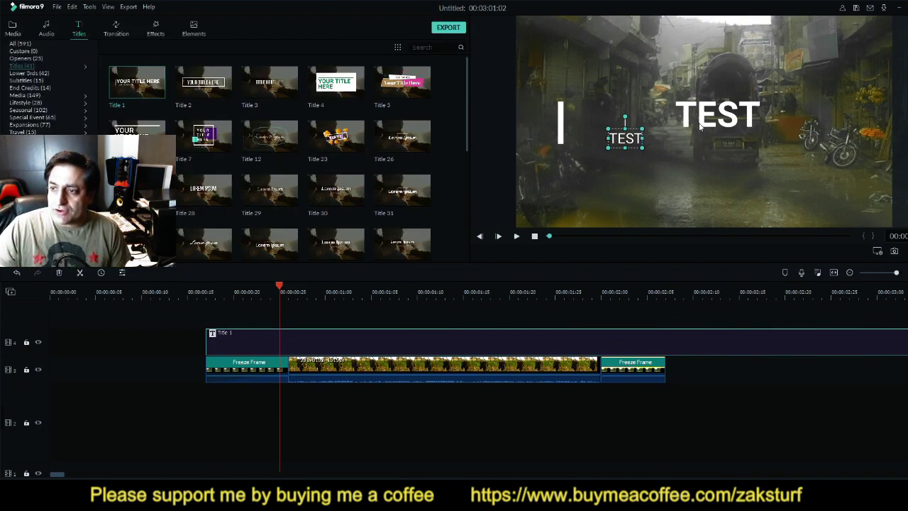
Move the large TEST line beside the vertical bar and place the small TEST line directly beneath it
{"action": "left_click_drag", "start_coordinate": [702, 120], "coordinate": [598, 115]}
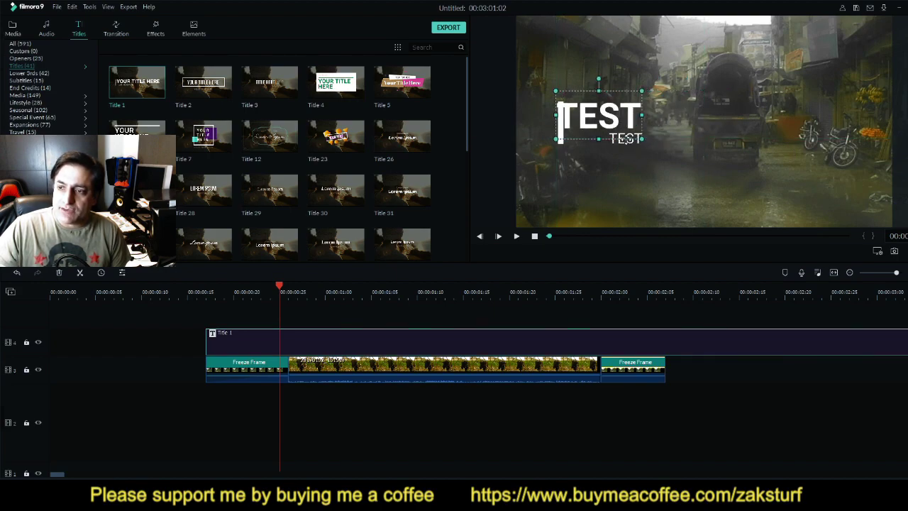
{"action": "left_click_drag", "start_coordinate": [625, 141], "coordinate": [599, 123]}
{"action": "left_click", "coordinate": [624, 161]}
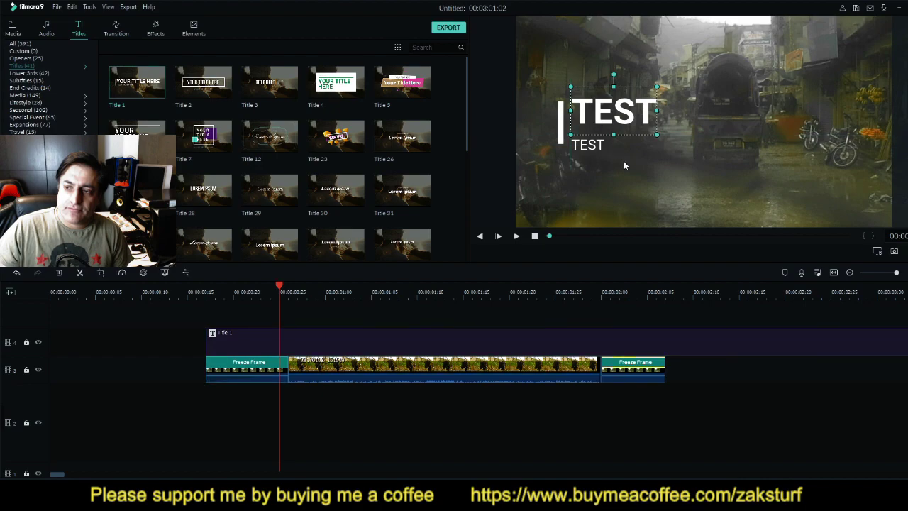
Move the displaced freeze frame picture back across the preview so it sits behind the title text
{"action": "left_click", "coordinate": [615, 118]}
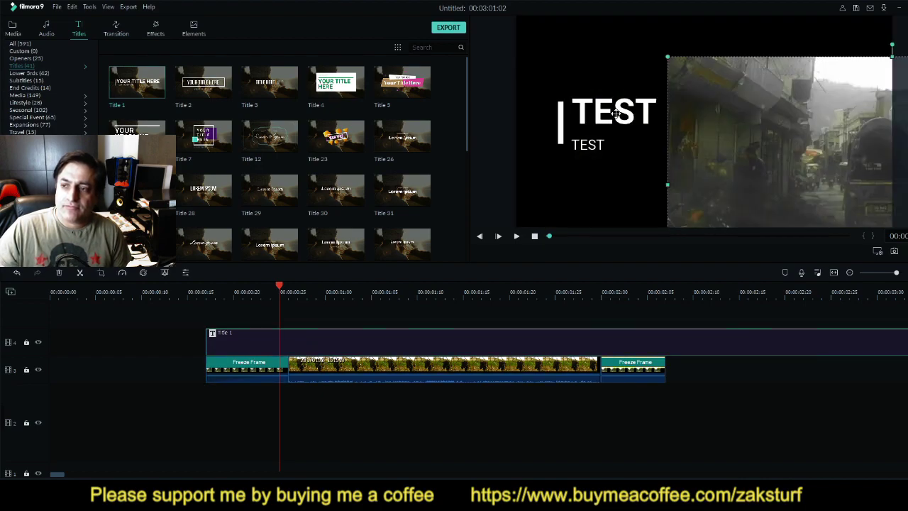
{"action": "left_click", "coordinate": [615, 131]}
{"action": "left_click_drag", "start_coordinate": [843, 176], "coordinate": [628, 121]}
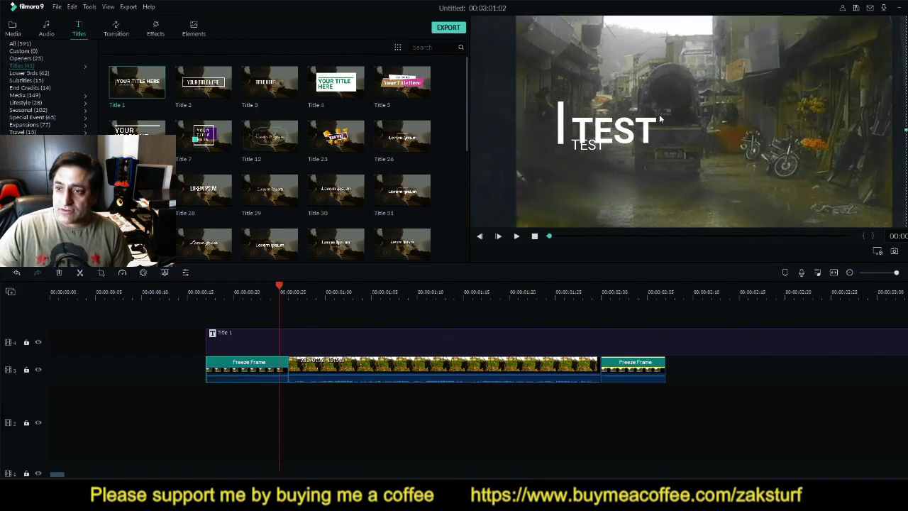
Move the vertical bar and both TEST lines together into the lower part of the picture
{"action": "left_click_drag", "start_coordinate": [561, 123], "coordinate": [585, 182]}
{"action": "left_click_drag", "start_coordinate": [590, 149], "coordinate": [609, 200]}
{"action": "left_click_drag", "start_coordinate": [617, 134], "coordinate": [634, 171]}
{"action": "left_click", "coordinate": [591, 100]}
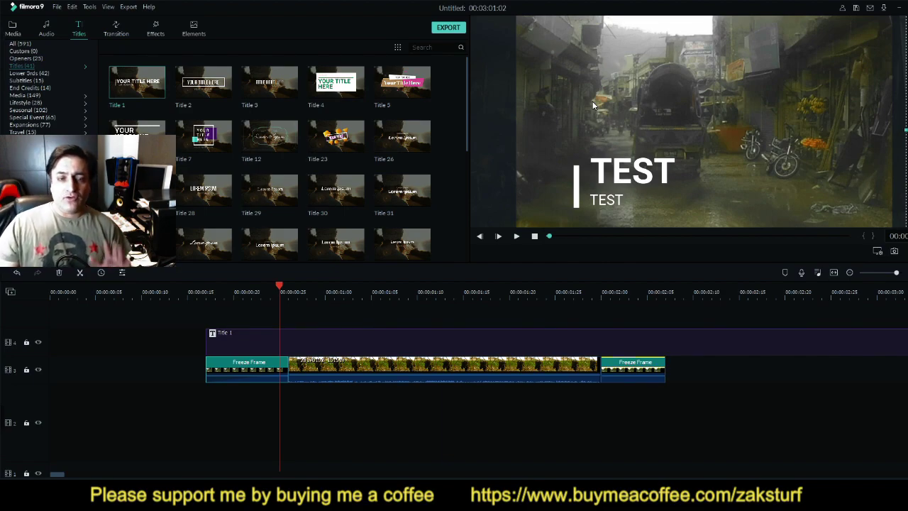
Select the large TEST text, try Text style 9 on it and review its Transform and Compositing settings
{"action": "double_click", "coordinate": [626, 178]}
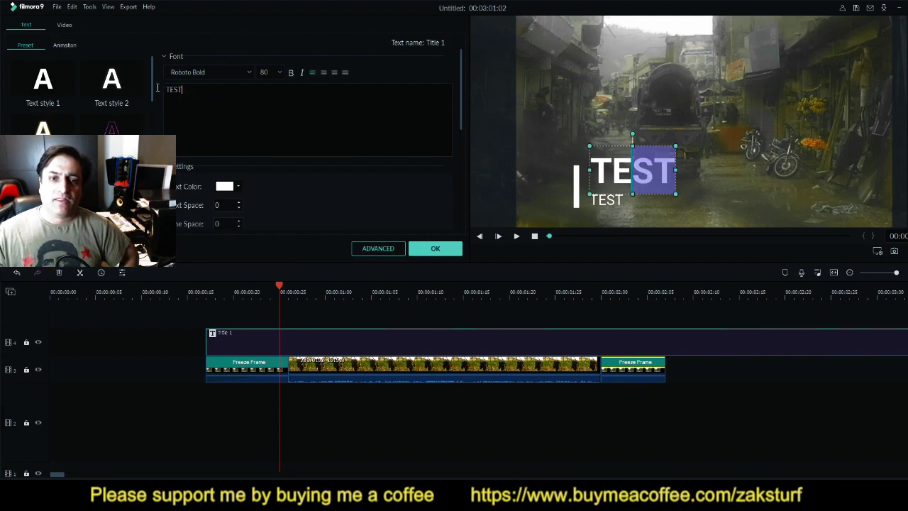
{"action": "left_click_drag", "start_coordinate": [164, 88], "coordinate": [239, 133]}
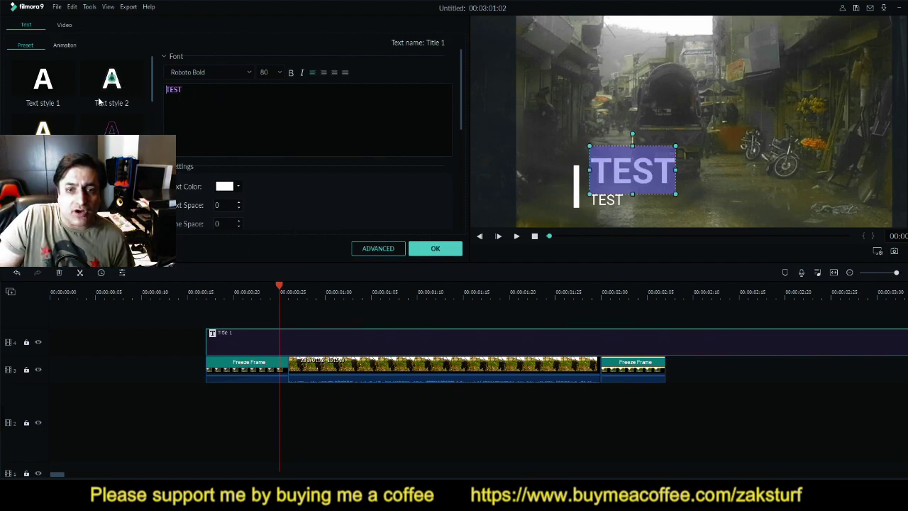
{"action": "left_click_drag", "start_coordinate": [153, 89], "coordinate": [153, 137]}
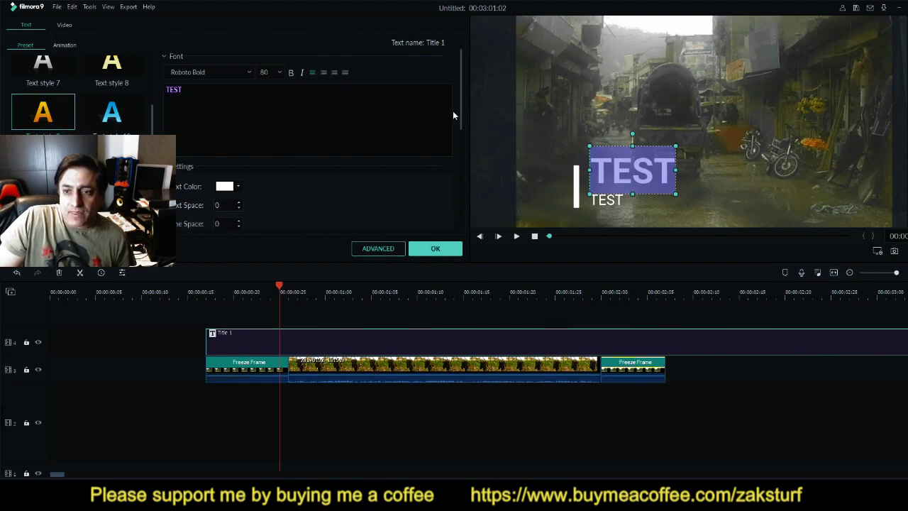
{"action": "left_click_drag", "start_coordinate": [461, 112], "coordinate": [467, 218]}
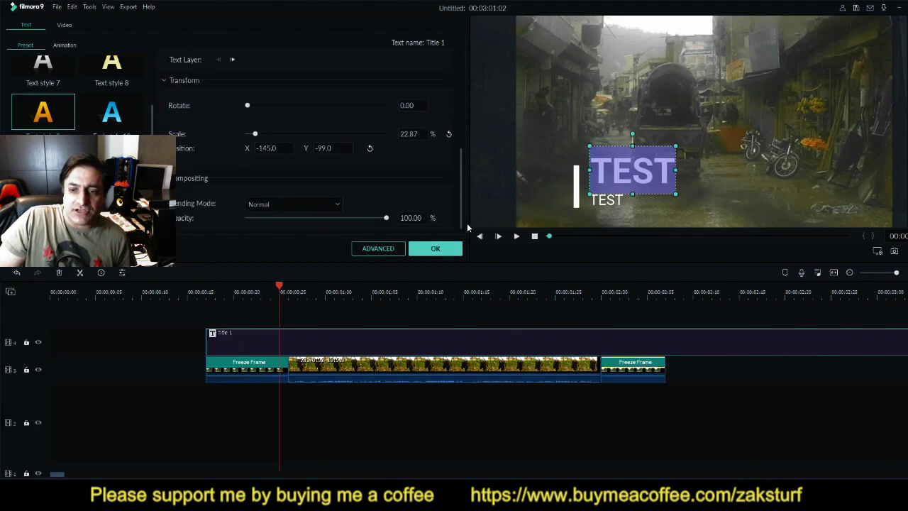
{"action": "left_click", "coordinate": [434, 250]}
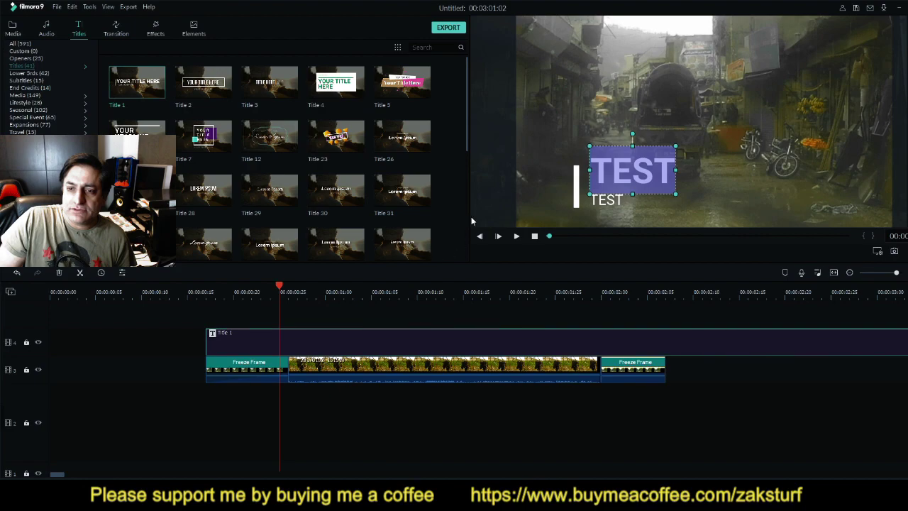
Apply a blue preset text style to only the final T of the large TEST line
{"action": "double_click", "coordinate": [600, 166]}
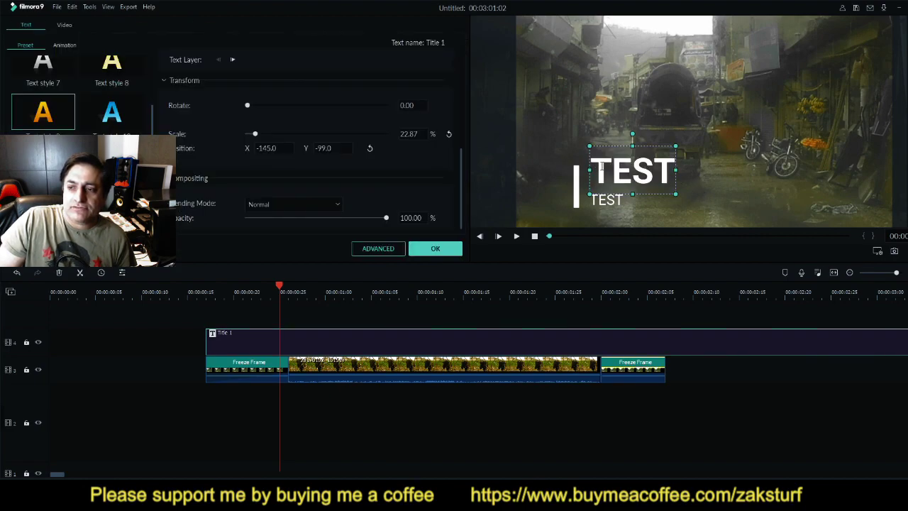
{"action": "double_click", "coordinate": [665, 170]}
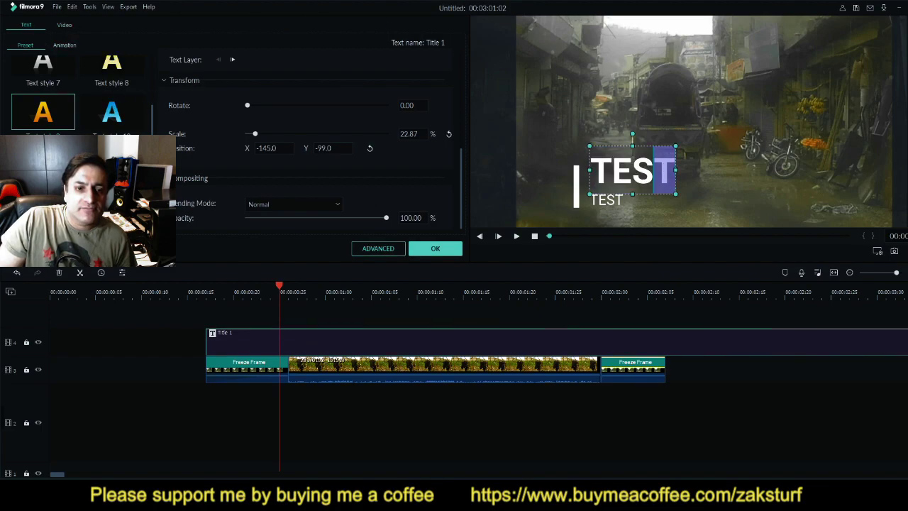
{"action": "scroll", "coordinate": [78, 99], "scroll_direction": "down", "scroll_amount": 5}
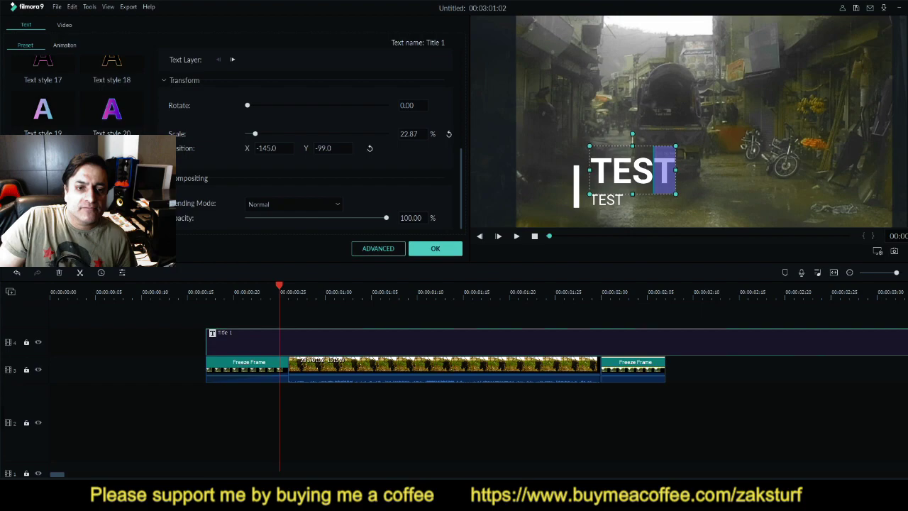
{"action": "left_click", "coordinate": [111, 110]}
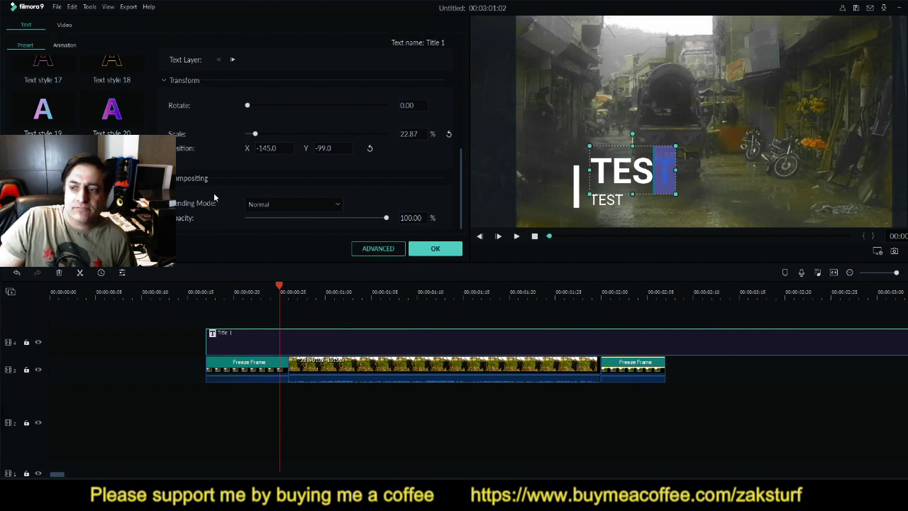
{"action": "left_click", "coordinate": [435, 248]}
{"action": "left_click", "coordinate": [699, 131]}
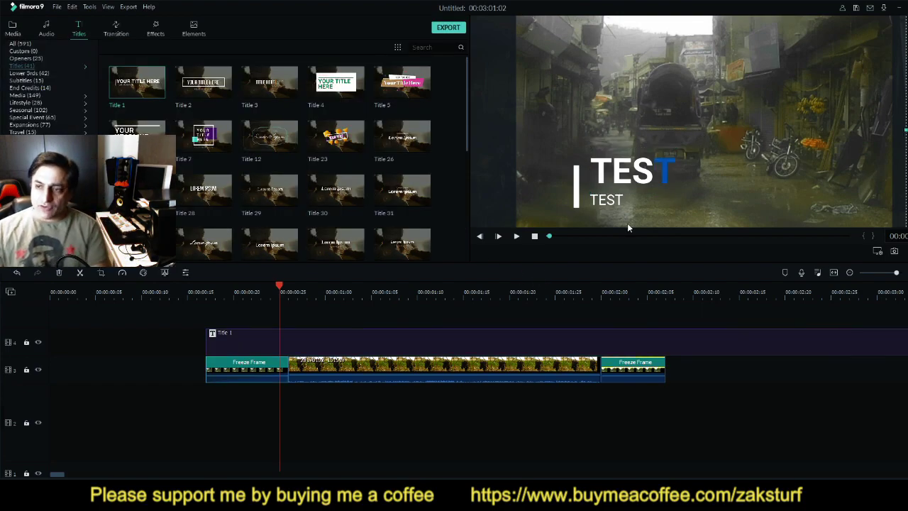
{"action": "left_click", "coordinate": [607, 166]}
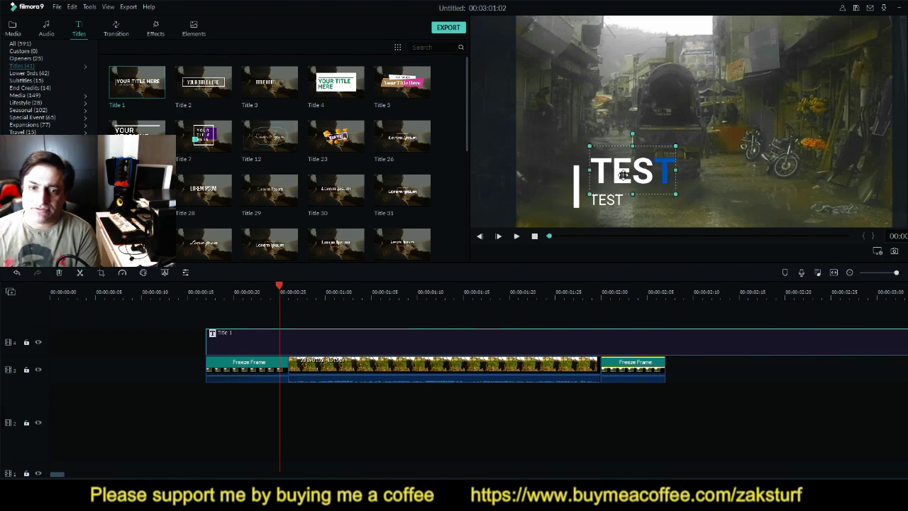
{"action": "left_click", "coordinate": [615, 134]}
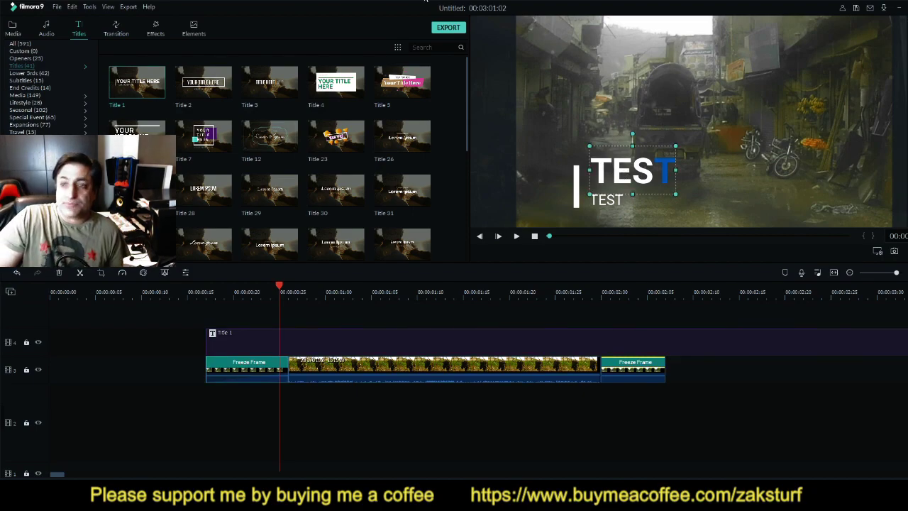
Browse the Lower 3rds, Subtitles, Lifestyle and Seasonal presets and replace Title 1 on the timeline with Action Pack Opener 1
{"action": "left_click", "coordinate": [27, 74]}
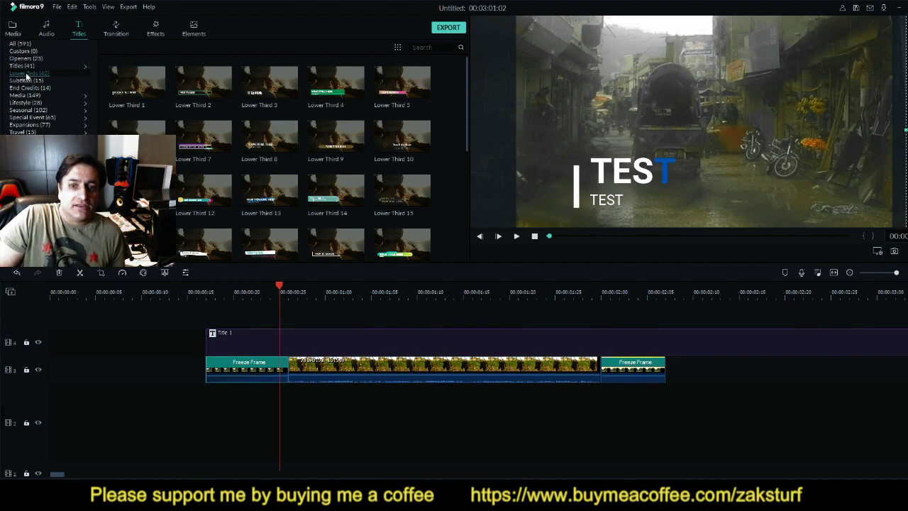
{"action": "left_click", "coordinate": [27, 88]}
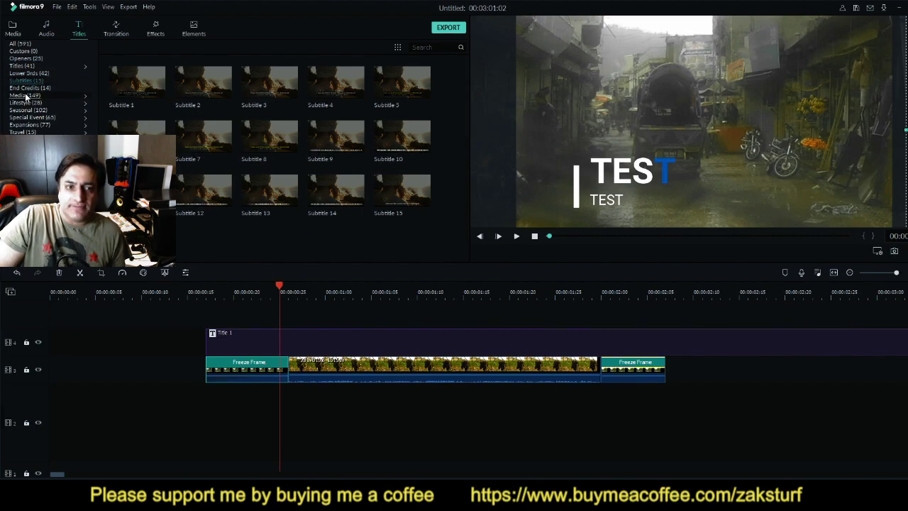
{"action": "left_click", "coordinate": [27, 103]}
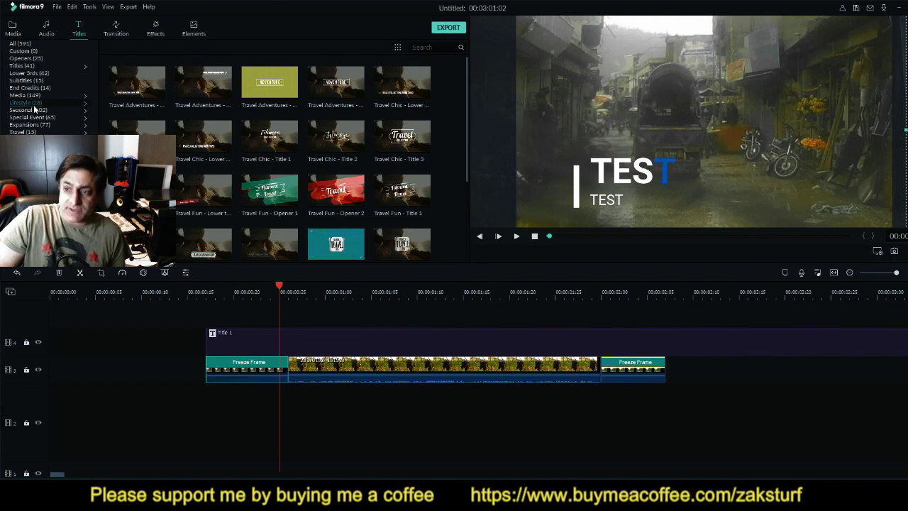
{"action": "left_click", "coordinate": [32, 114]}
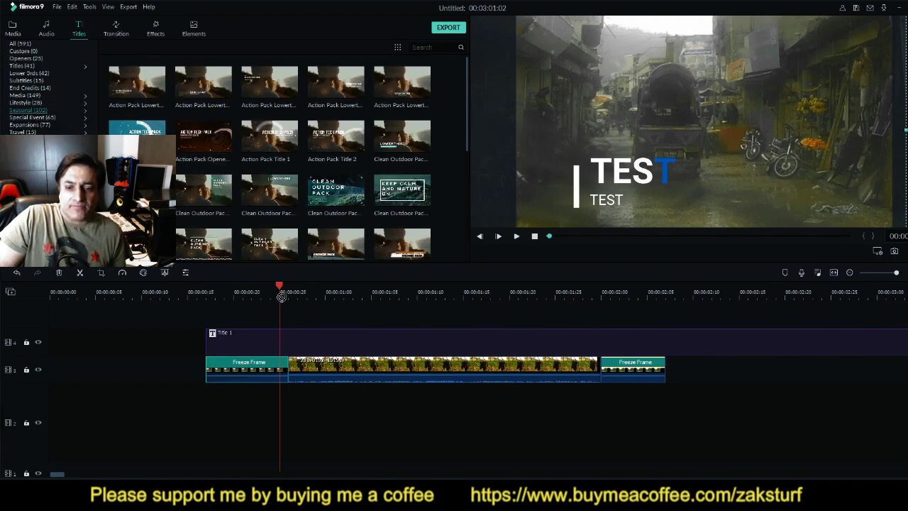
{"action": "left_click", "coordinate": [257, 339]}
{"action": "left_click_drag", "start_coordinate": [195, 339], "coordinate": [195, 339]}
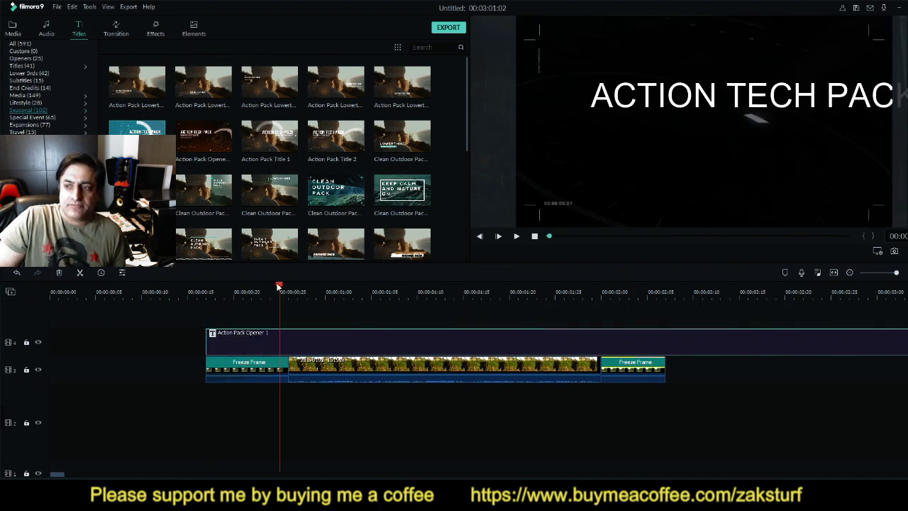
Play Action Pack Opener 1, and add and preview the Artistic Theme Set Dark Forest Pack Opener from Expansions on the track above it
{"action": "left_click_drag", "start_coordinate": [277, 287], "coordinate": [177, 286]}
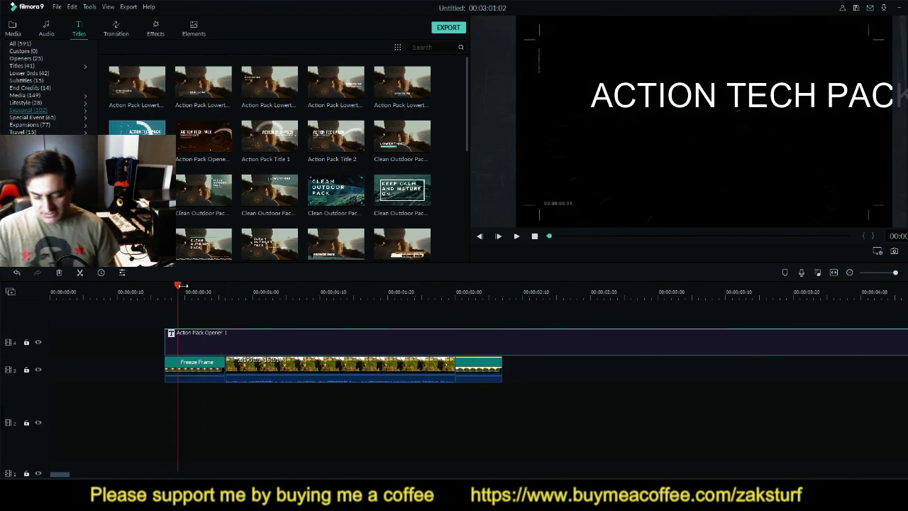
{"action": "key", "text": "space"}
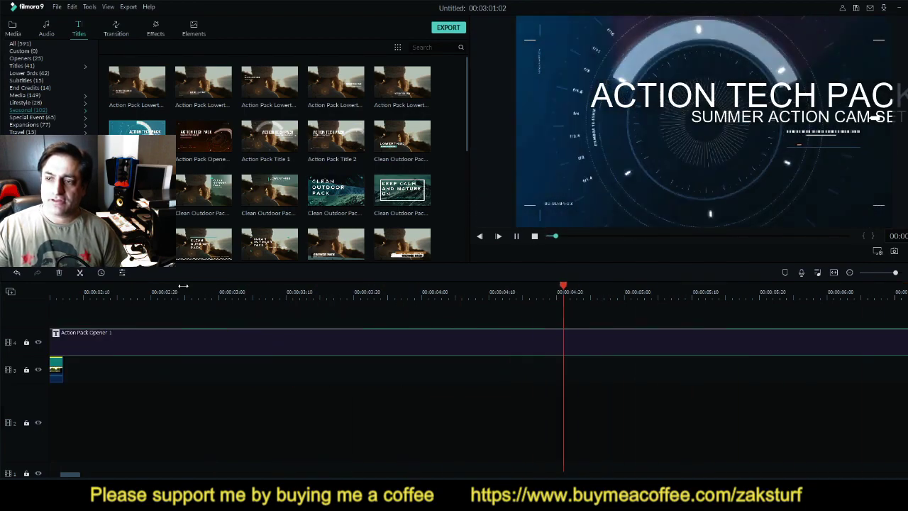
{"action": "left_click", "coordinate": [30, 127]}
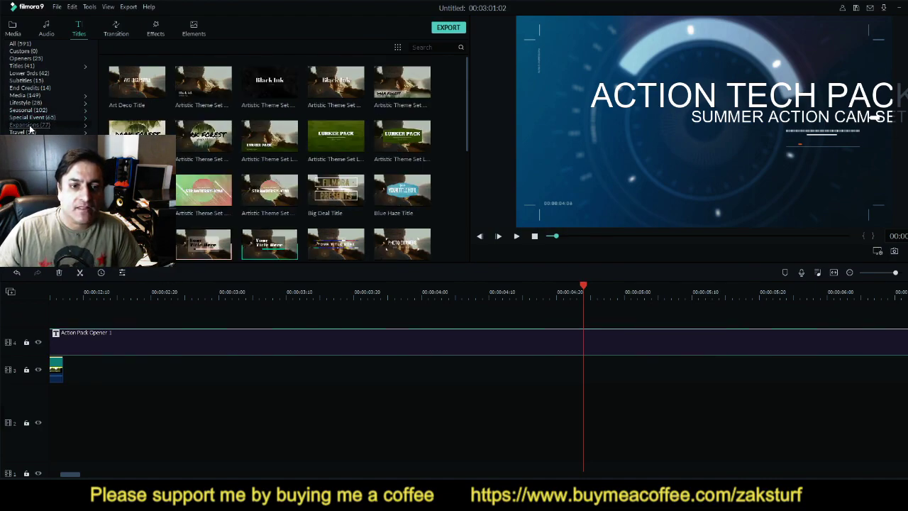
{"action": "left_click_drag", "start_coordinate": [138, 269], "coordinate": [51, 332]}
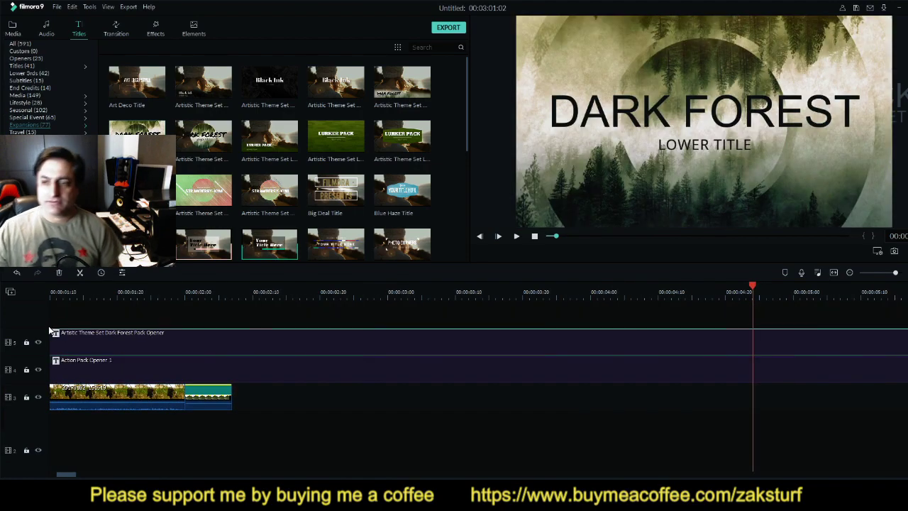
{"action": "key", "text": "space"}
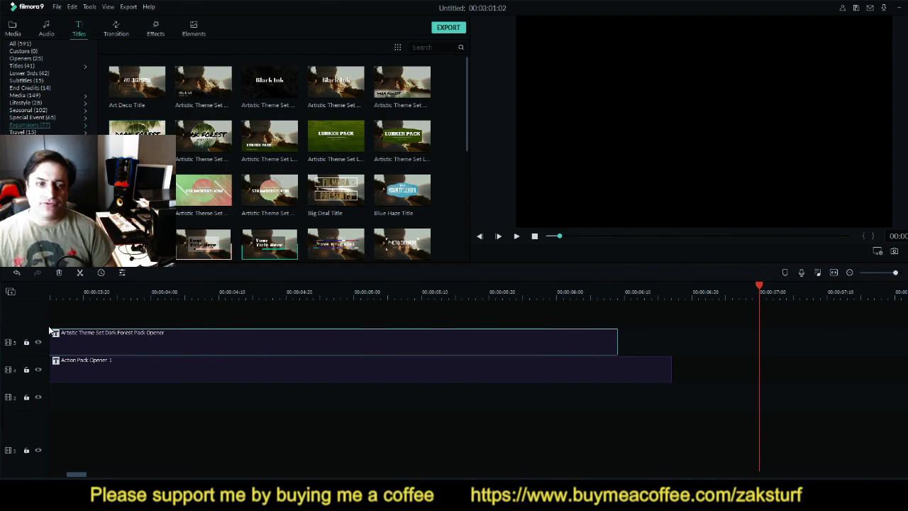
Place Paris Sketchbook Pack Title 02 from the Travel titles on a new track above the other two titles
{"action": "left_click", "coordinate": [23, 132]}
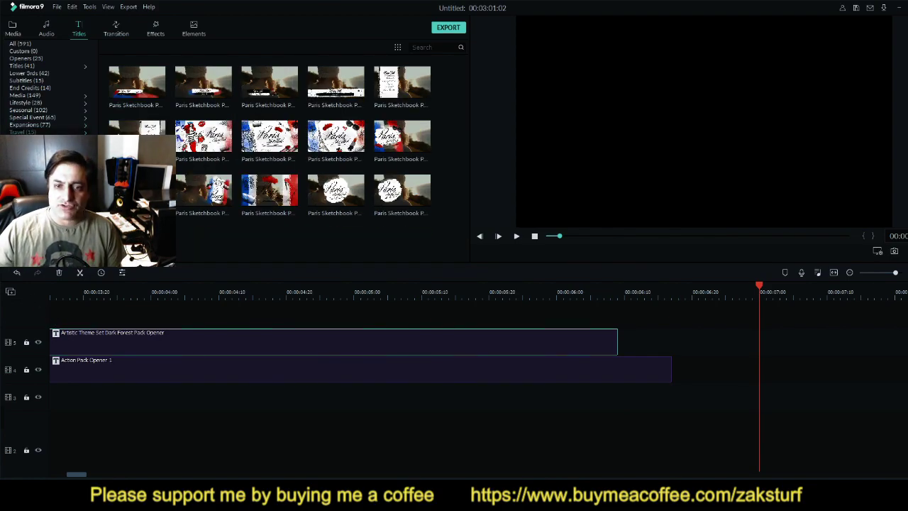
{"action": "mouse_move", "coordinate": [162, 295]}
{"action": "left_mouse_down"}
{"action": "mouse_move", "coordinate": [144, 318]}
{"action": "mouse_move", "coordinate": [100, 315]}
{"action": "left_mouse_up"}
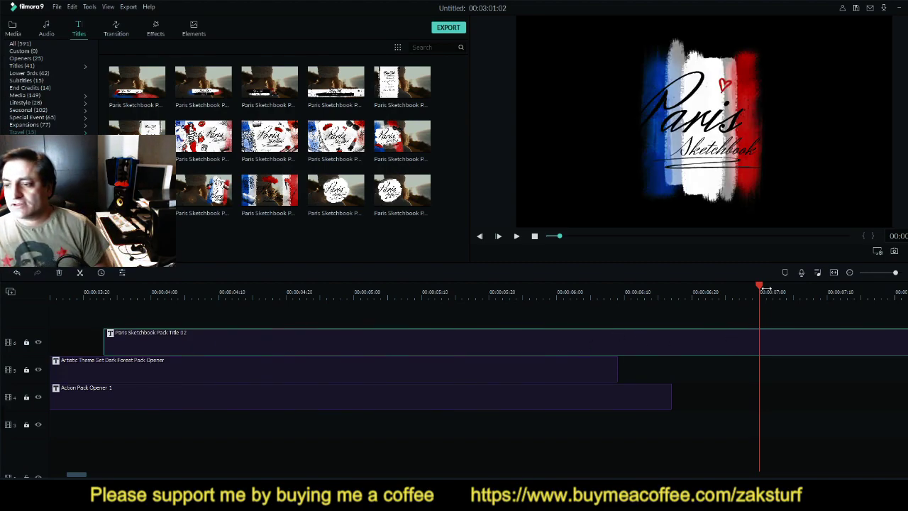
Rotate the word Paris in the Paris Sketchbook title by 15.27 degrees and set its blending mode to Darken
{"action": "left_click", "coordinate": [683, 112]}
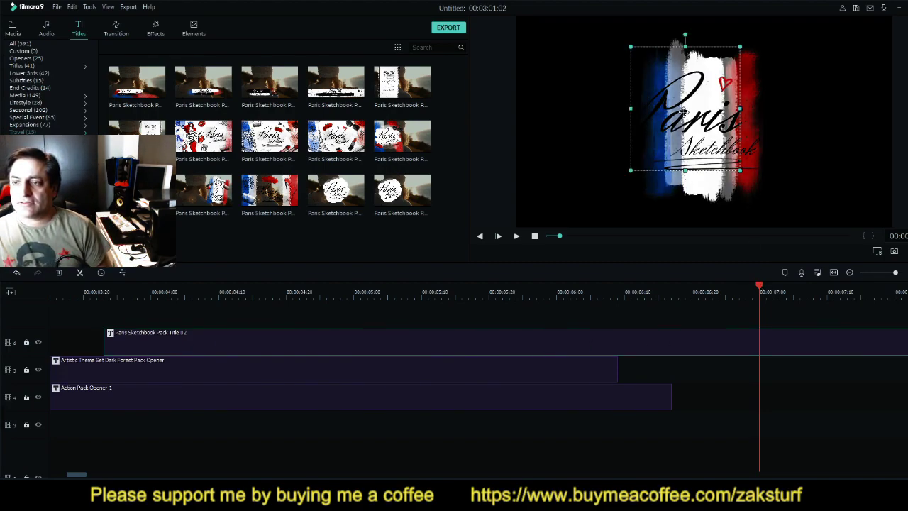
{"action": "double_click", "coordinate": [683, 112]}
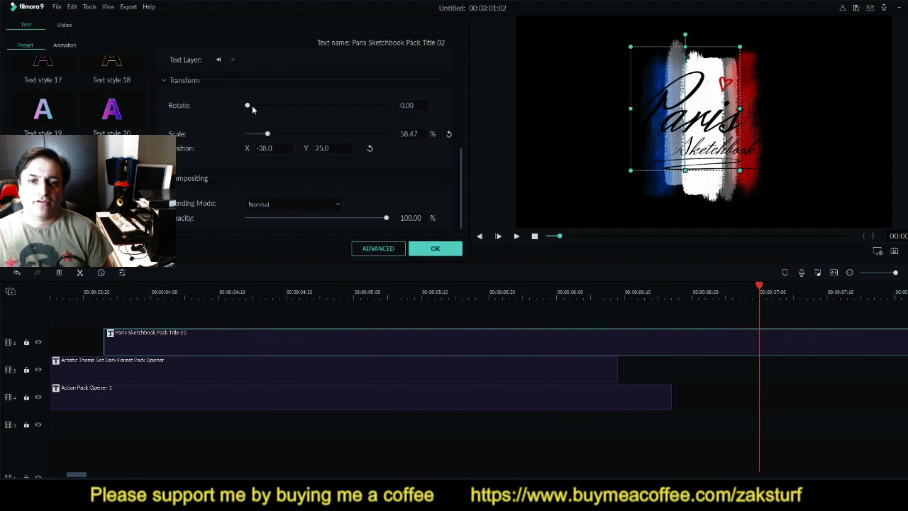
{"action": "mouse_move", "coordinate": [249, 106]}
{"action": "left_mouse_down"}
{"action": "mouse_move", "coordinate": [321, 105]}
{"action": "mouse_move", "coordinate": [246, 104]}
{"action": "mouse_move", "coordinate": [256, 104]}
{"action": "left_mouse_up"}
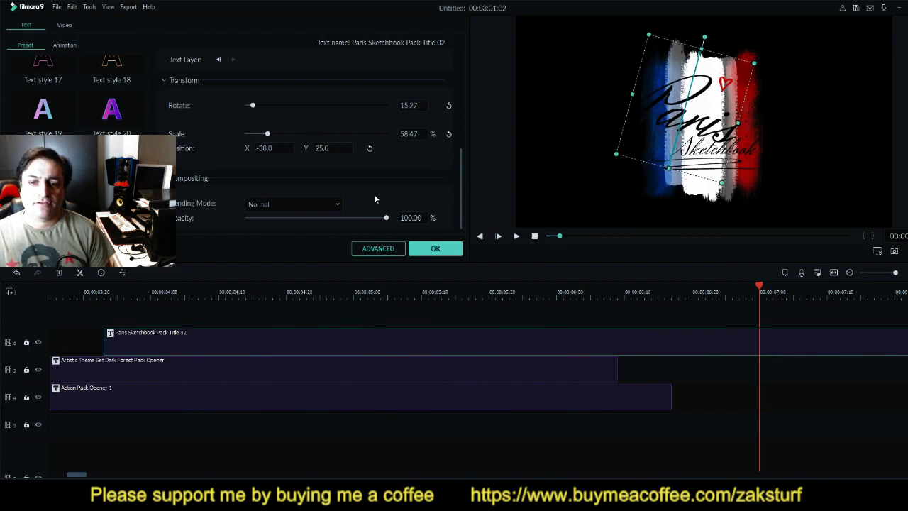
{"action": "left_click", "coordinate": [288, 227]}
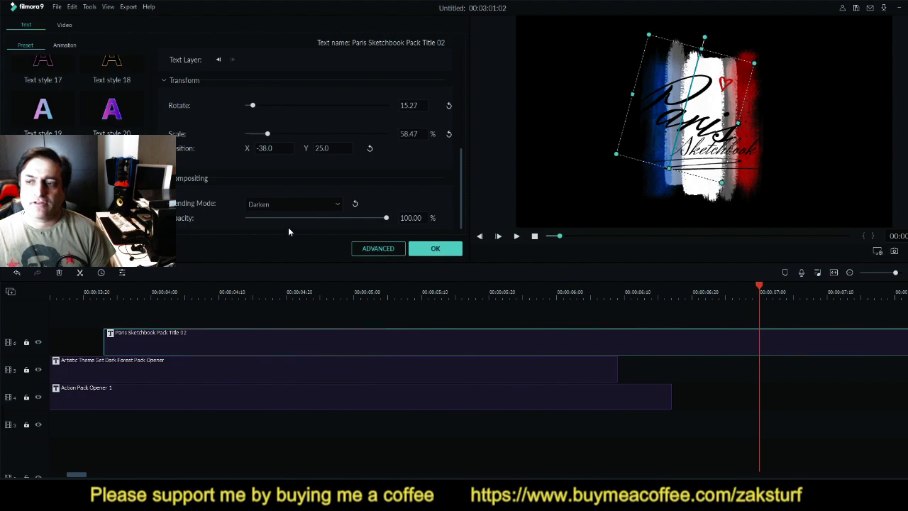
Delete the Dark Forest Pack Opener and Action Pack Opener 1 titles from the timeline
{"action": "left_click", "coordinate": [209, 372]}
{"action": "key", "text": "Delete"}
{"action": "left_click", "coordinate": [204, 391]}
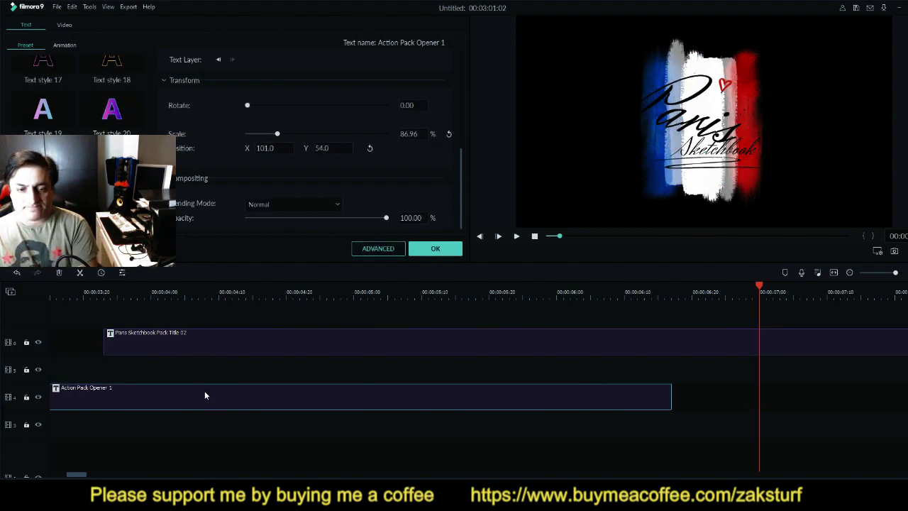
{"action": "key", "text": "Delete"}
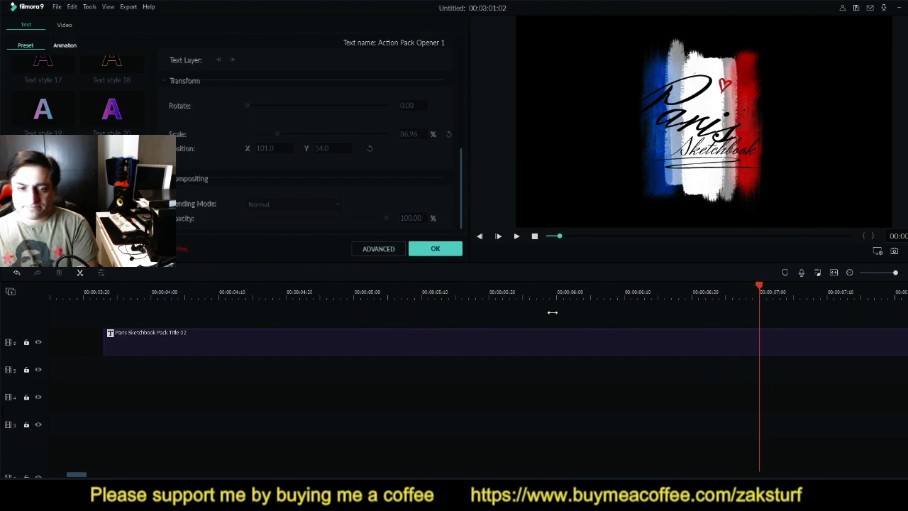
Move Paris Sketchbook Pack Title 02 down to track 5 near the timeline's start, and return the playhead to the beginning
{"action": "scroll", "coordinate": [552, 312], "scroll_direction": "down", "scroll_amount": 3}
{"action": "mouse_move", "coordinate": [209, 349]}
{"action": "left_mouse_down"}
{"action": "mouse_move", "coordinate": [139, 348]}
{"action": "mouse_move", "coordinate": [114, 358]}
{"action": "left_mouse_up"}
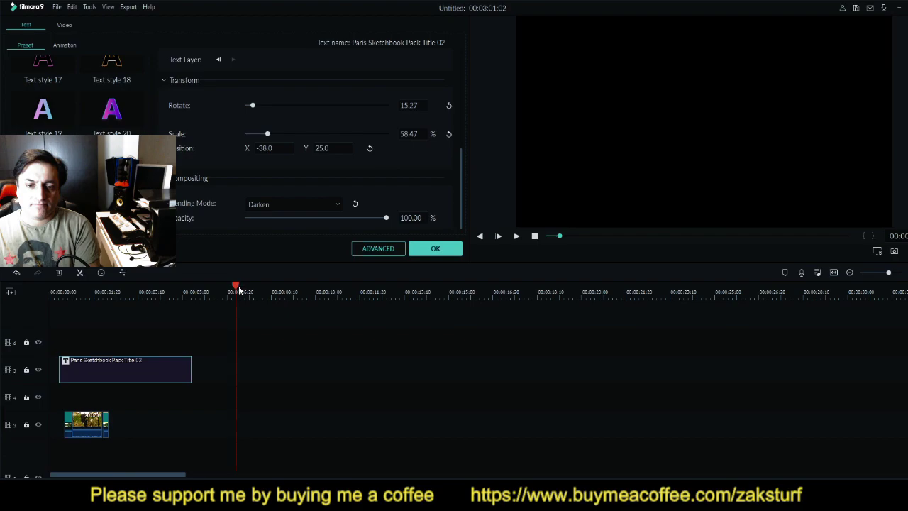
{"action": "mouse_move", "coordinate": [239, 291]}
{"action": "left_mouse_down"}
{"action": "mouse_move", "coordinate": [172, 292]}
{"action": "mouse_move", "coordinate": [63, 350]}
{"action": "mouse_move", "coordinate": [48, 345]}
{"action": "left_mouse_up"}
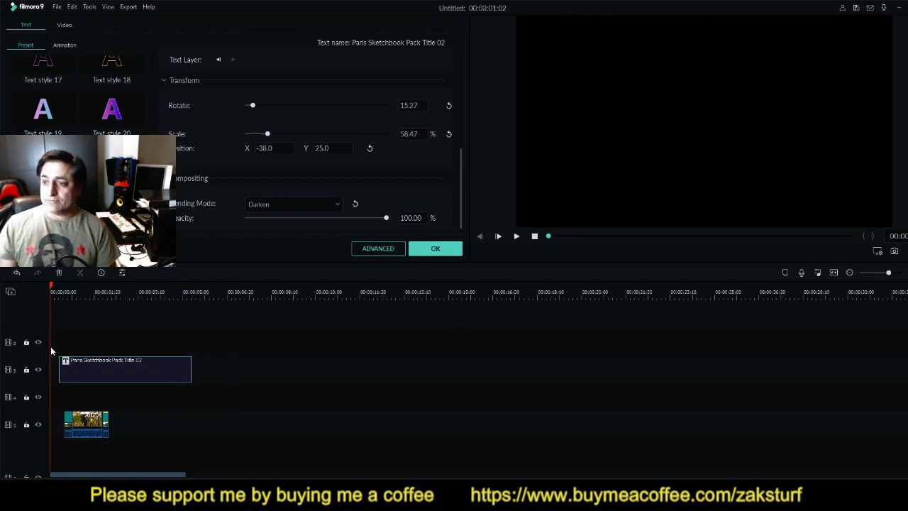
Play back the Paris Sketchbook title from the timeline's start and accept its text settings
{"action": "key", "text": "space"}
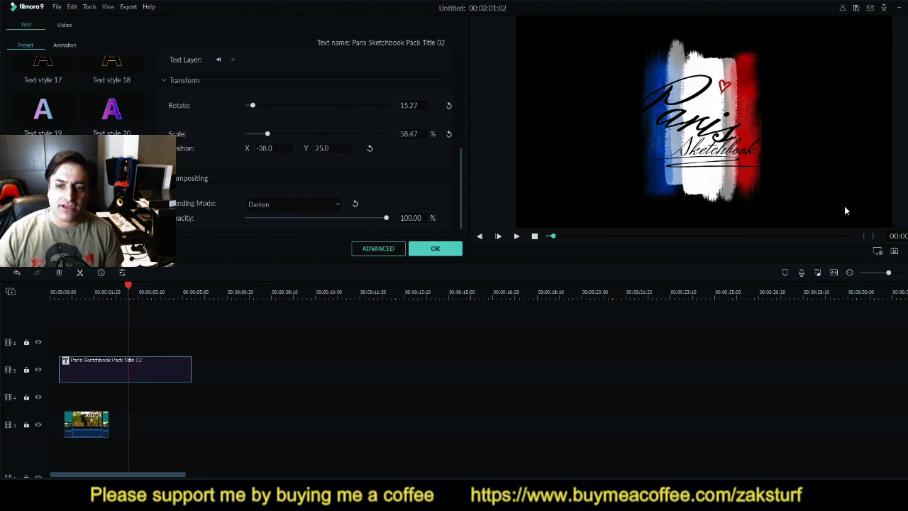
{"action": "left_click", "coordinate": [423, 249]}
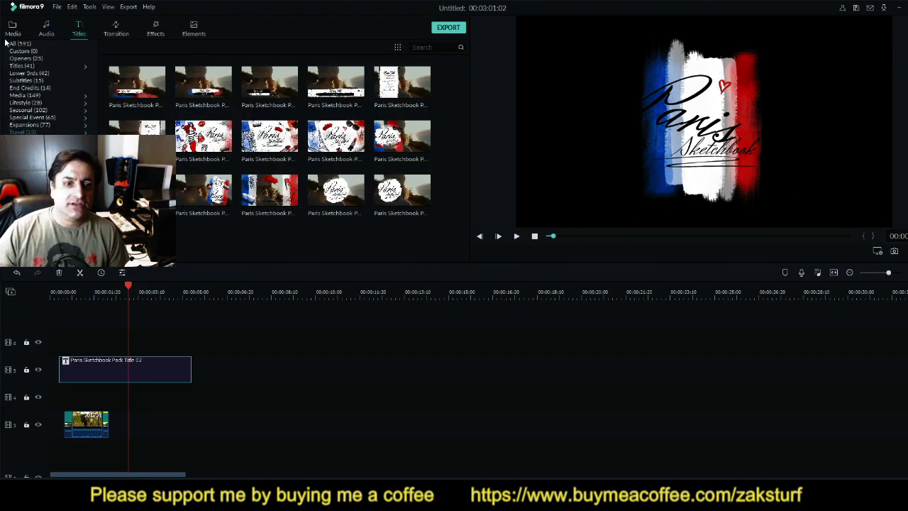
{"action": "left_click", "coordinate": [24, 140]}
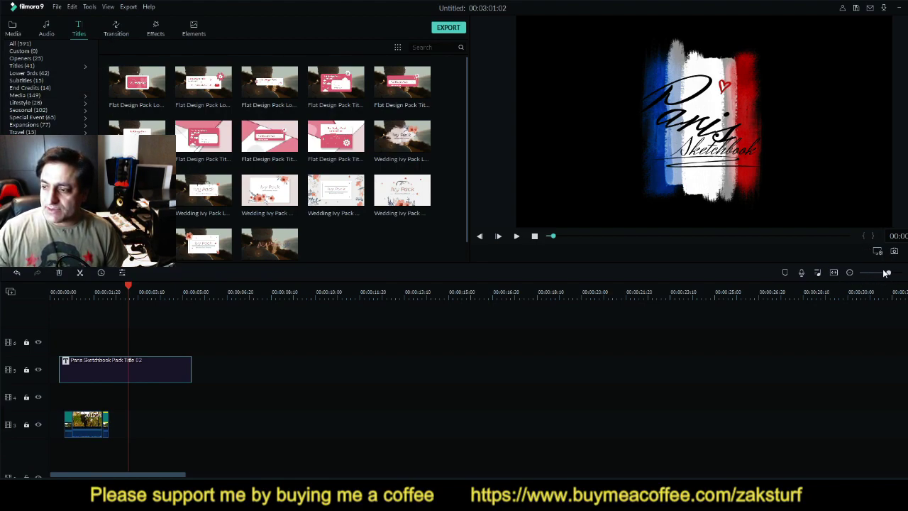
Delete the Paris Sketchbook Pack Title 02 clip from track 5
{"action": "left_click_drag", "start_coordinate": [888, 273], "coordinate": [901, 272]}
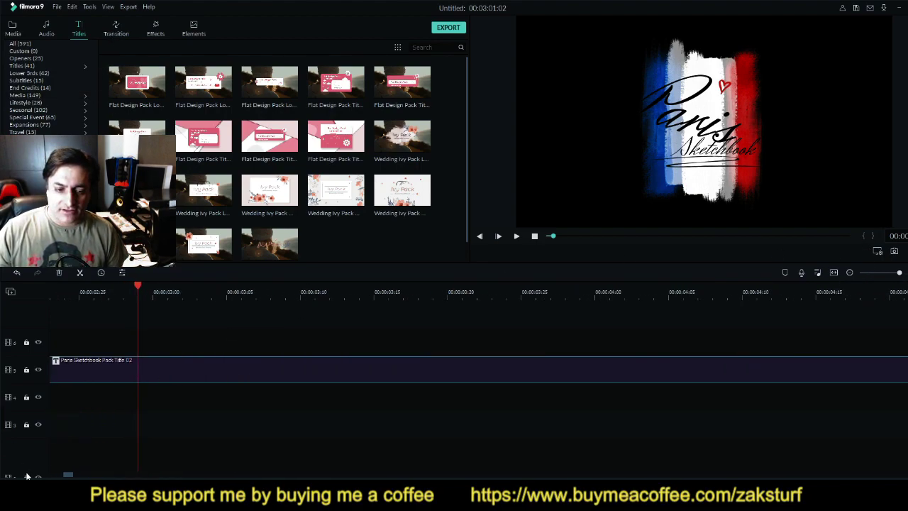
{"action": "left_click_drag", "start_coordinate": [68, 477], "coordinate": [54, 477]}
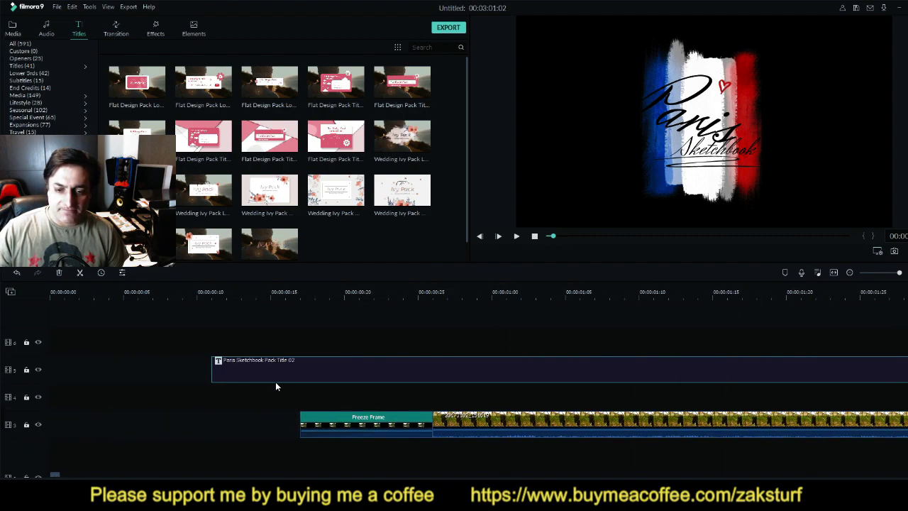
{"action": "scroll", "coordinate": [280, 370], "scroll_direction": "down", "scroll_amount": 5}
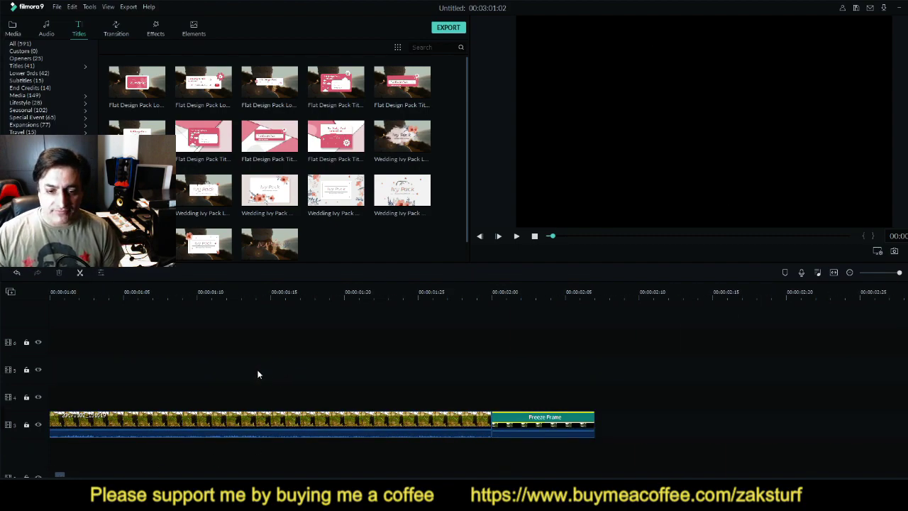
{"action": "scroll", "coordinate": [99, 471], "scroll_direction": "up", "scroll_amount": 5}
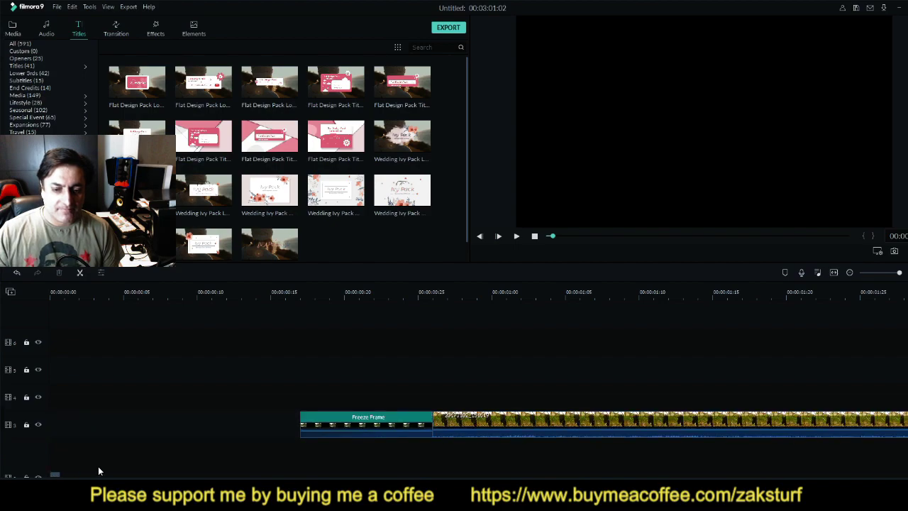
Add the Crazy Parametric transition from Ripple & Dissolve between the first freeze frame and clip 20170102_151519 on track 3
{"action": "left_click", "coordinate": [113, 27]}
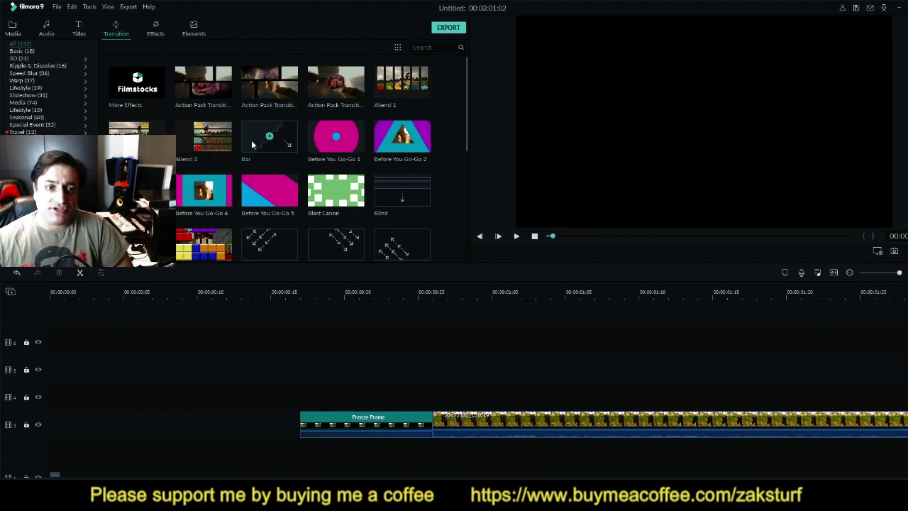
{"action": "left_click", "coordinate": [56, 66]}
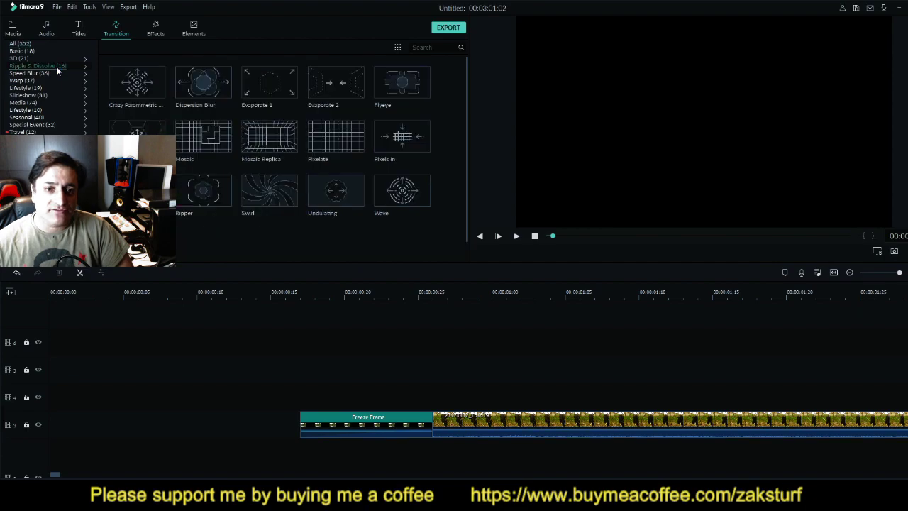
{"action": "left_click_drag", "start_coordinate": [123, 90], "coordinate": [416, 425]}
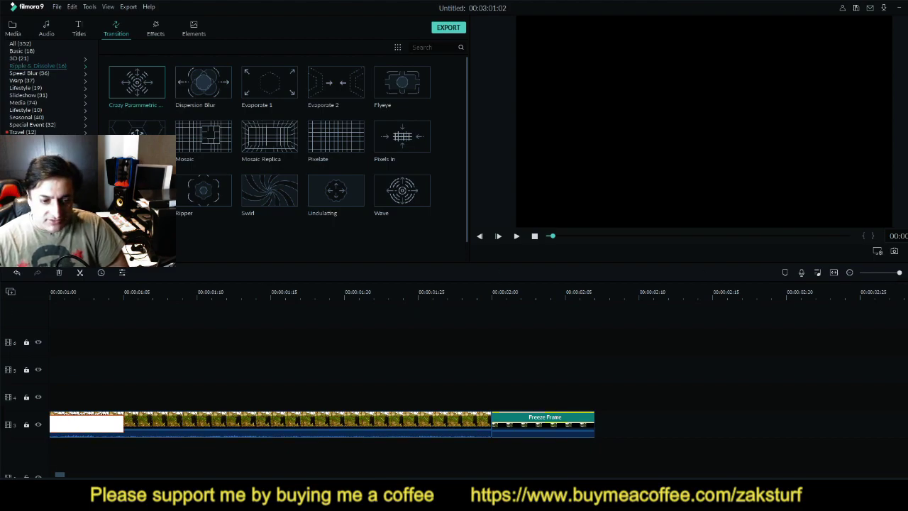
{"action": "left_click_drag", "start_coordinate": [63, 476], "coordinate": [51, 475]}
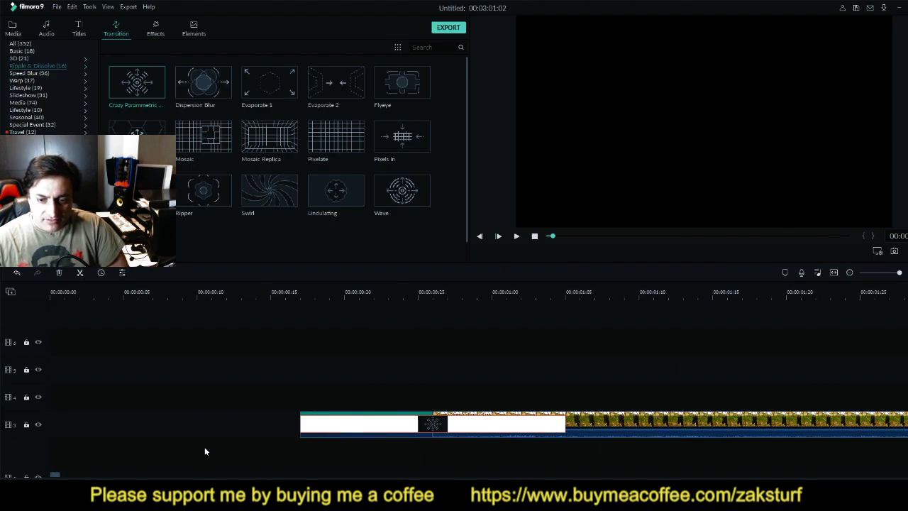
Play back the Crazy Parametric transition between the freeze frame and the video clip
{"action": "left_click", "coordinate": [316, 286]}
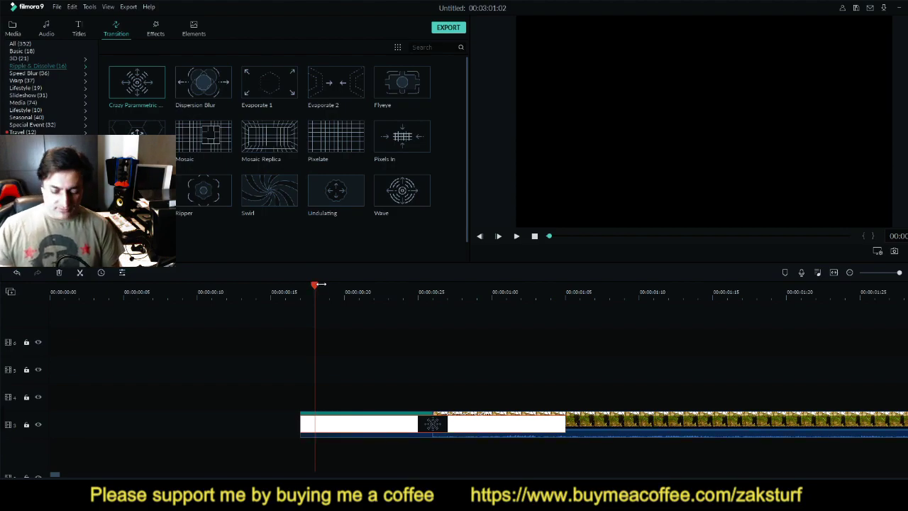
{"action": "key", "text": "space"}
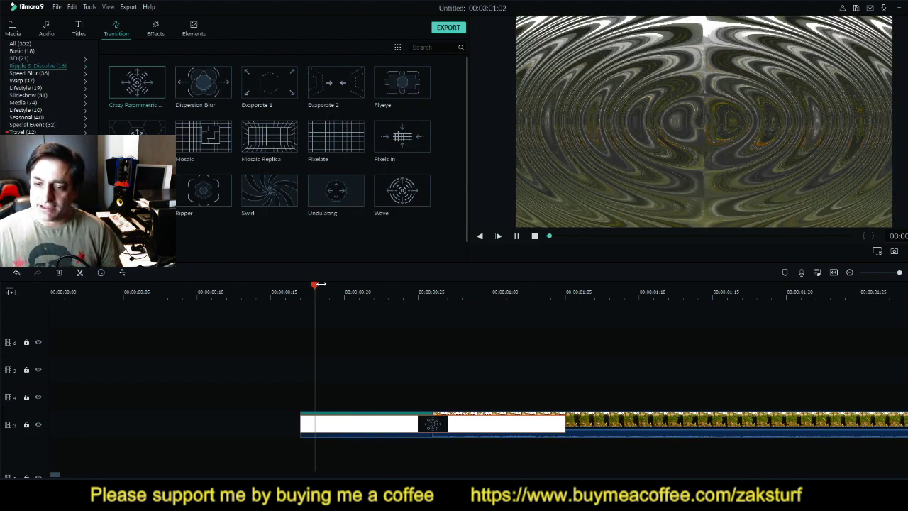
{"action": "key", "text": "space"}
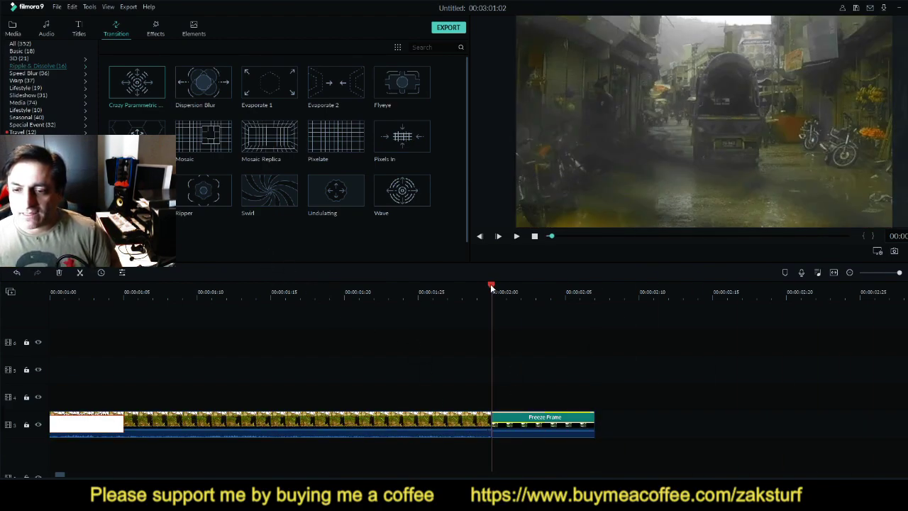
Delete the freeze frame segment at the end of the clip on track 3
{"action": "left_click_drag", "start_coordinate": [490, 286], "coordinate": [461, 287]}
{"action": "left_click", "coordinate": [536, 429]}
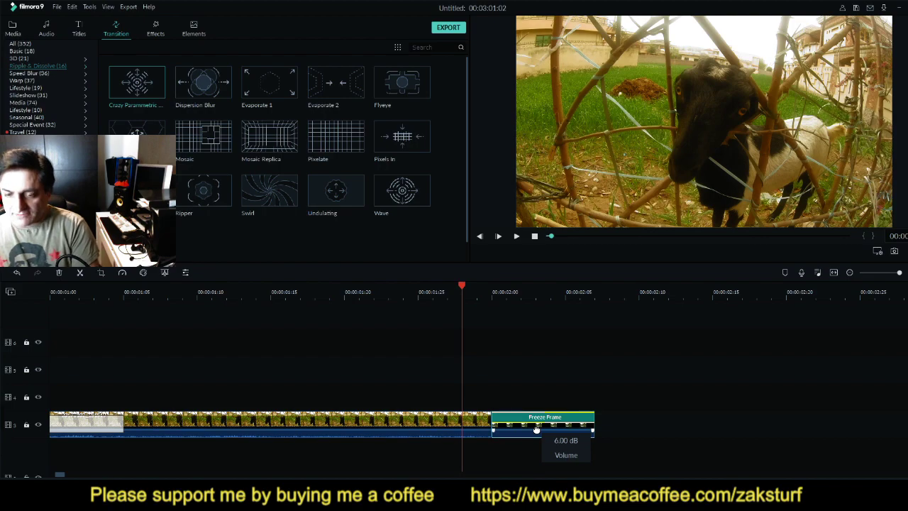
{"action": "key", "text": "Delete"}
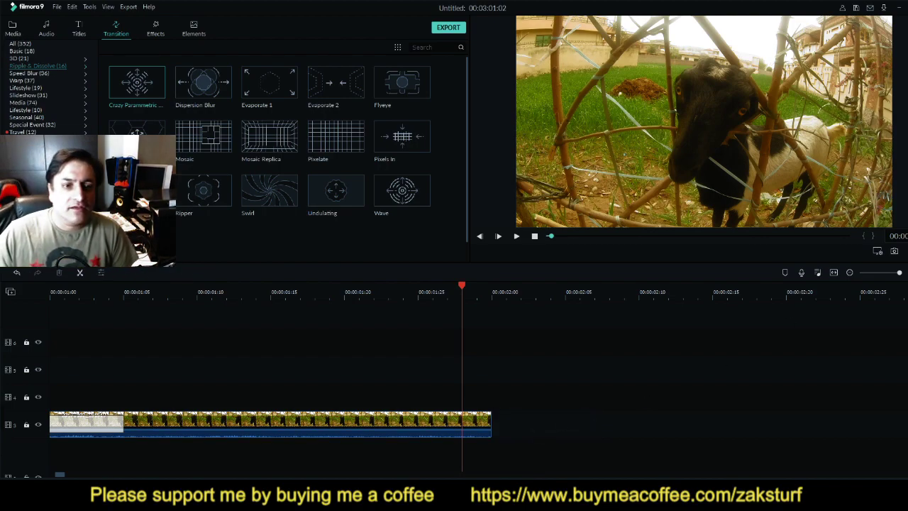
Apply the favourite Fade transition to the end of clip 20170102_151519 and play it back
{"action": "left_click", "coordinate": [25, 140]}
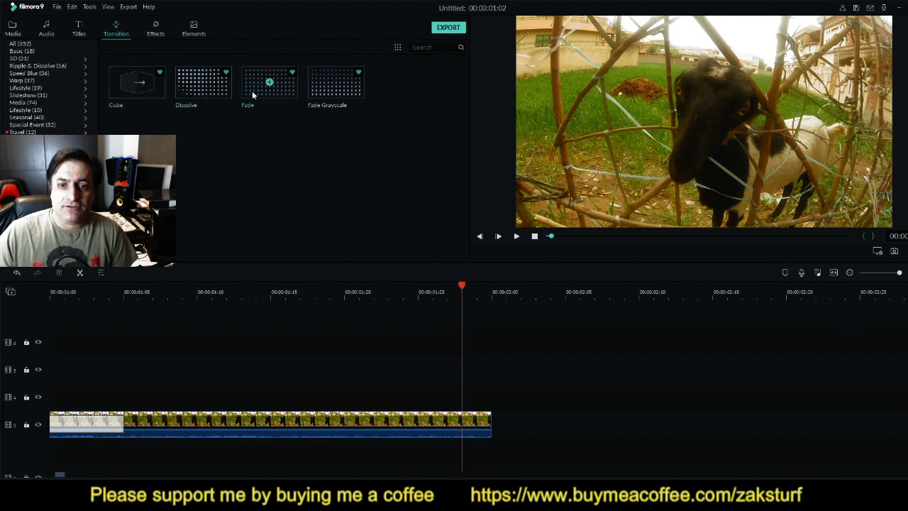
{"action": "left_click_drag", "start_coordinate": [253, 94], "coordinate": [491, 428]}
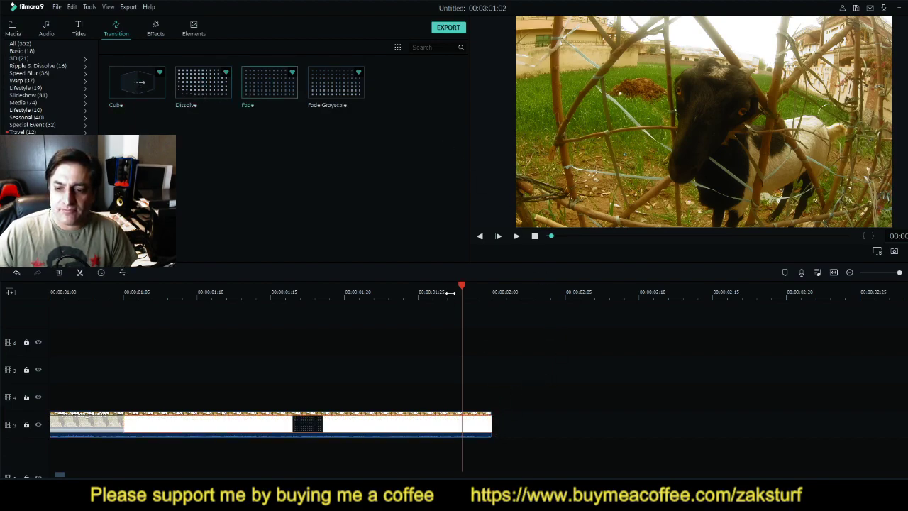
{"action": "left_click_drag", "start_coordinate": [464, 288], "coordinate": [422, 298]}
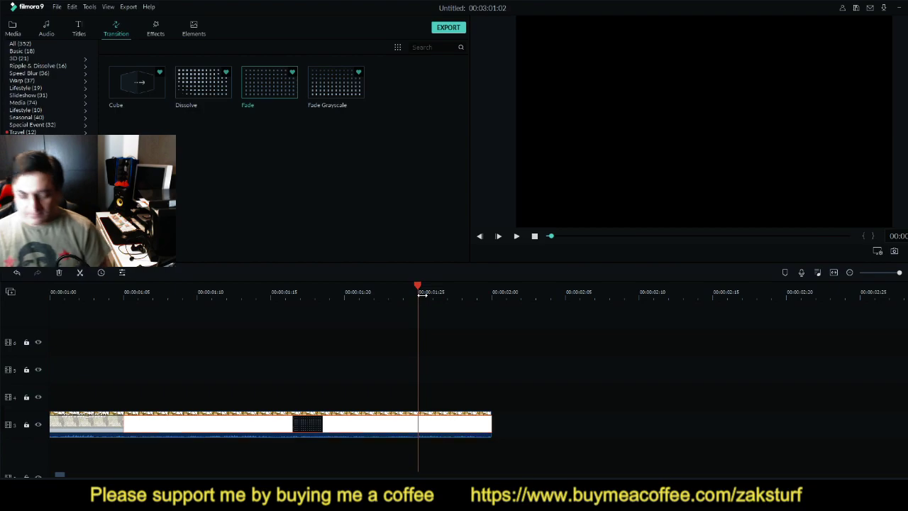
{"action": "key", "text": "space"}
{"action": "key", "text": "space"}
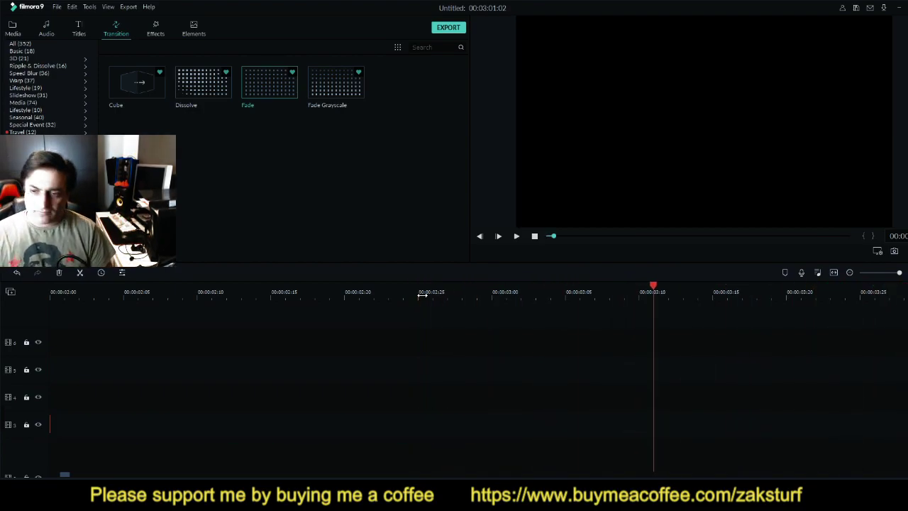
Add the media clip 20170101_063249 to the timeline
{"action": "left_click", "coordinate": [12, 27]}
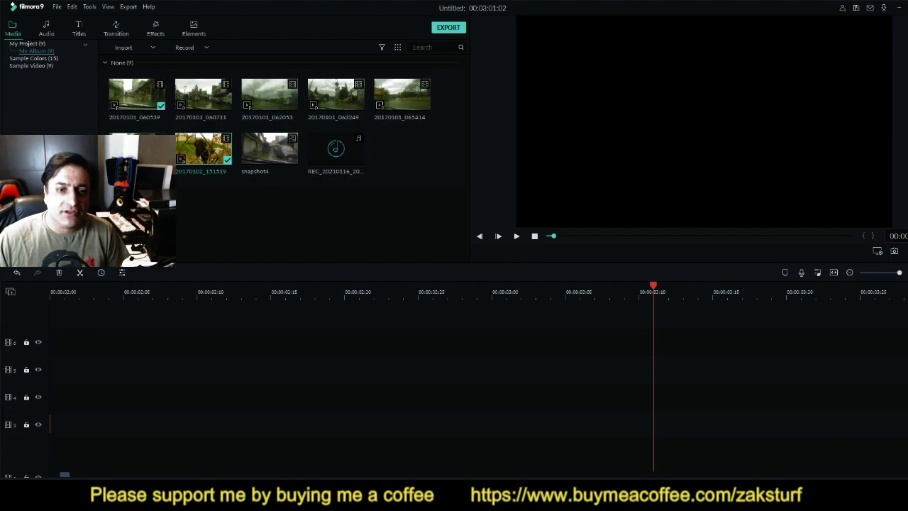
{"action": "left_click", "coordinate": [334, 95]}
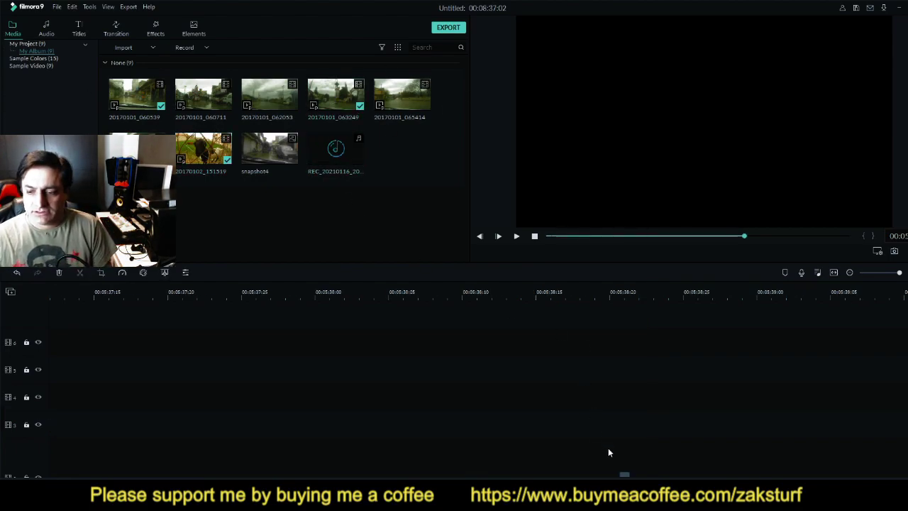
Delete the freeze frame and clip 20170102_151519 with their transitions from track 3, and move the playhead to 00:08:30:13
{"action": "left_click_drag", "start_coordinate": [627, 476], "coordinate": [43, 458]}
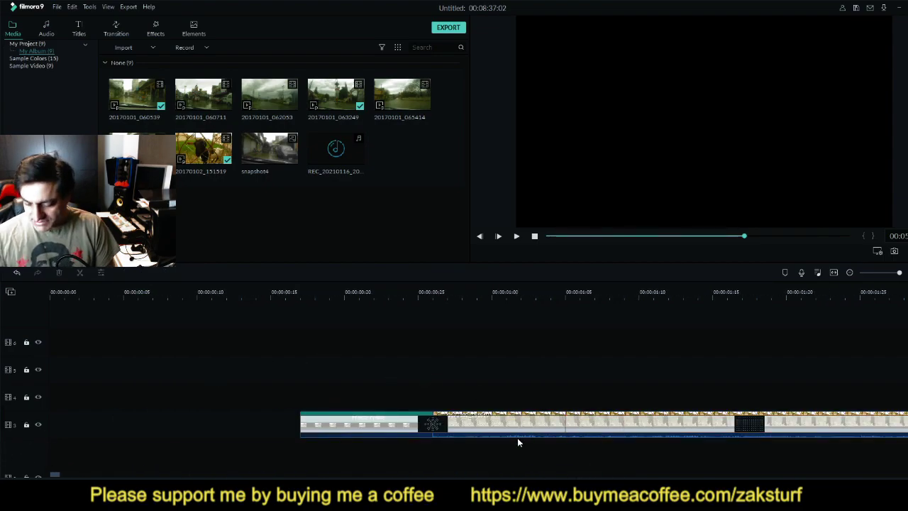
{"action": "key", "text": "Delete"}
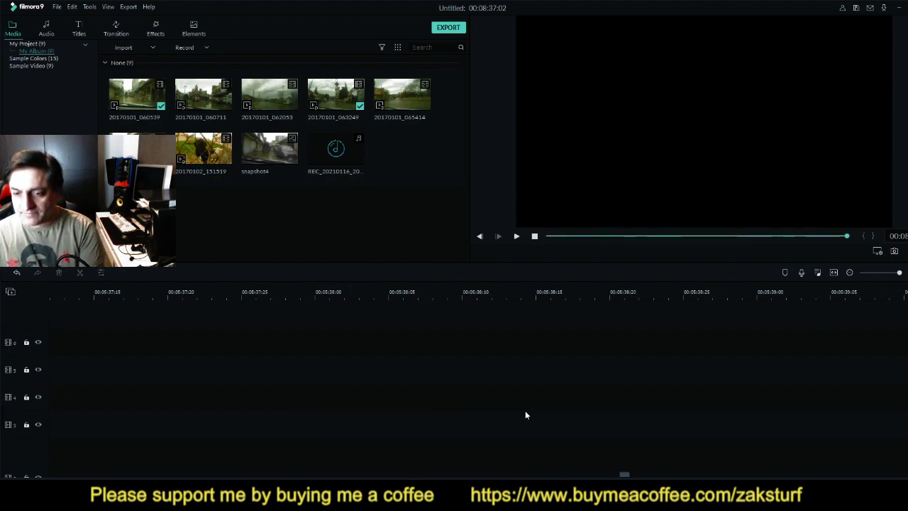
{"action": "left_click_drag", "start_coordinate": [491, 286], "coordinate": [5, 394]}
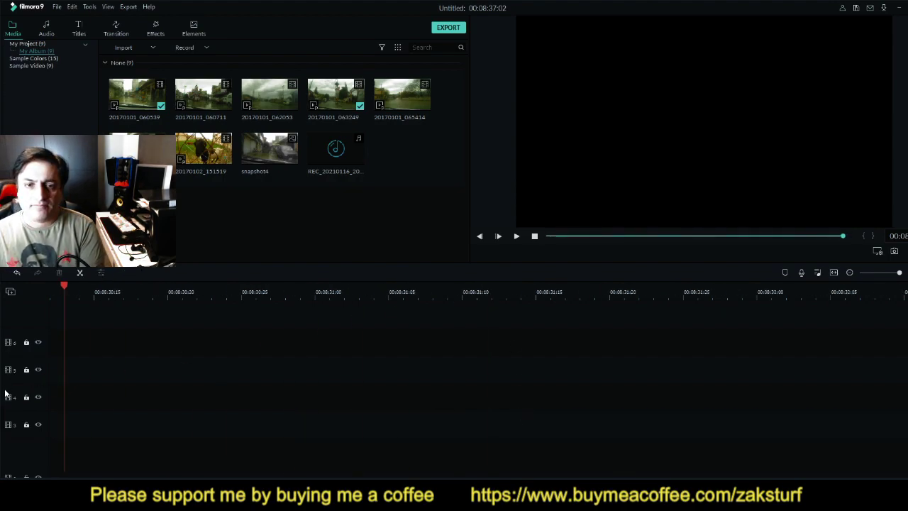
{"action": "left_click_drag", "start_coordinate": [250, 173], "coordinate": [248, 400]}
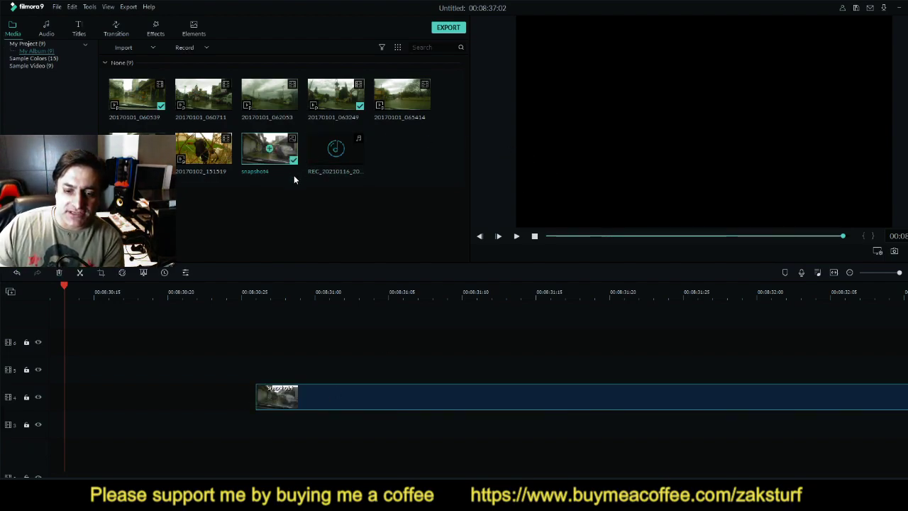
{"action": "left_click", "coordinate": [337, 404]}
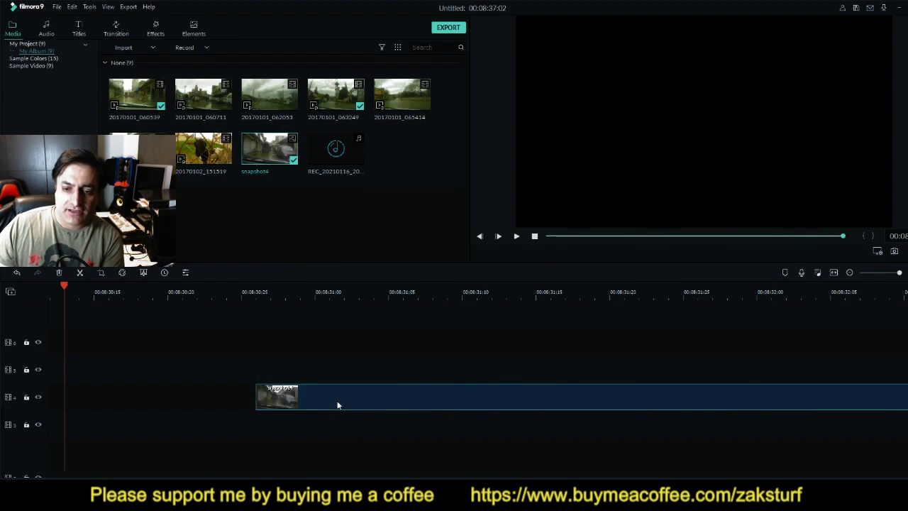
{"action": "key", "text": "Delete"}
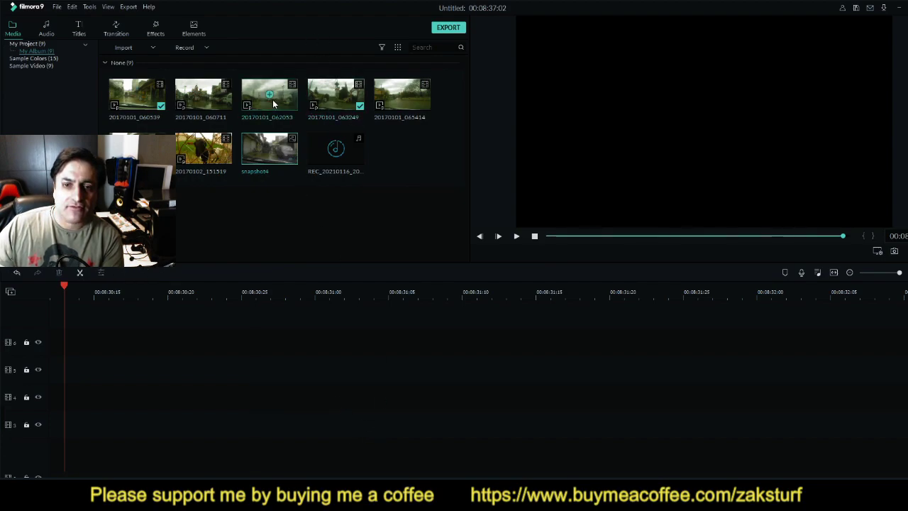
Place clip 20170101_071749 on track 5 and split it at 00:08:42:05
{"action": "scroll", "coordinate": [476, 376], "scroll_direction": "right", "scroll_amount": 1}
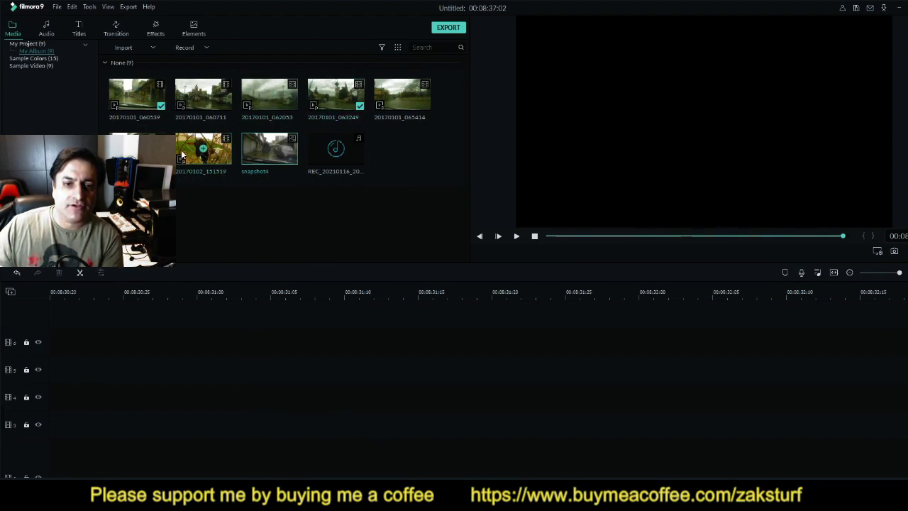
{"action": "left_click_drag", "start_coordinate": [269, 149], "coordinate": [44, 375]}
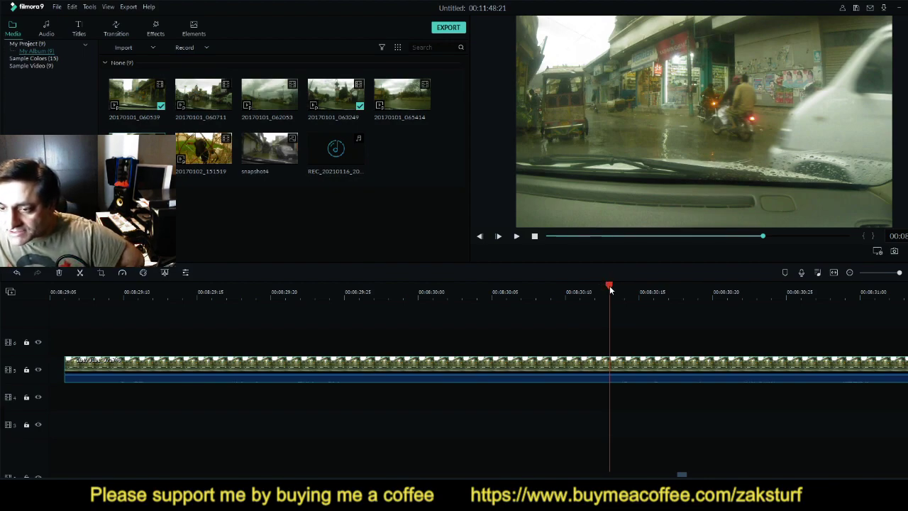
{"action": "left_click_drag", "start_coordinate": [607, 284], "coordinate": [819, 301]}
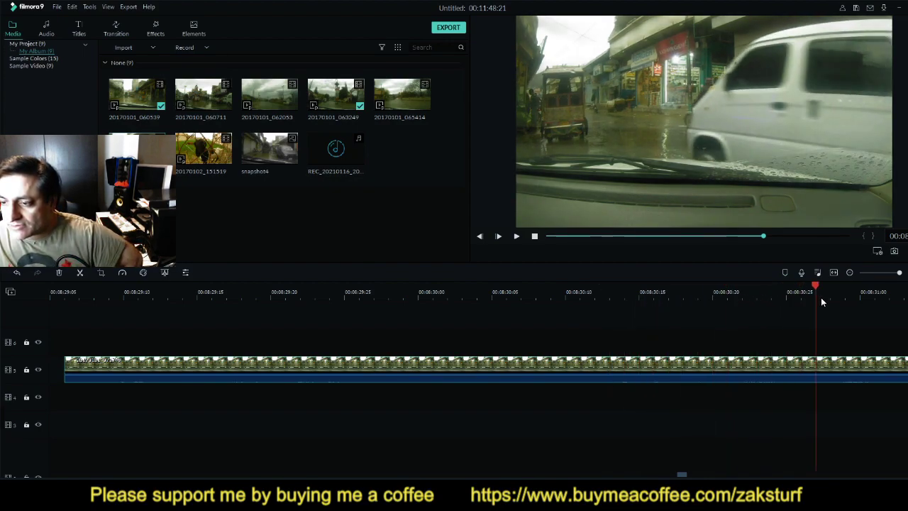
{"action": "left_click_drag", "start_coordinate": [679, 471], "coordinate": [696, 469]}
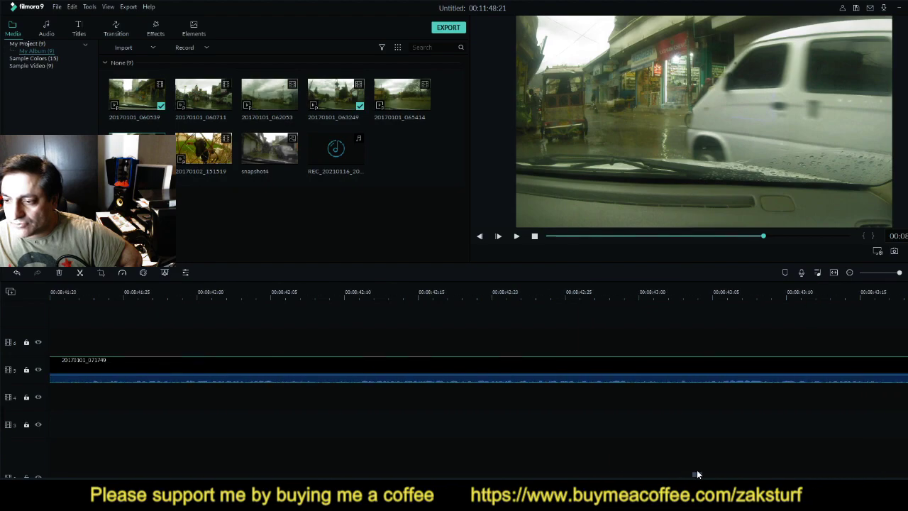
{"action": "left_click", "coordinate": [552, 287]}
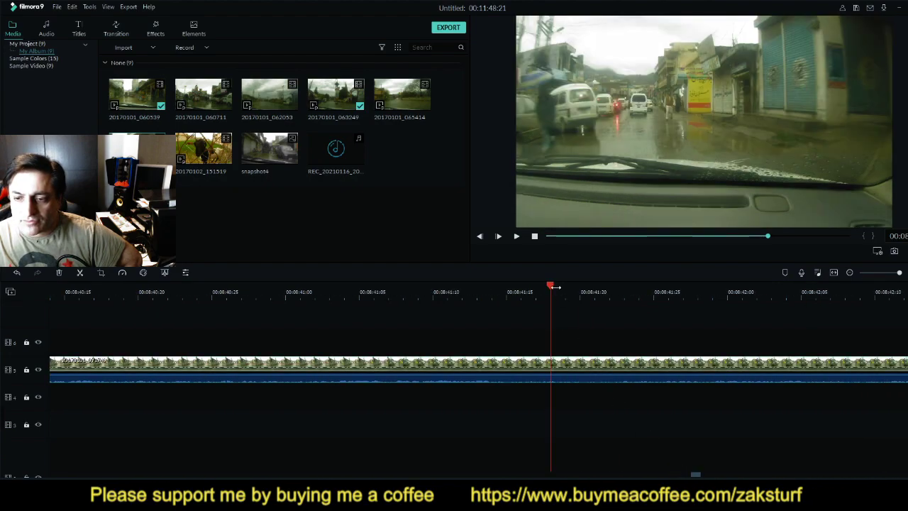
{"action": "left_click_drag", "start_coordinate": [550, 287], "coordinate": [810, 305]}
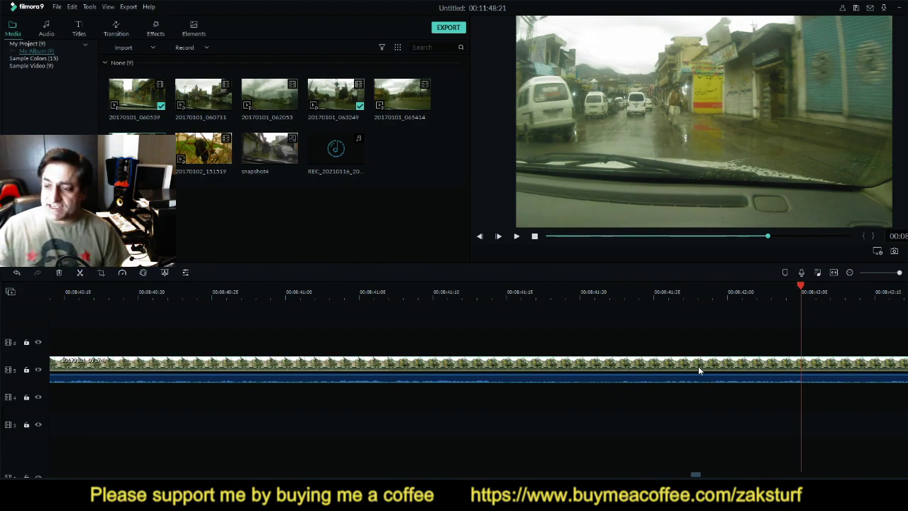
{"action": "left_click", "coordinate": [79, 273]}
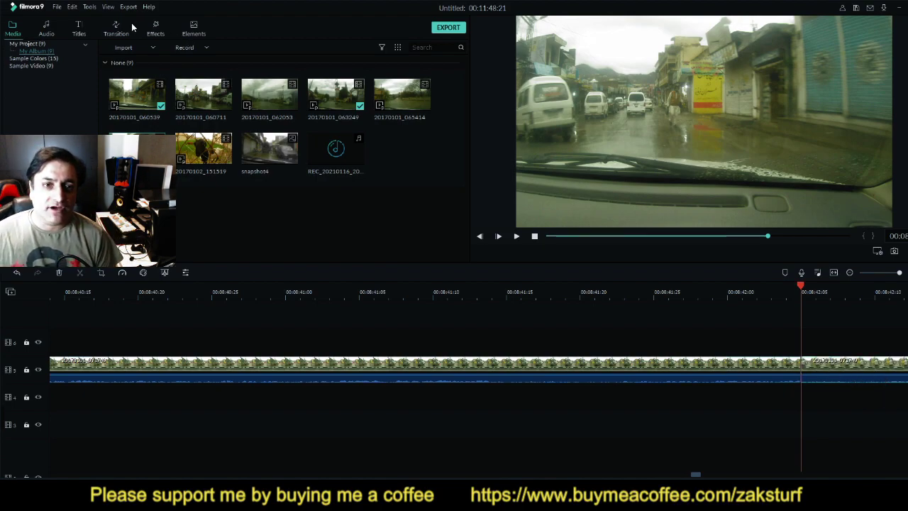
Try the Dissolve transition at the split on track 5, playing it back before removing it
{"action": "left_click", "coordinate": [114, 30]}
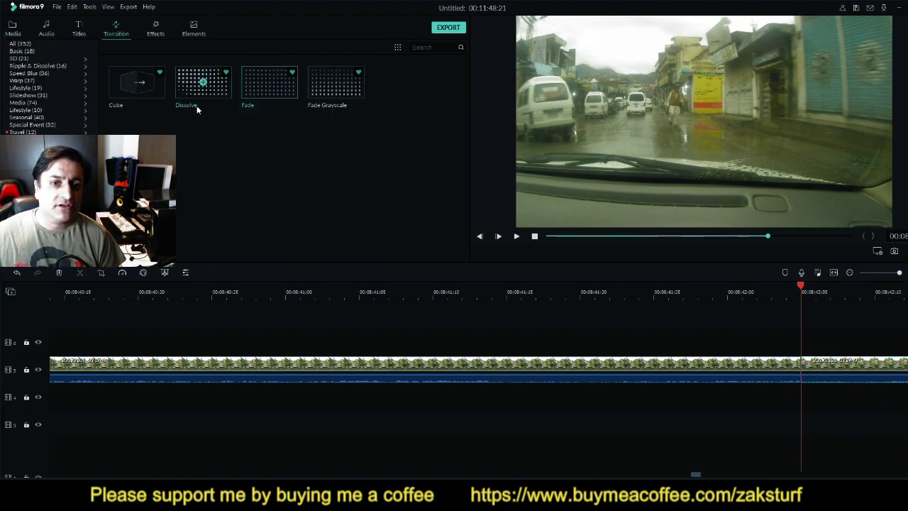
{"action": "left_click_drag", "start_coordinate": [204, 82], "coordinate": [776, 371]}
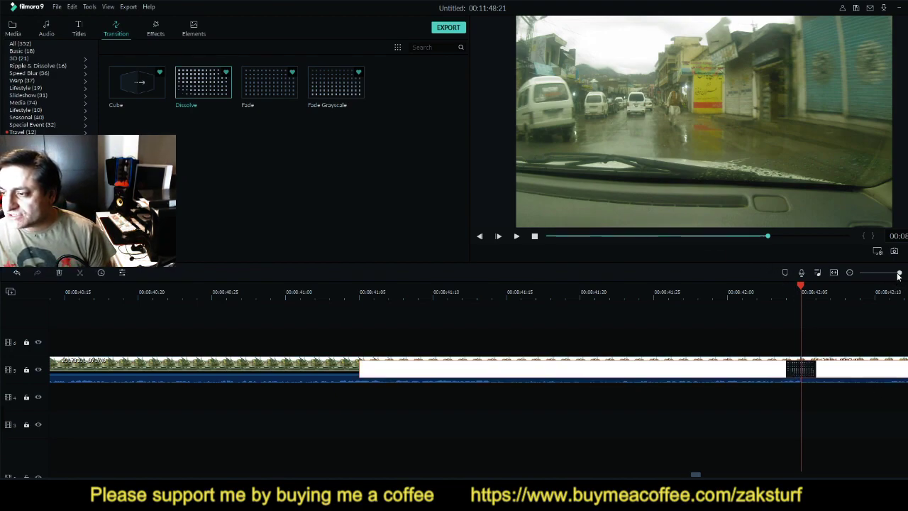
{"action": "left_click_drag", "start_coordinate": [800, 285], "coordinate": [506, 287]}
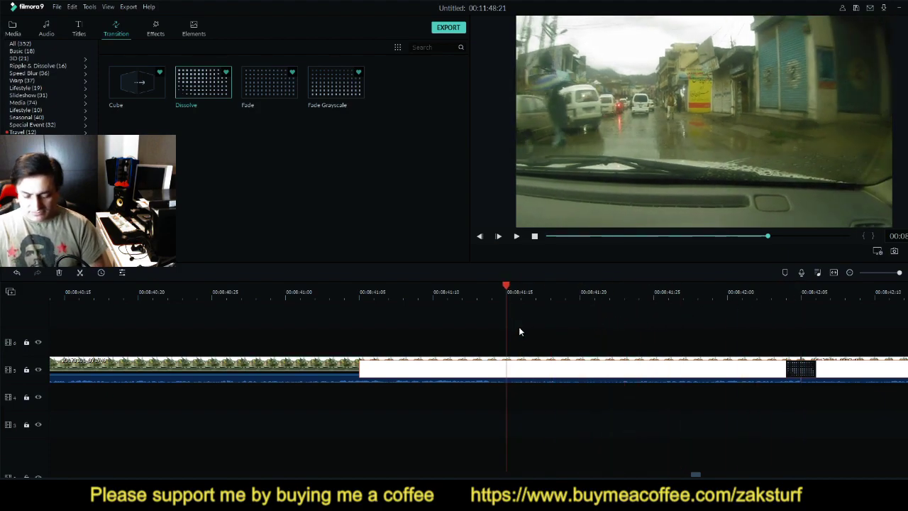
{"action": "key", "text": "space"}
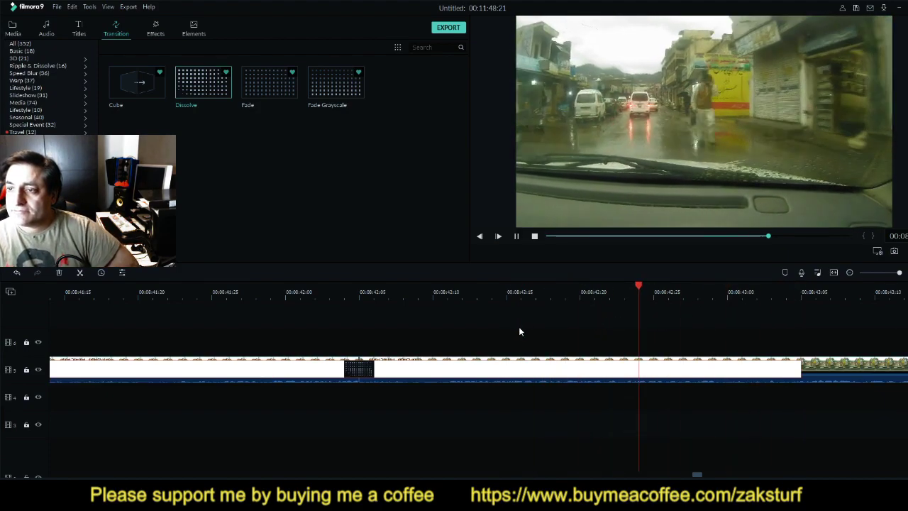
{"action": "key", "text": "space"}
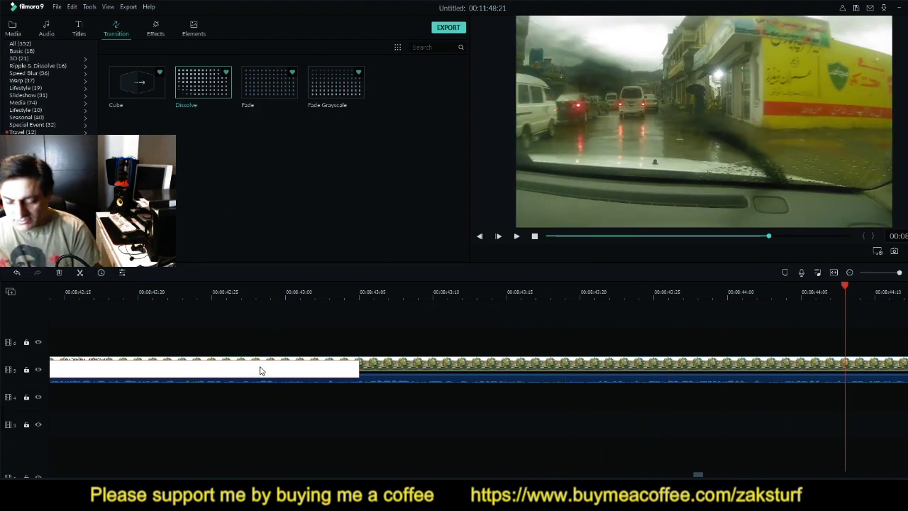
{"action": "key", "text": "Delete"}
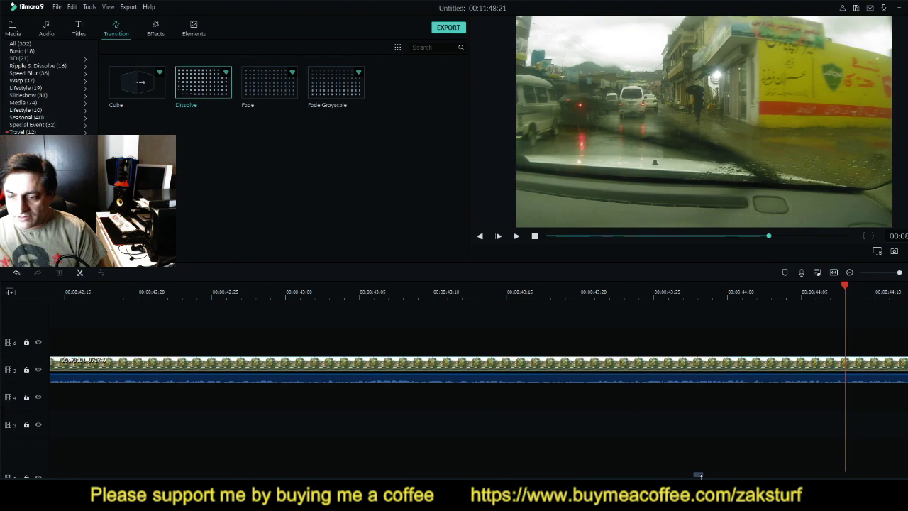
Reduce the height of tracks 3 and 4 and enlarge track 5 so its thumbnails and waveform appear bigger
{"action": "left_click_drag", "start_coordinate": [700, 476], "coordinate": [693, 476]}
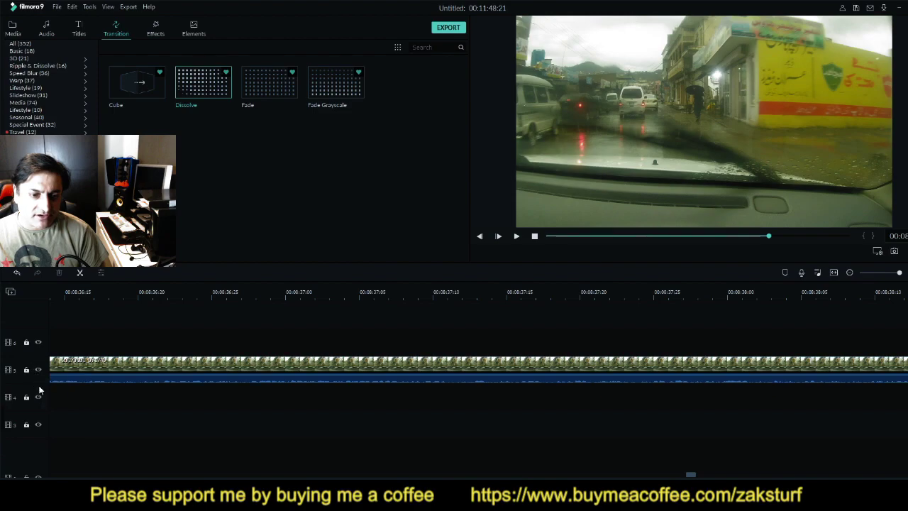
{"action": "left_click_drag", "start_coordinate": [46, 383], "coordinate": [46, 400]}
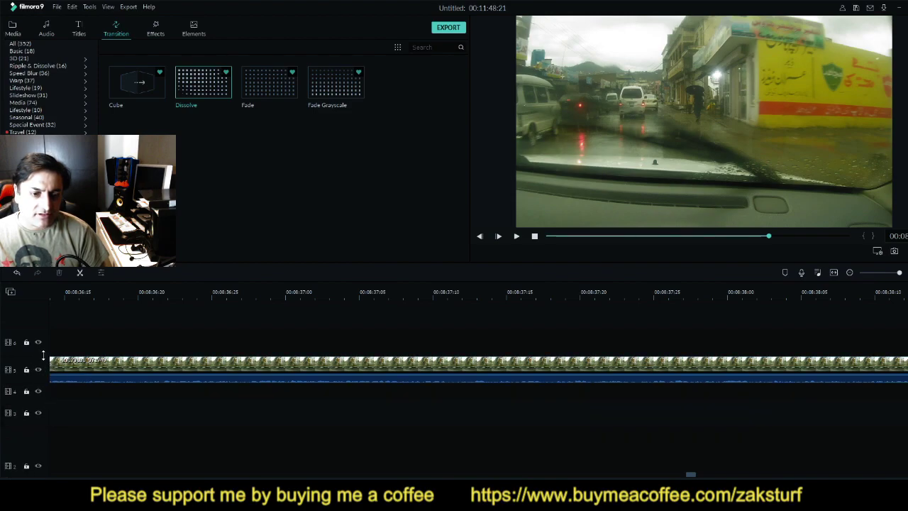
{"action": "left_click_drag", "start_coordinate": [42, 356], "coordinate": [38, 289]}
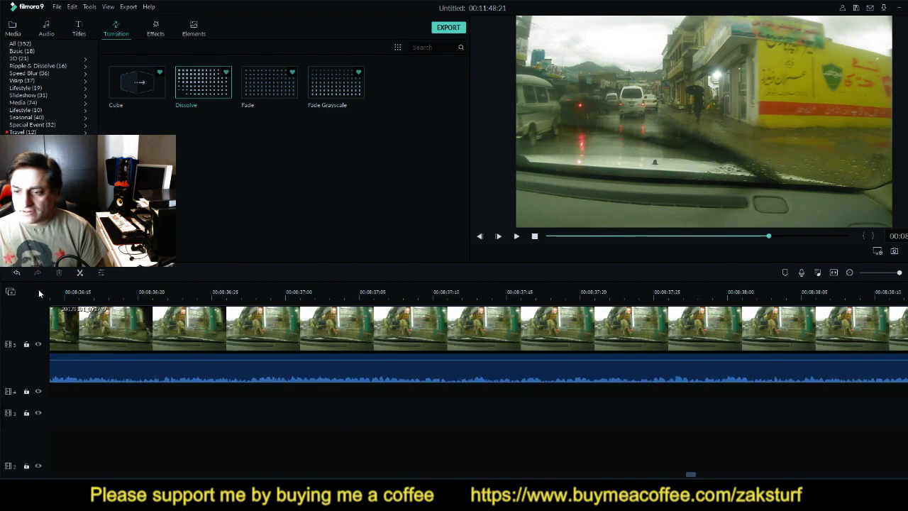
Move the longer part of the split clip to the start of track 5 and butt the extended shorter part against its end
{"action": "mouse_move", "coordinate": [690, 474]}
{"action": "left_mouse_down"}
{"action": "mouse_move", "coordinate": [653, 476]}
{"action": "mouse_move", "coordinate": [701, 476]}
{"action": "left_mouse_up"}
{"action": "left_click", "coordinate": [833, 273]}
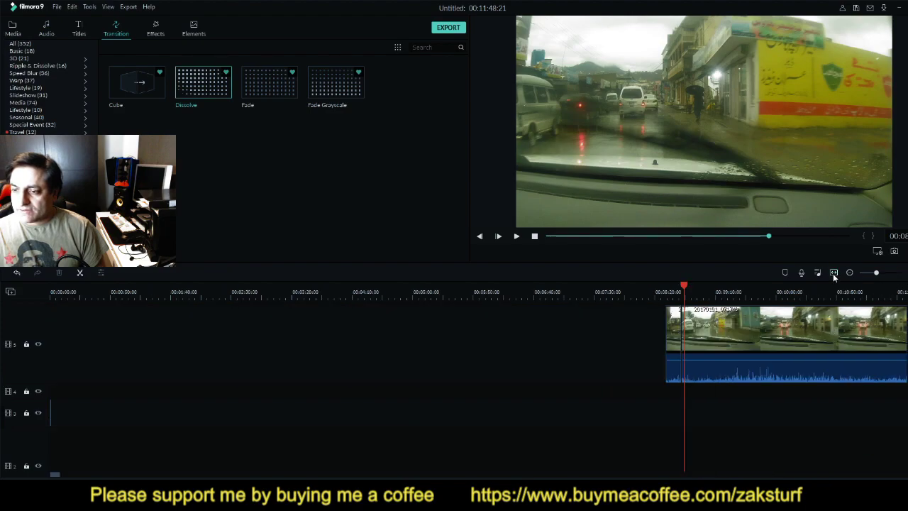
{"action": "left_click_drag", "start_coordinate": [790, 336], "coordinate": [148, 357]}
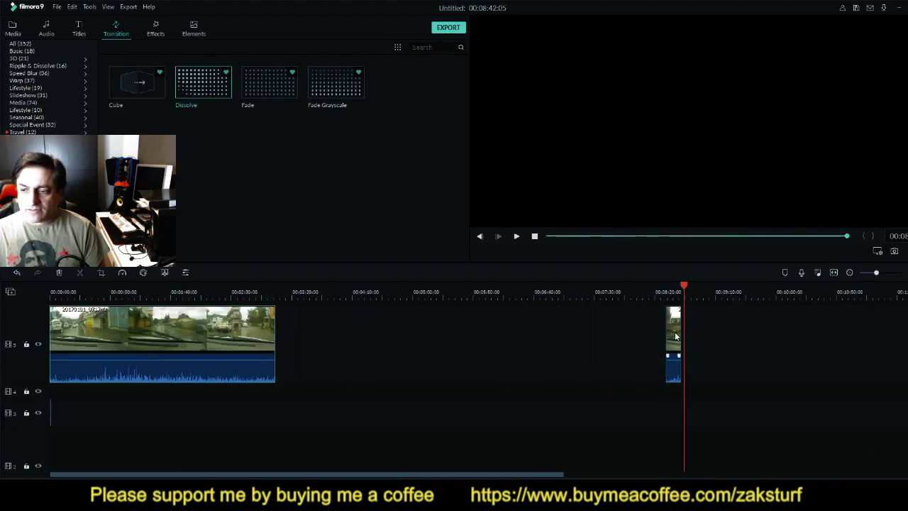
{"action": "mouse_move", "coordinate": [675, 336]}
{"action": "left_mouse_down"}
{"action": "mouse_move", "coordinate": [462, 337]}
{"action": "mouse_move", "coordinate": [683, 342]}
{"action": "left_mouse_up"}
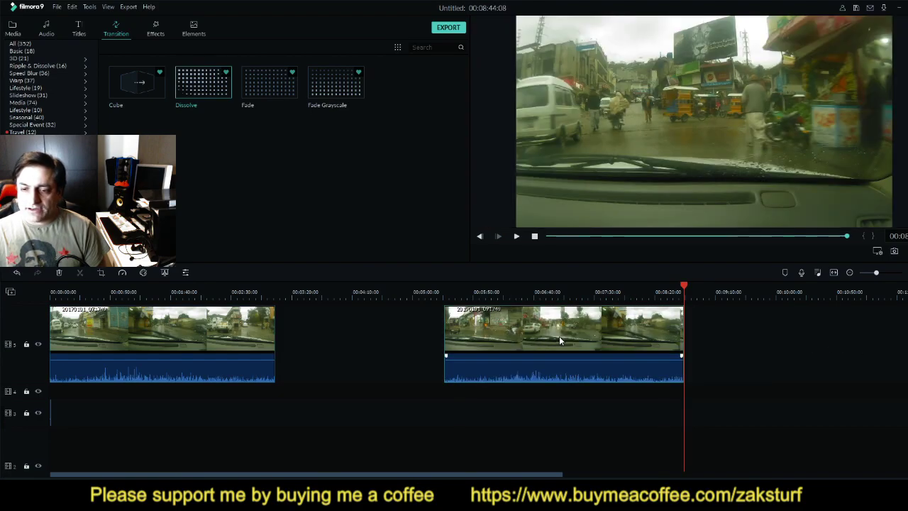
{"action": "left_click_drag", "start_coordinate": [559, 336], "coordinate": [391, 349]}
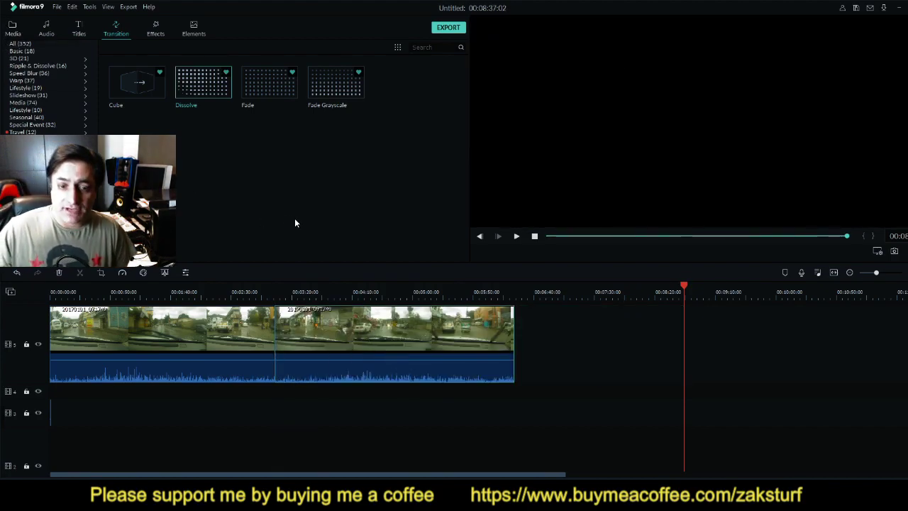
Apply the favourite Dissolve transition at the junction between the two clips on track 5
{"action": "left_click_drag", "start_coordinate": [203, 82], "coordinate": [275, 333]}
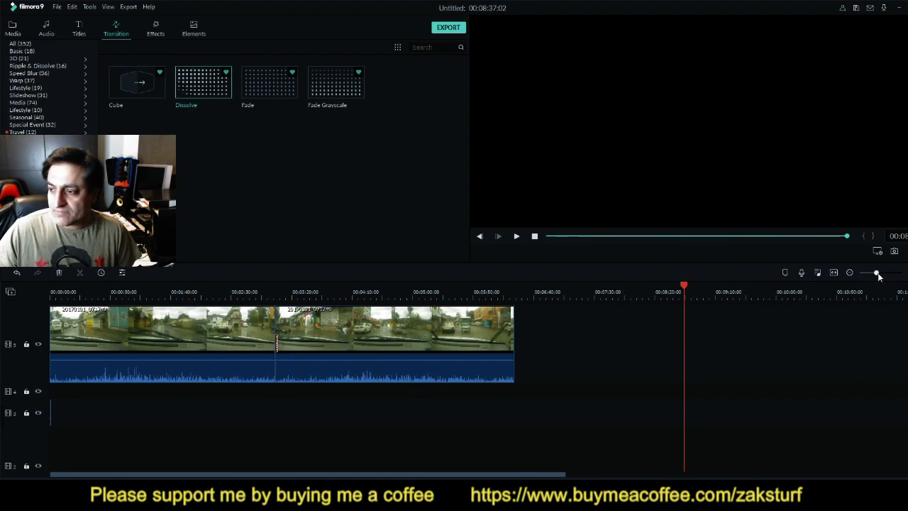
{"action": "left_click_drag", "start_coordinate": [877, 274], "coordinate": [881, 274]}
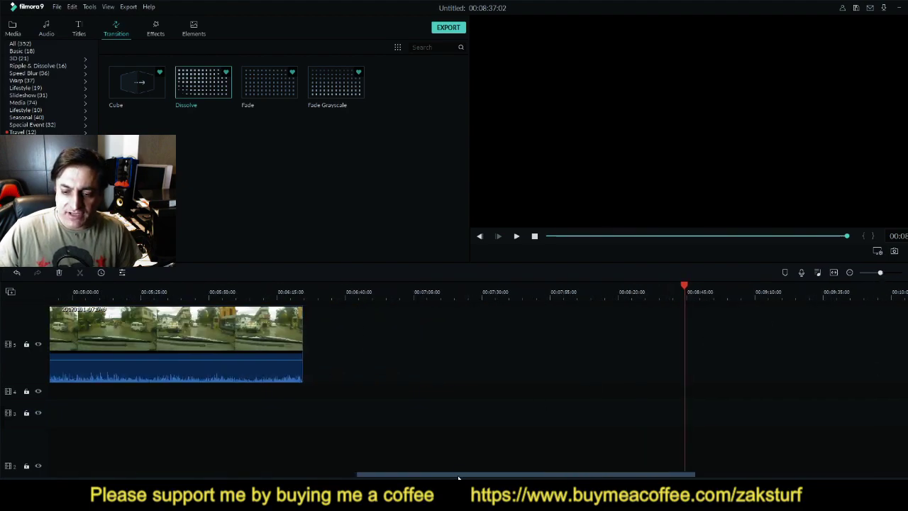
{"action": "left_click_drag", "start_coordinate": [458, 474], "coordinate": [399, 477]}
{"action": "scroll", "coordinate": [476, 392], "scroll_direction": "right", "scroll_amount": 1}
{"action": "scroll", "coordinate": [799, 456], "scroll_direction": "right", "scroll_amount": 6}
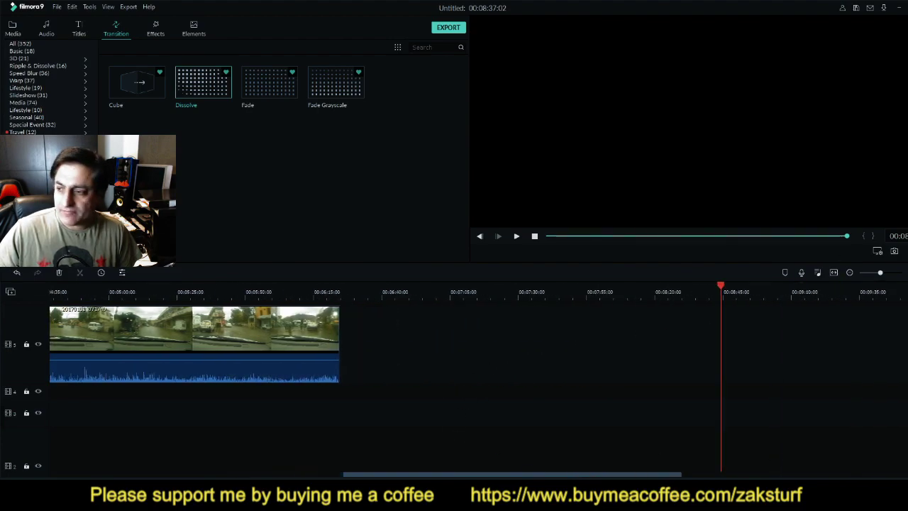
{"action": "scroll", "coordinate": [874, 280], "scroll_direction": "right", "scroll_amount": 10}
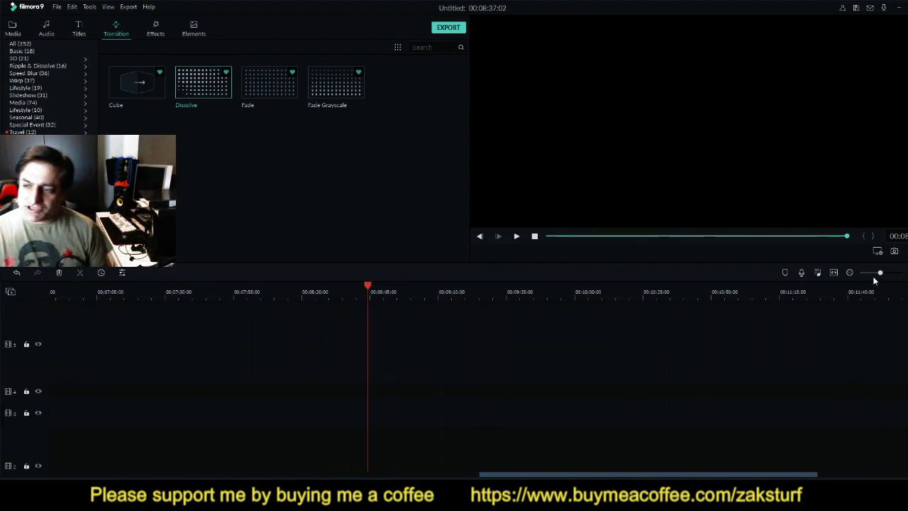
{"action": "scroll", "coordinate": [874, 280], "scroll_direction": "right", "scroll_amount": 3}
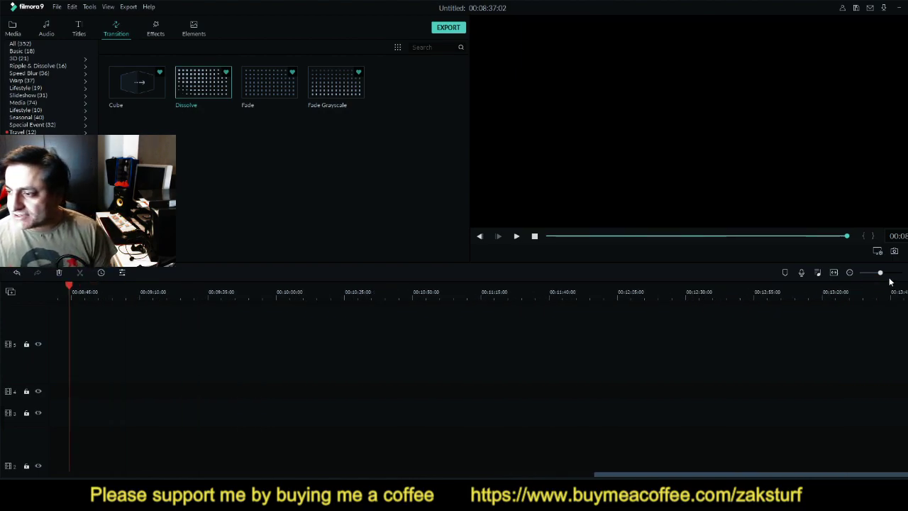
{"action": "left_click_drag", "start_coordinate": [879, 275], "coordinate": [890, 272]}
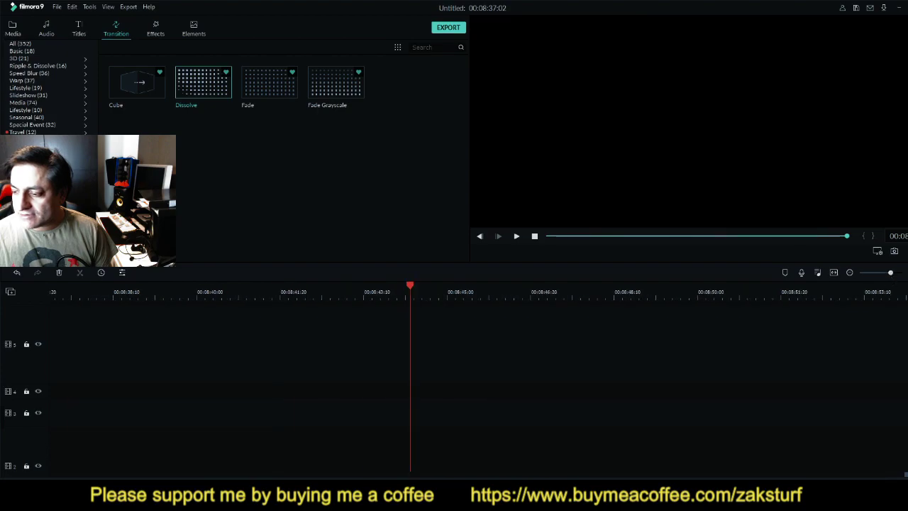
{"action": "left_click_drag", "start_coordinate": [902, 474], "coordinate": [502, 475]}
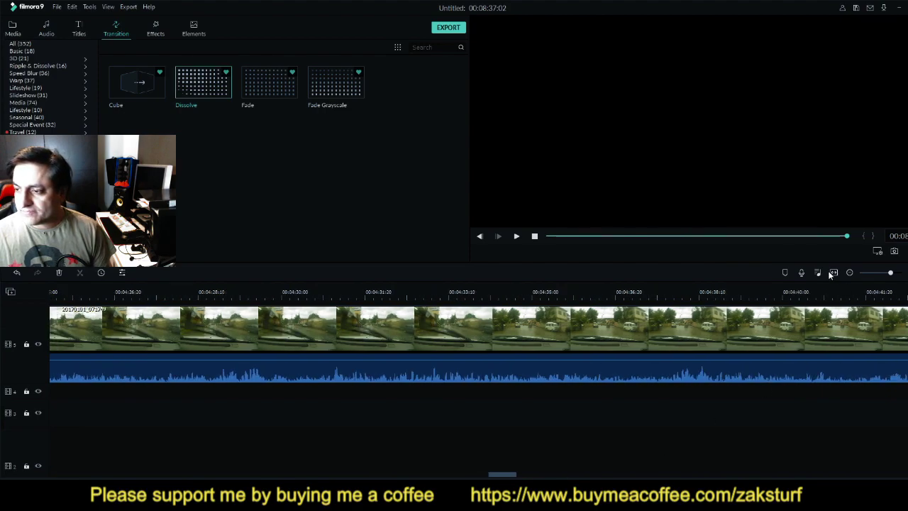
{"action": "left_click", "coordinate": [833, 272]}
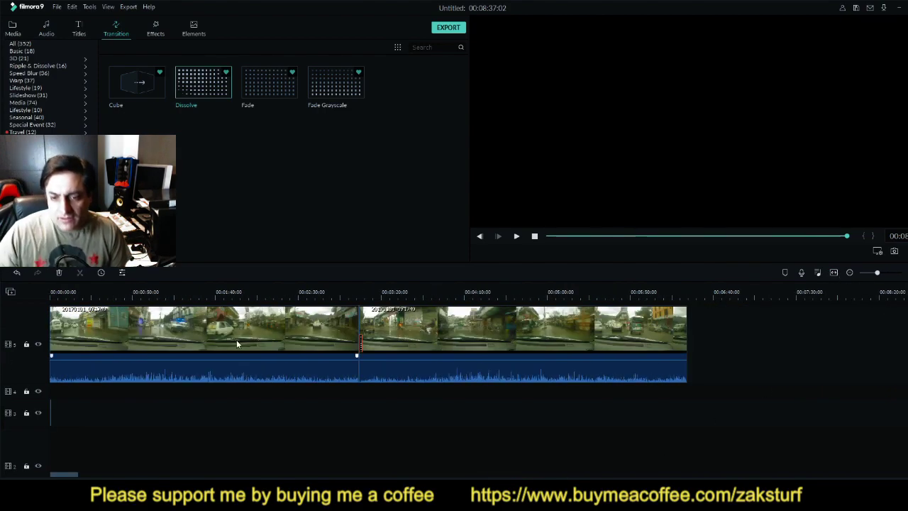
Extend the Dissolve transition across both sides of the cut to about 7 seconds and play it back
{"action": "left_click", "coordinate": [357, 296]}
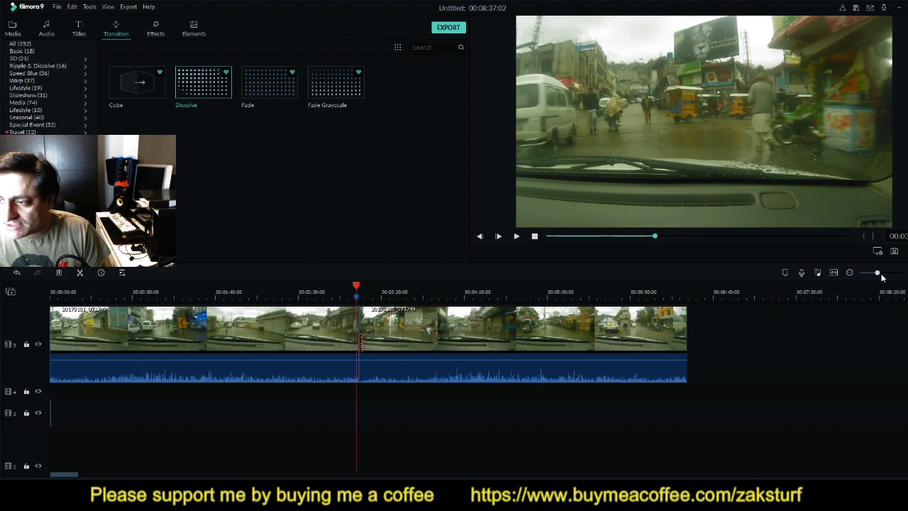
{"action": "left_click_drag", "start_coordinate": [878, 274], "coordinate": [887, 273]}
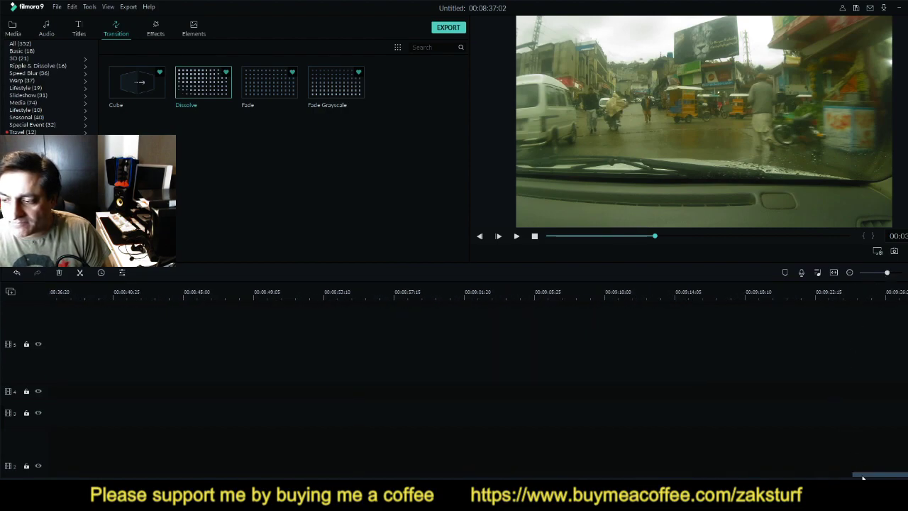
{"action": "left_click_drag", "start_coordinate": [863, 477], "coordinate": [334, 474]}
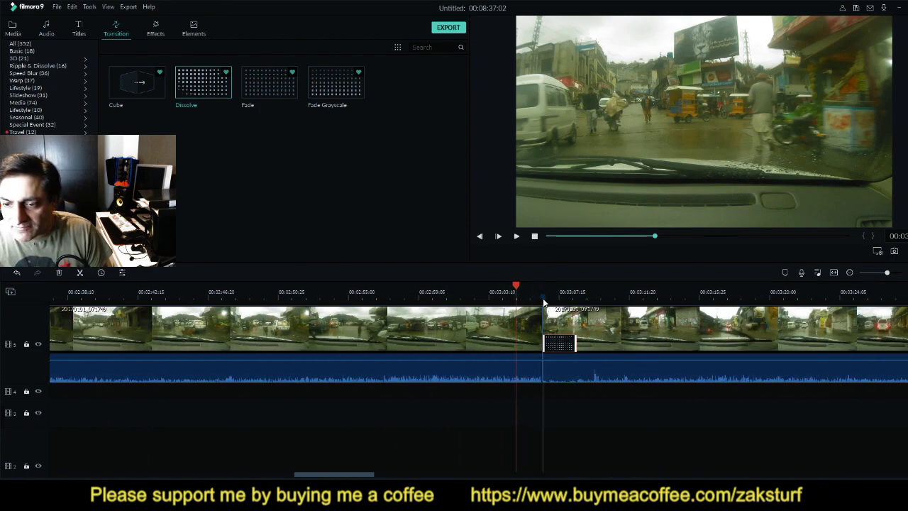
{"action": "left_click", "coordinate": [542, 297]}
{"action": "left_click_drag", "start_coordinate": [545, 345], "coordinate": [517, 345]}
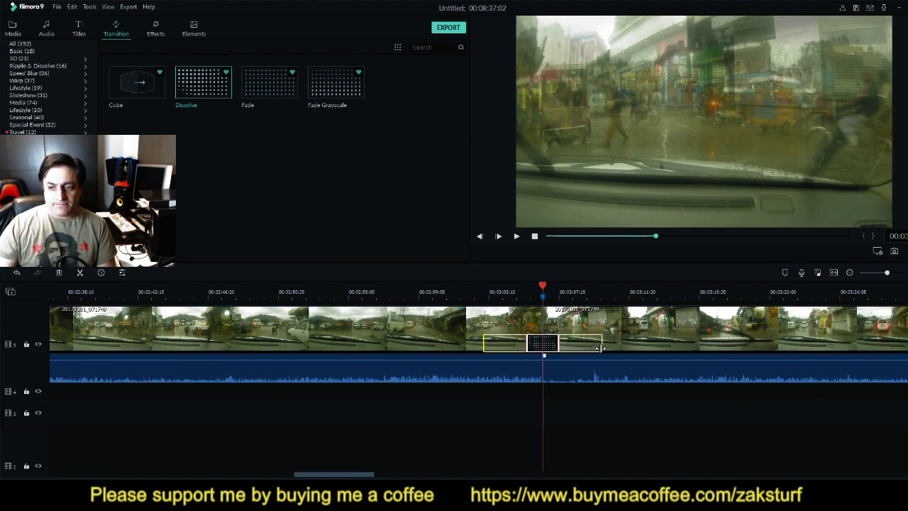
{"action": "left_click_drag", "start_coordinate": [600, 348], "coordinate": [600, 347]}
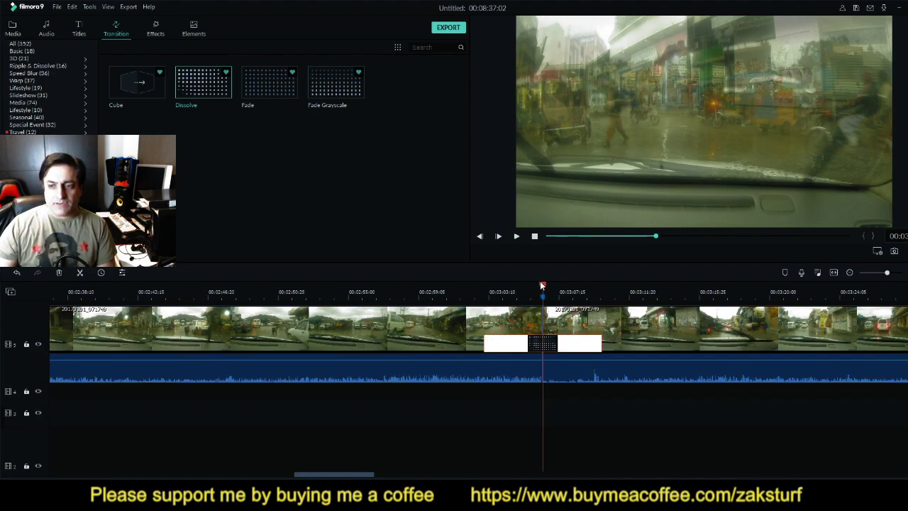
{"action": "left_click_drag", "start_coordinate": [544, 285], "coordinate": [474, 286]}
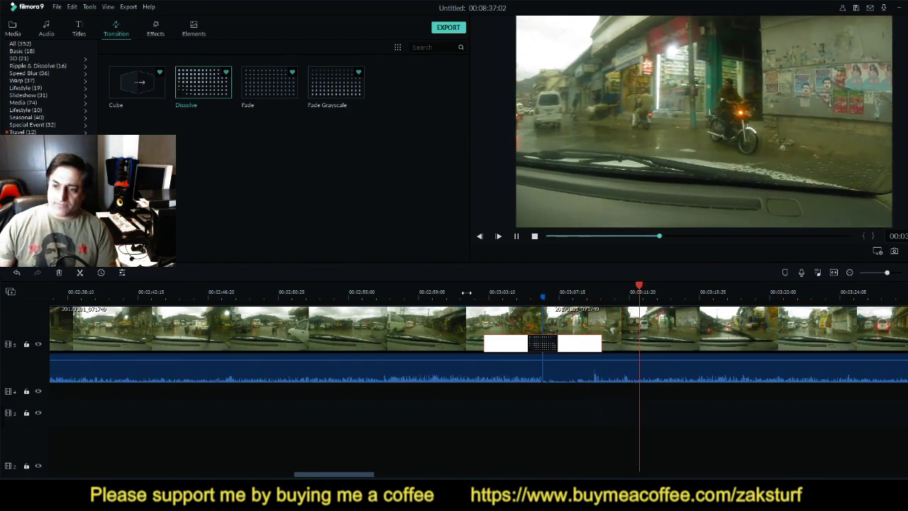
{"action": "key", "text": "space"}
Set the Dissolve transition's duration to 5 seconds and play the transition back
{"action": "double_click", "coordinate": [545, 346]}
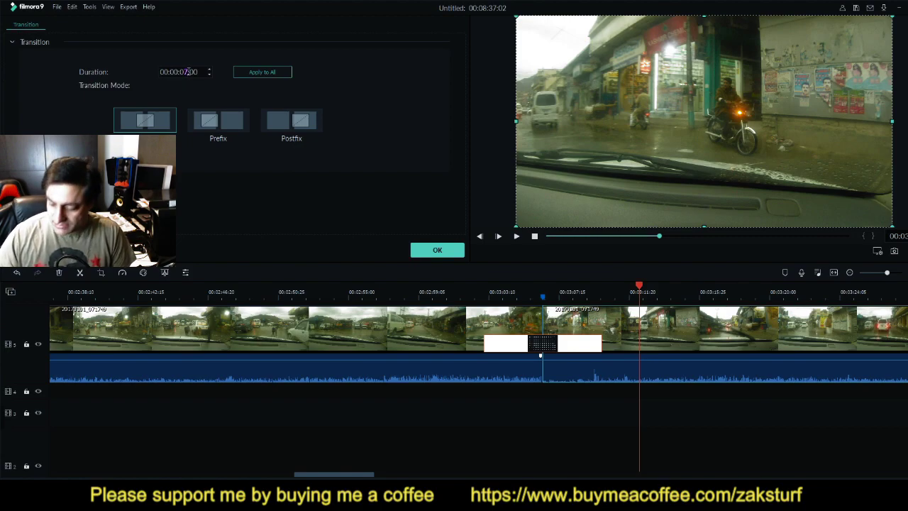
{"action": "type", "text": "5"}
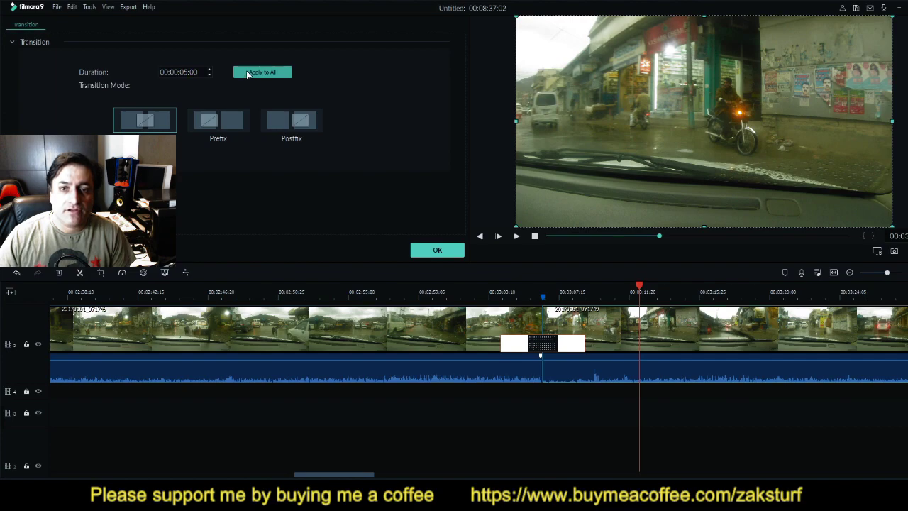
{"action": "left_click", "coordinate": [423, 249]}
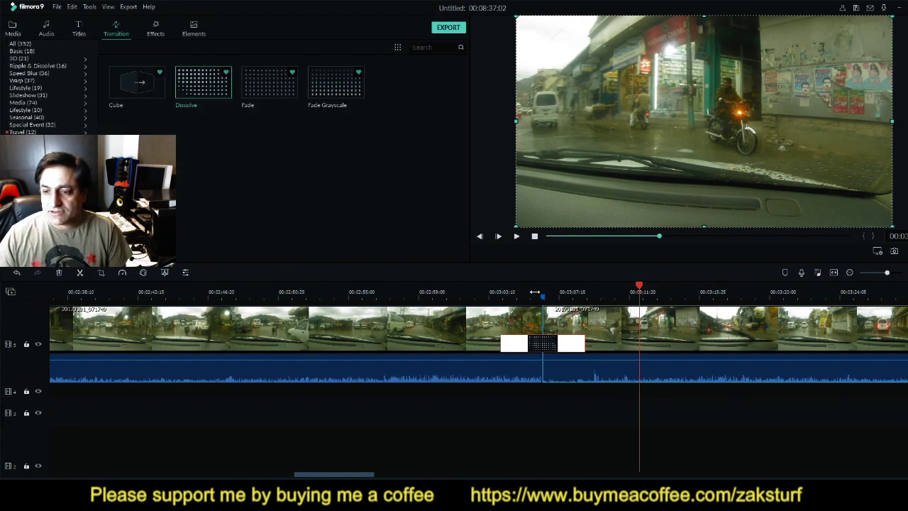
{"action": "left_click", "coordinate": [461, 303]}
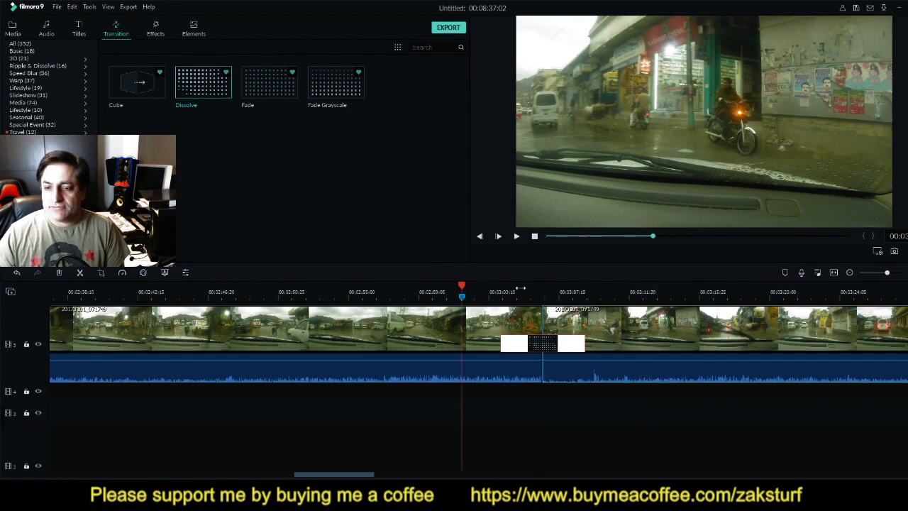
{"action": "key", "text": "space"}
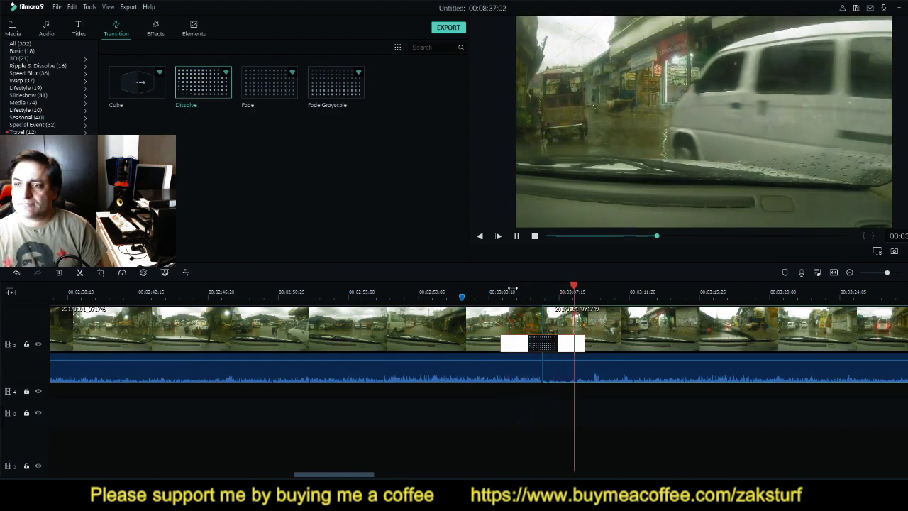
{"action": "key", "text": "space"}
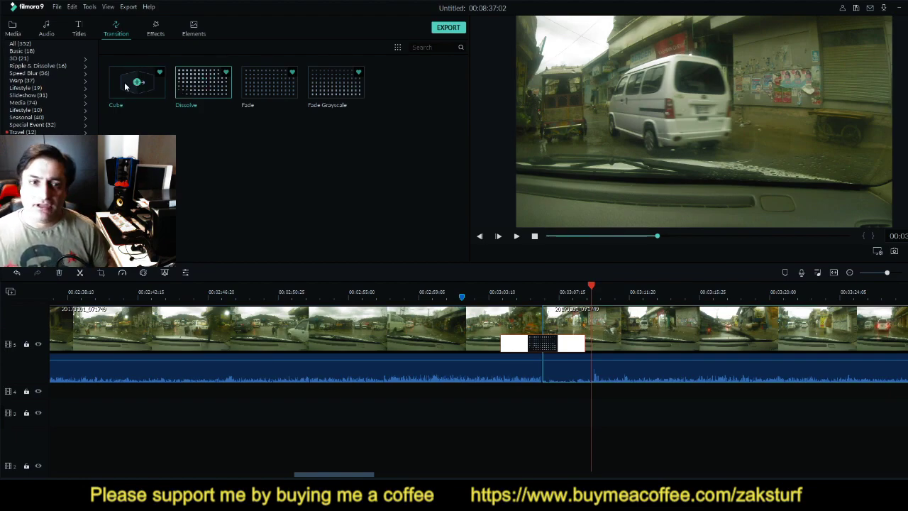
Replace the Dissolve transition between the two clips with the favourite Cube transition and play it back
{"action": "left_click_drag", "start_coordinate": [114, 86], "coordinate": [503, 347]}
{"action": "left_click_drag", "start_coordinate": [590, 287], "coordinate": [468, 288]}
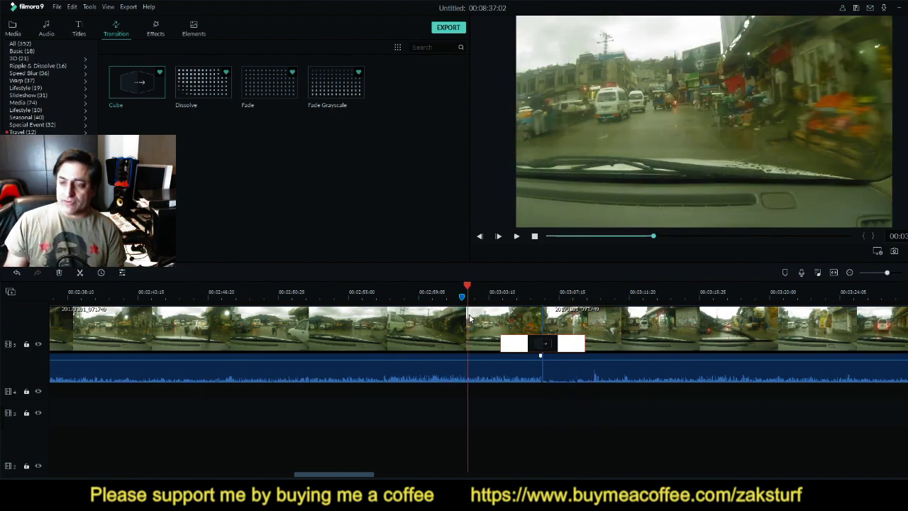
{"action": "key", "text": "space"}
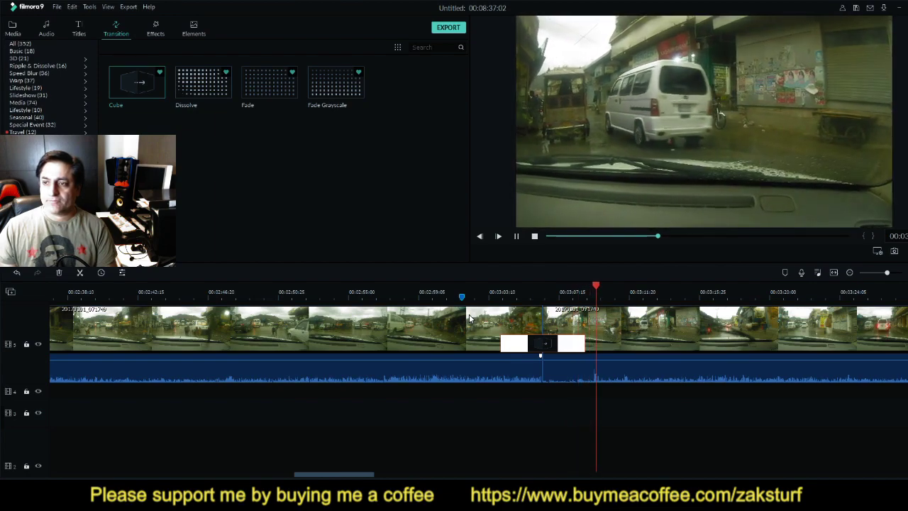
Replace the Cube transition between the two clips with a diagonal white-and-gold Glamour Couture transition from Special Event and play it back
{"action": "key", "text": "space"}
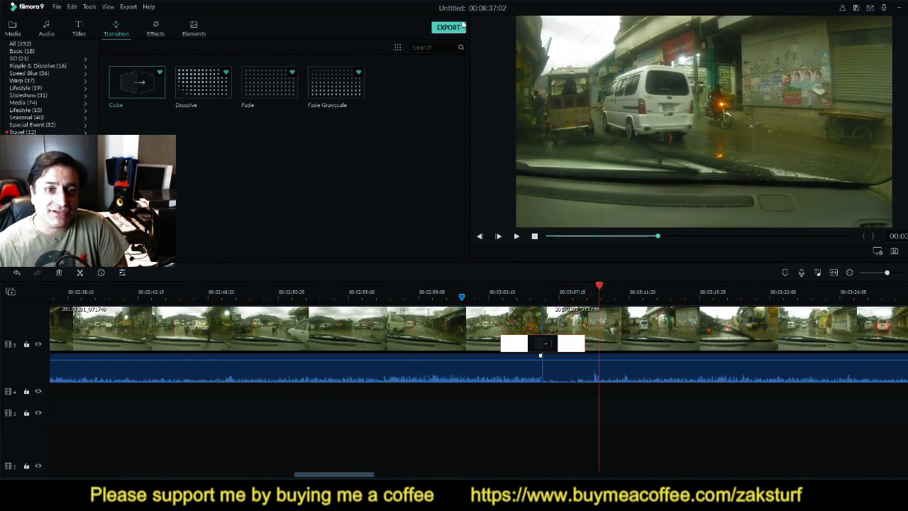
{"action": "left_click", "coordinate": [21, 125]}
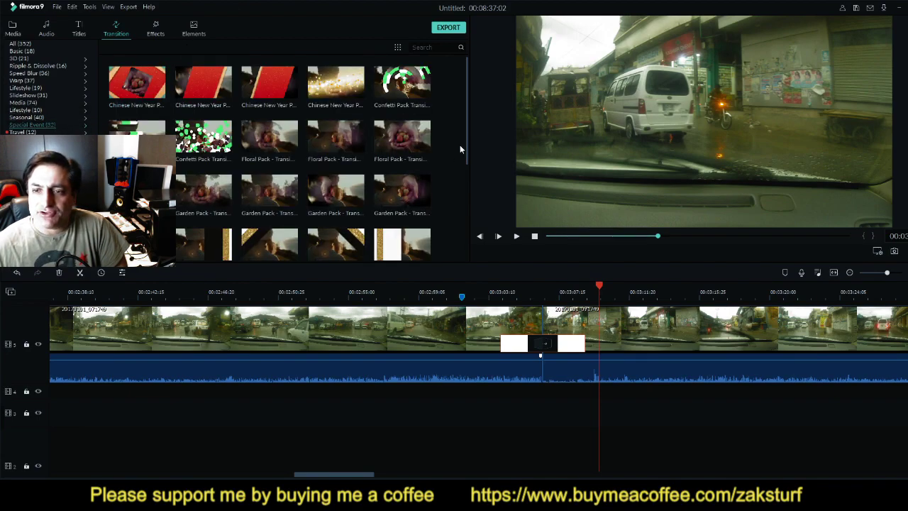
{"action": "left_click_drag", "start_coordinate": [466, 150], "coordinate": [450, 221]}
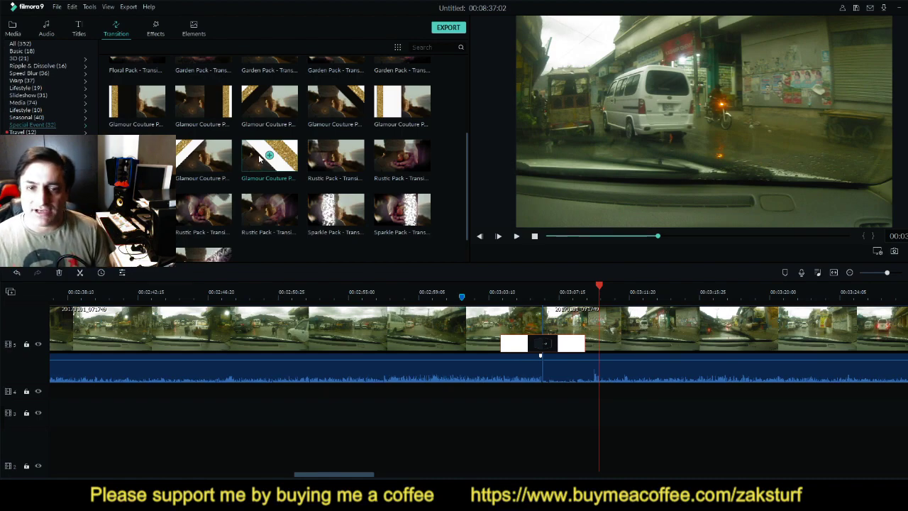
{"action": "left_click_drag", "start_coordinate": [321, 170], "coordinate": [521, 357]}
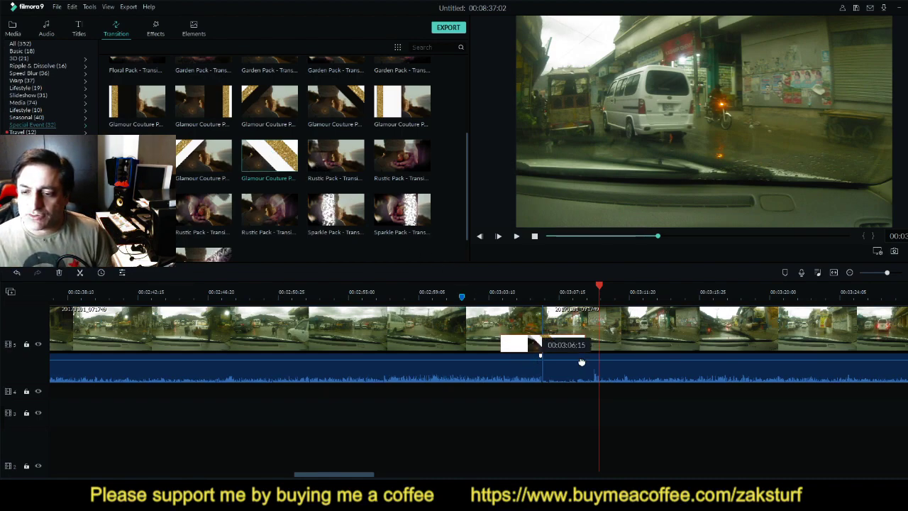
{"action": "left_click_drag", "start_coordinate": [604, 287], "coordinate": [477, 302]}
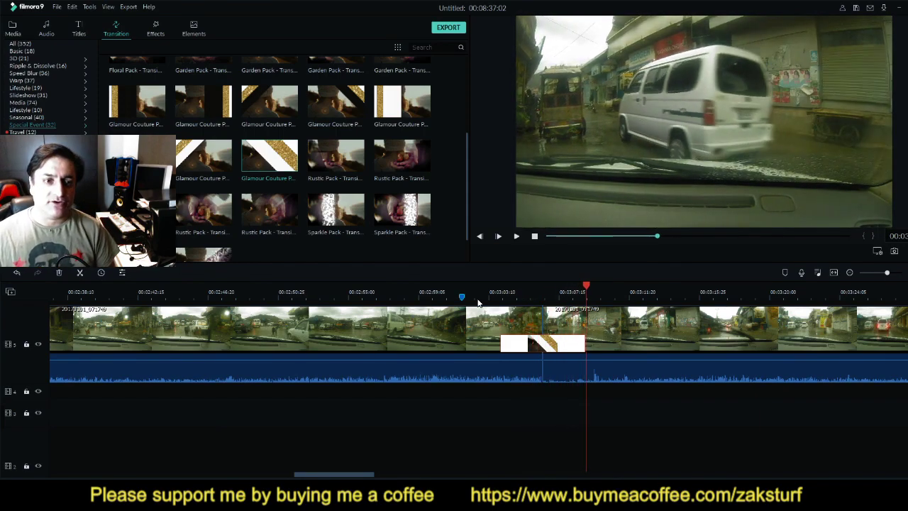
Replace the Glamour Couture transition with the Travel Memories ink-splash transition and play it back from just before the cut
{"action": "left_click", "coordinate": [10, 133]}
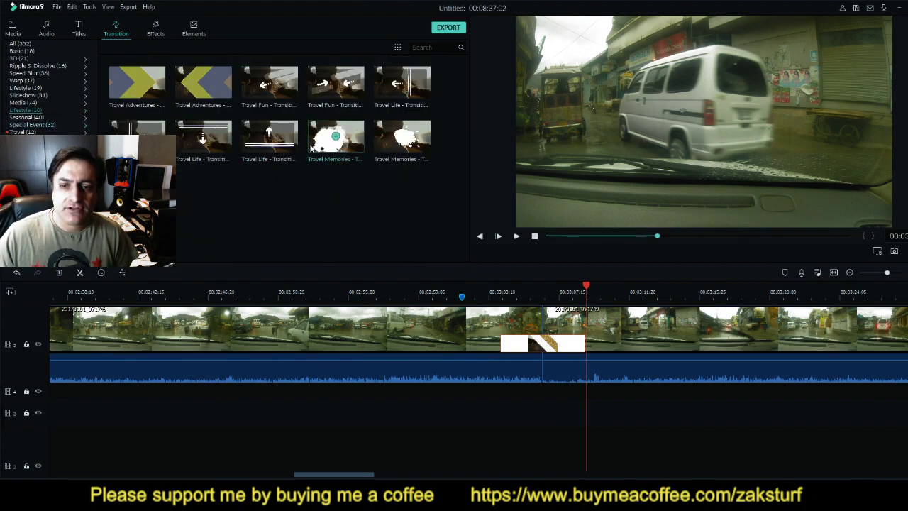
{"action": "left_click_drag", "start_coordinate": [312, 149], "coordinate": [533, 346]}
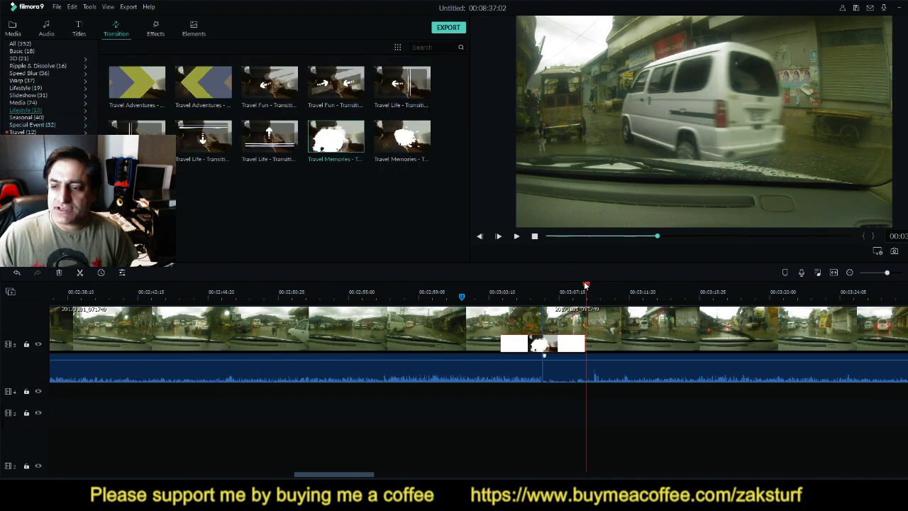
{"action": "left_click_drag", "start_coordinate": [586, 285], "coordinate": [478, 287]}
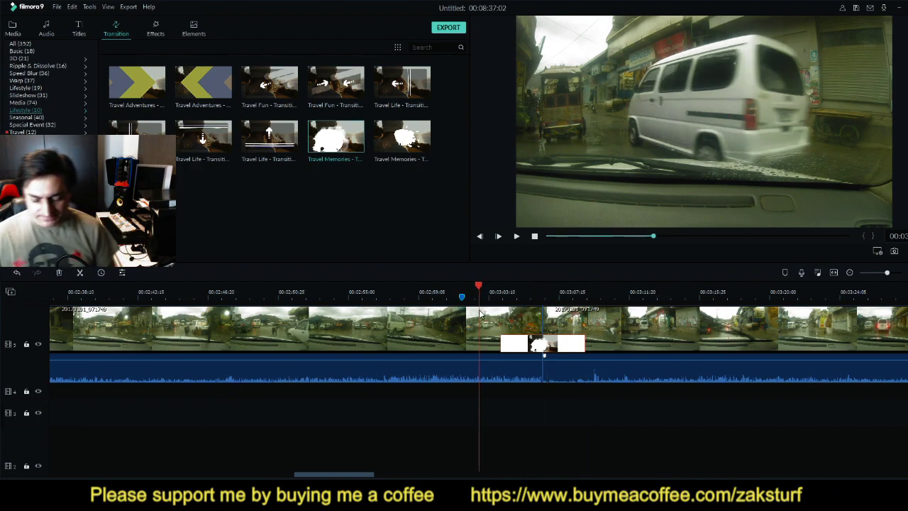
{"action": "key", "text": "space"}
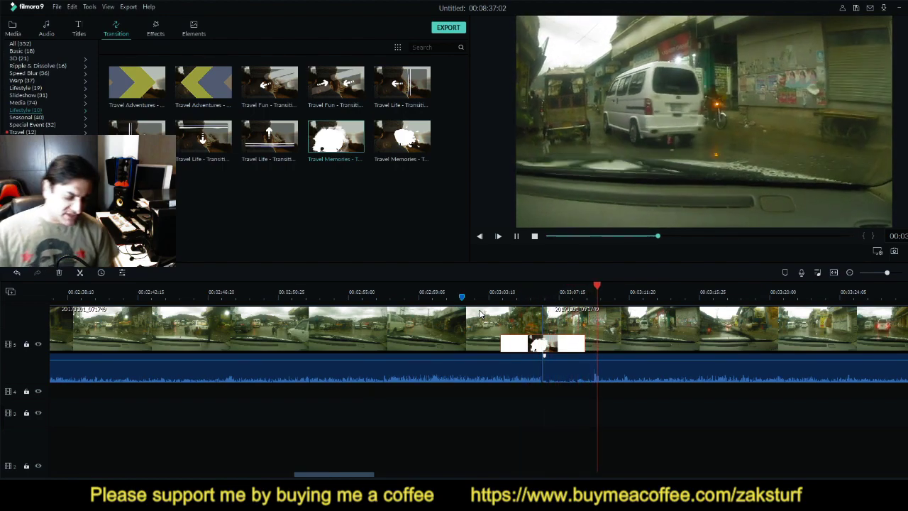
{"action": "key", "text": "space"}
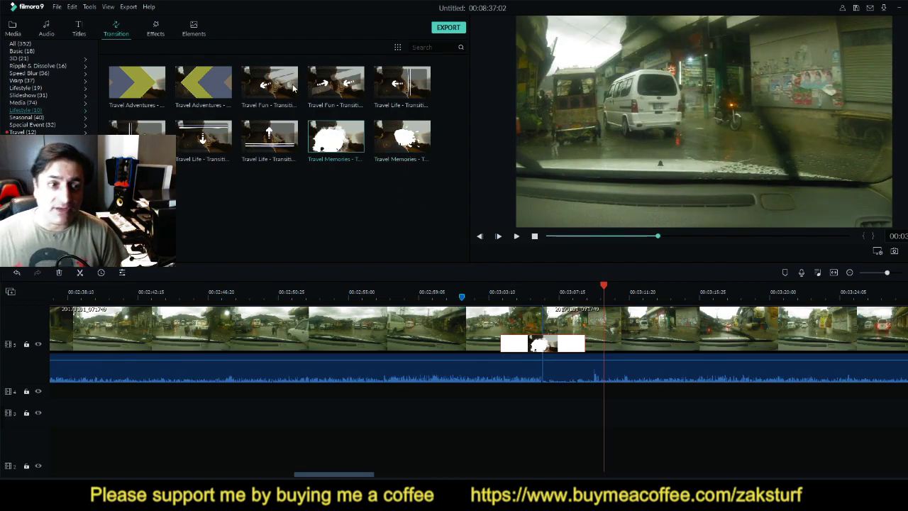
Replace the Travel Memories transition between the two clips with Cross Zoom from the Warp category and play it back
{"action": "left_click", "coordinate": [22, 82]}
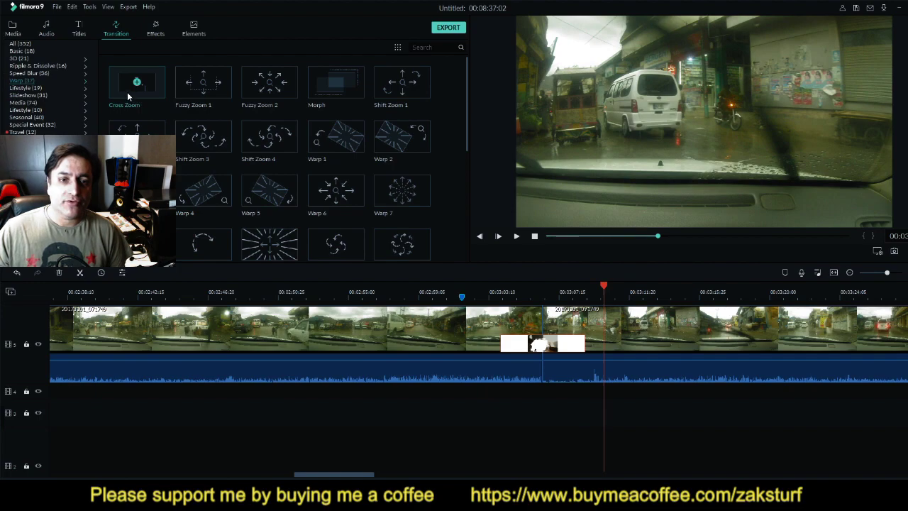
{"action": "left_click_drag", "start_coordinate": [128, 95], "coordinate": [526, 348]}
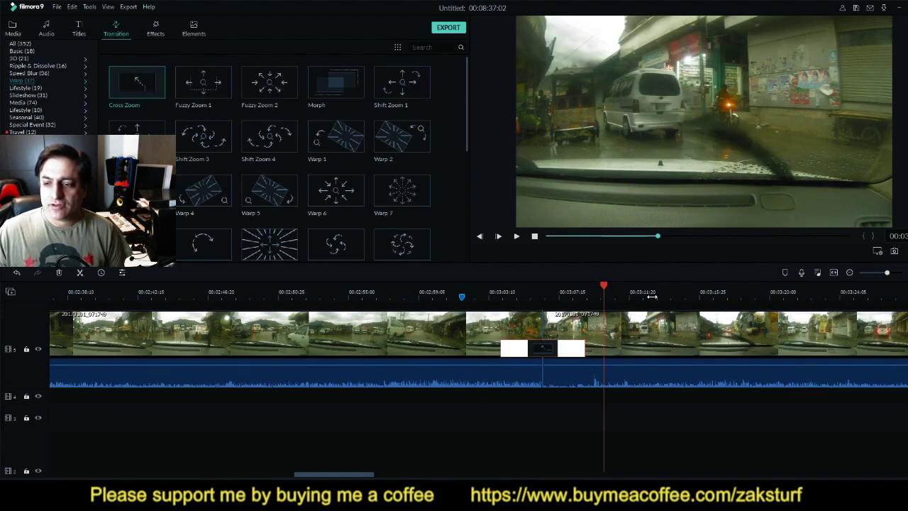
{"action": "left_click_drag", "start_coordinate": [603, 285], "coordinate": [481, 286]}
{"action": "key", "text": "space"}
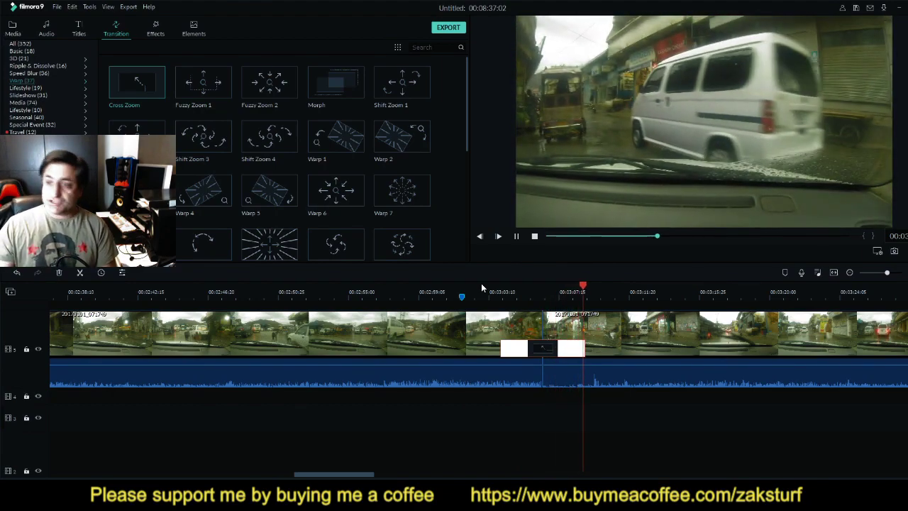
{"action": "key", "text": "space"}
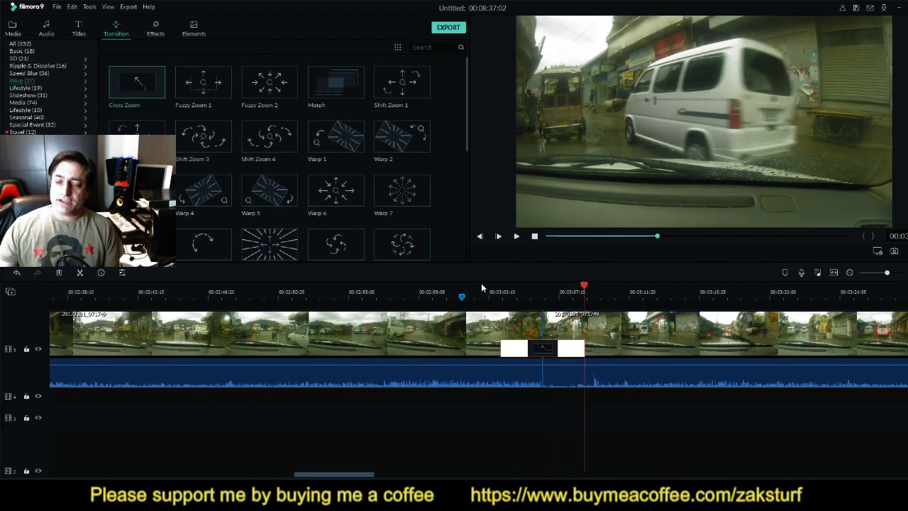
Add the Seasonal filter Modern Grunge Filter Channel Split Blue on track 6 and extend it to the end of the video, lasting 00:04:52:01
{"action": "left_click", "coordinate": [155, 29]}
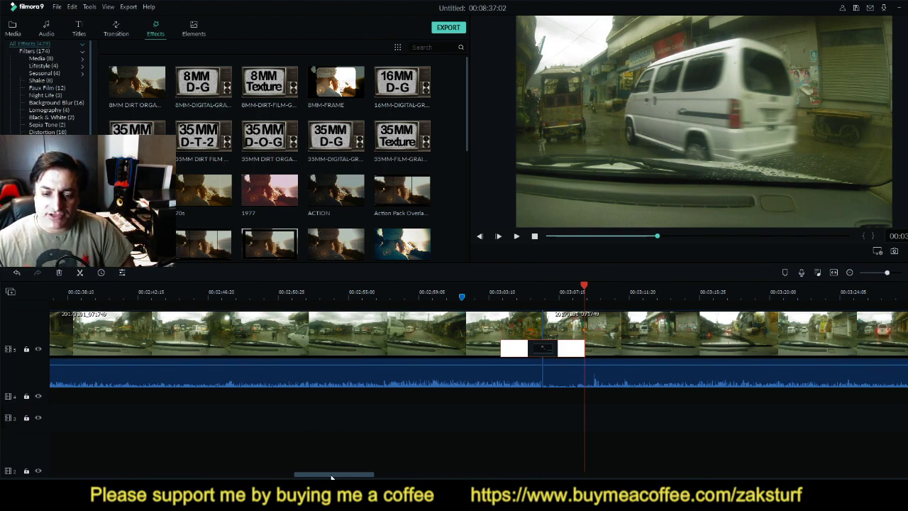
{"action": "left_click_drag", "start_coordinate": [331, 477], "coordinate": [230, 473]}
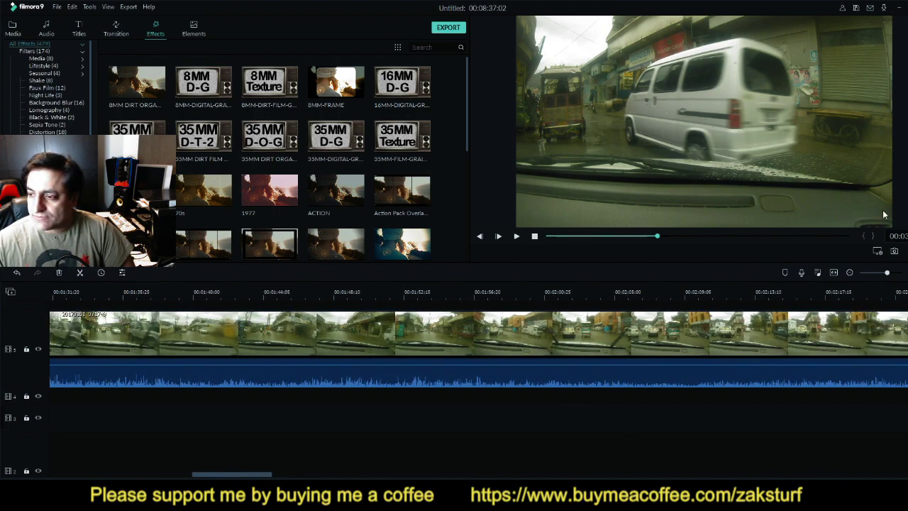
{"action": "left_click", "coordinate": [833, 275]}
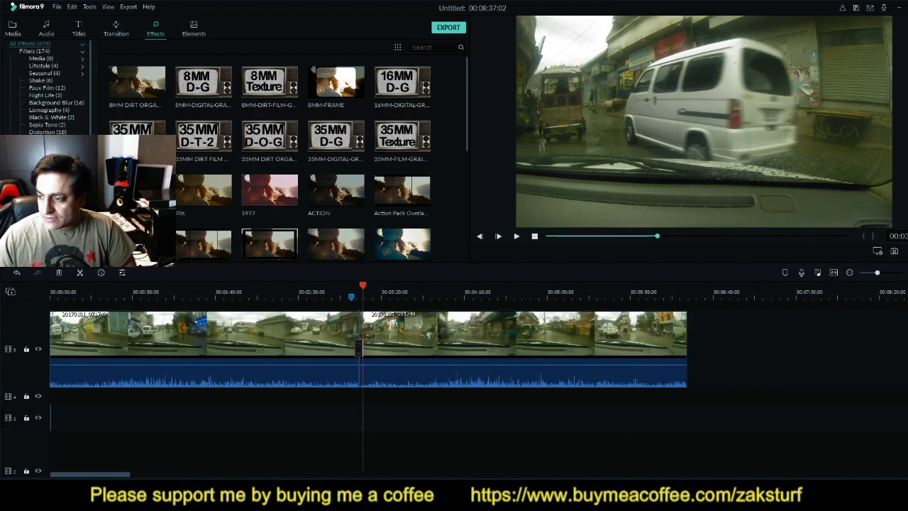
{"action": "scroll", "coordinate": [369, 383], "scroll_direction": "up", "scroll_amount": 3}
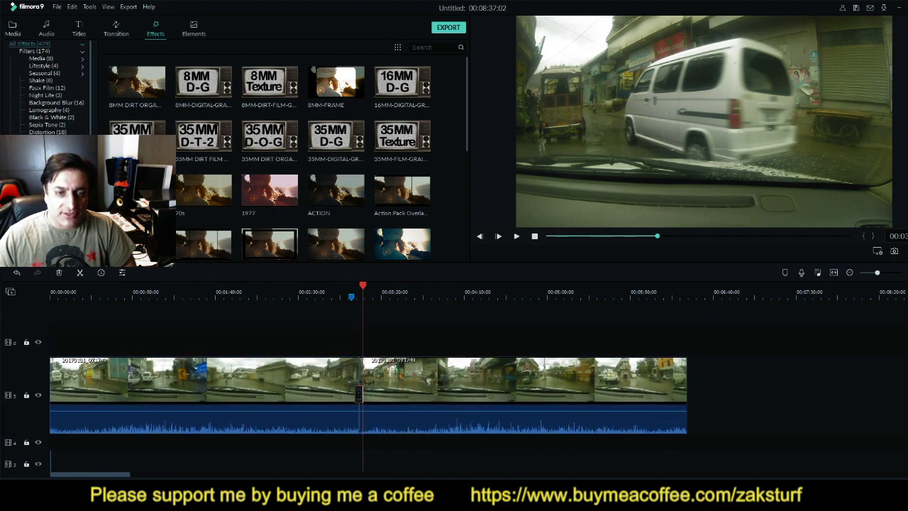
{"action": "left_click", "coordinate": [42, 73]}
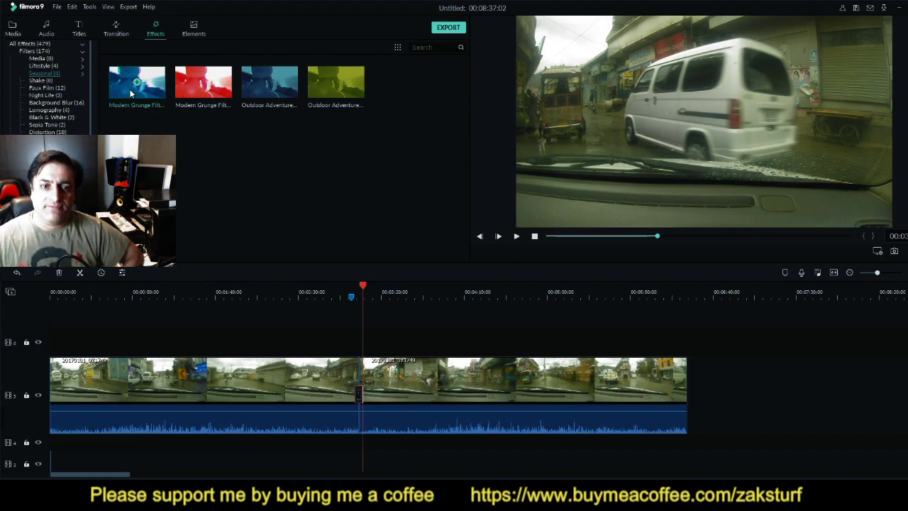
{"action": "left_click_drag", "start_coordinate": [130, 92], "coordinate": [684, 366]}
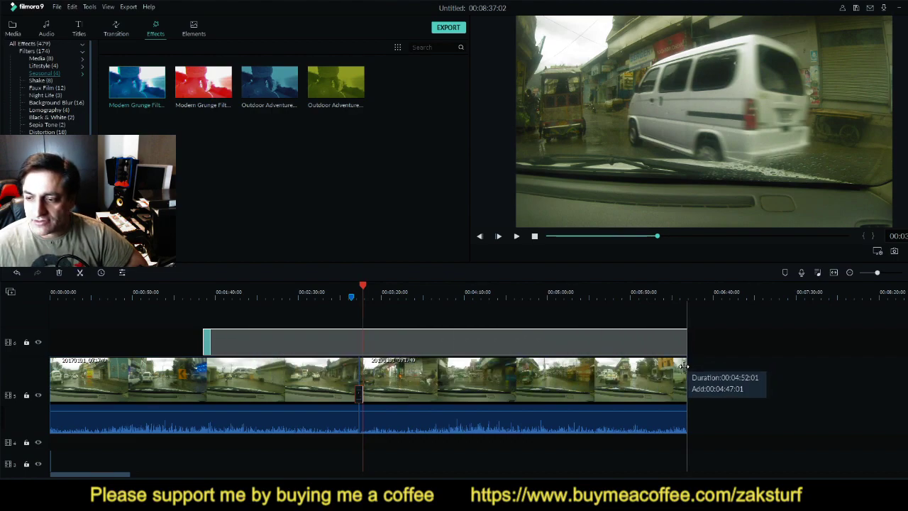
Play the video before and inside the blue Modern Grunge filter to compare the unfiltered and filtered picture
{"action": "left_click_drag", "start_coordinate": [364, 288], "coordinate": [129, 291]}
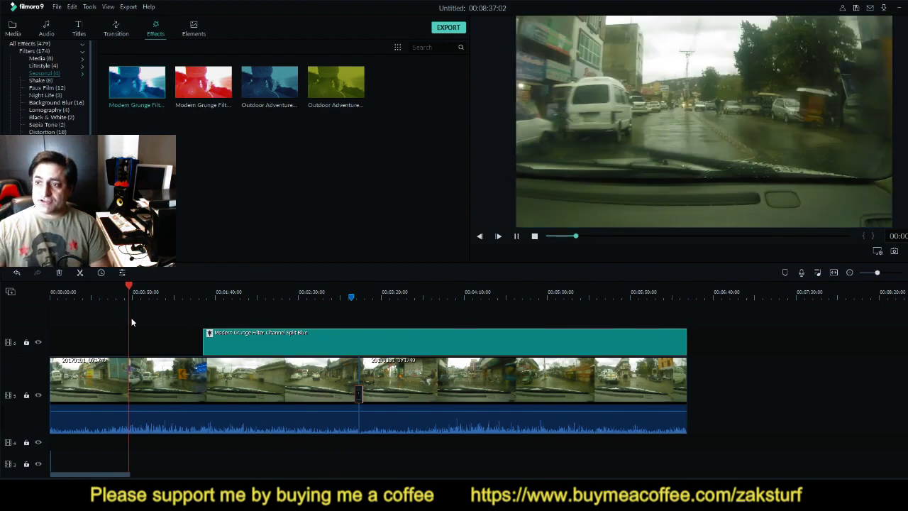
{"action": "key", "text": "space"}
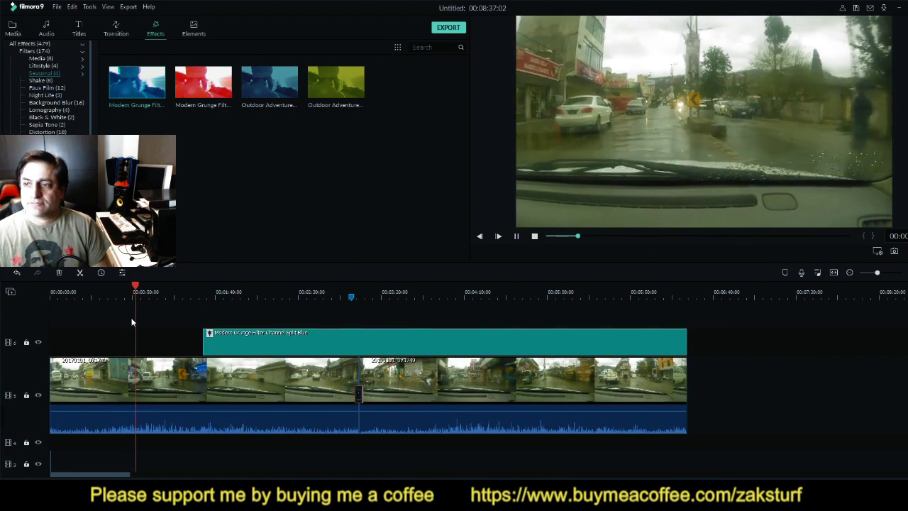
{"action": "left_click", "coordinate": [187, 290]}
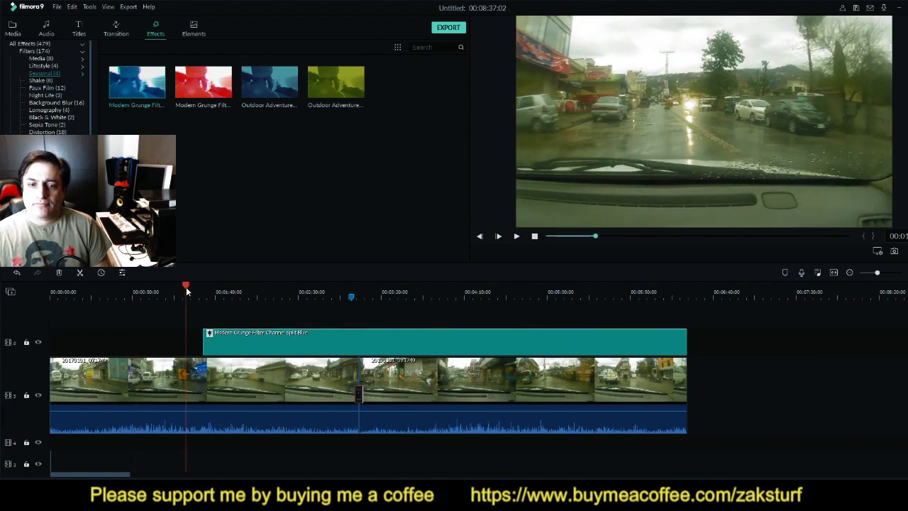
{"action": "left_click_drag", "start_coordinate": [187, 290], "coordinate": [218, 289]}
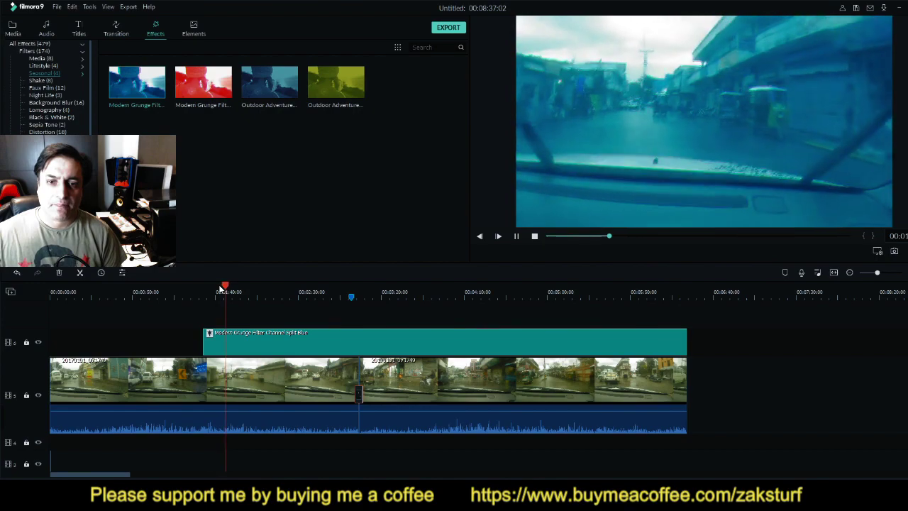
{"action": "key", "text": "space"}
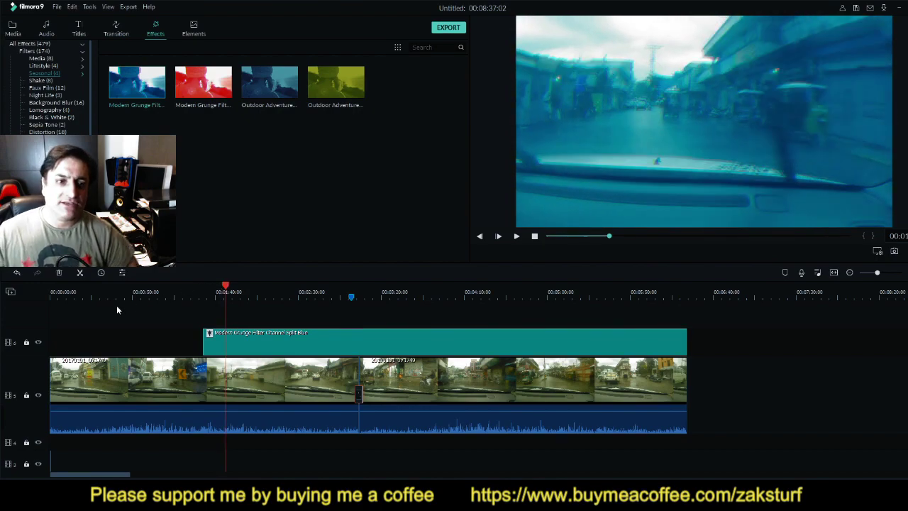
Add the Night Life filter Metropolis on track 7, aligned with the start of the Modern Grunge filter, and play the result
{"action": "left_click", "coordinate": [40, 96]}
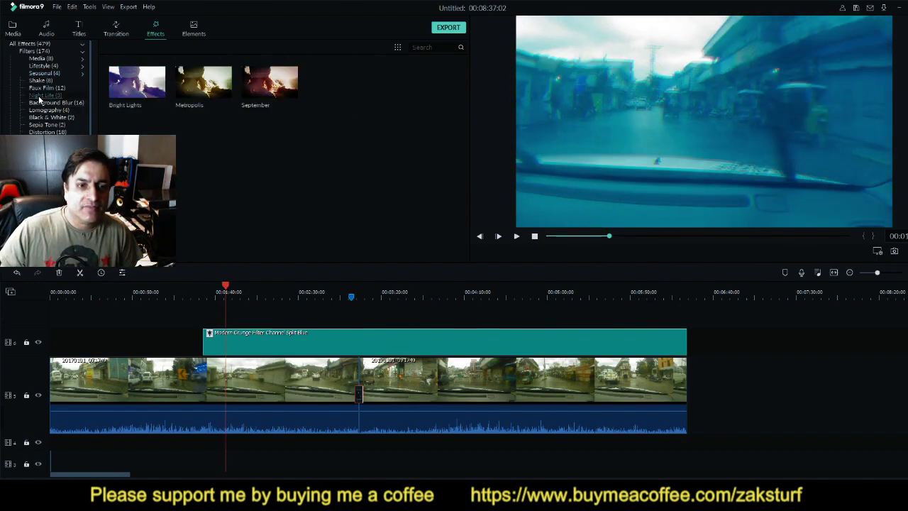
{"action": "left_click", "coordinate": [188, 91]}
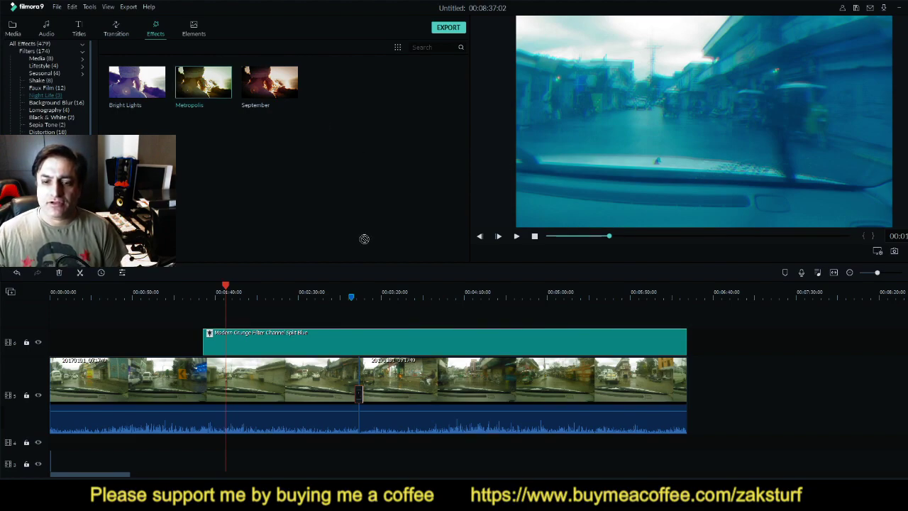
{"action": "left_click_drag", "start_coordinate": [364, 239], "coordinate": [286, 359]}
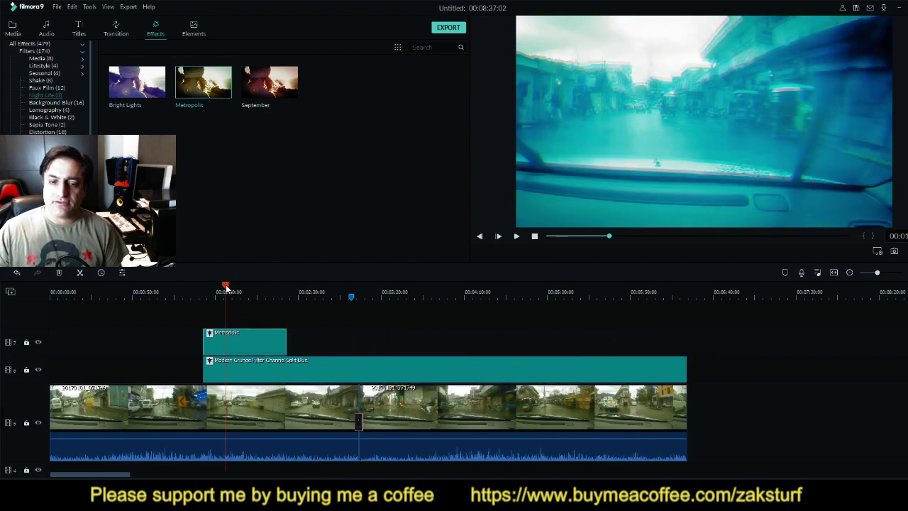
{"action": "left_click_drag", "start_coordinate": [226, 287], "coordinate": [200, 294]}
{"action": "key", "text": "space"}
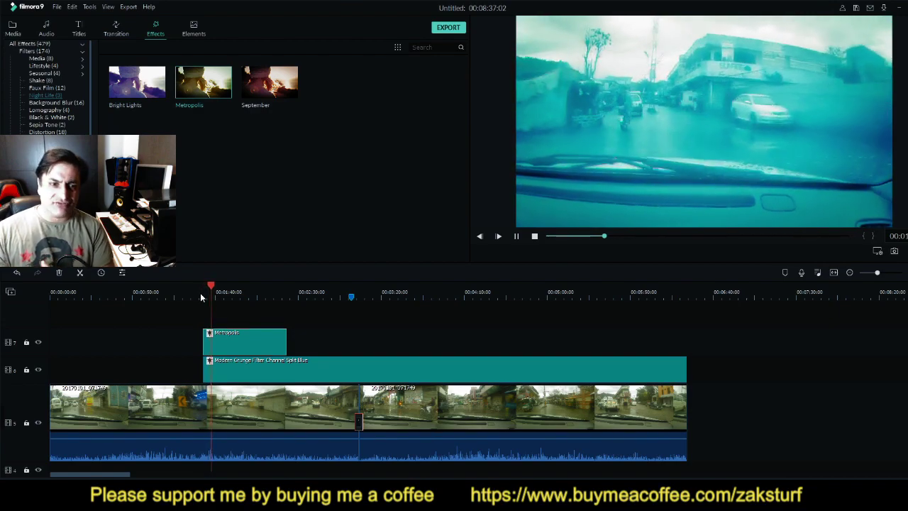
{"action": "key", "text": "space"}
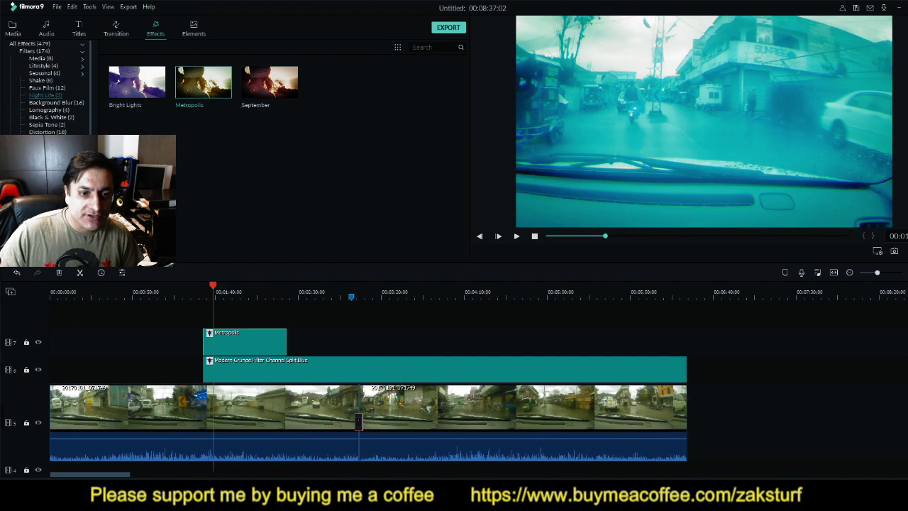
Add the Light Leak 6 filter on track 8 over the same span as Metropolis and play the stacked filters
{"action": "left_click", "coordinate": [45, 192]}
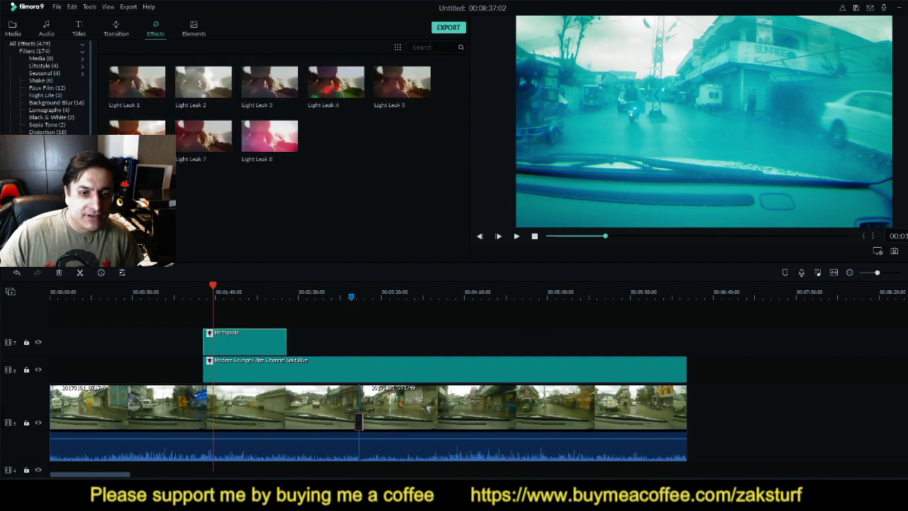
{"action": "left_click_drag", "start_coordinate": [196, 154], "coordinate": [286, 340]}
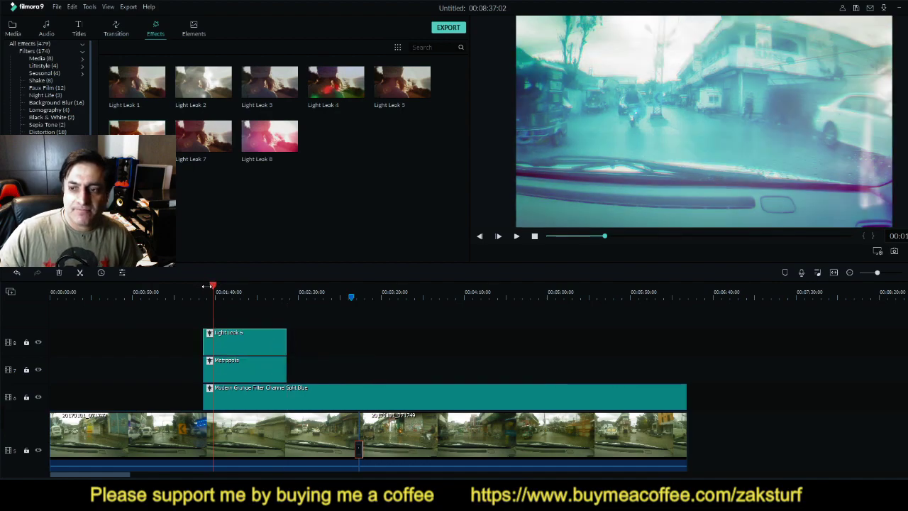
{"action": "left_click_drag", "start_coordinate": [212, 290], "coordinate": [200, 290]}
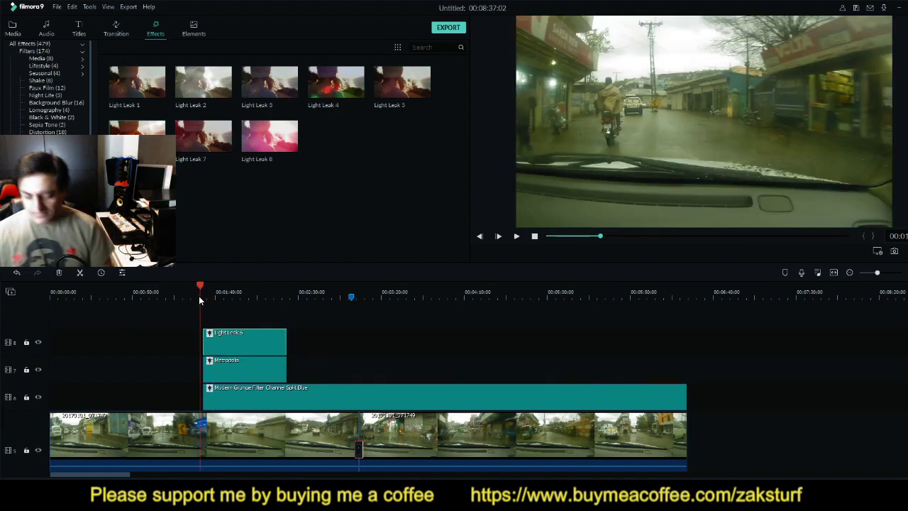
{"action": "key", "text": "space"}
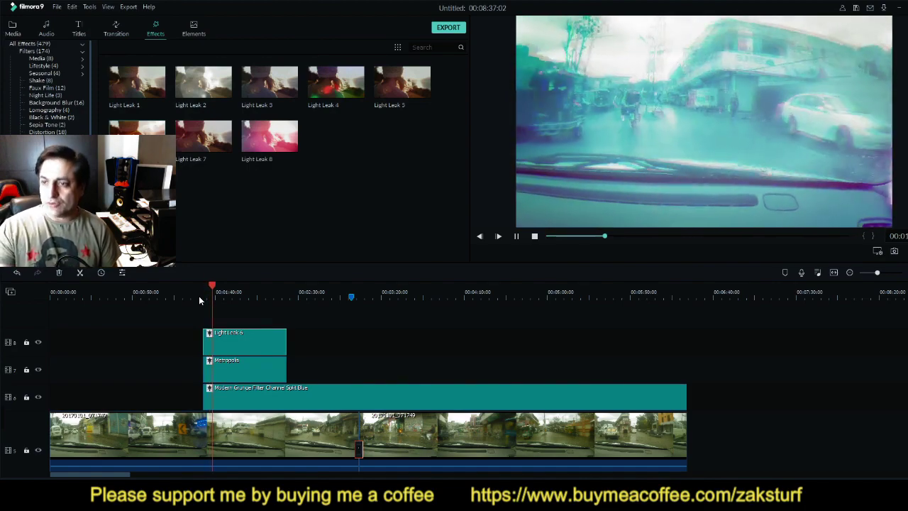
{"action": "key", "text": "space"}
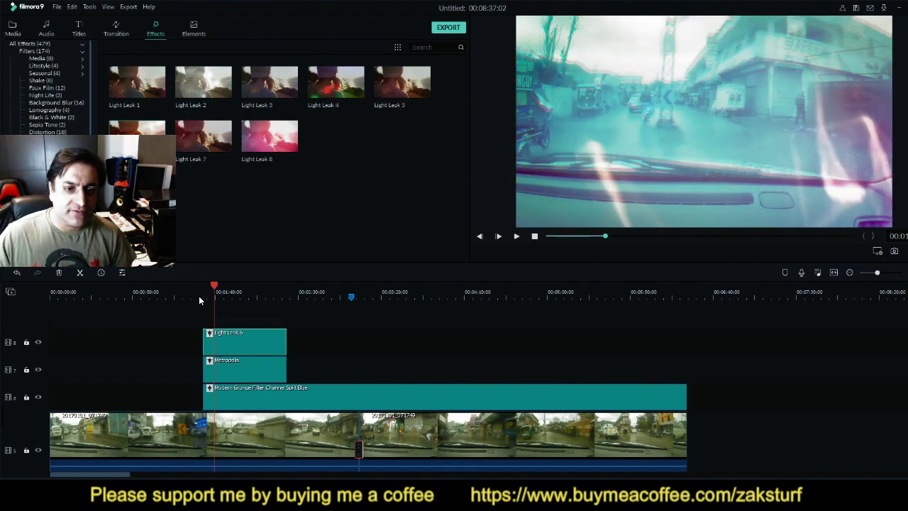
Show the filter category containing the 8MM and 35MM grain filters, and delete the Modern Grunge, Metropolis and Light Leak 6 filters from the timeline
{"action": "scroll", "coordinate": [57, 92], "scroll_direction": "down", "scroll_amount": 5}
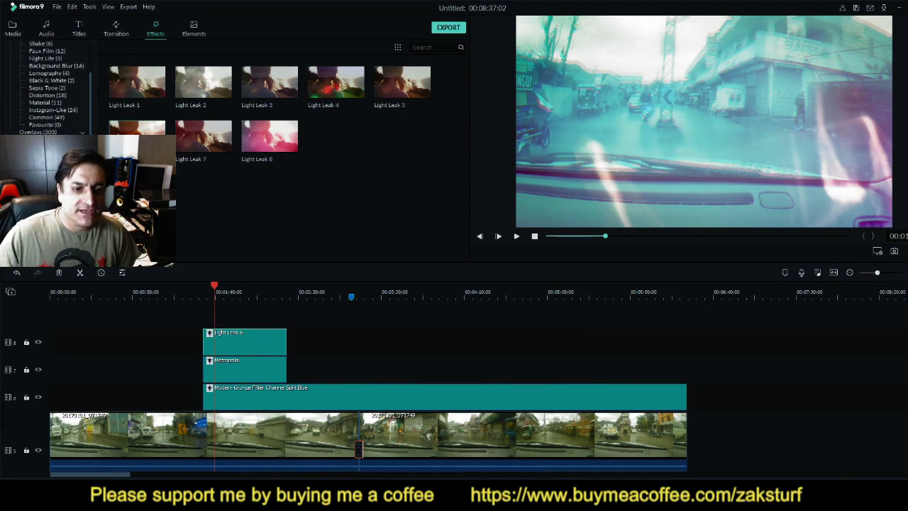
{"action": "left_click", "coordinate": [46, 185]}
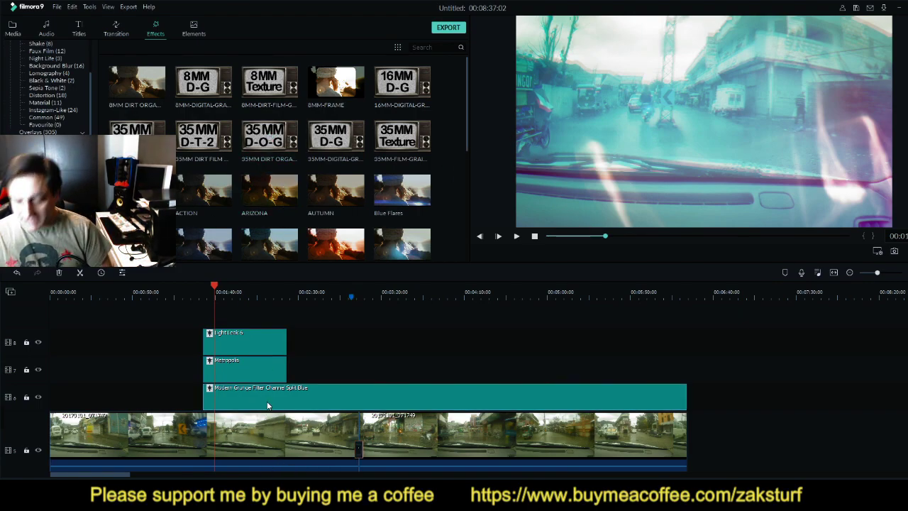
{"action": "key", "text": "Delete"}
{"action": "left_click", "coordinate": [243, 370]}
{"action": "key", "text": "Delete"}
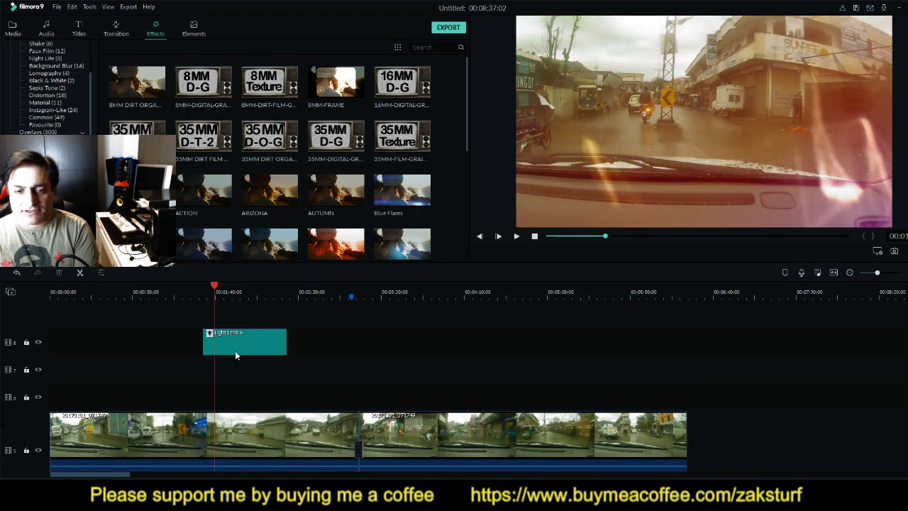
{"action": "left_click", "coordinate": [232, 339]}
{"action": "key", "text": "Delete"}
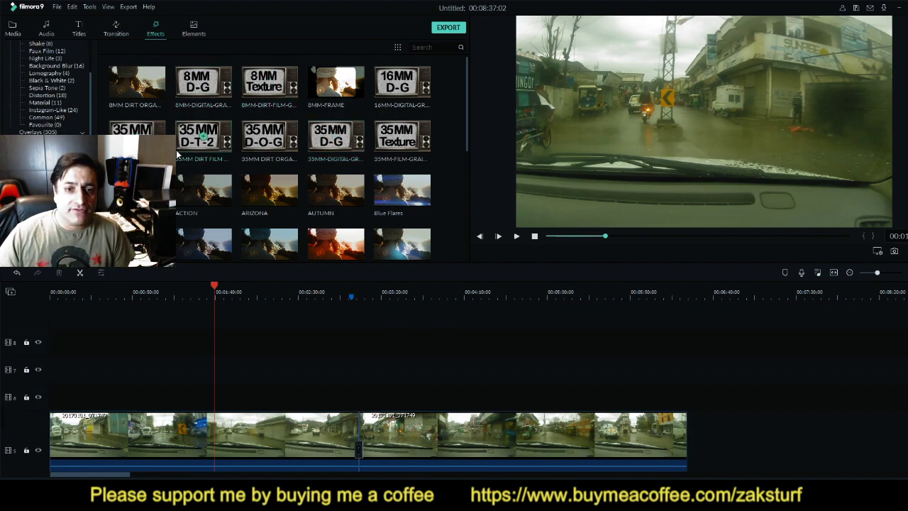
Add the 35MM DIRT ORGANIC GRAIN filter on track 6 from about 00:01:40 to near the video's end, and compare playback before and inside it
{"action": "left_click_drag", "start_coordinate": [260, 142], "coordinate": [681, 420]}
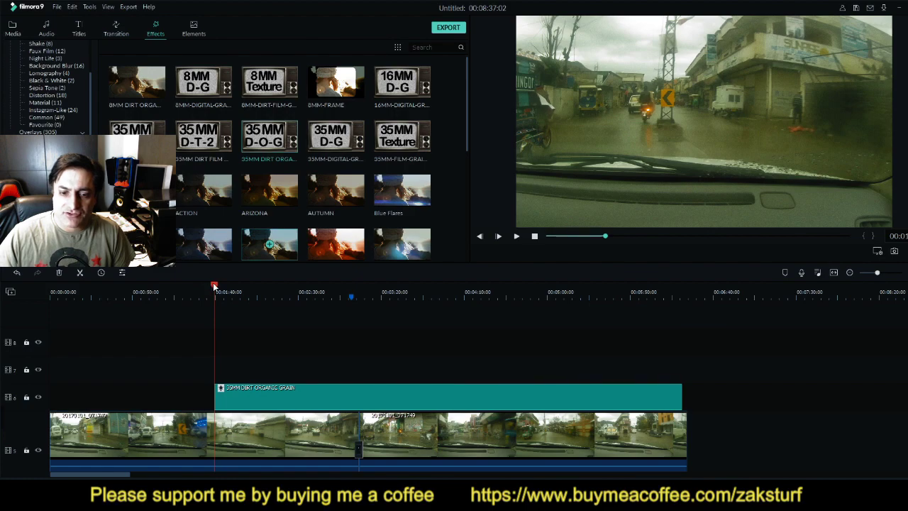
{"action": "left_click_drag", "start_coordinate": [214, 287], "coordinate": [188, 286]}
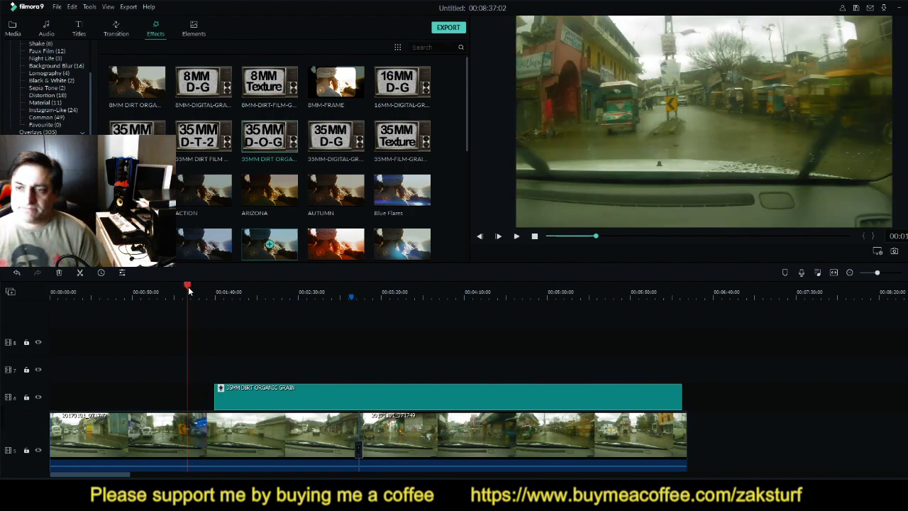
{"action": "key", "text": "space"}
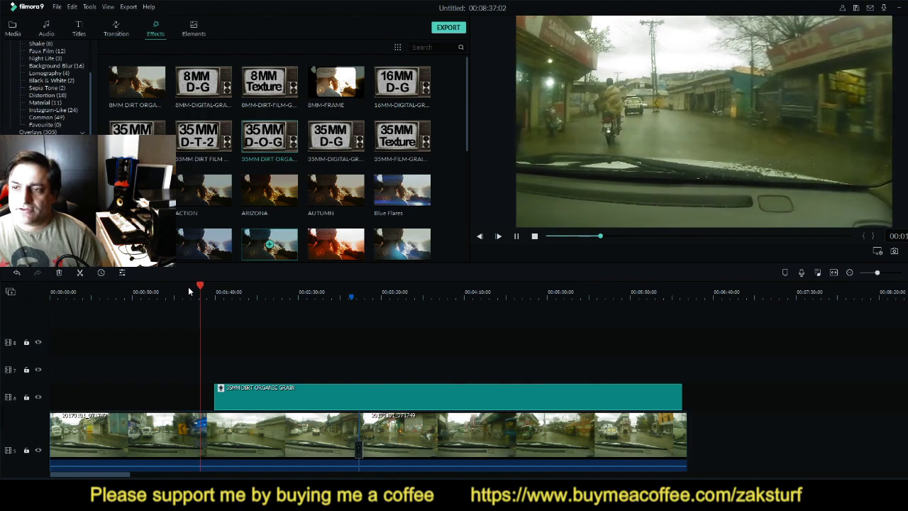
{"action": "left_click", "coordinate": [202, 287]}
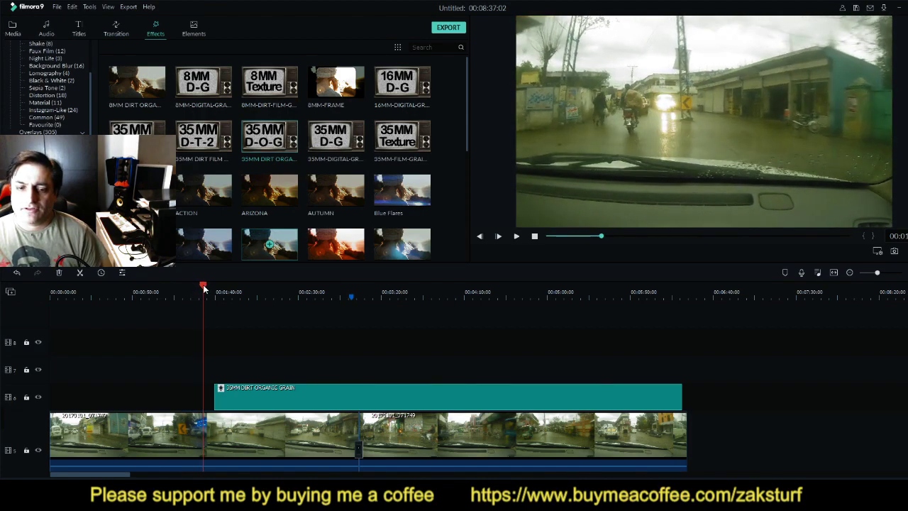
{"action": "left_click_drag", "start_coordinate": [203, 286], "coordinate": [270, 286]}
{"action": "key", "text": "space"}
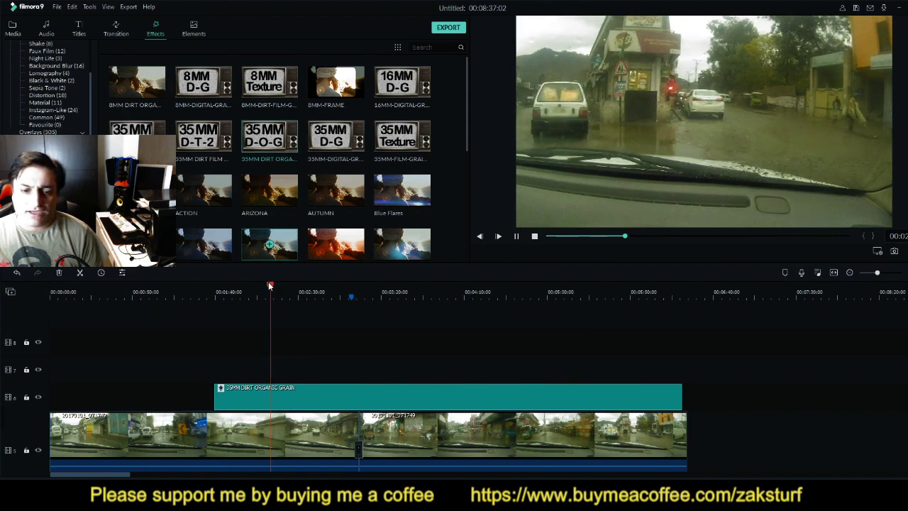
{"action": "key", "text": "space"}
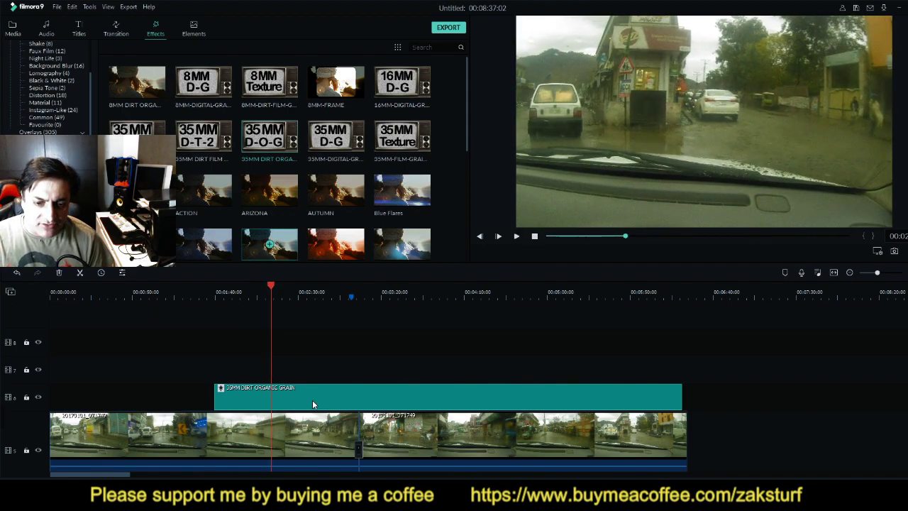
Try lower Alpha values on the 35MM DIRT ORGANIC GRAIN filter, set Alpha to 100, and delete the filter from track 6
{"action": "double_click", "coordinate": [312, 400]}
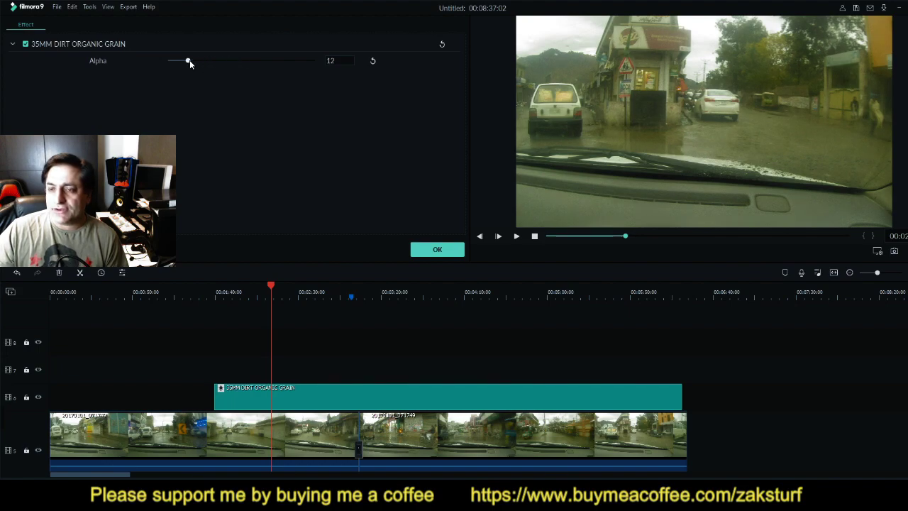
{"action": "left_click_drag", "start_coordinate": [184, 60], "coordinate": [194, 61]}
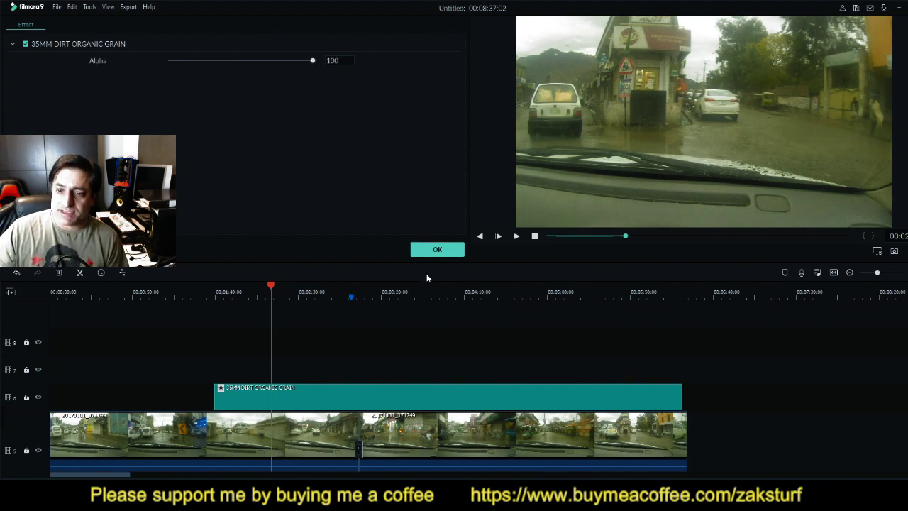
{"action": "left_click", "coordinate": [424, 251]}
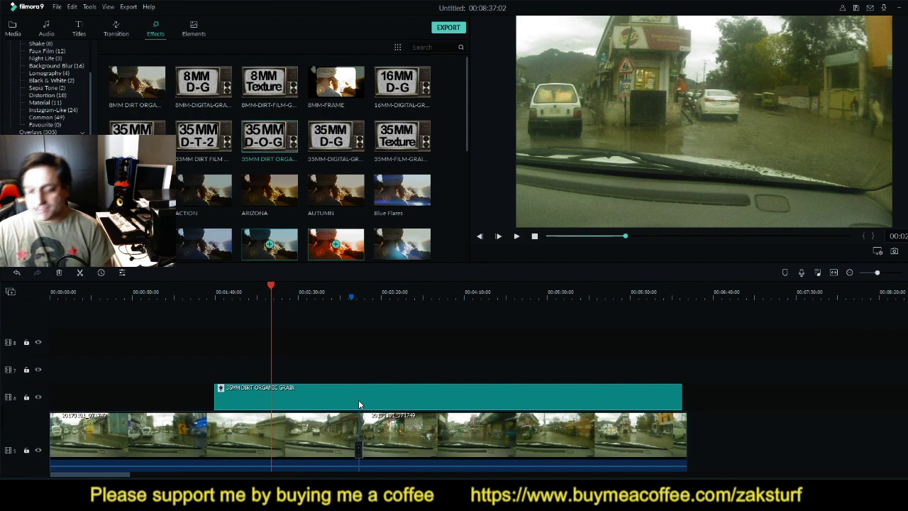
{"action": "key", "text": "Delete"}
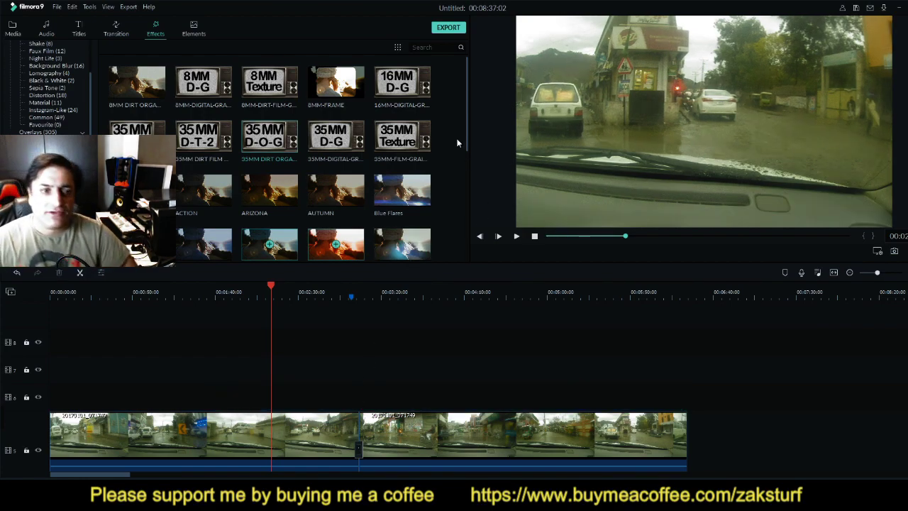
Add the FINE-DIGITAL-GRAIN filter on track 6, extend it past the split between the clips, and play the footage before it
{"action": "left_click_drag", "start_coordinate": [467, 138], "coordinate": [467, 237]}
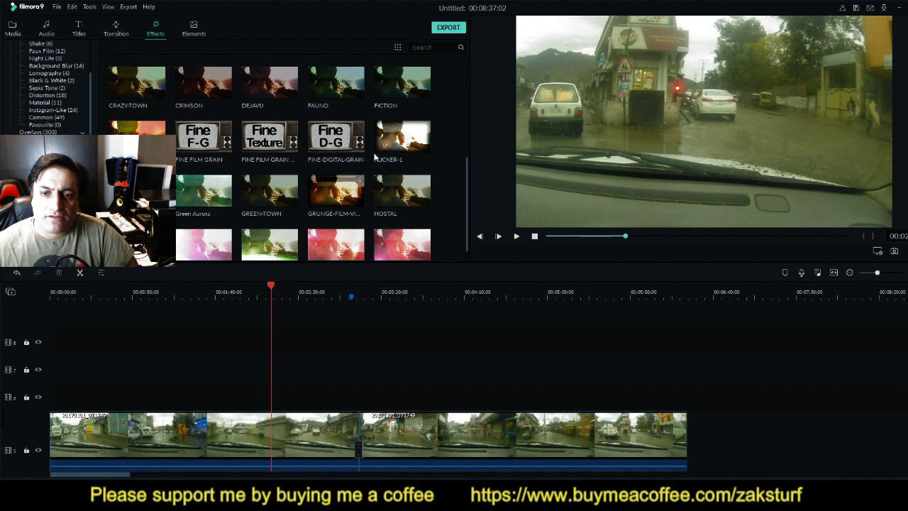
{"action": "left_click_drag", "start_coordinate": [381, 268], "coordinate": [436, 391]}
{"action": "left_click_drag", "start_coordinate": [270, 286], "coordinate": [196, 304]}
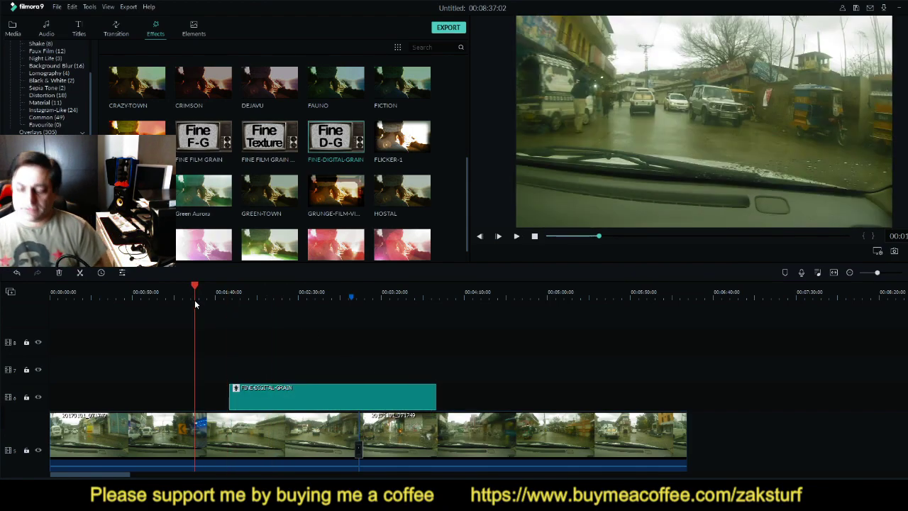
{"action": "key", "text": "space"}
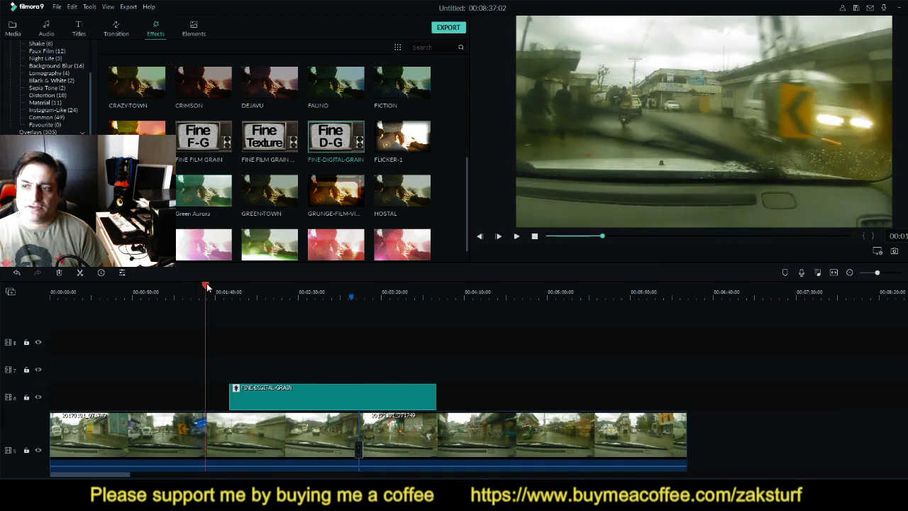
Play the footage inside the FINE-DIGITAL-GRAIN filter and delete the filter from track 6
{"action": "left_click_drag", "start_coordinate": [207, 286], "coordinate": [262, 286]}
{"action": "key", "text": "space"}
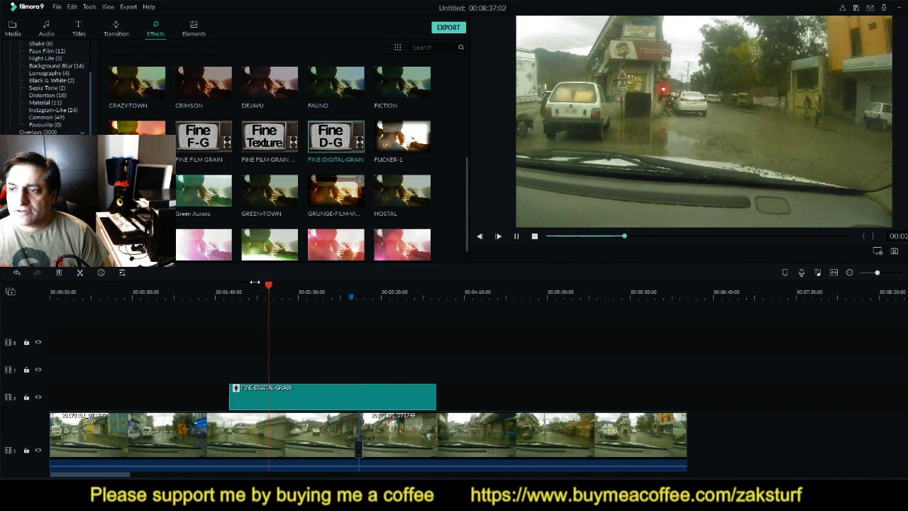
{"action": "key", "text": "space"}
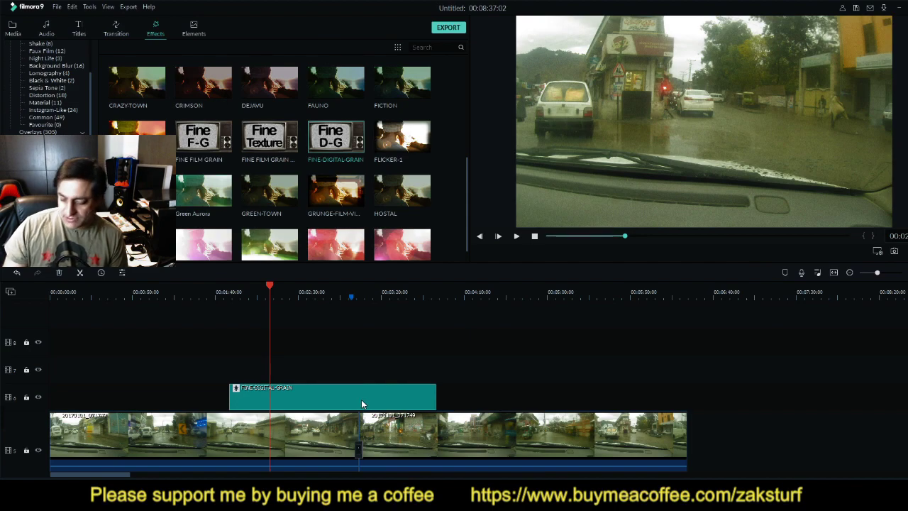
{"action": "key", "text": "Delete"}
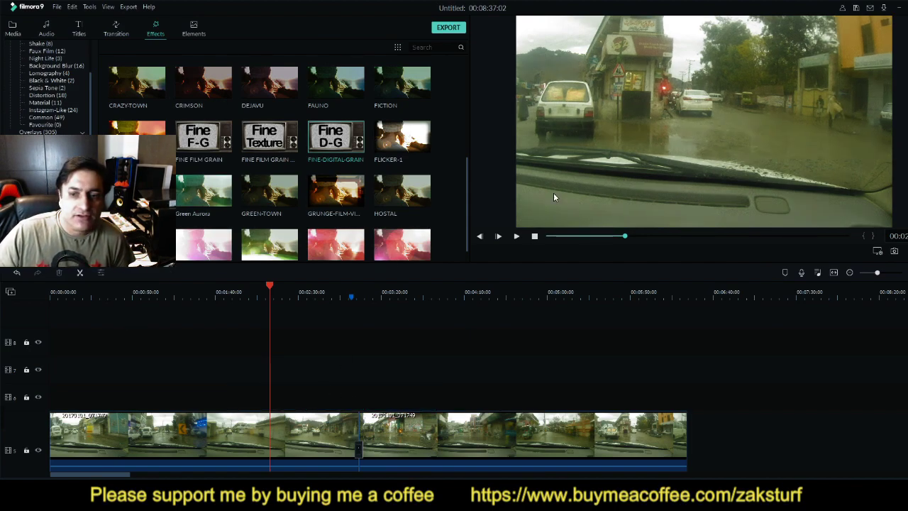
Add the ZOMBI filter on track 6 from the playhead to about 00:05:00, and compare playback before and inside it
{"action": "left_click_drag", "start_coordinate": [468, 175], "coordinate": [466, 233]}
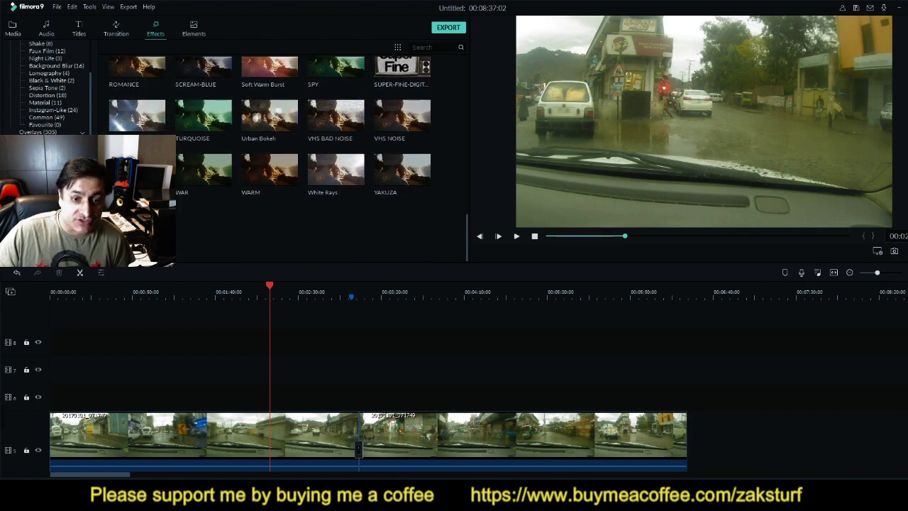
{"action": "left_click_drag", "start_coordinate": [401, 173], "coordinate": [553, 402]}
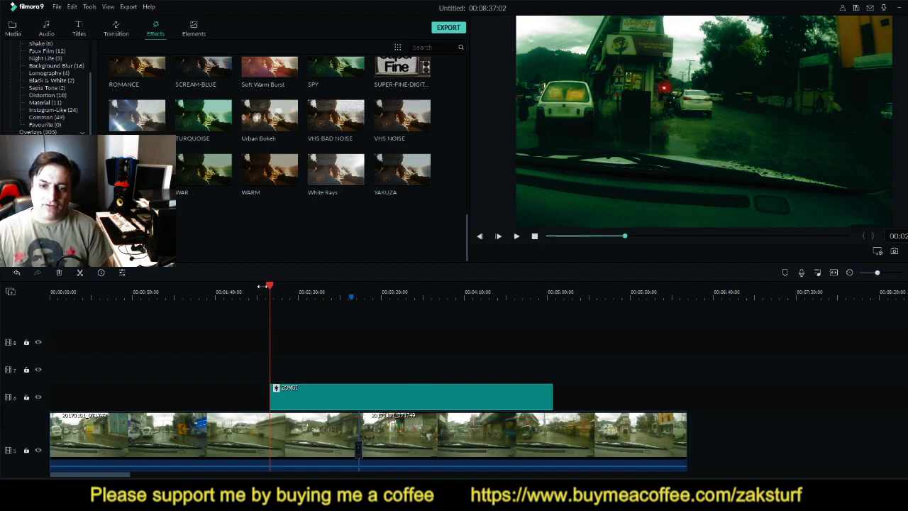
{"action": "left_click_drag", "start_coordinate": [261, 286], "coordinate": [242, 290]}
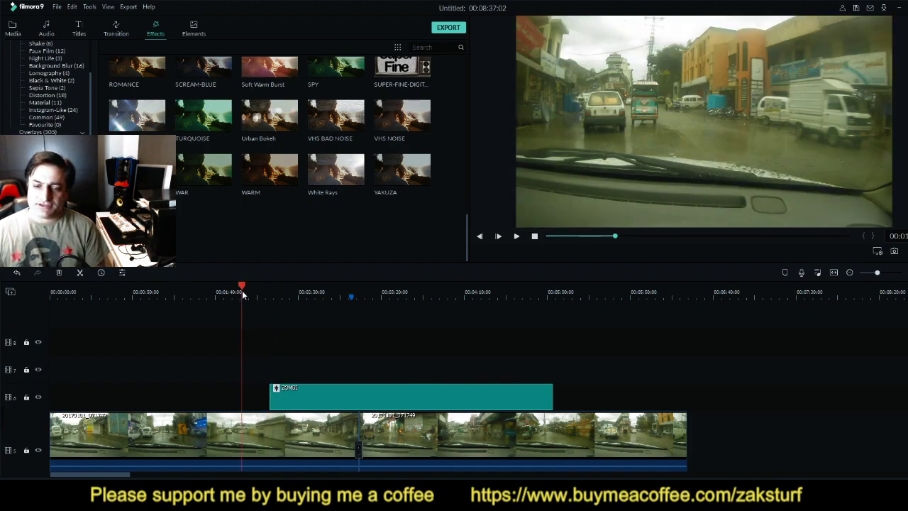
{"action": "key", "text": "space"}
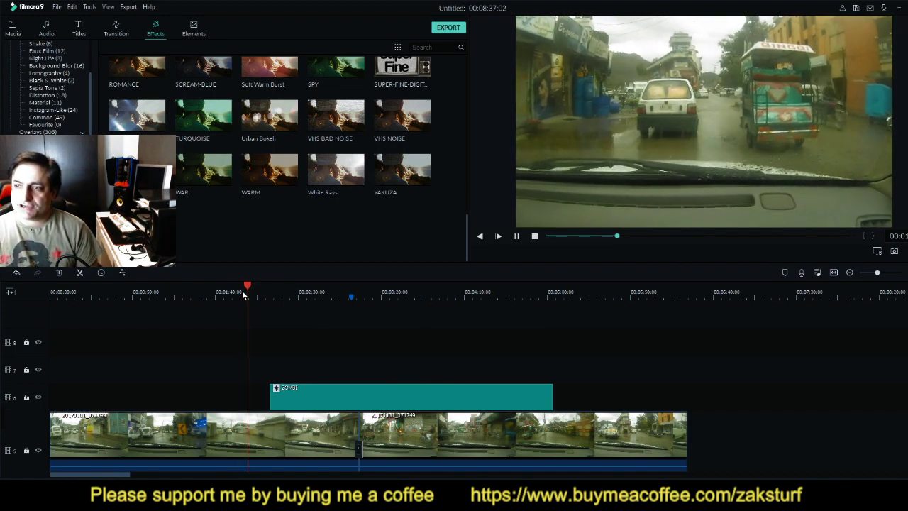
{"action": "left_click_drag", "start_coordinate": [250, 286], "coordinate": [273, 284]}
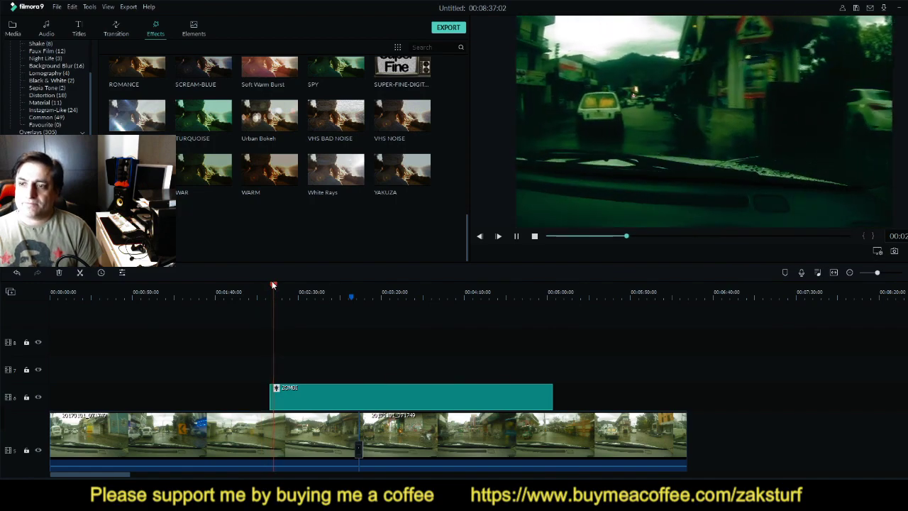
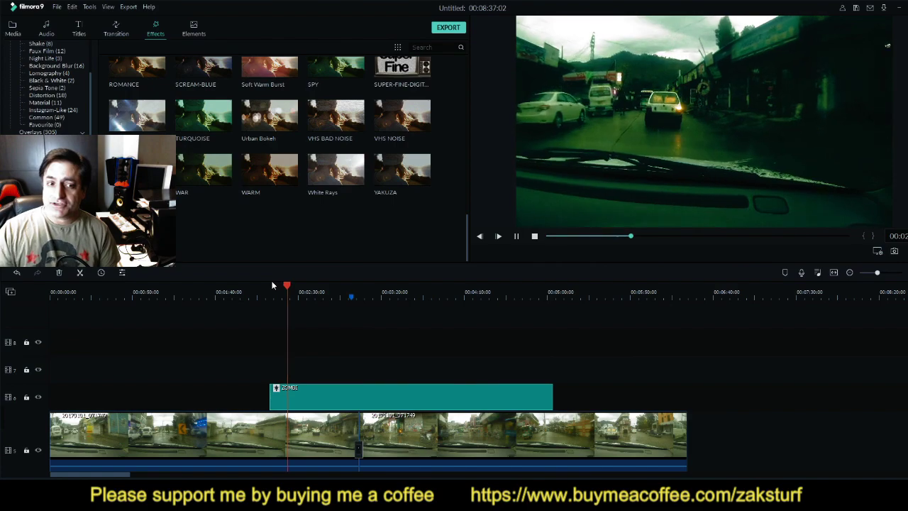
{"action": "key", "text": "space"}
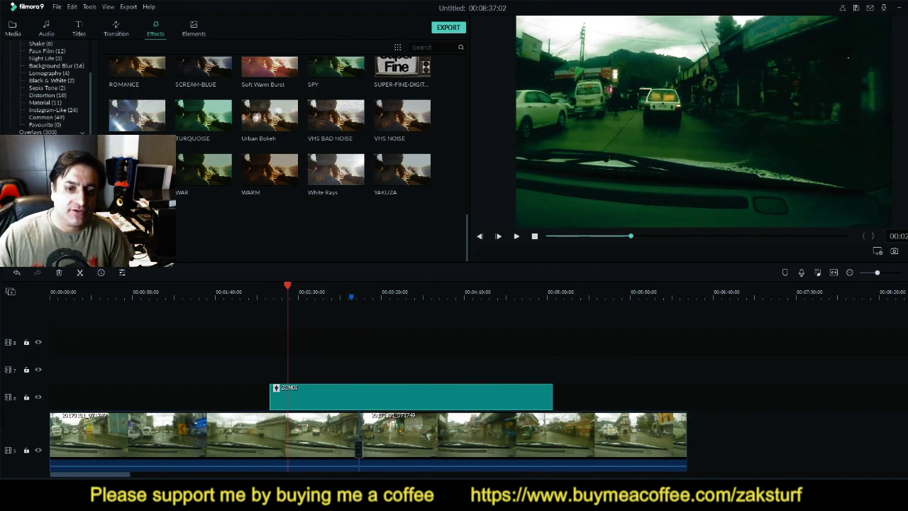
Preview a filter in the effects library and delete the ZOMBI filter from track 6
{"action": "left_click", "coordinate": [137, 224]}
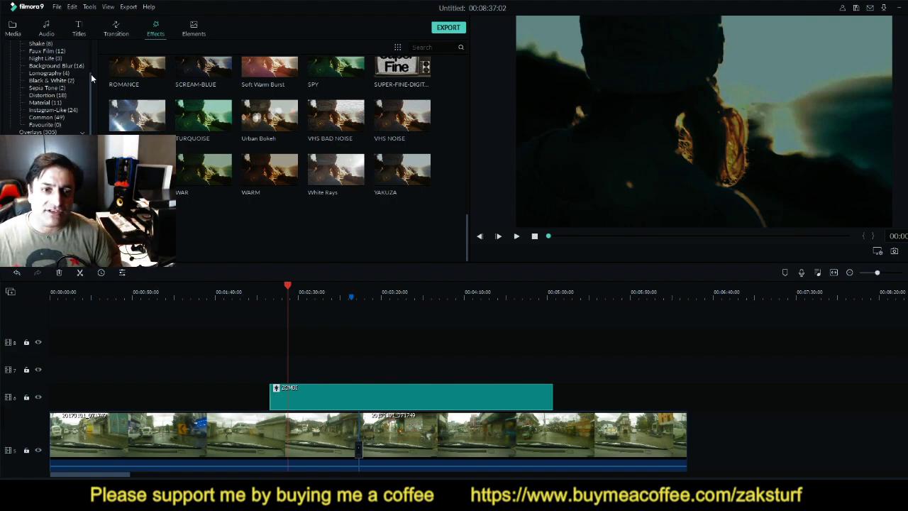
{"action": "left_click_drag", "start_coordinate": [91, 76], "coordinate": [81, 41]}
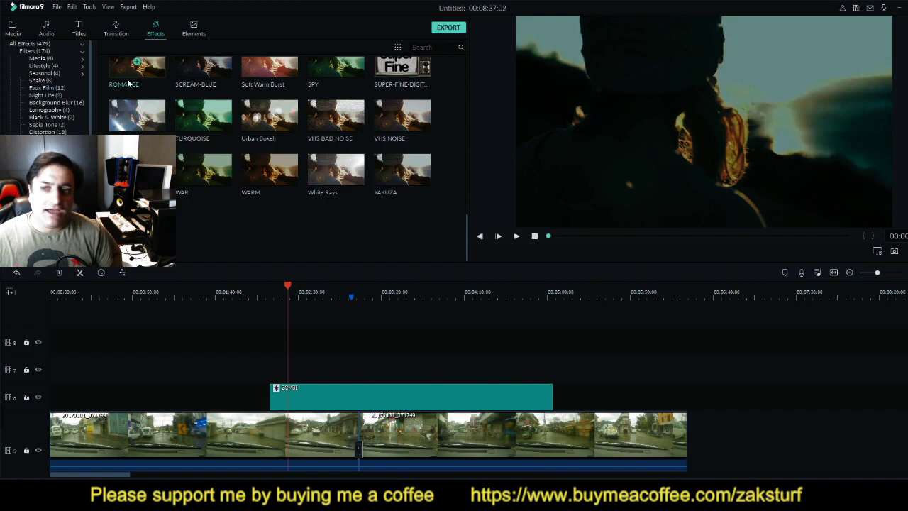
{"action": "left_click_drag", "start_coordinate": [128, 84], "coordinate": [459, 392]}
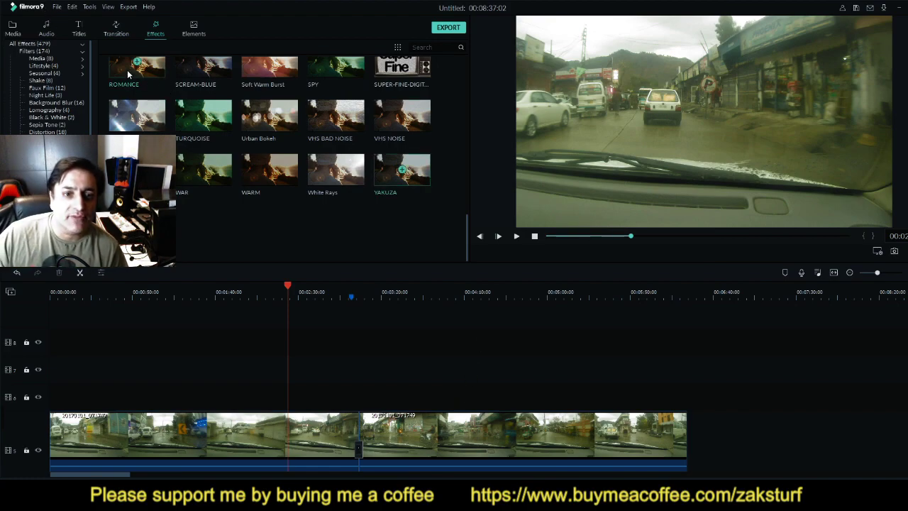
Try out the ROMANCE filter on track 6 from the playhead with a duration of 00:02:16:12, and delete it
{"action": "left_click_drag", "start_coordinate": [343, 298], "coordinate": [514, 393]}
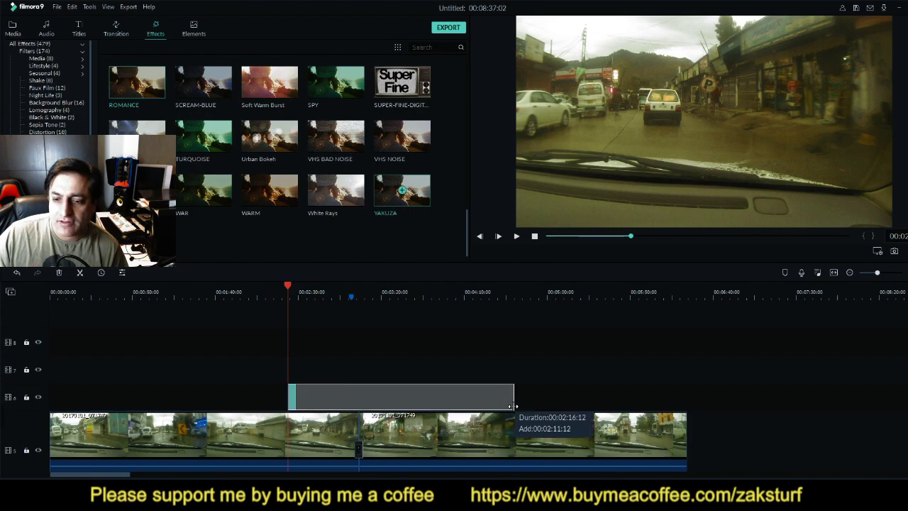
{"action": "left_click_drag", "start_coordinate": [288, 285], "coordinate": [279, 287]}
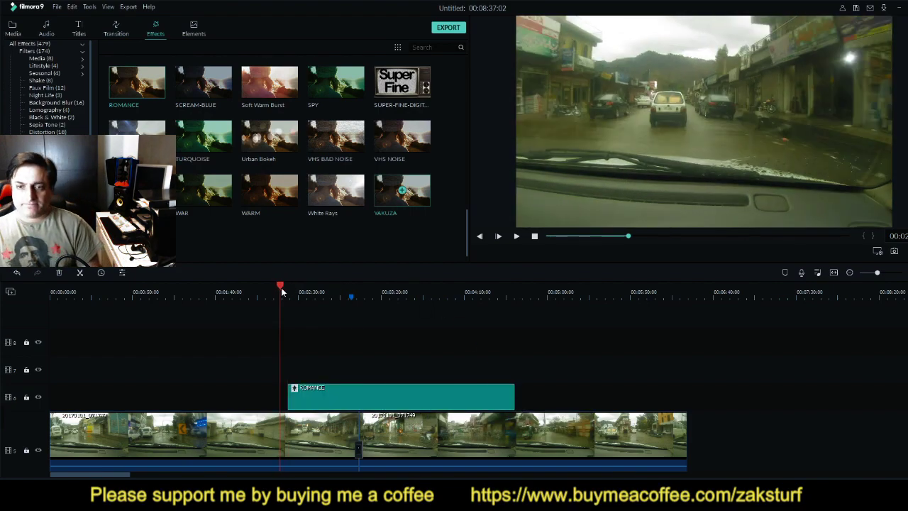
{"action": "key", "text": "space"}
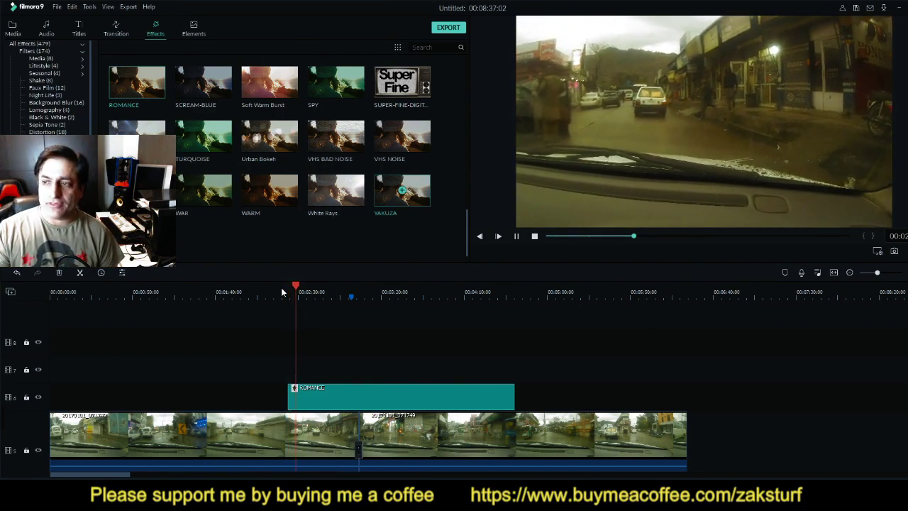
{"action": "key", "text": "space"}
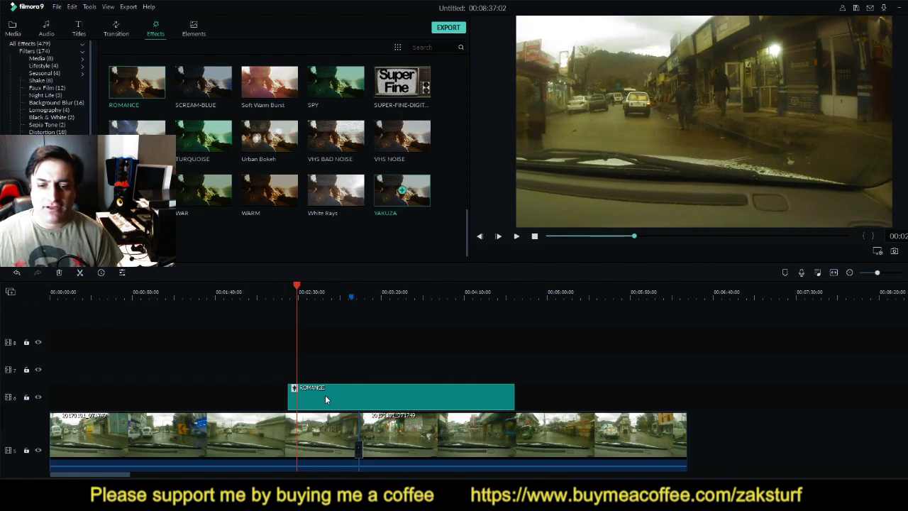
{"action": "key", "text": "Delete"}
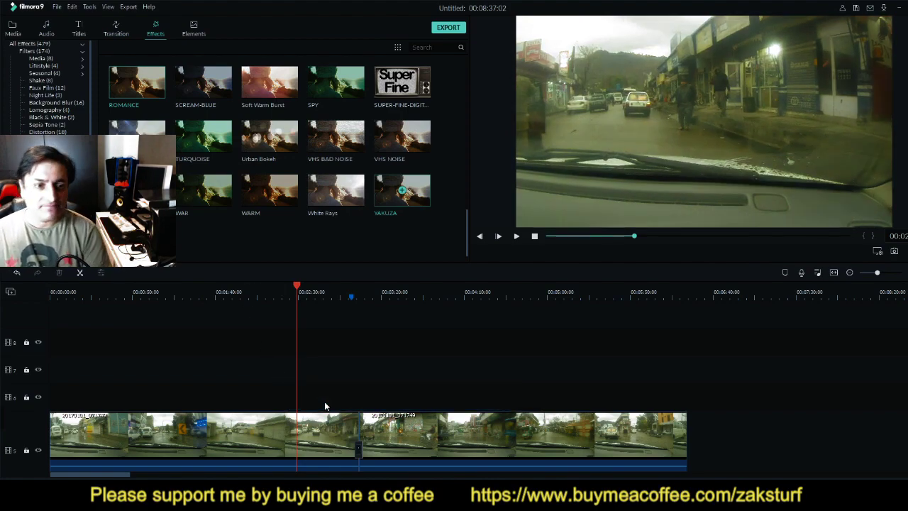
Try out the Bokeh Blur 6 filter on track 6 from the playhead to about 00:04:50, play it, and delete it
{"action": "left_click", "coordinate": [48, 176]}
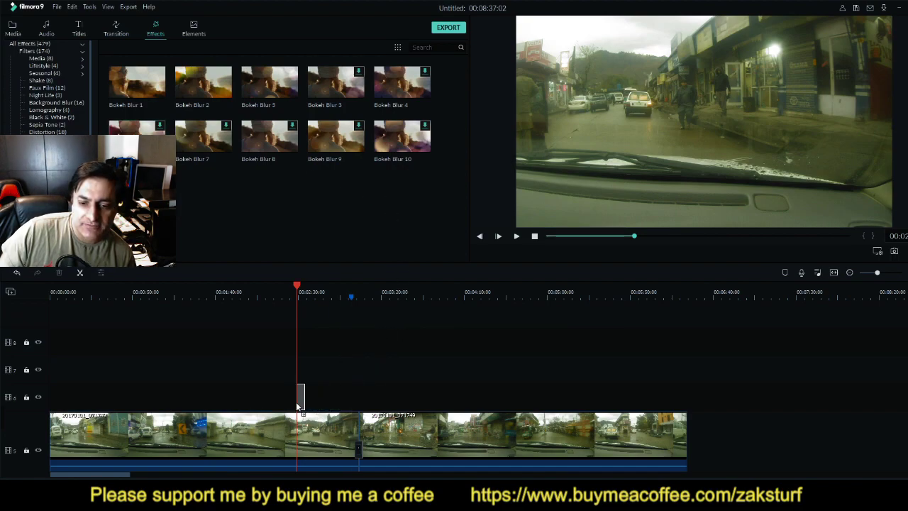
{"action": "left_click_drag", "start_coordinate": [304, 392], "coordinate": [530, 399]}
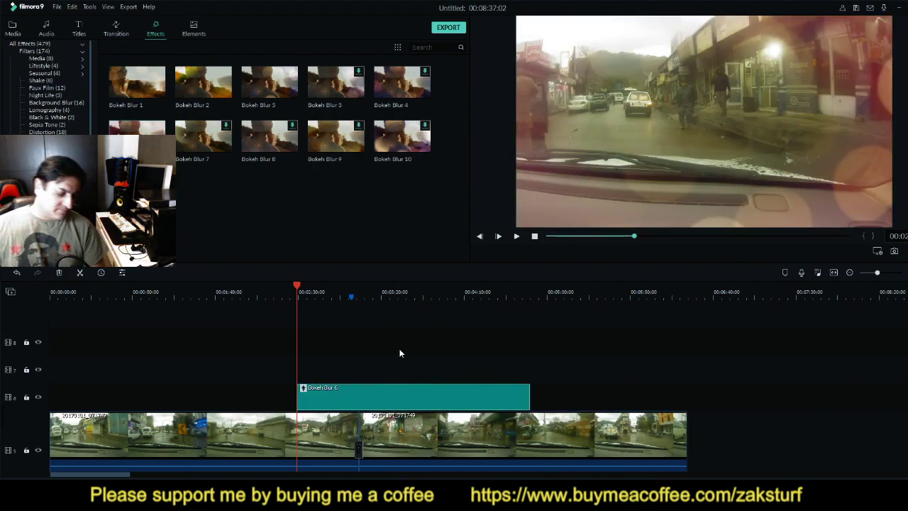
{"action": "key", "text": "space"}
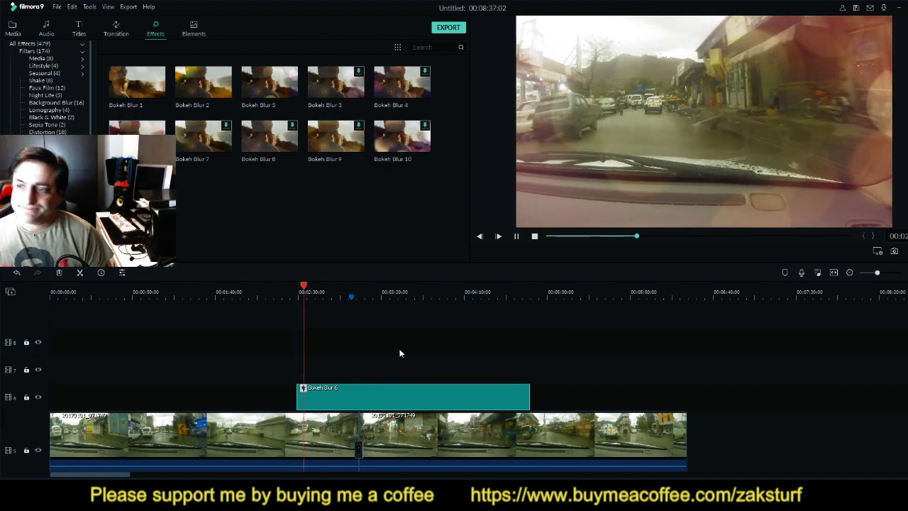
{"action": "key", "text": "space"}
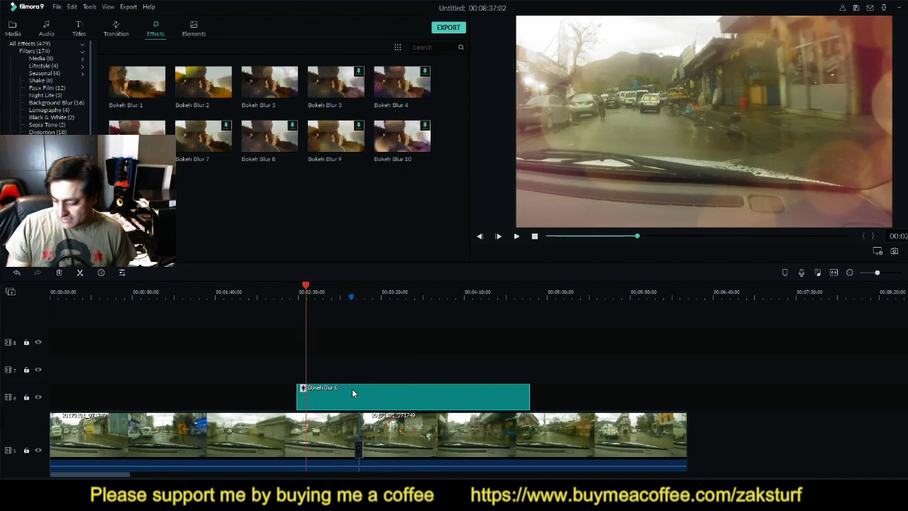
{"action": "key", "text": "Delete"}
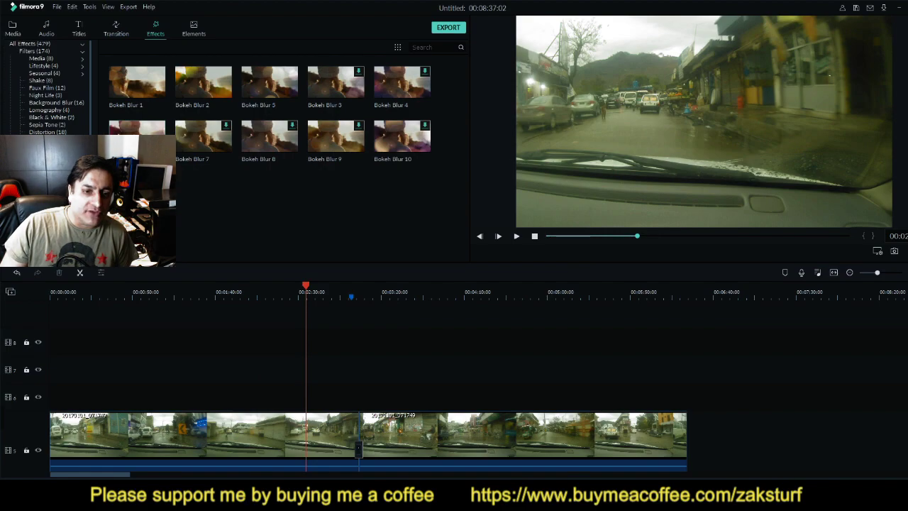
Browse the filter categories in the effects library and search the filters for WIDE
{"action": "scroll", "coordinate": [46, 89], "scroll_direction": "down", "scroll_amount": 2}
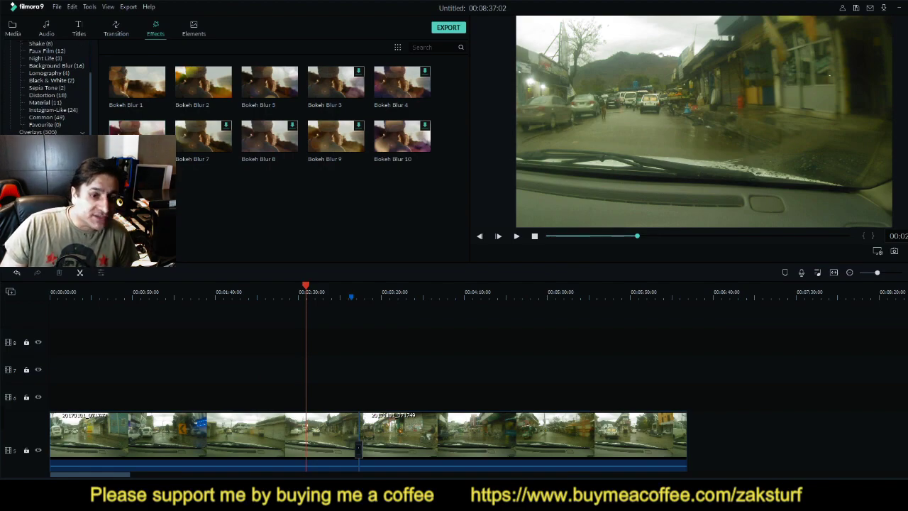
{"action": "left_click", "coordinate": [39, 131]}
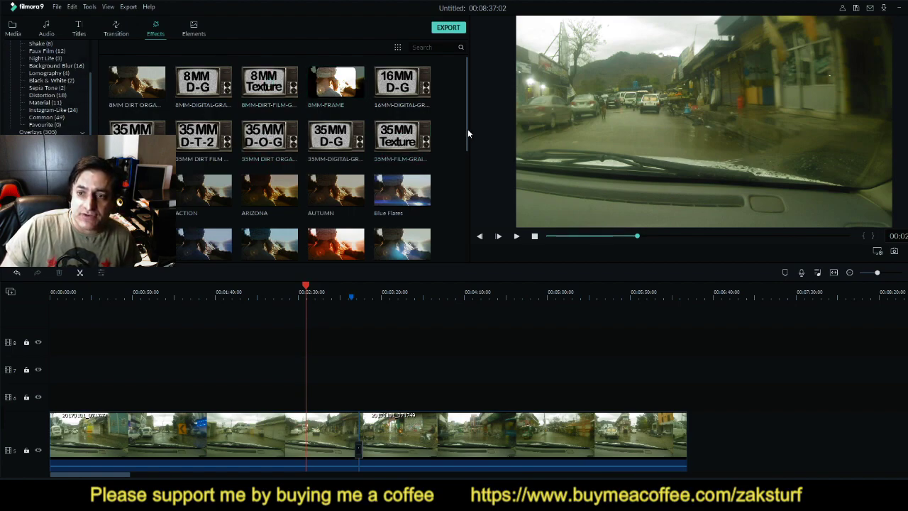
{"action": "left_click_drag", "start_coordinate": [466, 133], "coordinate": [441, 76]}
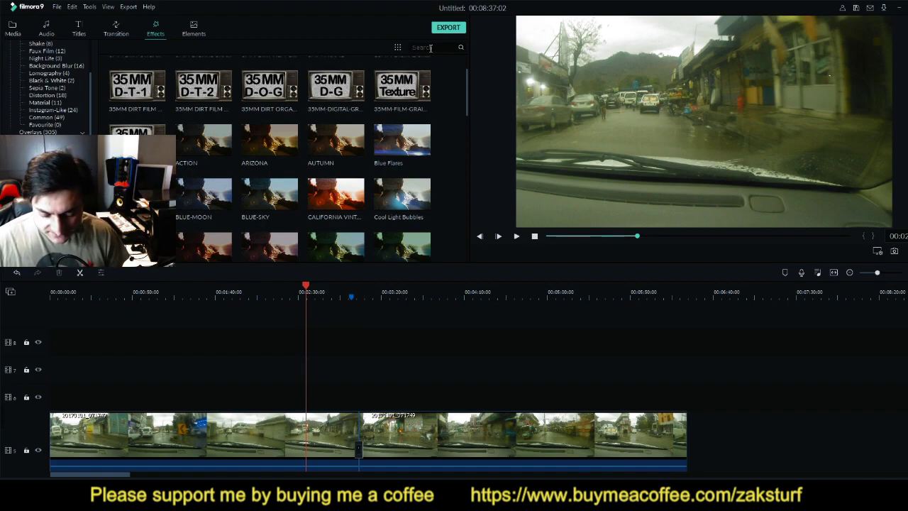
{"action": "type", "text": "WIDE"}
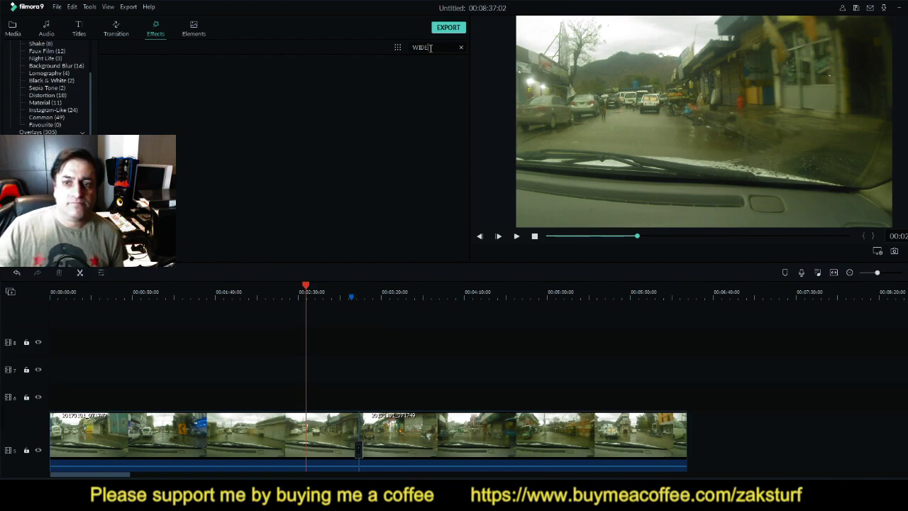
{"action": "left_click_drag", "start_coordinate": [90, 98], "coordinate": [89, 24]}
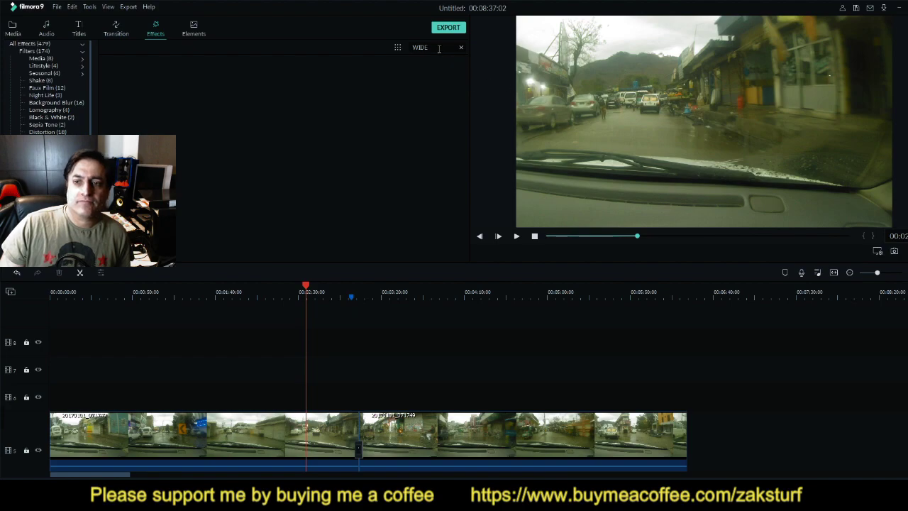
{"action": "key", "text": "BackSpace"}
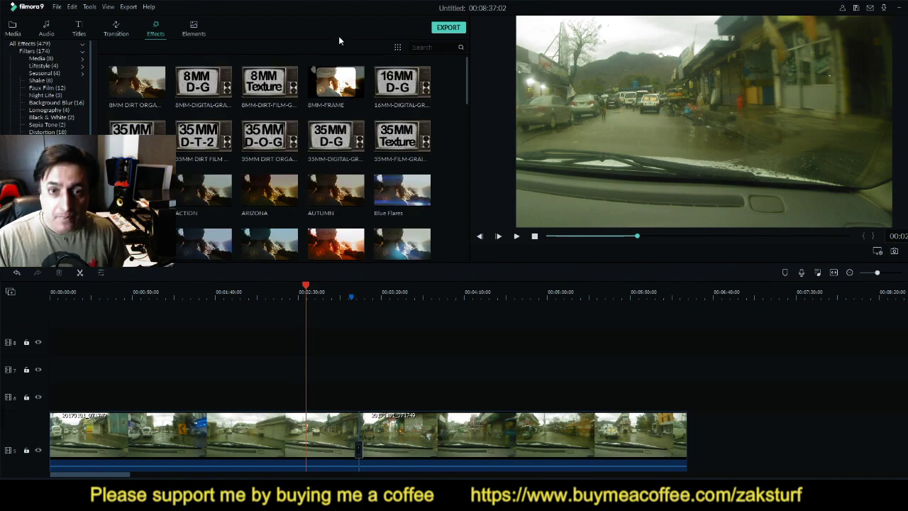
Search the filters for LETTER and SUN, and clear the search
{"action": "type", "text": "LETTE"}
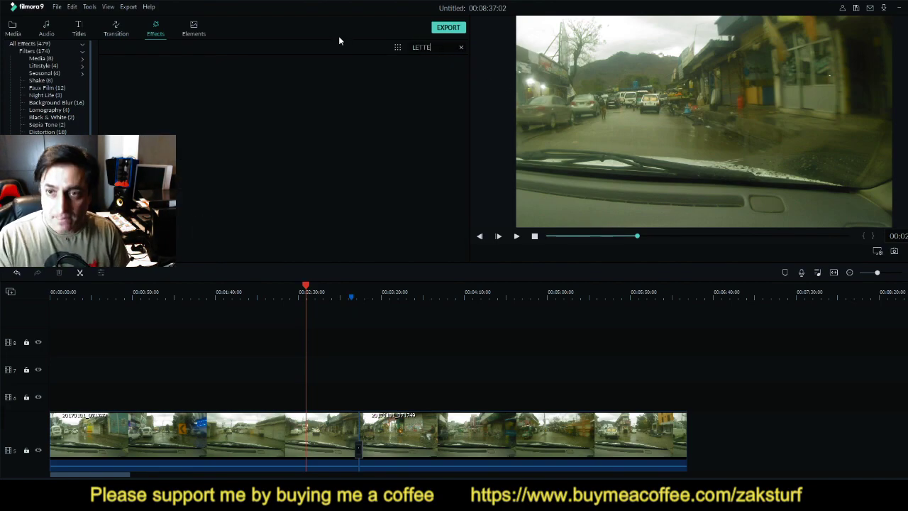
{"action": "type", "text": "R"}
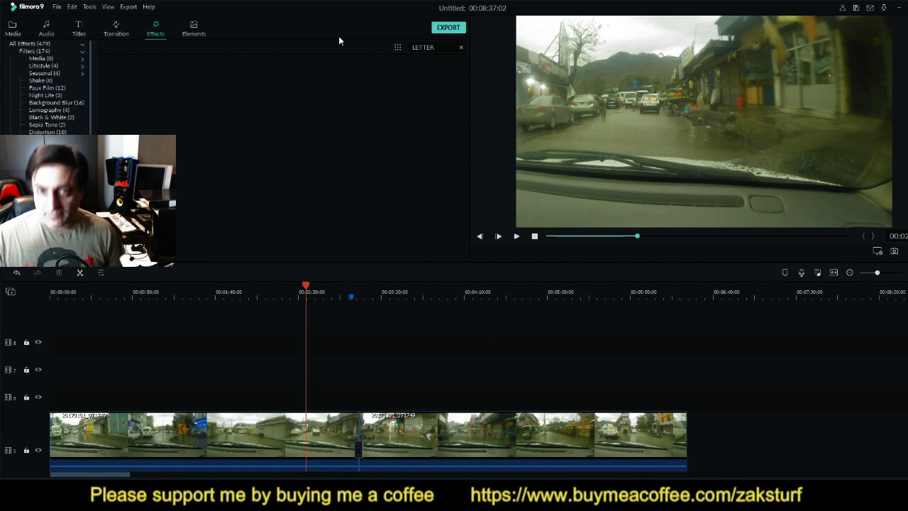
{"action": "left_click_drag", "start_coordinate": [436, 48], "coordinate": [304, 31]}
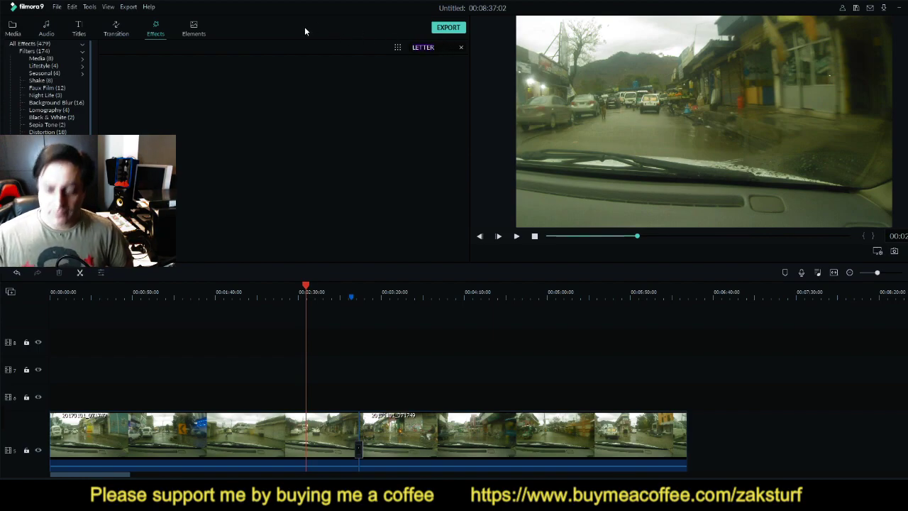
{"action": "key", "text": "BackSpace"}
{"action": "type", "text": "s"}
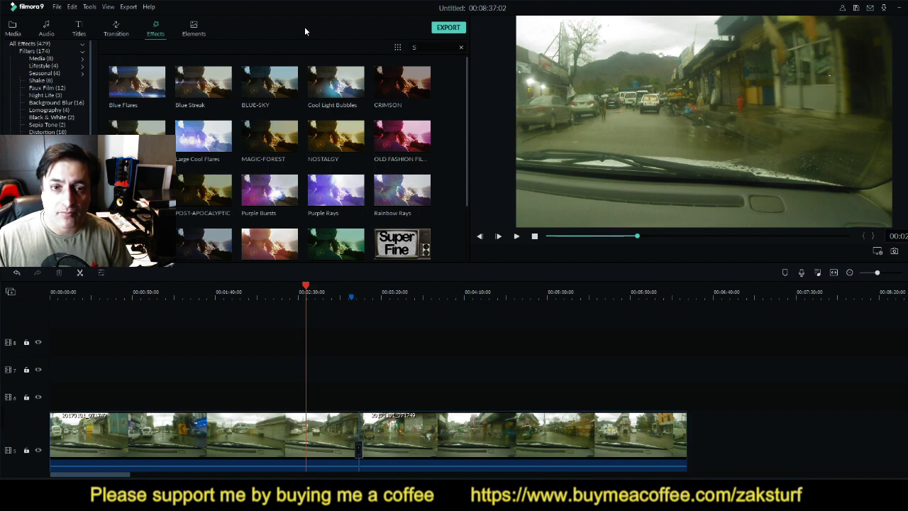
{"action": "type", "text": "un"}
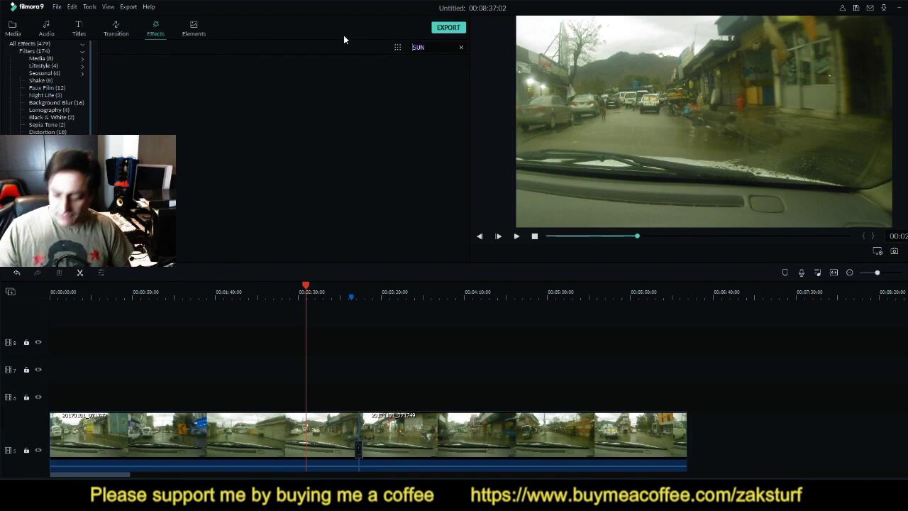
{"action": "key", "text": "BackSpace"}
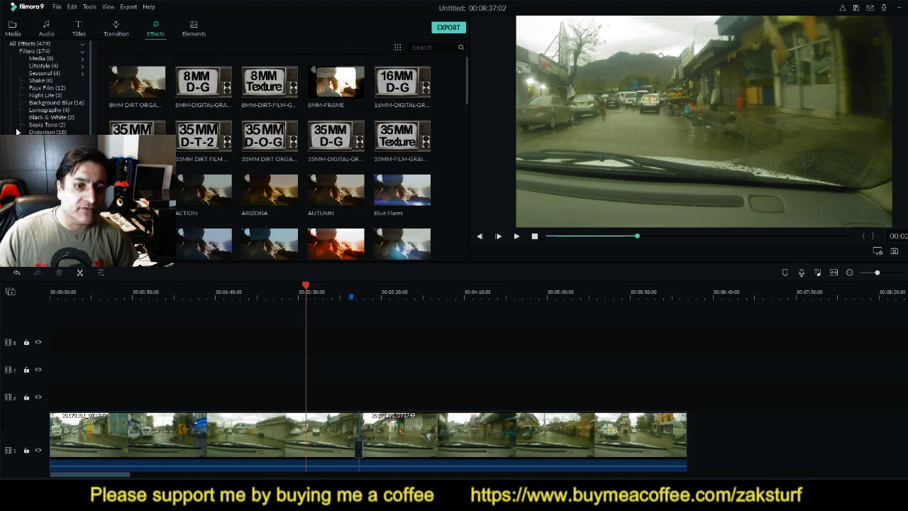
Add the winking animated emoji element to track 6 at the playhead
{"action": "left_click", "coordinate": [191, 29]}
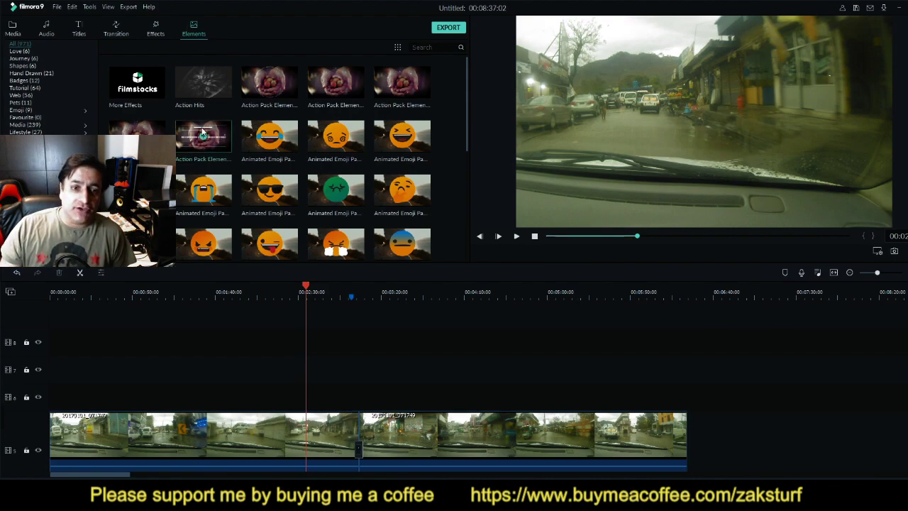
{"action": "left_click_drag", "start_coordinate": [365, 370], "coordinate": [306, 404]}
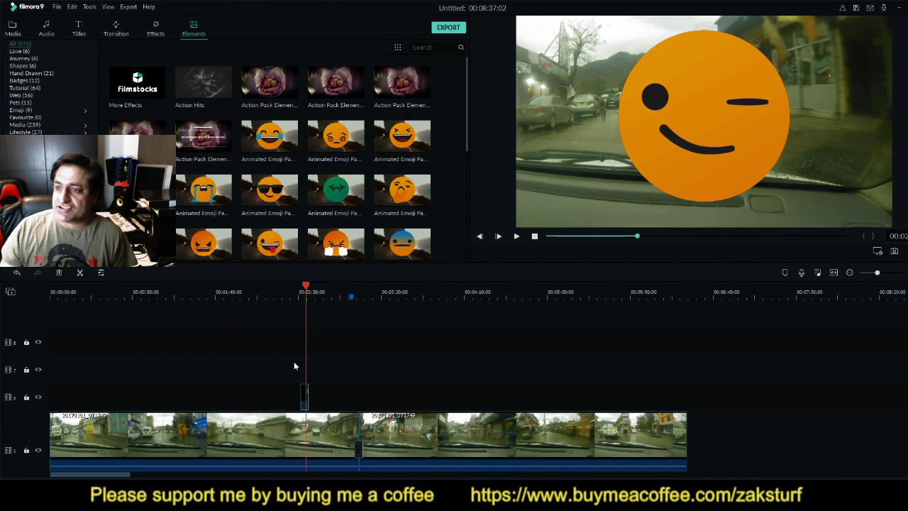
Shrink the winking emoji to roughly half size, move it to the upper-right area of the video frame, and play the result
{"action": "left_click_drag", "start_coordinate": [700, 129], "coordinate": [657, 140]}
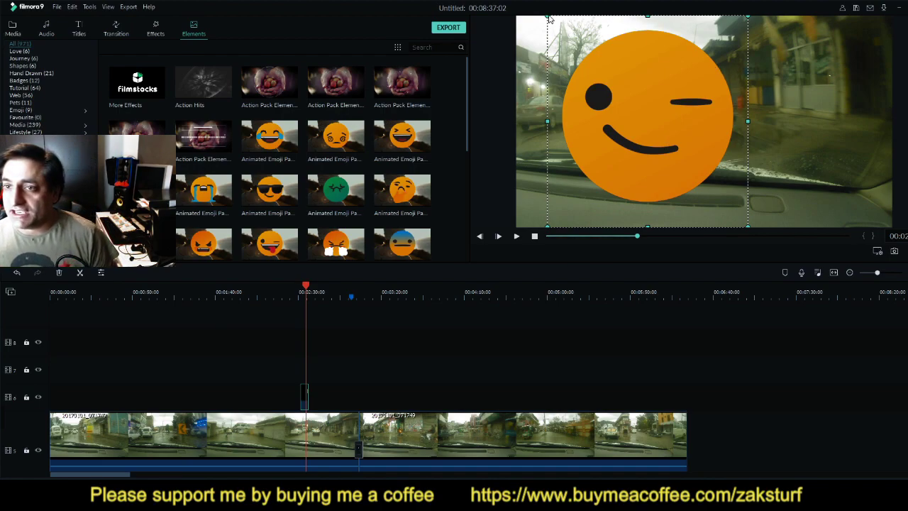
{"action": "left_click_drag", "start_coordinate": [548, 19], "coordinate": [634, 108]}
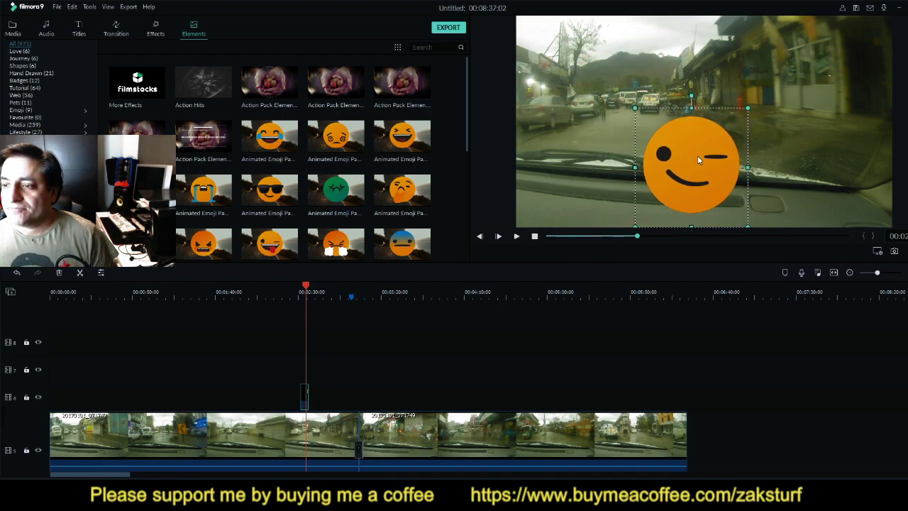
{"action": "left_click_drag", "start_coordinate": [706, 128], "coordinate": [832, 81]}
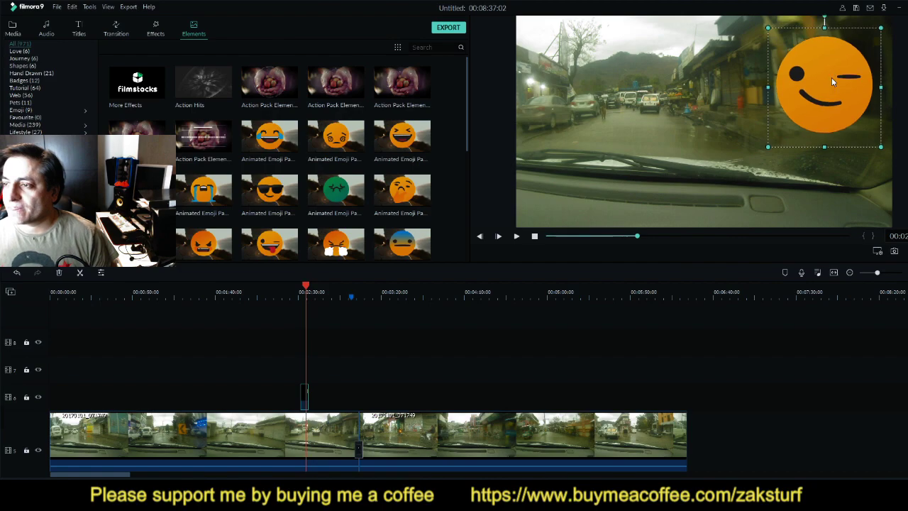
{"action": "key", "text": "space"}
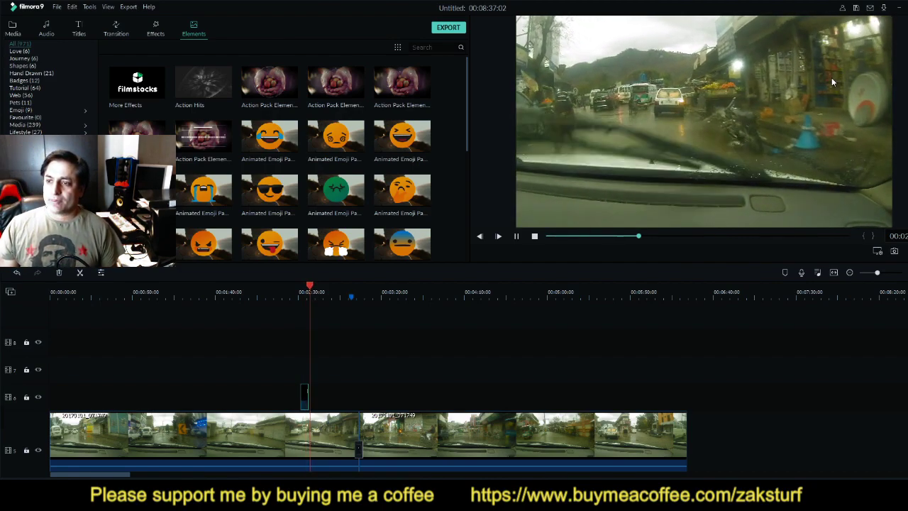
{"action": "key", "text": "space"}
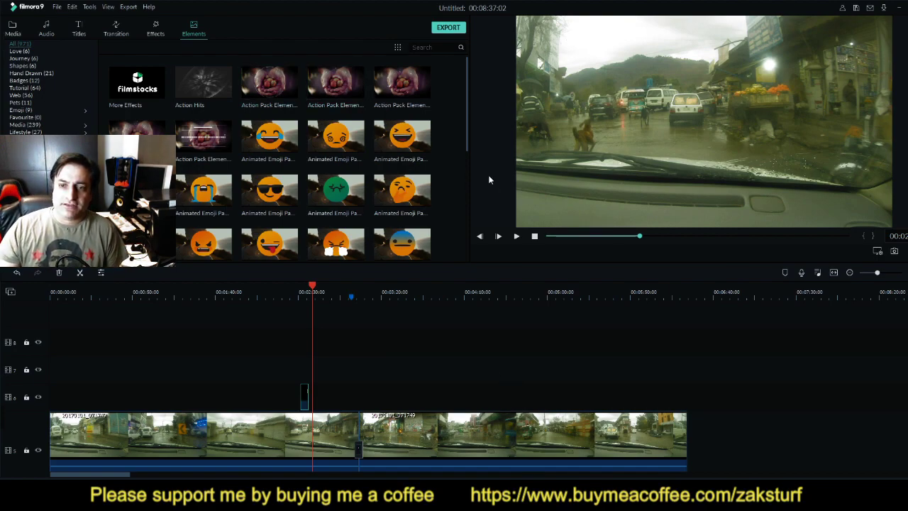
Add the Blast - 01 element to track 6 at about 00:03:40 and play the footage into it
{"action": "left_click_drag", "start_coordinate": [467, 144], "coordinate": [461, 277]}
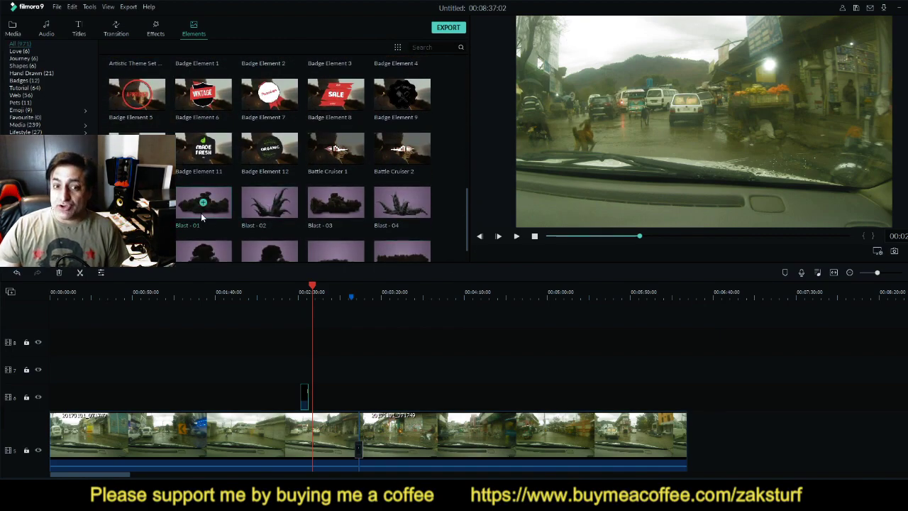
{"action": "left_click_drag", "start_coordinate": [228, 207], "coordinate": [415, 392]}
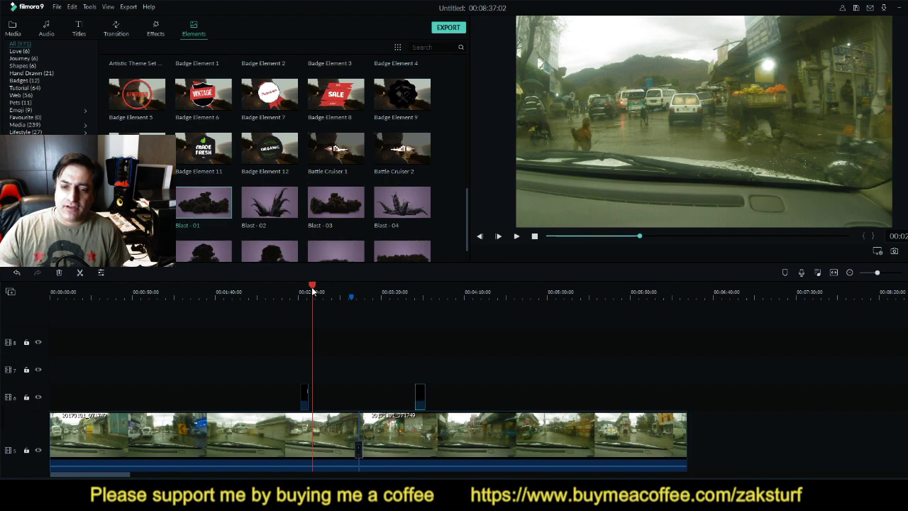
{"action": "left_click_drag", "start_coordinate": [312, 291], "coordinate": [411, 292]}
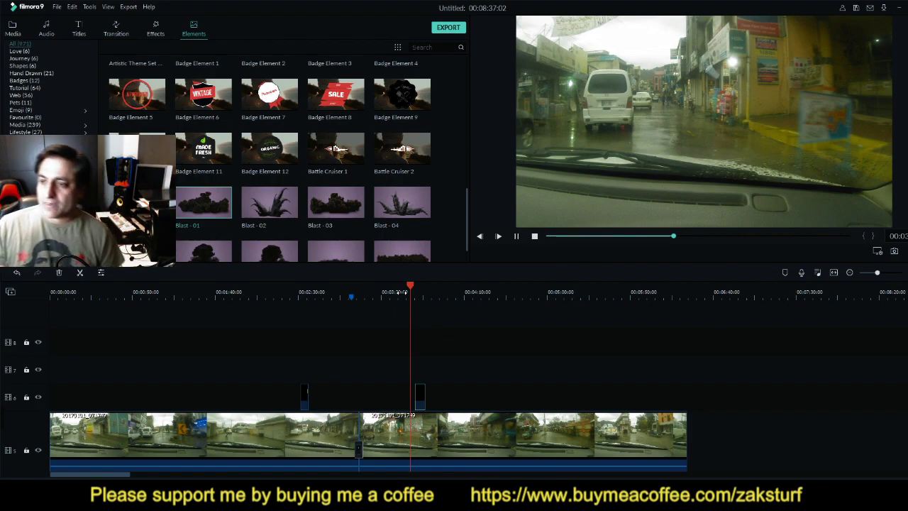
{"action": "key", "text": "space"}
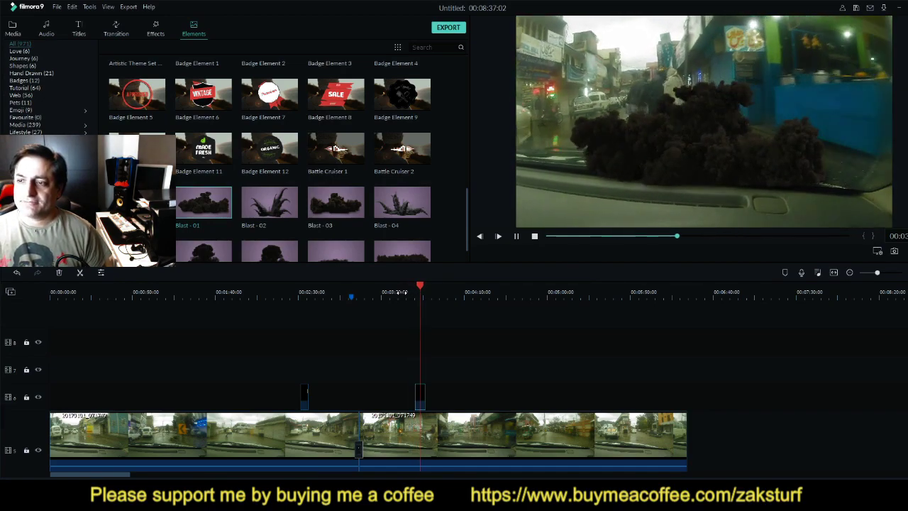
{"action": "key", "text": "space"}
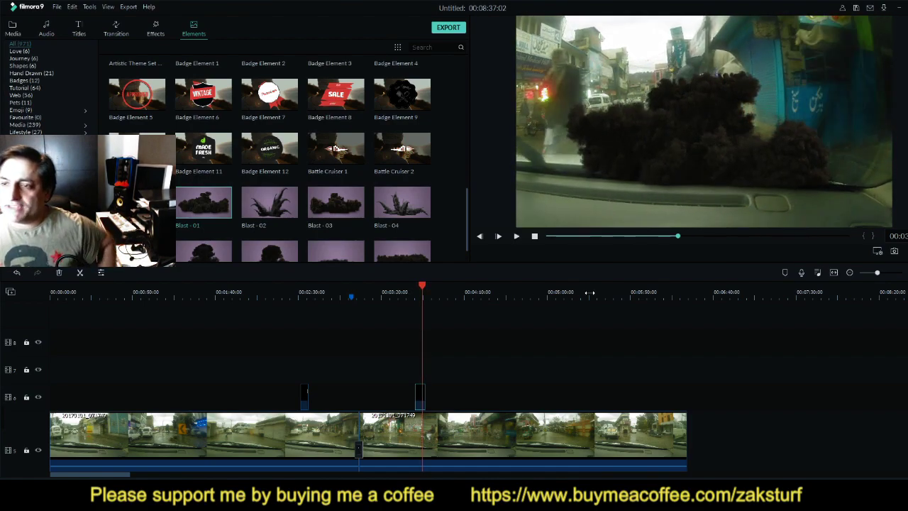
{"action": "left_click", "coordinate": [713, 136]}
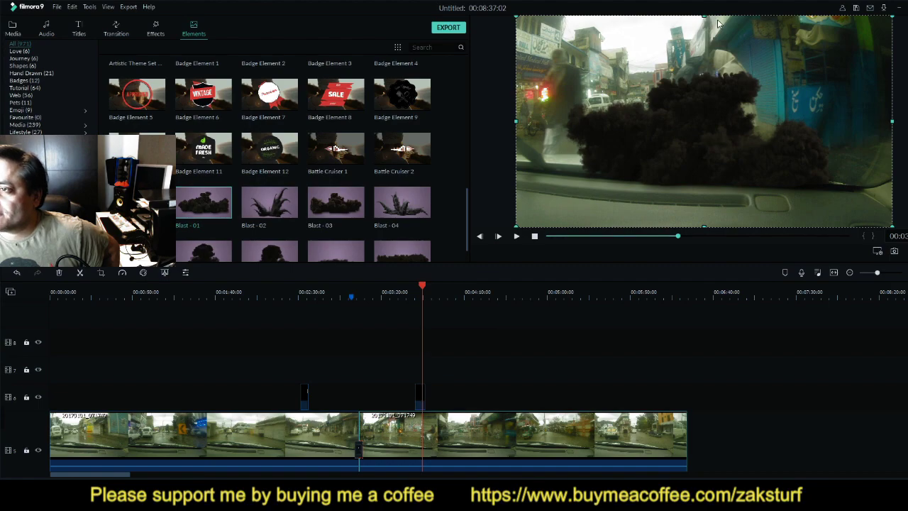
{"action": "mouse_move", "coordinate": [703, 18]}
{"action": "left_mouse_down"}
{"action": "mouse_move", "coordinate": [703, 0]}
{"action": "mouse_move", "coordinate": [704, 34]}
{"action": "left_mouse_up"}
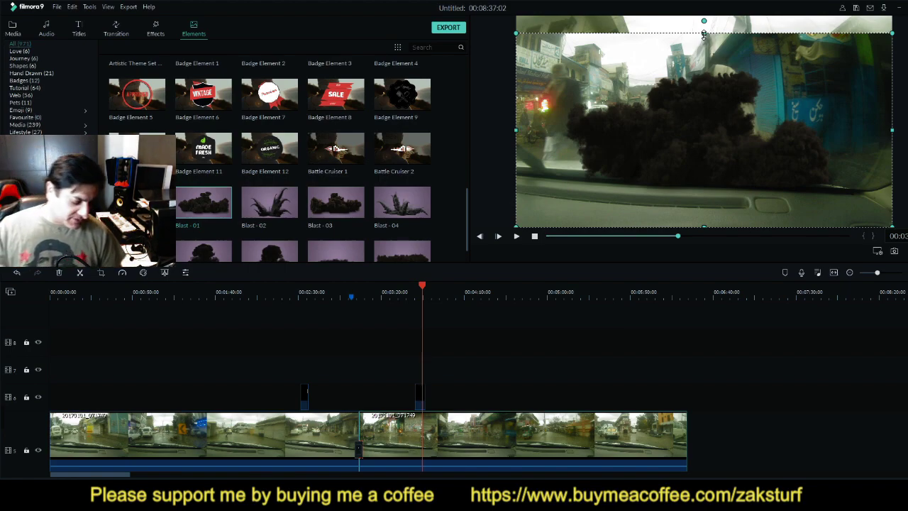
{"action": "left_click", "coordinate": [17, 273]}
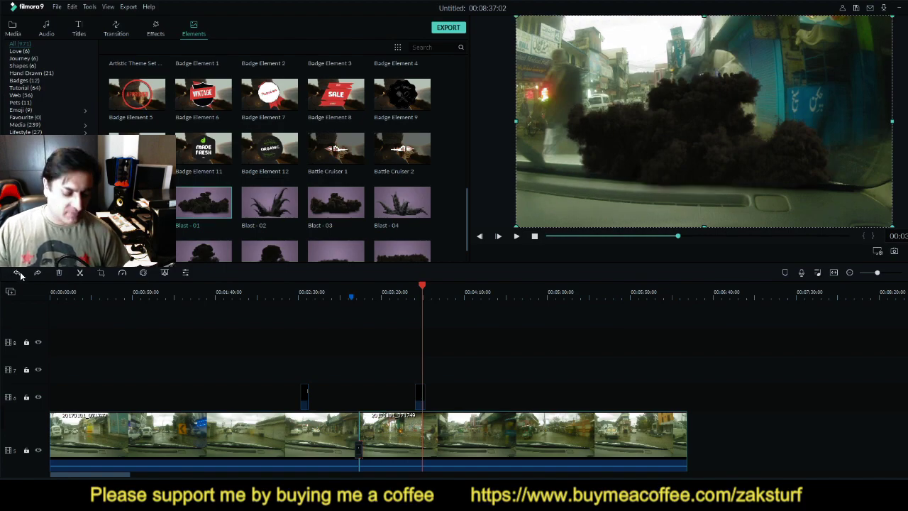
{"action": "left_click_drag", "start_coordinate": [514, 15], "coordinate": [409, 66]}
{"action": "left_click", "coordinate": [16, 273]}
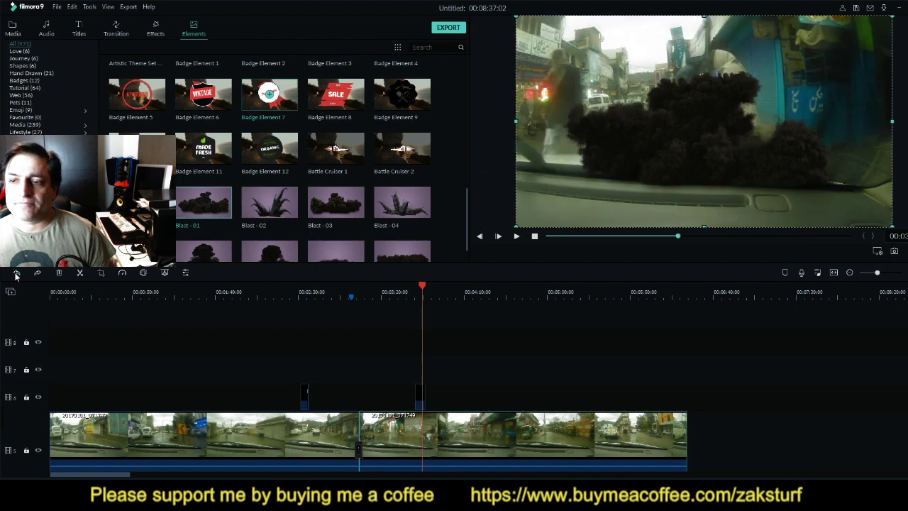
Enlarge the Blast - 01 element and move it down so the smoke fills the lower part of the video frame
{"action": "left_click", "coordinate": [696, 161]}
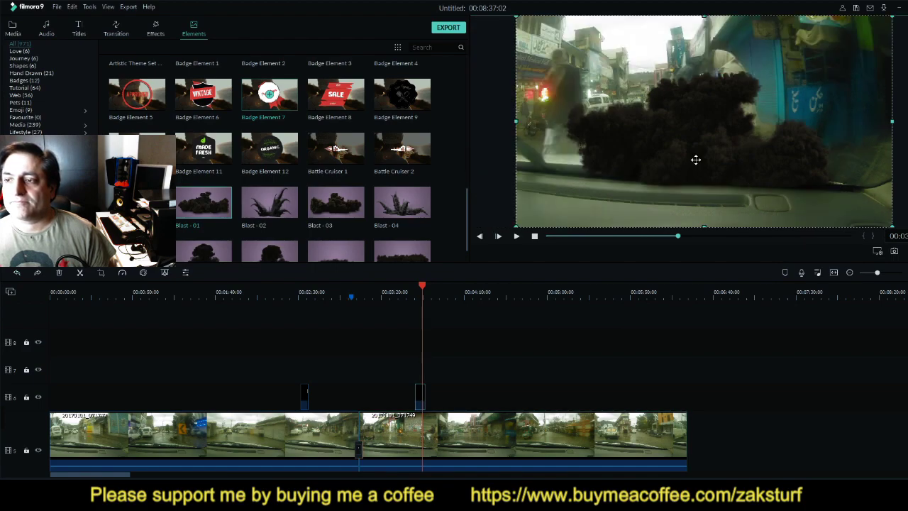
{"action": "double_click", "coordinate": [697, 161]}
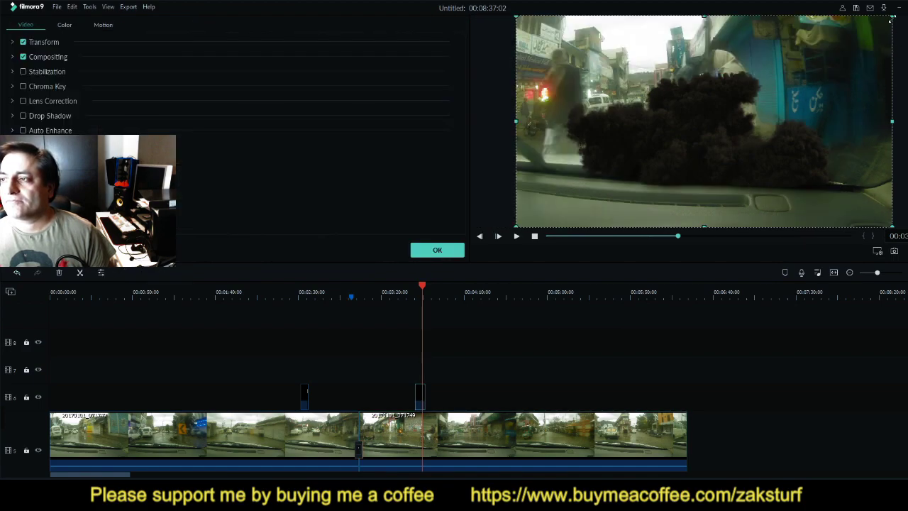
{"action": "left_click_drag", "start_coordinate": [891, 17], "coordinate": [907, 1]}
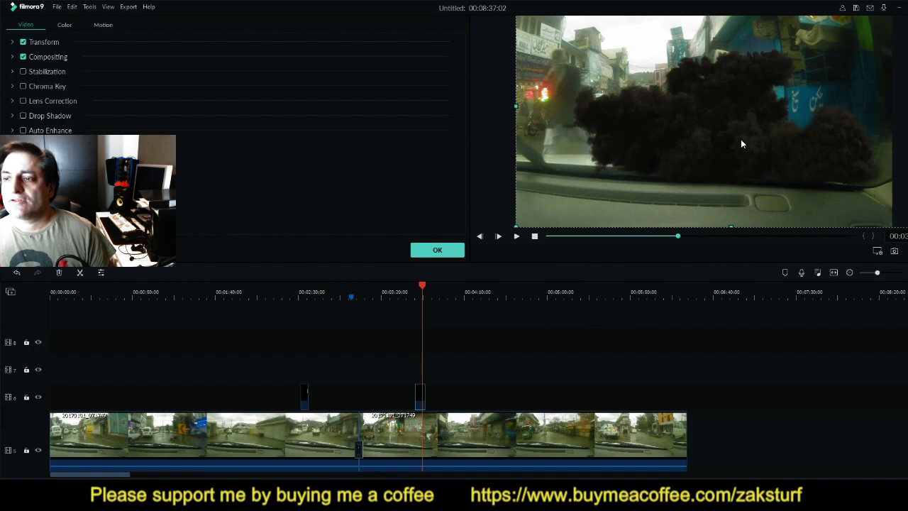
{"action": "left_click_drag", "start_coordinate": [740, 139], "coordinate": [750, 201]}
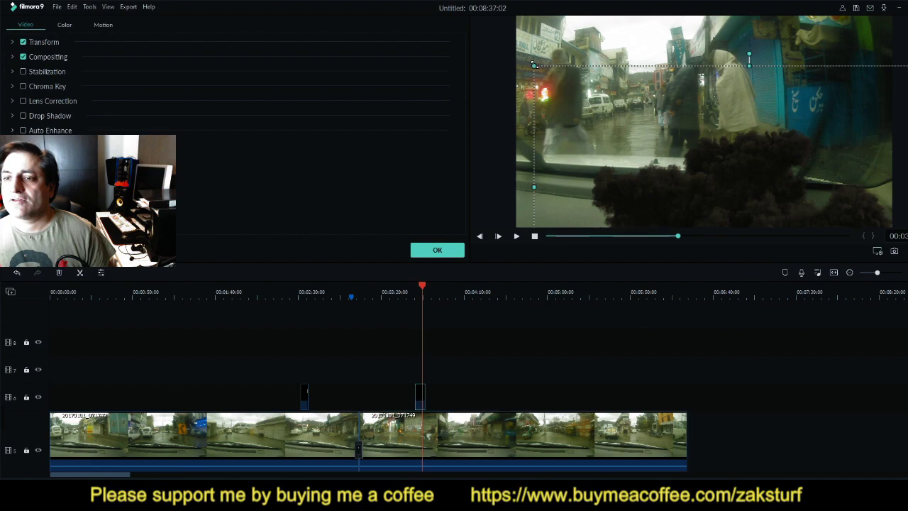
{"action": "left_click_drag", "start_coordinate": [534, 65], "coordinate": [408, 2]}
{"action": "mouse_move", "coordinate": [699, 210]}
{"action": "left_mouse_down"}
{"action": "mouse_move", "coordinate": [683, 185]}
{"action": "mouse_move", "coordinate": [690, 142]}
{"action": "mouse_move", "coordinate": [701, 142]}
{"action": "mouse_move", "coordinate": [705, 205]}
{"action": "left_mouse_up"}
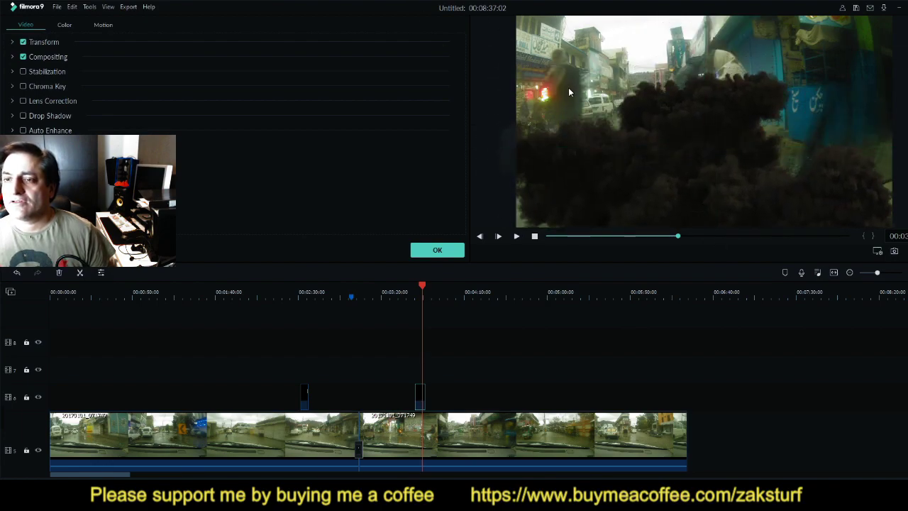
Play the footage through the enlarged blast and remove the Blast - 01 element from track 6
{"action": "left_click_drag", "start_coordinate": [423, 291], "coordinate": [376, 296]}
{"action": "key", "text": "space"}
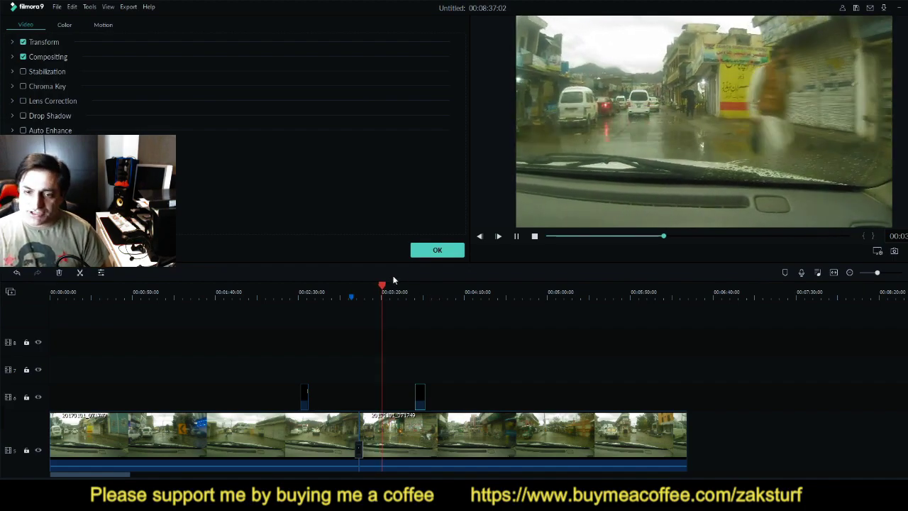
{"action": "left_click_drag", "start_coordinate": [384, 287], "coordinate": [411, 287]}
{"action": "key", "text": "space"}
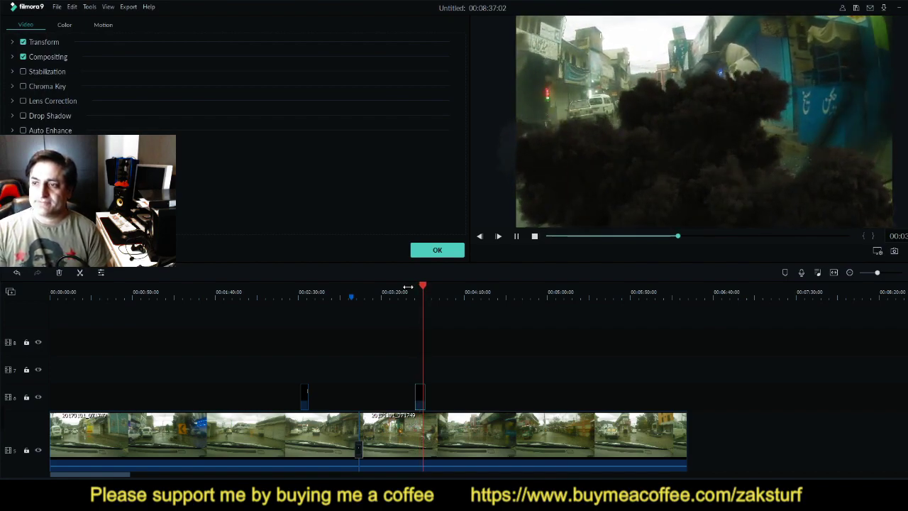
{"action": "key", "text": "space"}
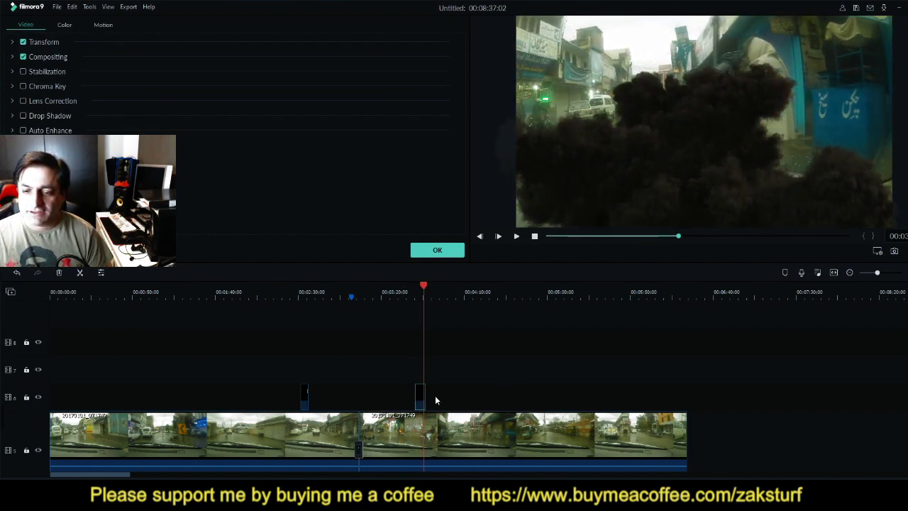
{"action": "key", "text": "Delete"}
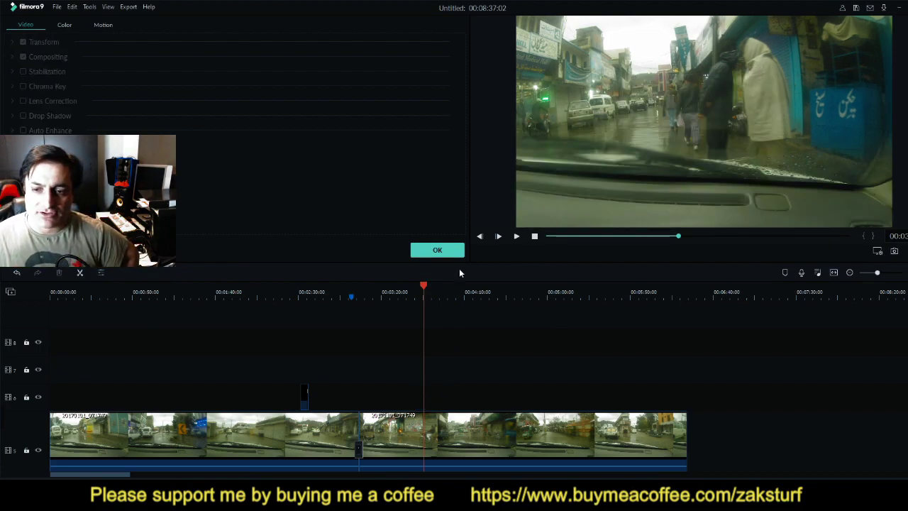
{"action": "left_click", "coordinate": [449, 252]}
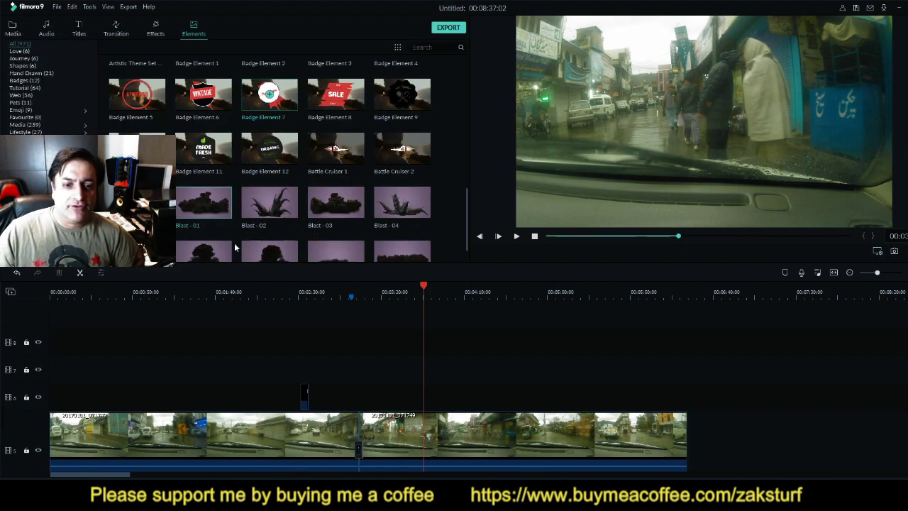
Add the POPULAR badge element to track 6 at about 00:03:43 and play it over the footage
{"action": "left_click_drag", "start_coordinate": [465, 226], "coordinate": [464, 188]}
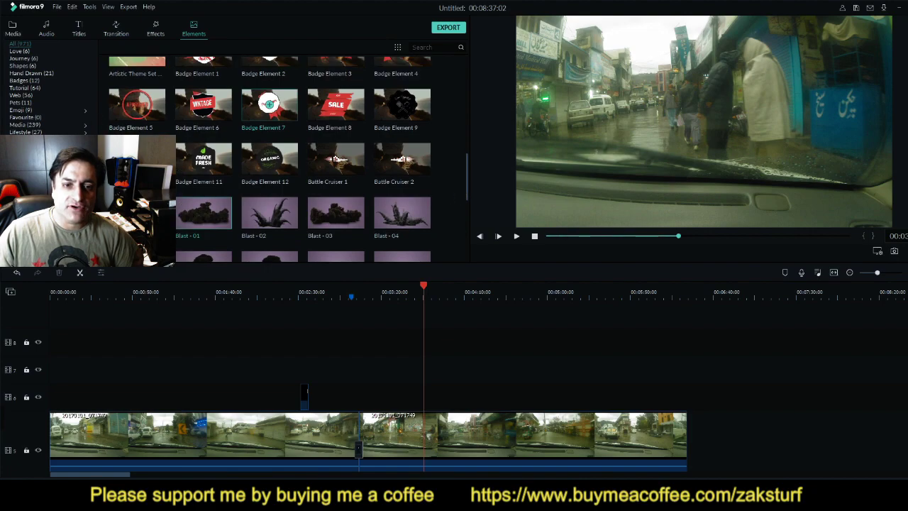
{"action": "left_click_drag", "start_coordinate": [345, 253], "coordinate": [422, 402]}
{"action": "mouse_move", "coordinate": [425, 291]}
{"action": "left_mouse_down"}
{"action": "mouse_move", "coordinate": [400, 290]}
{"action": "mouse_move", "coordinate": [419, 286]}
{"action": "left_mouse_up"}
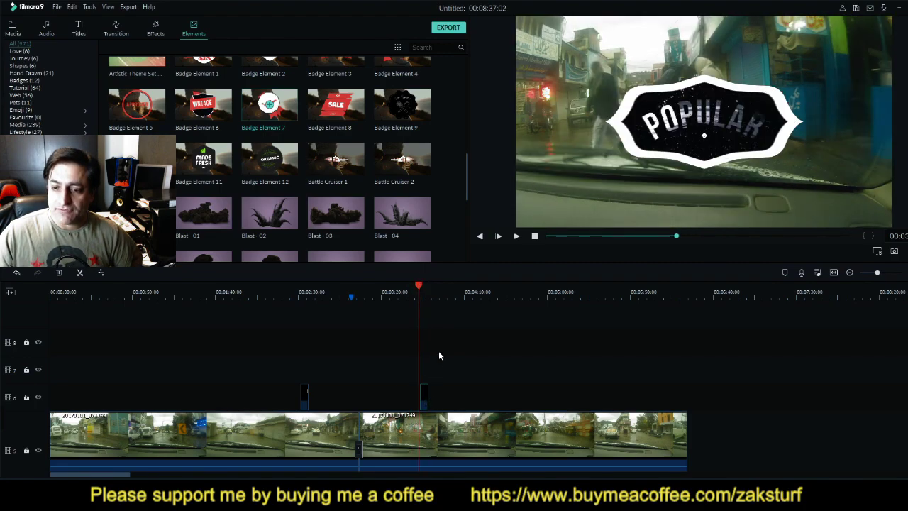
{"action": "double_click", "coordinate": [424, 399]}
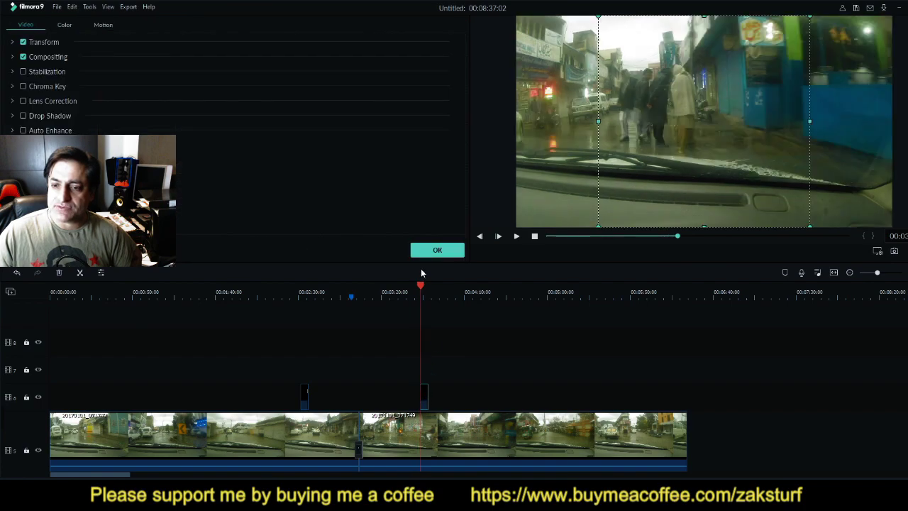
{"action": "left_click", "coordinate": [436, 249]}
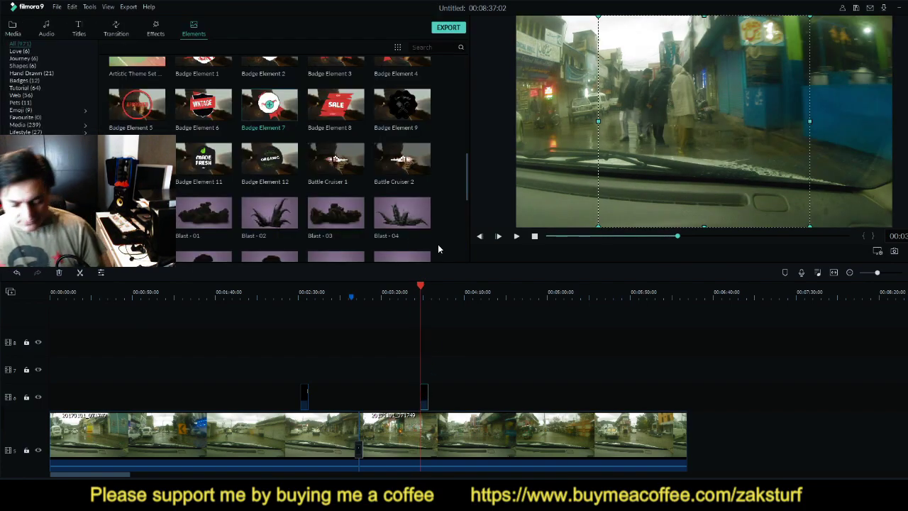
{"action": "key", "text": "space"}
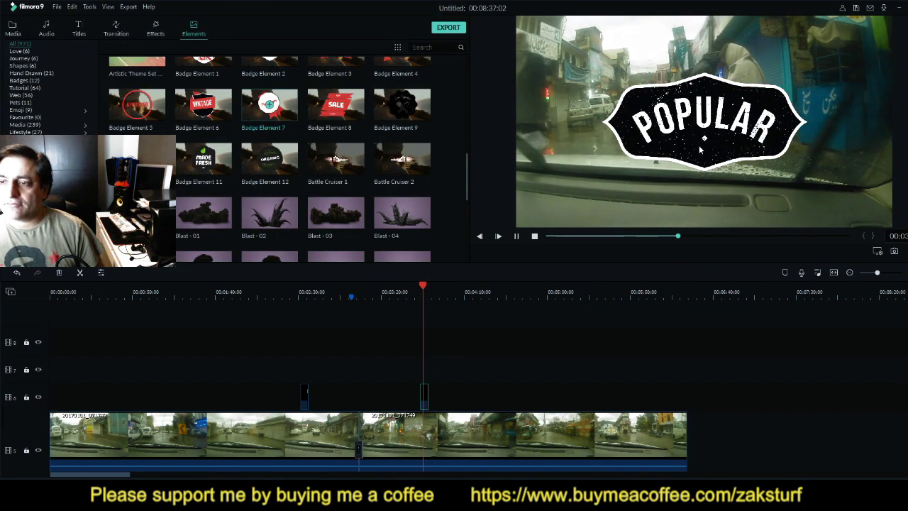
{"action": "key", "text": "space"}
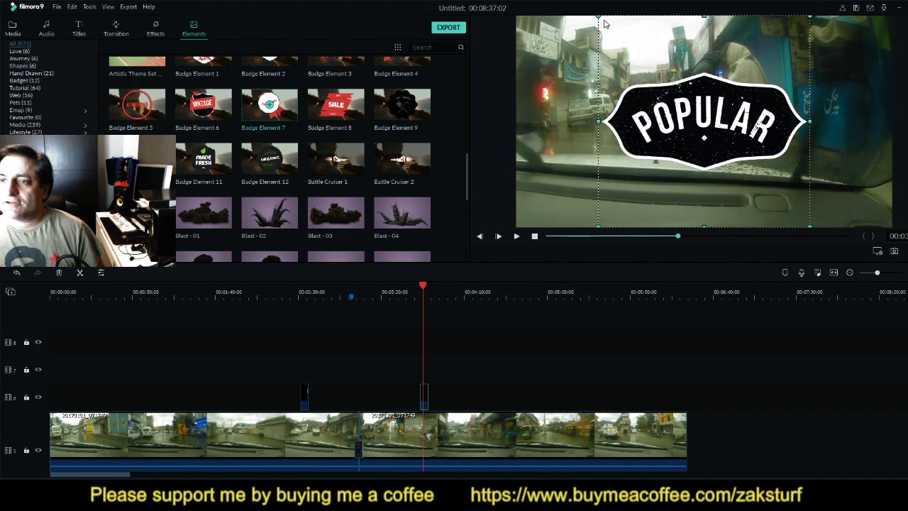
Enlarge the POPULAR badge, move it to the lower-right area of the video frame, and play the result
{"action": "left_click_drag", "start_coordinate": [602, 18], "coordinate": [511, 16]}
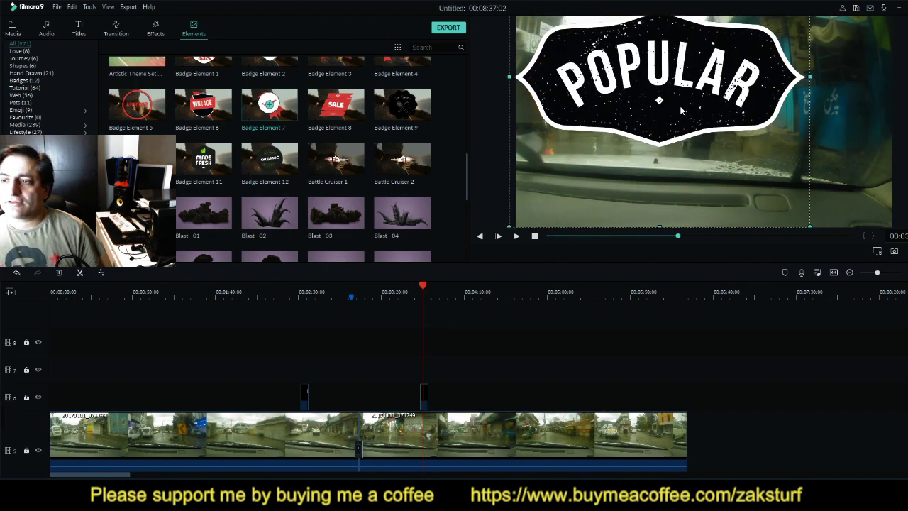
{"action": "double_click", "coordinate": [653, 79]}
{"action": "left_click_drag", "start_coordinate": [654, 79], "coordinate": [794, 163]}
{"action": "key", "text": "space"}
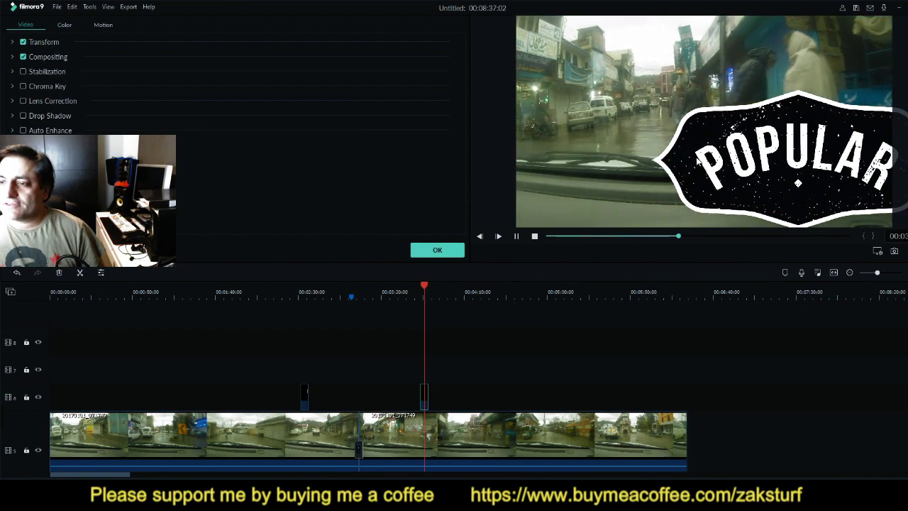
{"action": "key", "text": "space"}
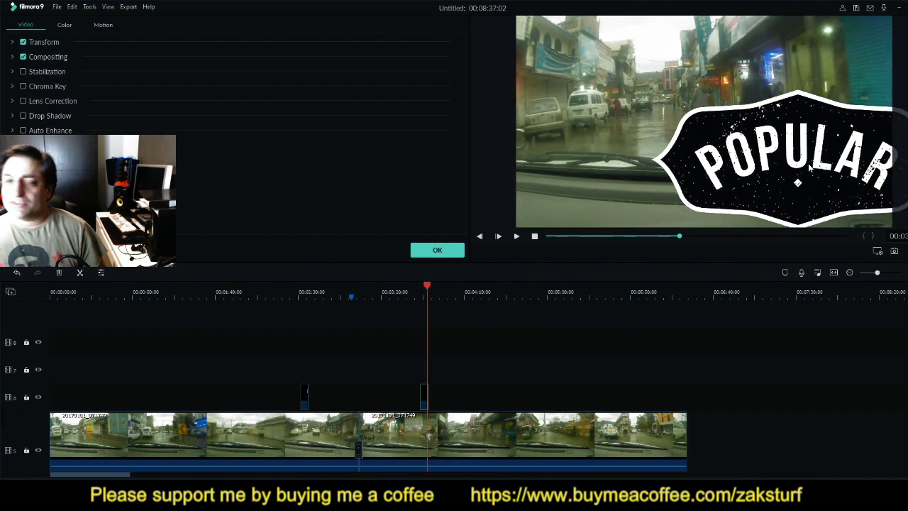
Replace the POPULAR badge on track 6 with Badge Element 8 and play it over the footage
{"action": "left_click", "coordinate": [437, 250]}
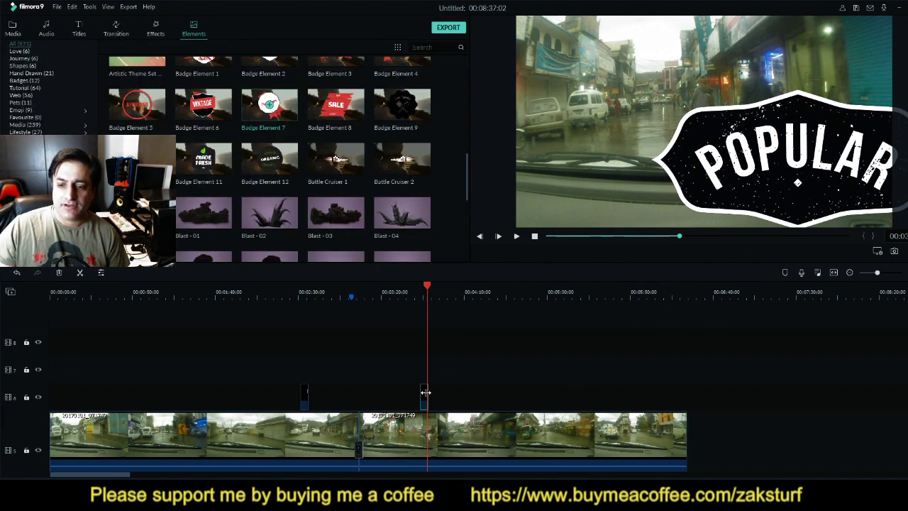
{"action": "key", "text": "Delete"}
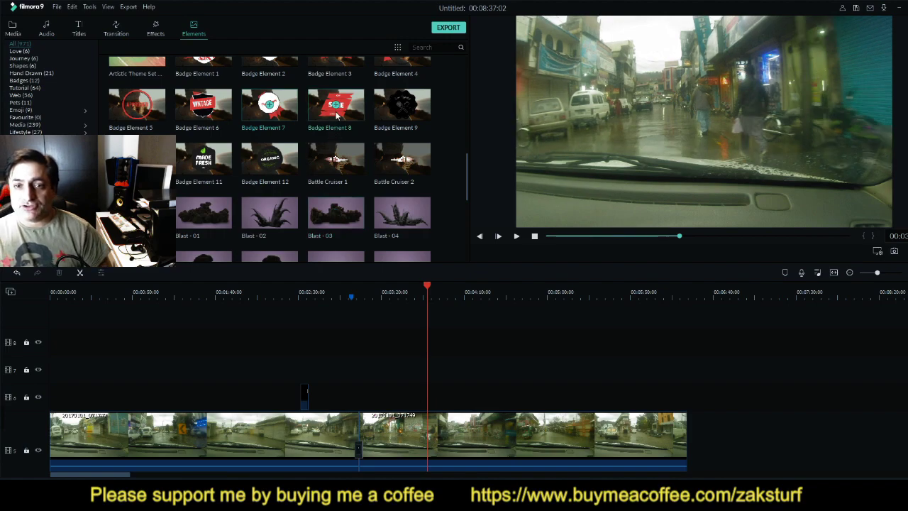
{"action": "left_click_drag", "start_coordinate": [338, 110], "coordinate": [427, 397]}
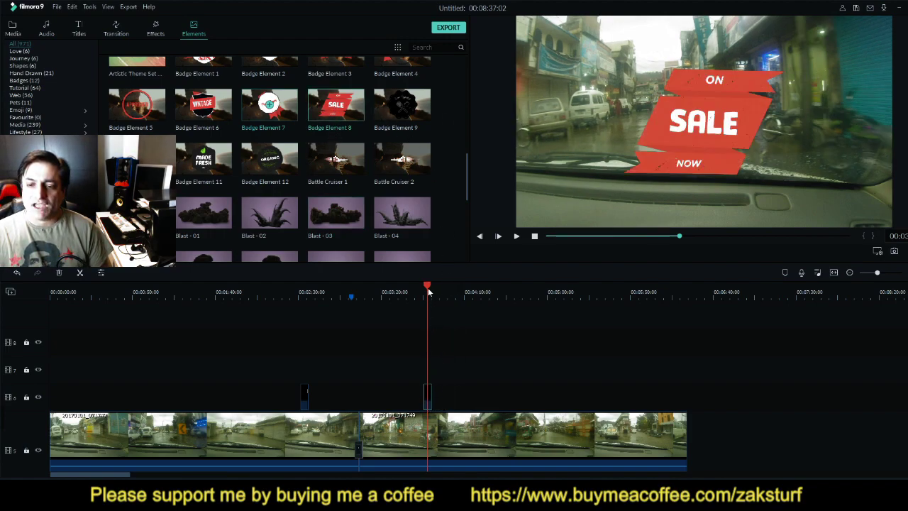
{"action": "mouse_move", "coordinate": [429, 291]}
{"action": "left_mouse_down"}
{"action": "mouse_move", "coordinate": [413, 291]}
{"action": "mouse_move", "coordinate": [425, 282]}
{"action": "left_mouse_up"}
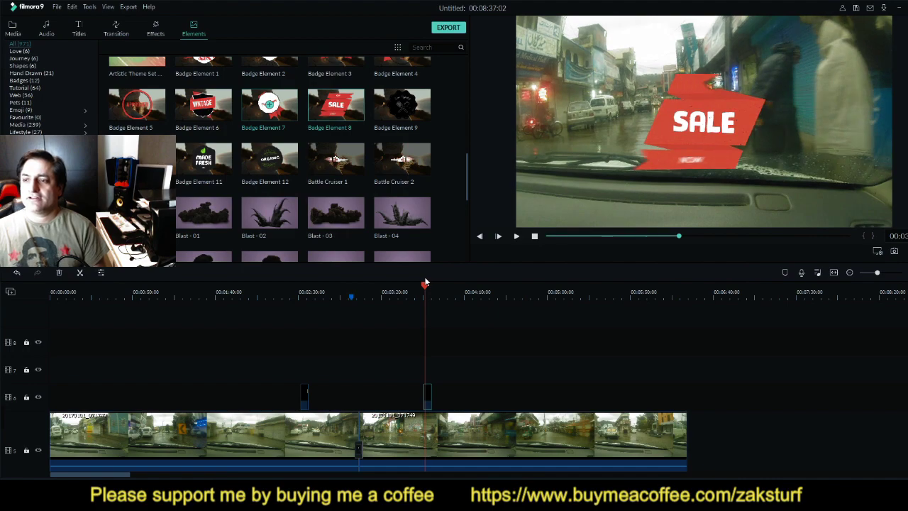
{"action": "key", "text": "space"}
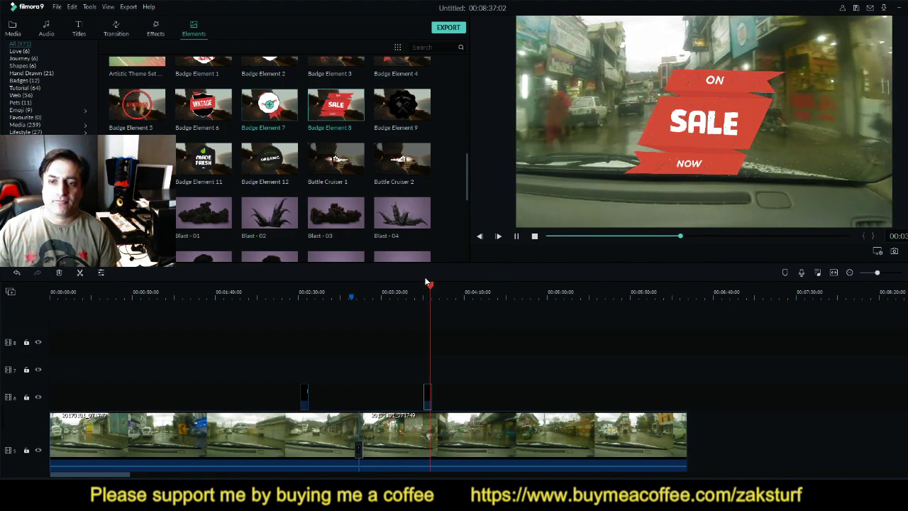
{"action": "key", "text": "space"}
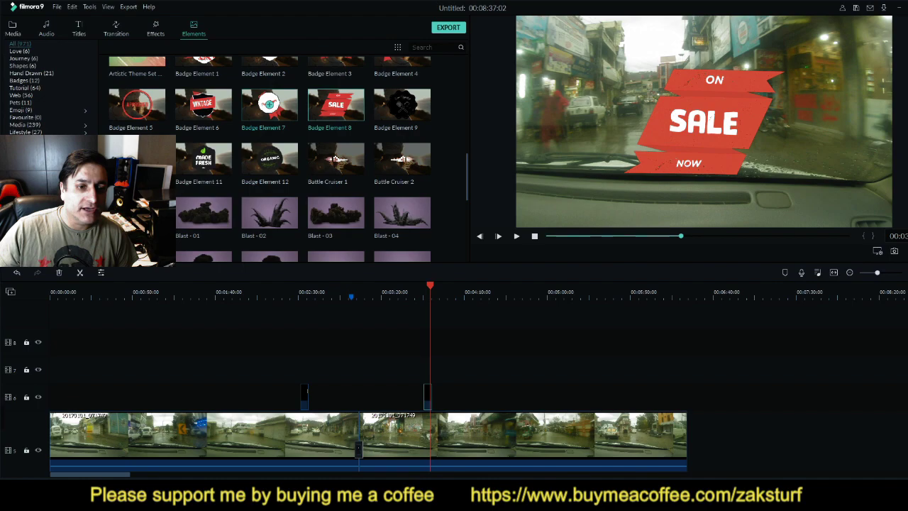
Replace the SALE badge on track 6 with the Destruction - 02 element, starting at the playhead
{"action": "scroll", "coordinate": [453, 144], "scroll_direction": "down", "scroll_amount": 3}
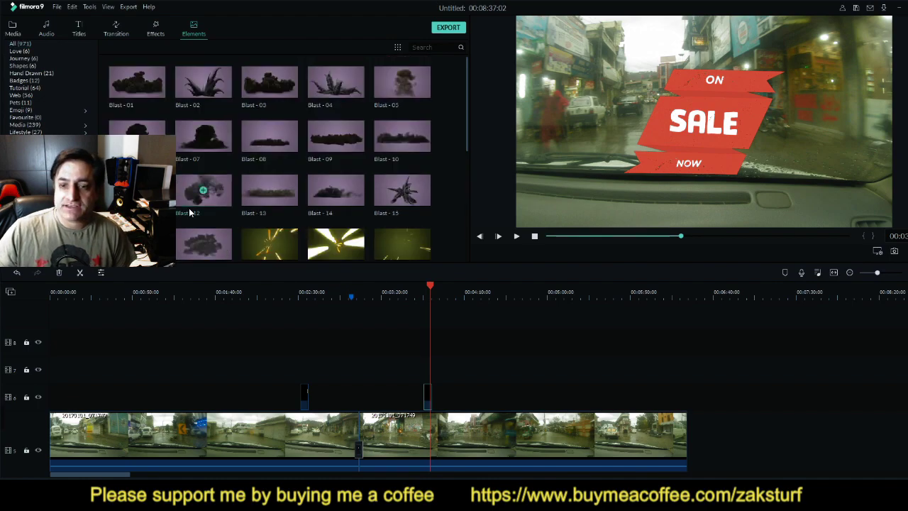
{"action": "left_click_drag", "start_coordinate": [466, 130], "coordinate": [464, 260]}
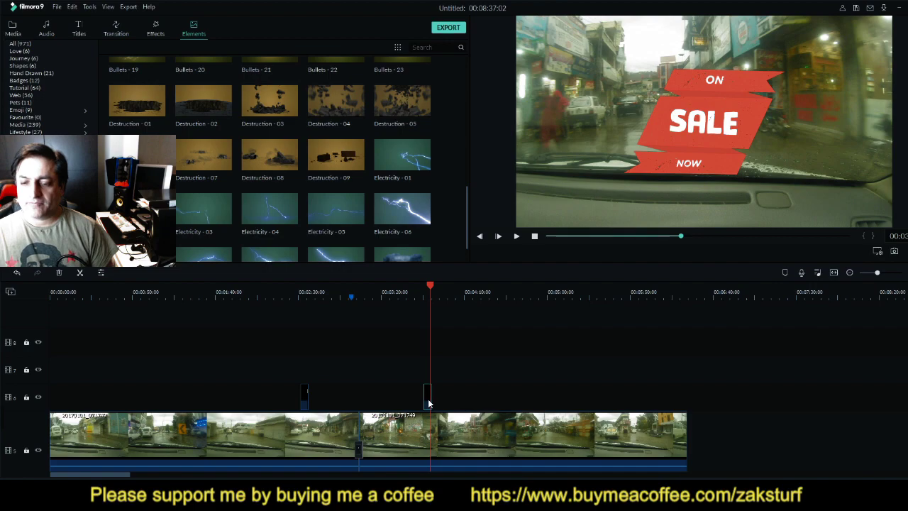
{"action": "key", "text": "Delete"}
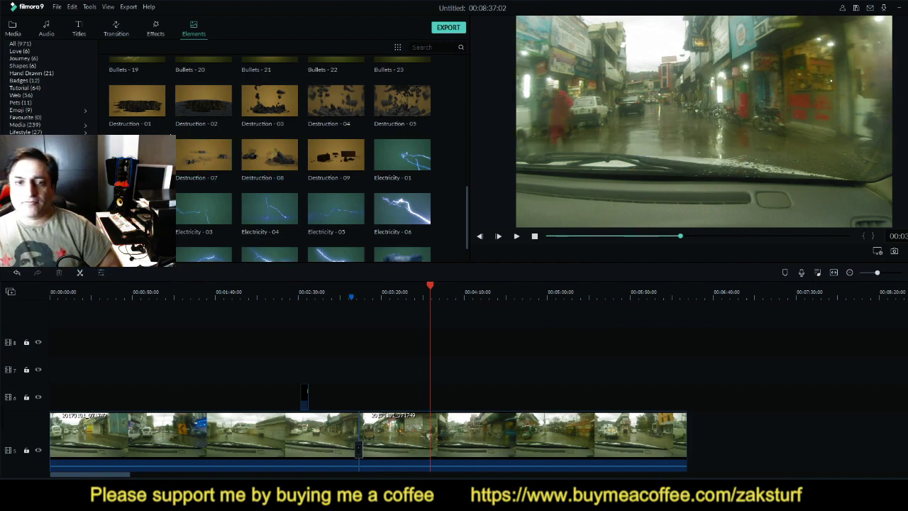
{"action": "left_click_drag", "start_coordinate": [190, 114], "coordinate": [504, 99]}
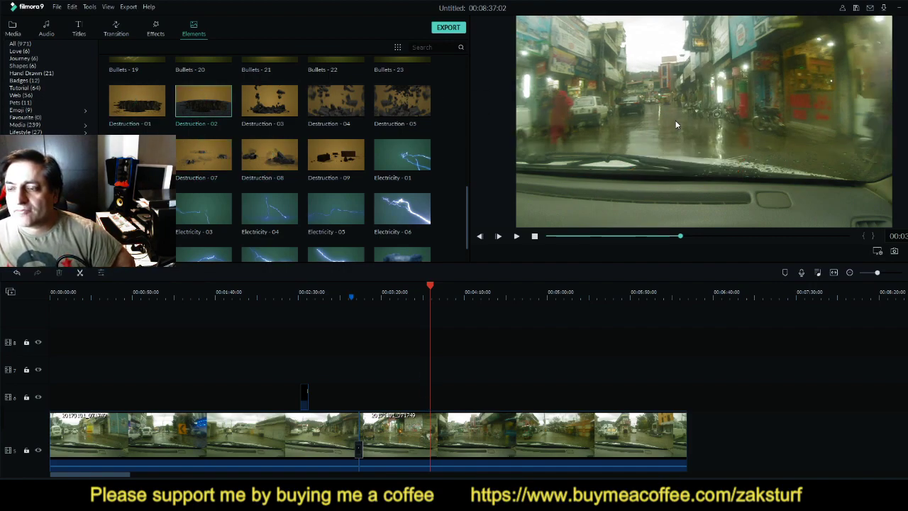
{"action": "left_click_drag", "start_coordinate": [197, 110], "coordinate": [434, 401]}
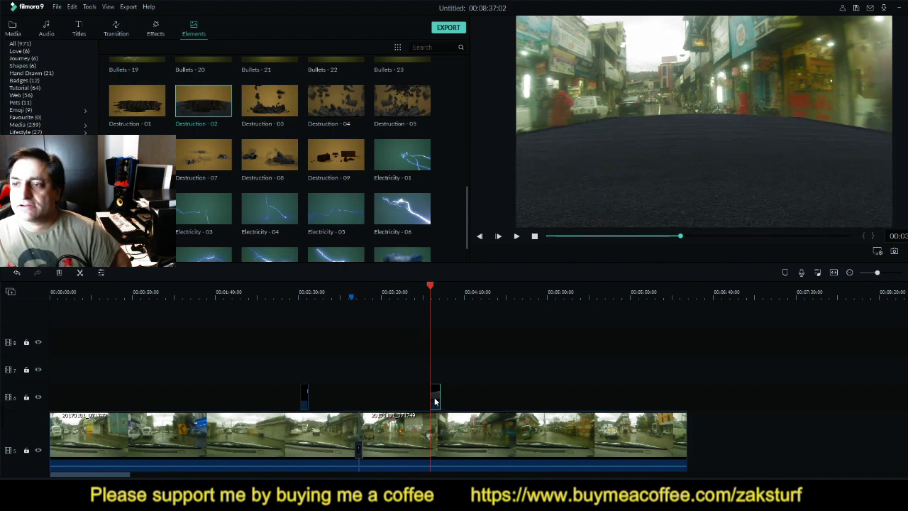
Shrink the Destruction - 02 element to about a quarter of the frame width and place it on the road ahead of the car
{"action": "mouse_move", "coordinate": [671, 157]}
{"action": "left_mouse_down"}
{"action": "mouse_move", "coordinate": [666, 124]}
{"action": "mouse_move", "coordinate": [679, 162]}
{"action": "left_mouse_up"}
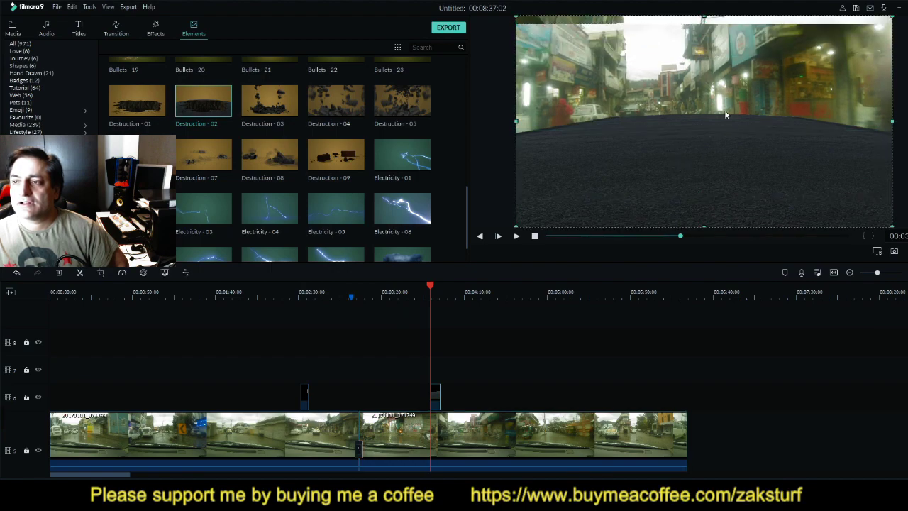
{"action": "left_click_drag", "start_coordinate": [705, 16], "coordinate": [704, 119]}
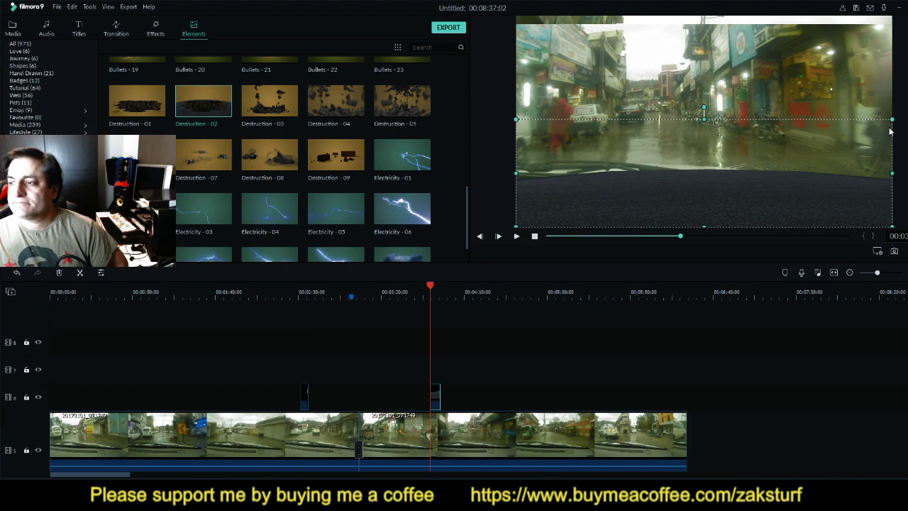
{"action": "left_click_drag", "start_coordinate": [891, 118], "coordinate": [724, 190]}
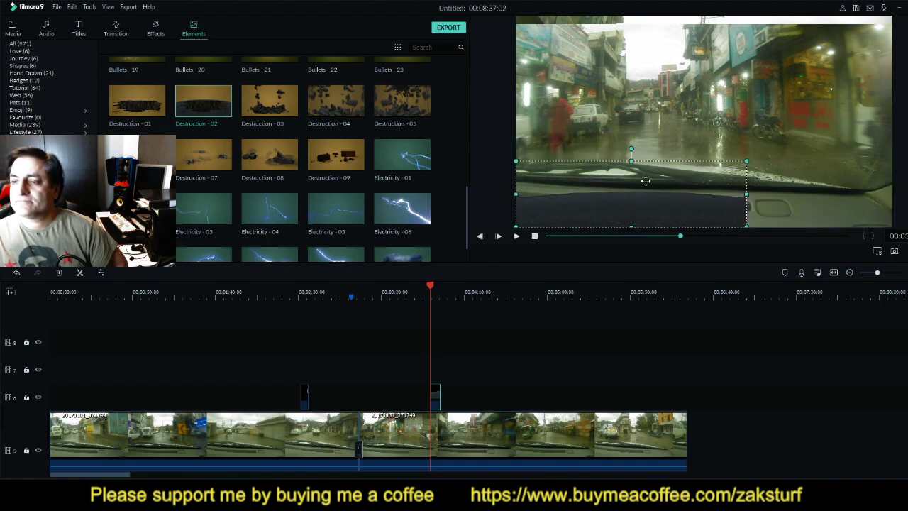
{"action": "left_click_drag", "start_coordinate": [645, 181], "coordinate": [676, 108]}
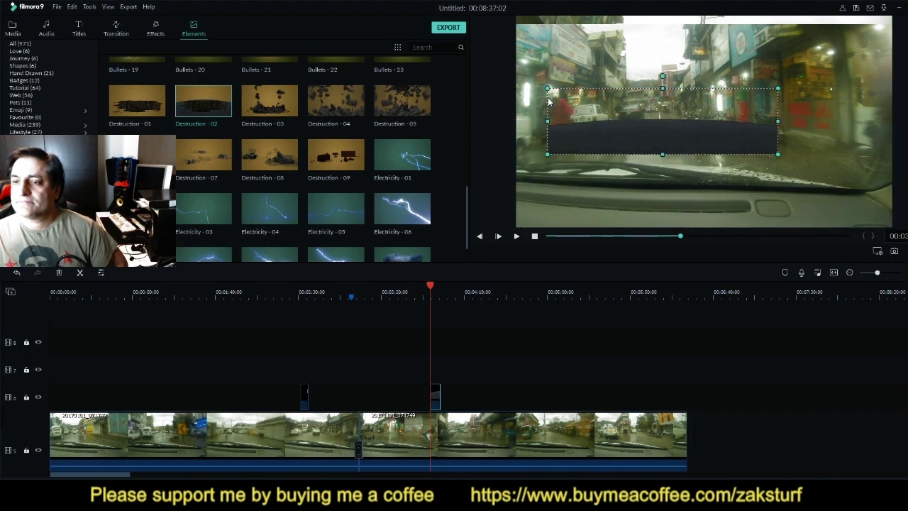
{"action": "left_click_drag", "start_coordinate": [547, 88], "coordinate": [682, 127]}
{"action": "left_click_drag", "start_coordinate": [746, 143], "coordinate": [678, 136]}
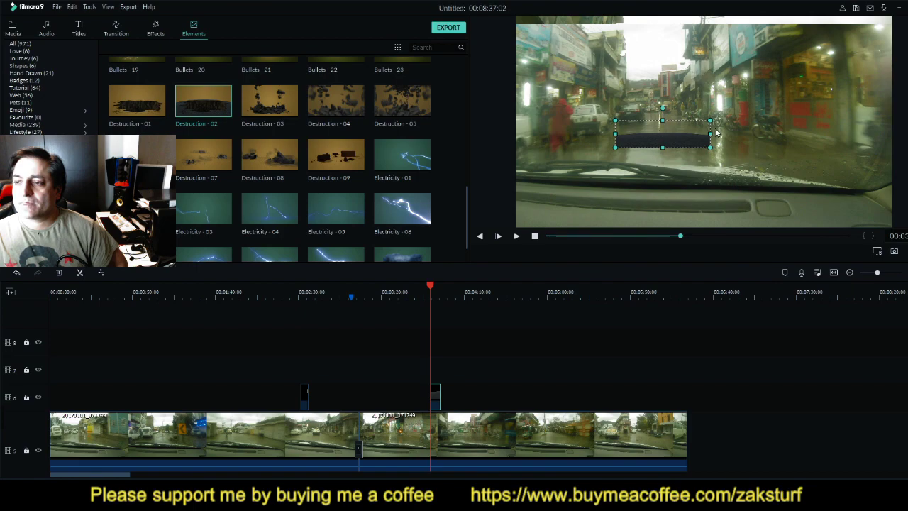
Enlarge the Destruction - 02 element to about a third of the frame width over the road and play it
{"action": "left_click_drag", "start_coordinate": [710, 121], "coordinate": [721, 108]}
{"action": "left_click_drag", "start_coordinate": [678, 137], "coordinate": [673, 135]}
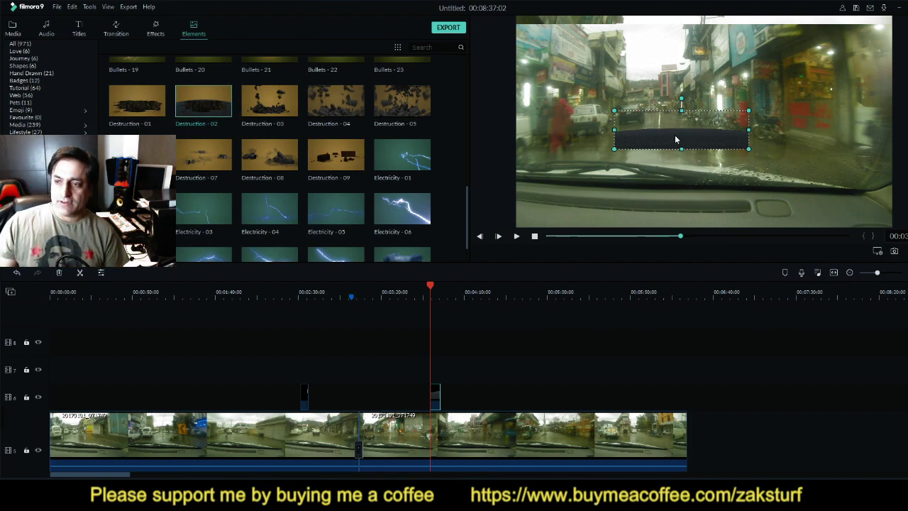
{"action": "key", "text": "space"}
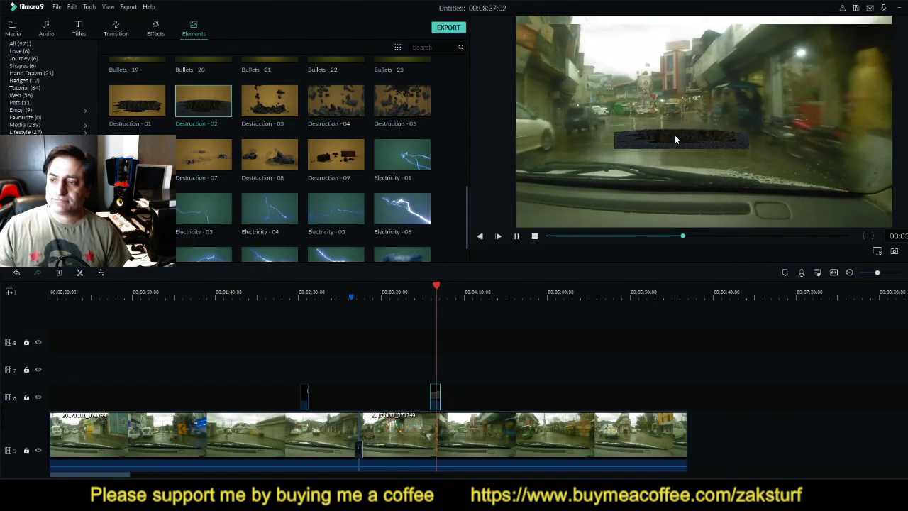
{"action": "key", "text": "space"}
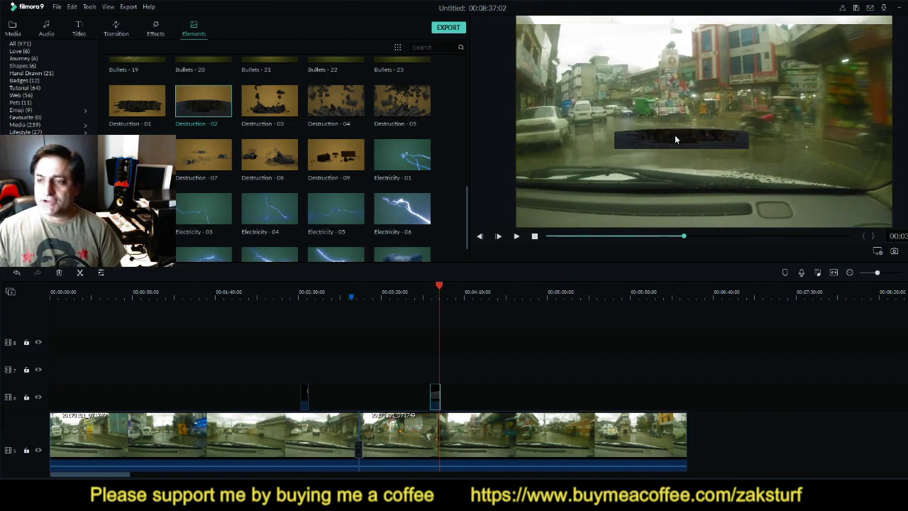
Replace Destruction - 02 on track 6 with the Destruction - 05 element at the playhead and play it over the footage
{"action": "left_click", "coordinate": [672, 134]}
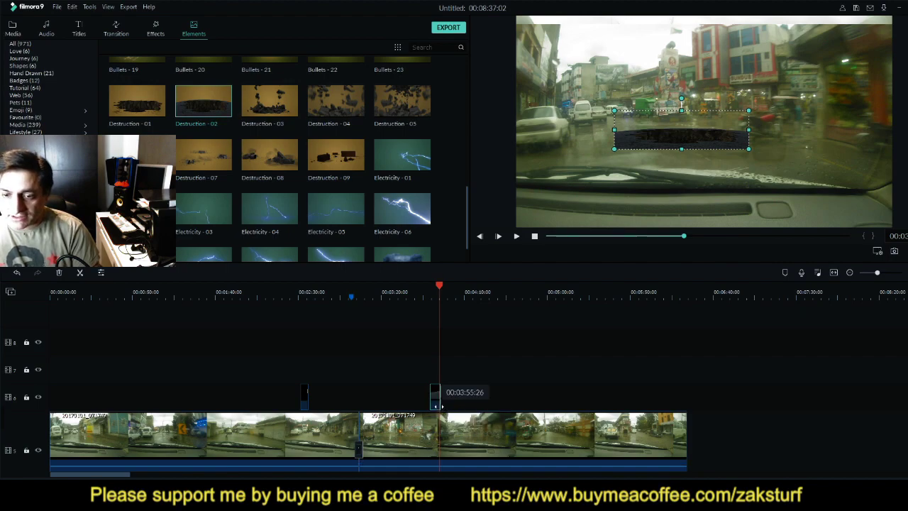
{"action": "key", "text": "Delete"}
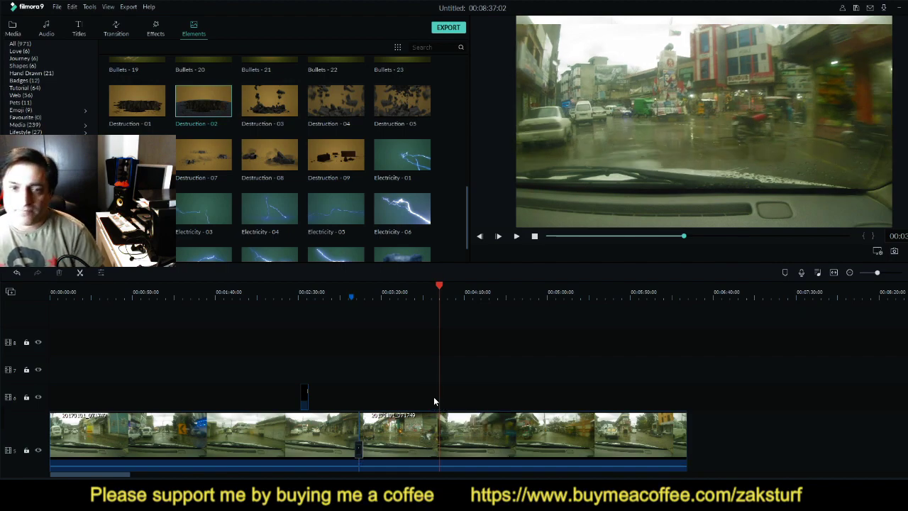
{"action": "left_click", "coordinate": [402, 103]}
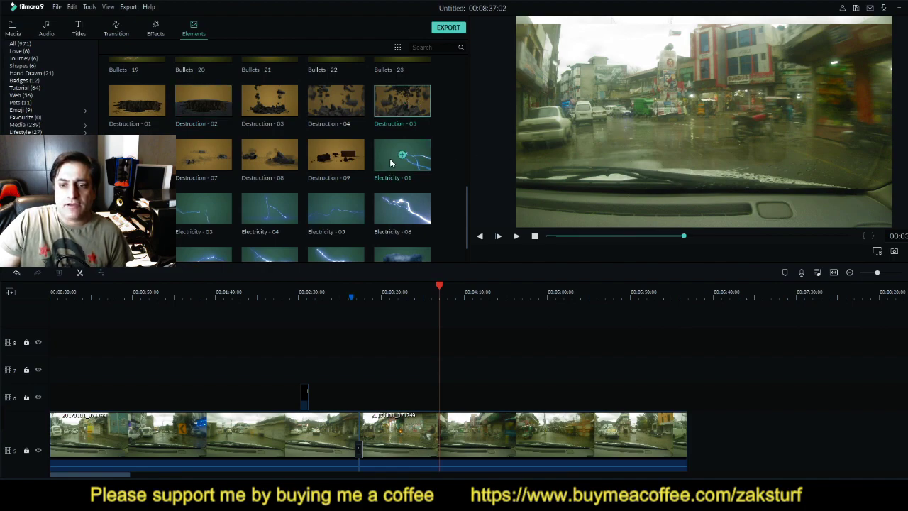
{"action": "left_click_drag", "start_coordinate": [474, 377], "coordinate": [441, 404]}
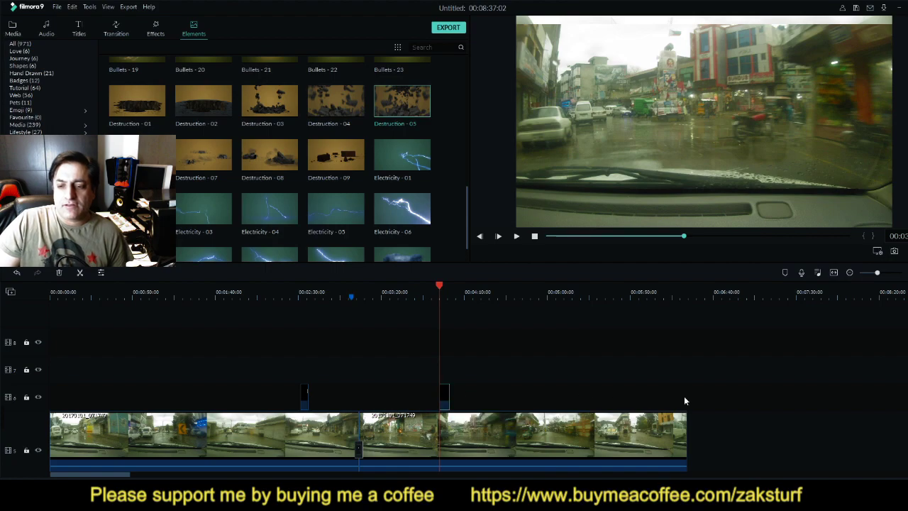
{"action": "key", "text": "space"}
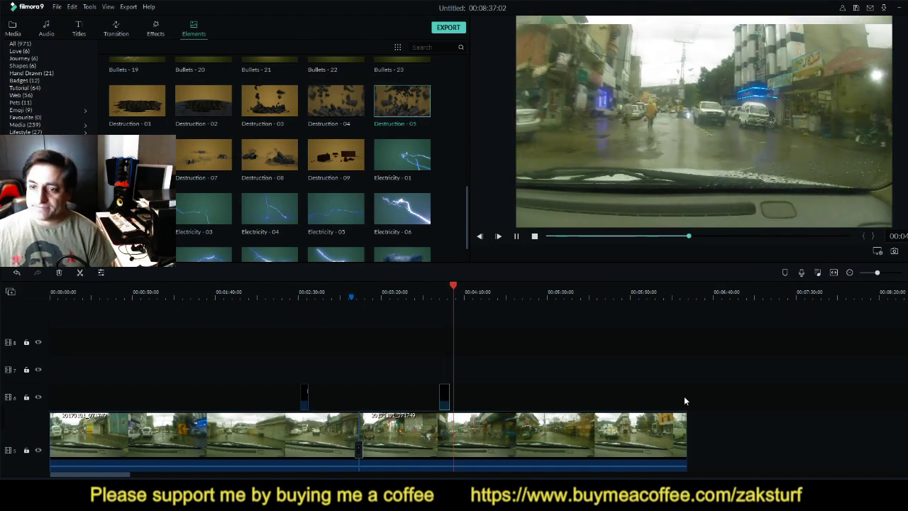
{"action": "key", "text": "space"}
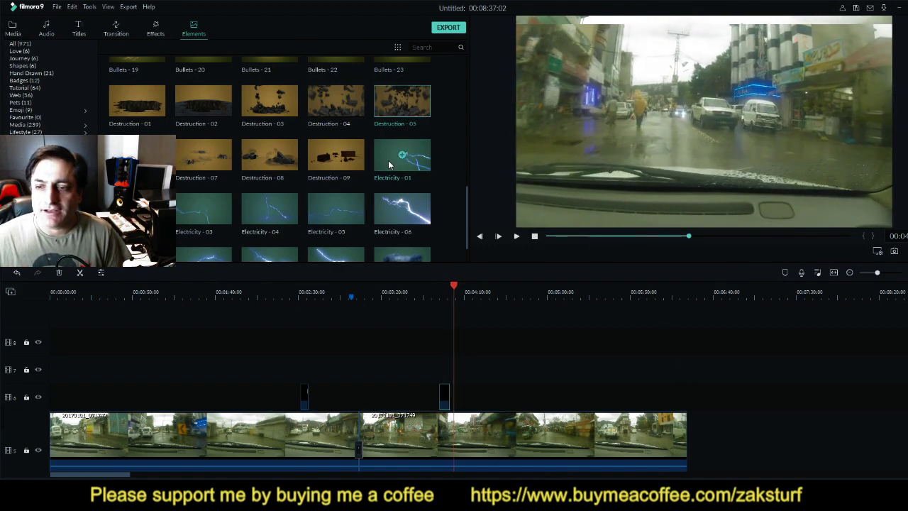
Add the Electricity - 01 element to track 6 directly after Destruction - 05 and select it in the preview
{"action": "left_click_drag", "start_coordinate": [379, 161], "coordinate": [557, 125]}
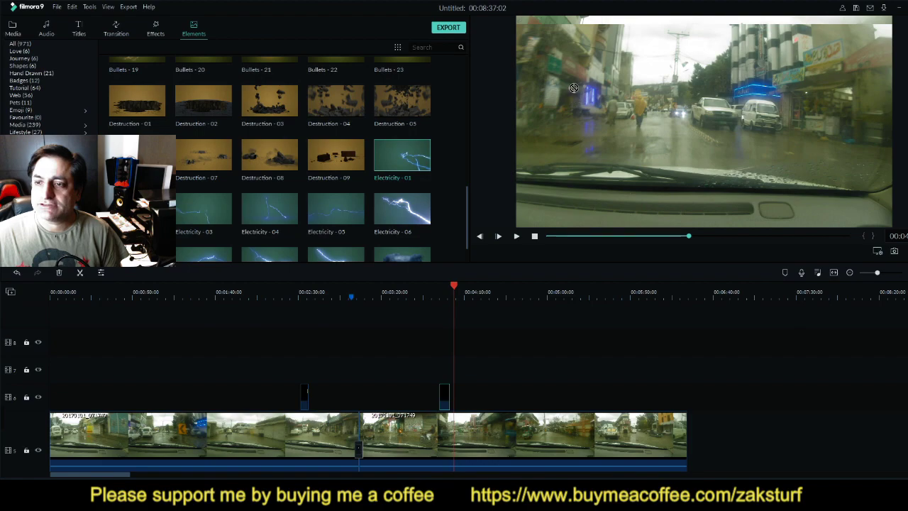
{"action": "left_click_drag", "start_coordinate": [449, 173], "coordinate": [451, 394]}
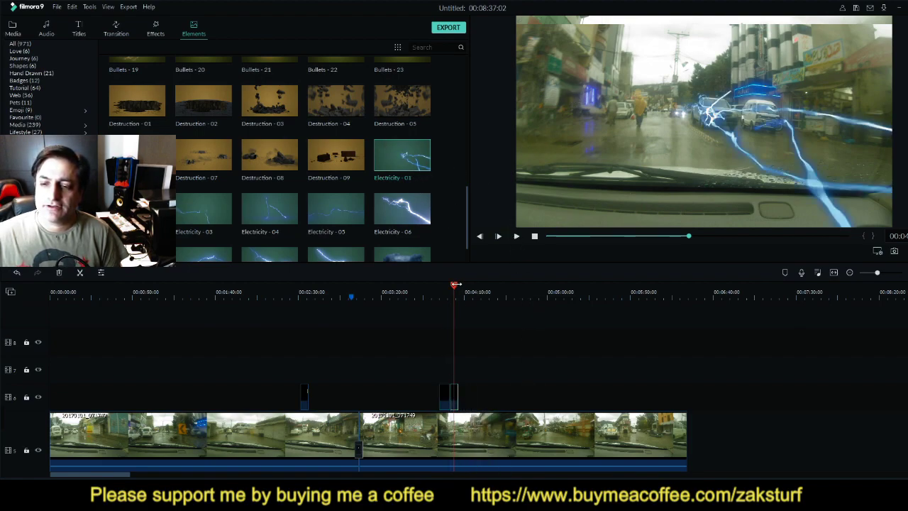
{"action": "mouse_move", "coordinate": [721, 117]}
{"action": "left_mouse_down"}
{"action": "mouse_move", "coordinate": [740, 117]}
{"action": "mouse_move", "coordinate": [710, 108]}
{"action": "left_mouse_up"}
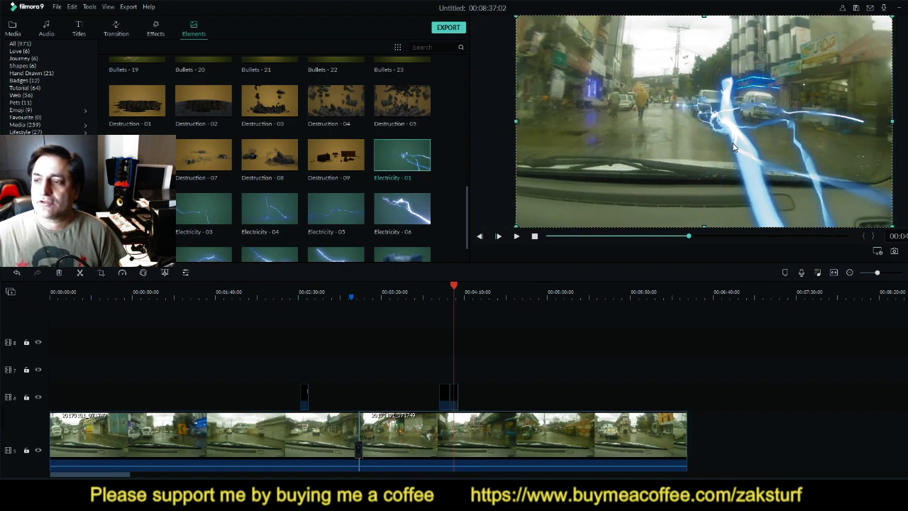
Shift the Electricity - 01 lightning left and slightly up over the middle of the road, and play it
{"action": "left_click_drag", "start_coordinate": [734, 147], "coordinate": [659, 125]}
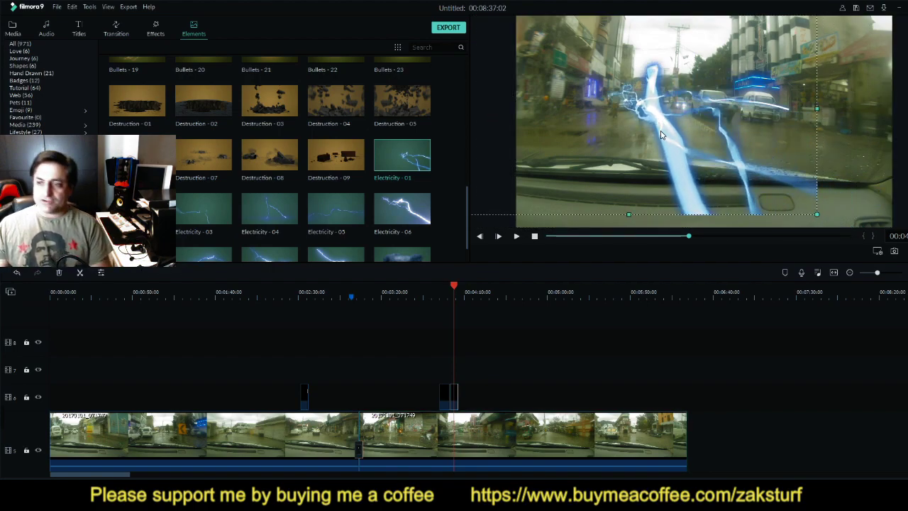
{"action": "key", "text": "space"}
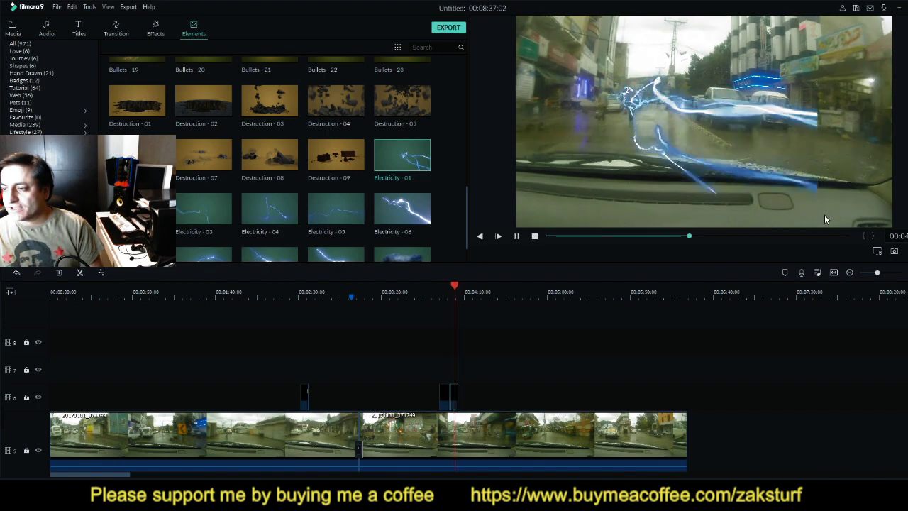
{"action": "key", "text": "space"}
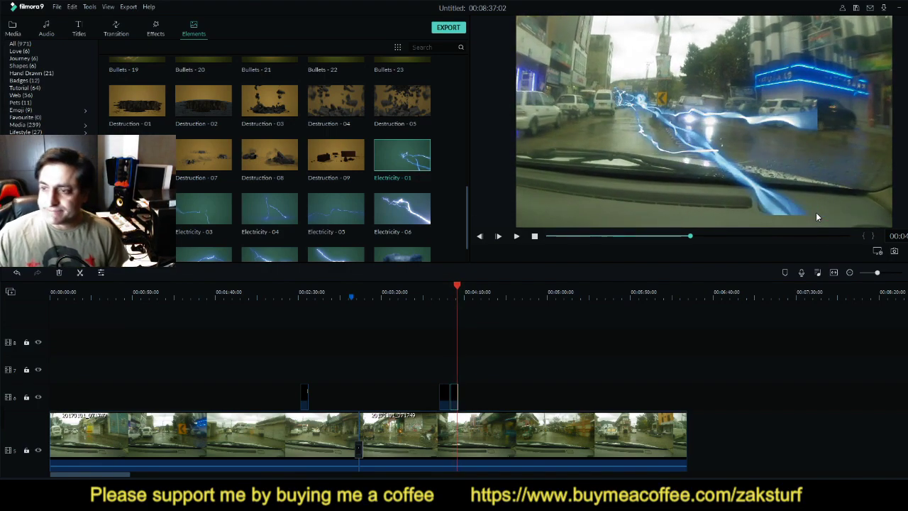
Stretch the Electricity - 01 element's right side past the video frame's right edge and play the result
{"action": "left_click", "coordinate": [772, 178]}
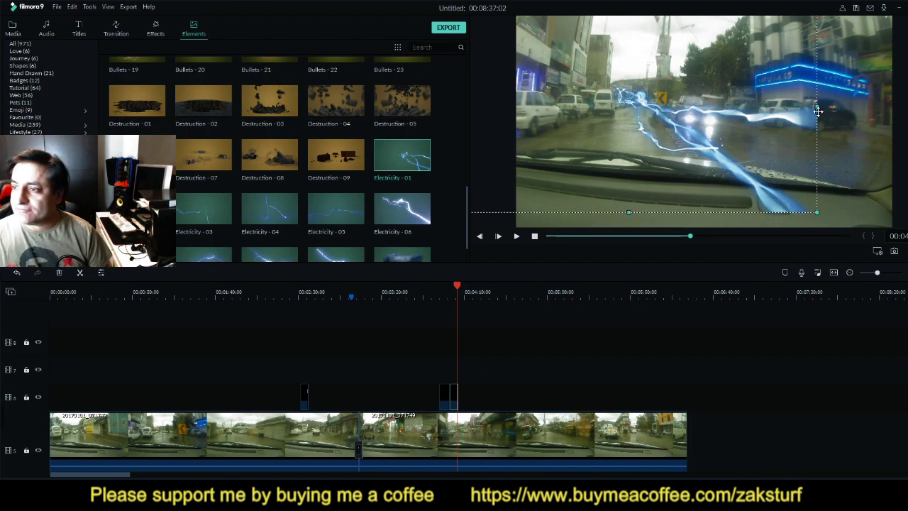
{"action": "left_click_drag", "start_coordinate": [816, 107], "coordinate": [905, 110]}
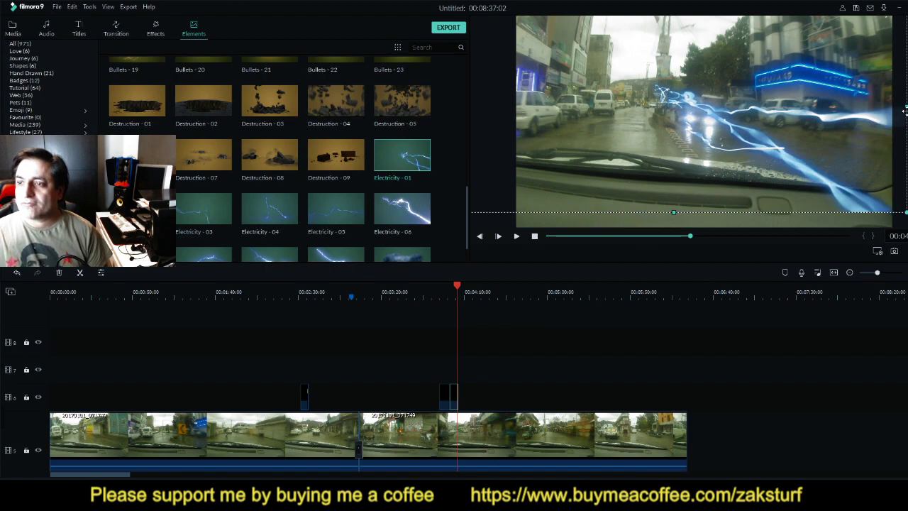
{"action": "key", "text": "space"}
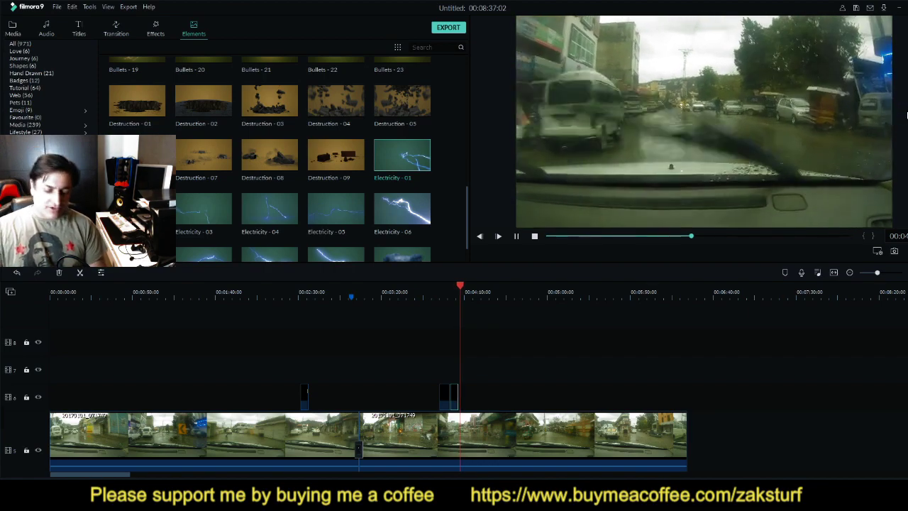
{"action": "key", "text": "space"}
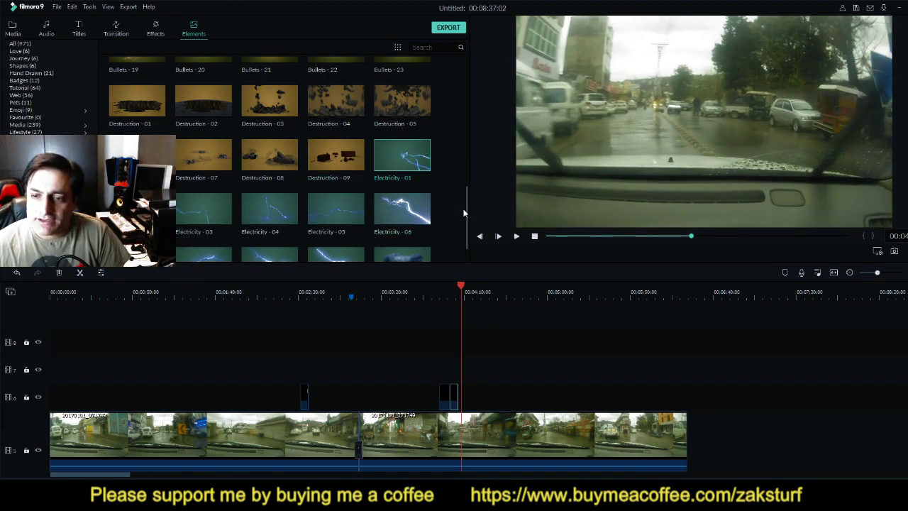
Add the Lasers - 22 element to track 6 just past the 4:30 mark and play the footage from before it
{"action": "left_click_drag", "start_coordinate": [466, 201], "coordinate": [457, 250]}
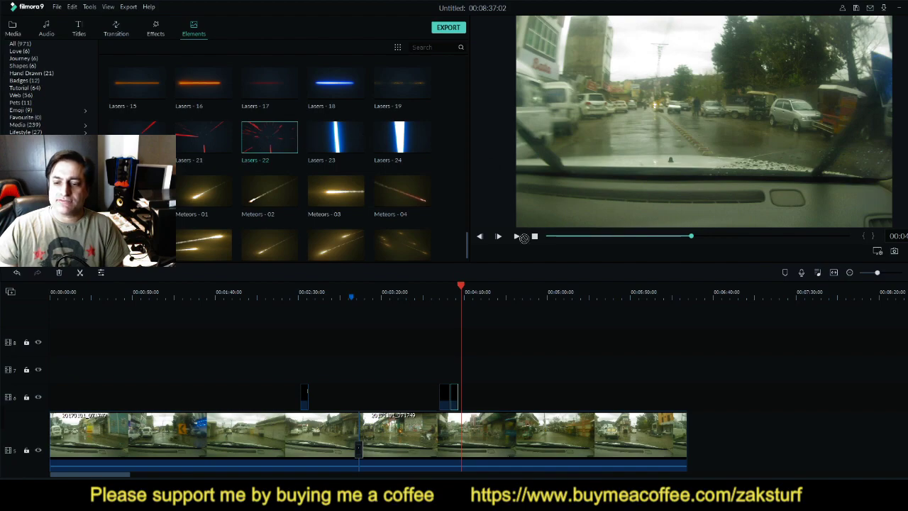
{"action": "left_click_drag", "start_coordinate": [504, 401], "coordinate": [504, 400]}
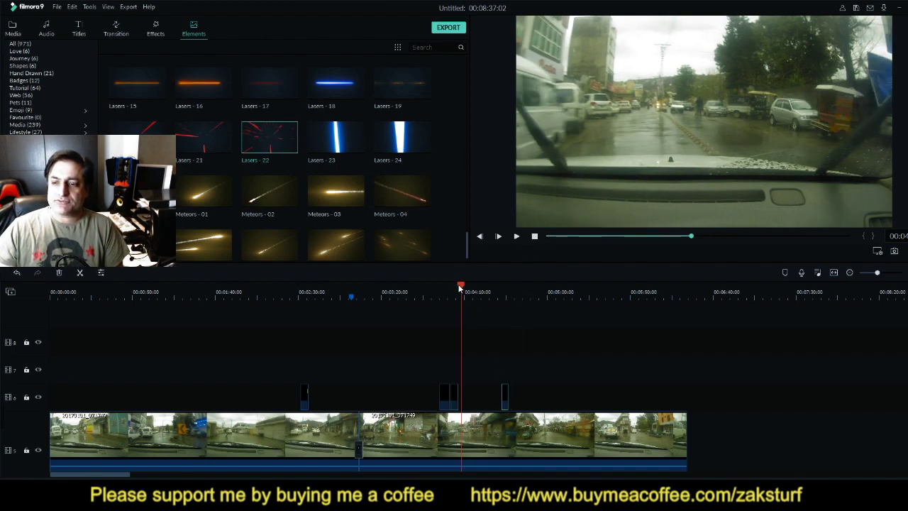
{"action": "left_click_drag", "start_coordinate": [459, 288], "coordinate": [500, 289]}
{"action": "key", "text": "space"}
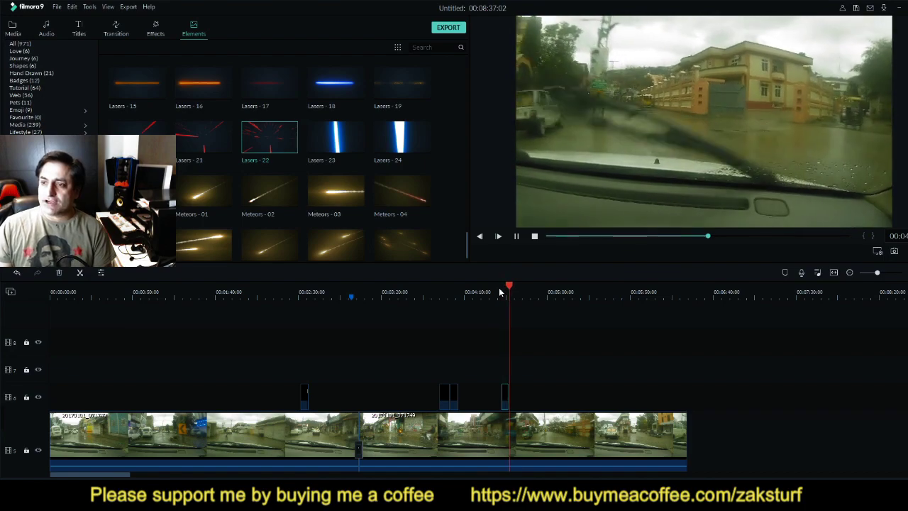
{"action": "key", "text": "space"}
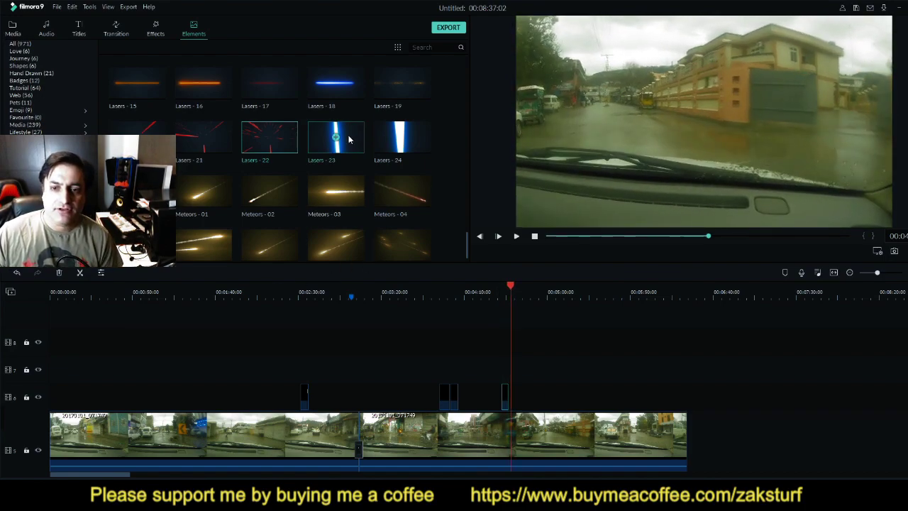
Add the Lasers - 23 element to track 6 at the playhead, after Lasers - 22, and play it over the footage
{"action": "left_click_drag", "start_coordinate": [326, 142], "coordinate": [514, 409]}
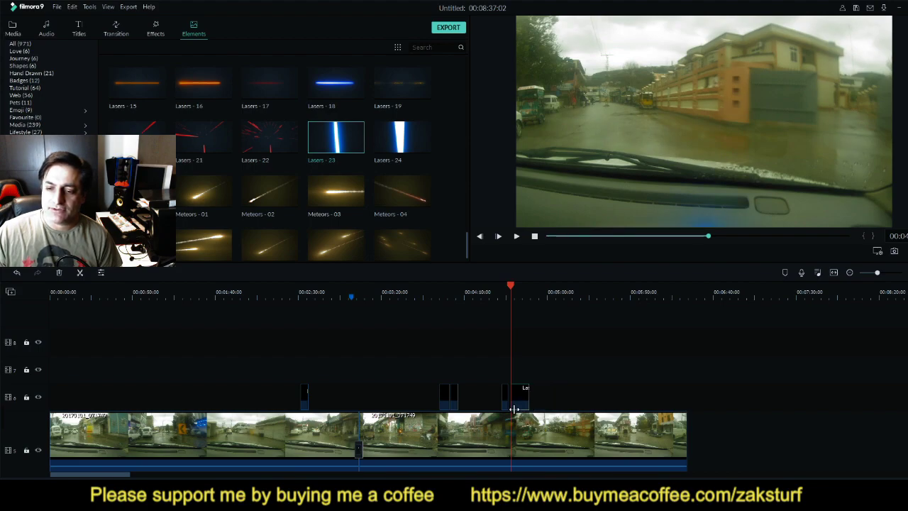
{"action": "key", "text": "space"}
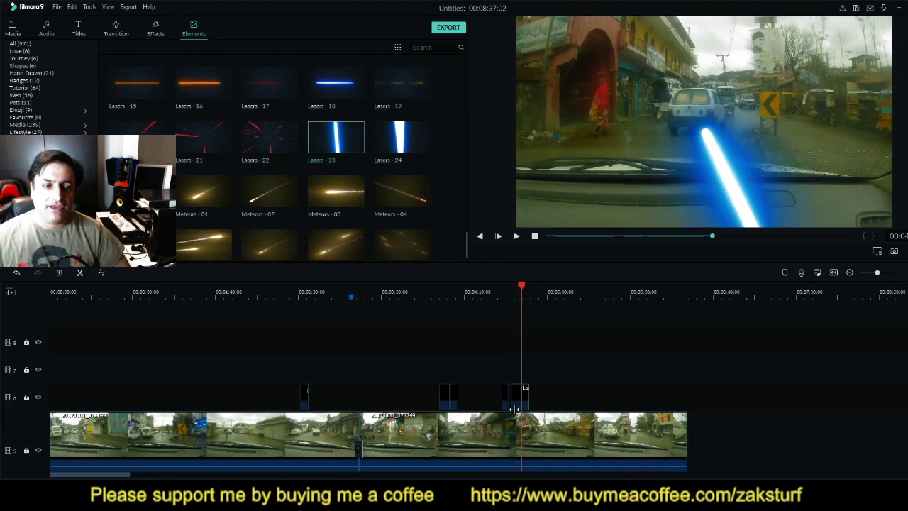
Add the Meteors - 09 element to track 6 a short gap after Lasers - 23 and play it over the footage
{"action": "left_click_drag", "start_coordinate": [466, 237], "coordinate": [466, 264]}
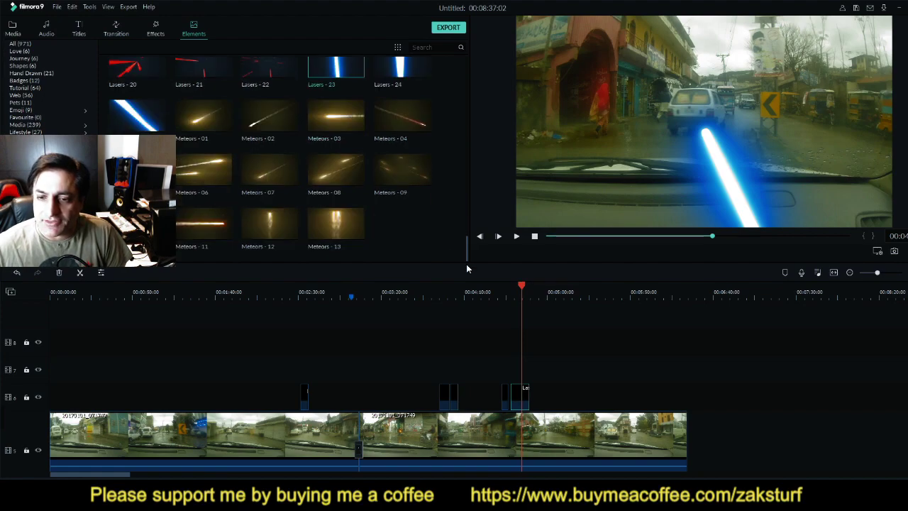
{"action": "left_click_drag", "start_coordinate": [404, 177], "coordinate": [544, 397]}
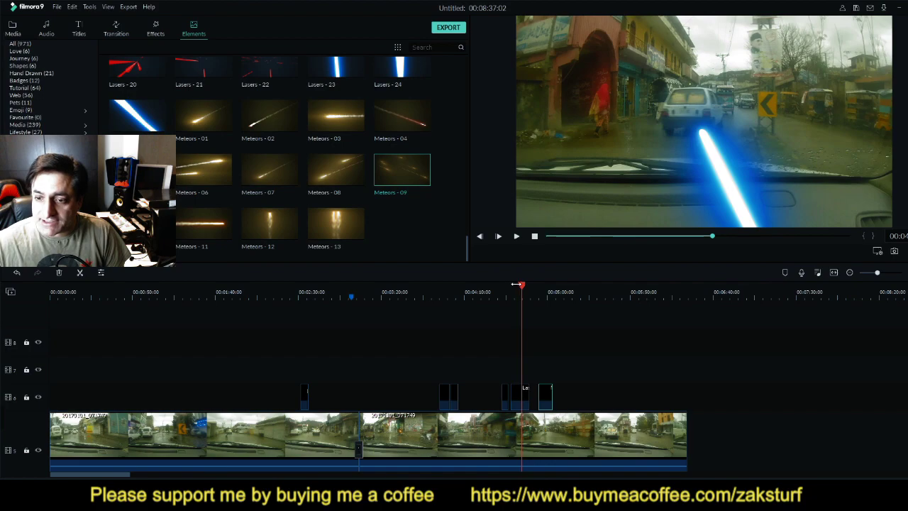
{"action": "left_click_drag", "start_coordinate": [515, 284], "coordinate": [537, 285]}
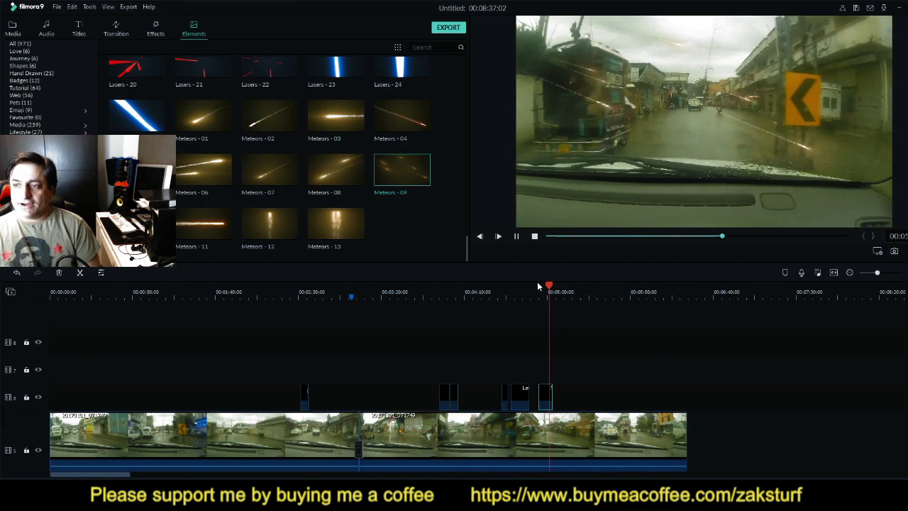
{"action": "key", "text": "space"}
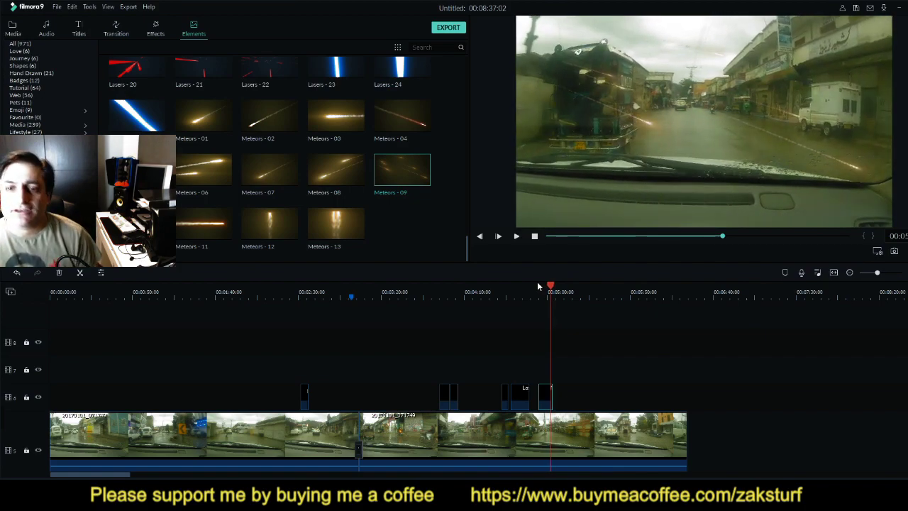
Preview Meteors - 09 on its own from the library, and view the placed clip's video settings without changing them
{"action": "left_click", "coordinate": [397, 177]}
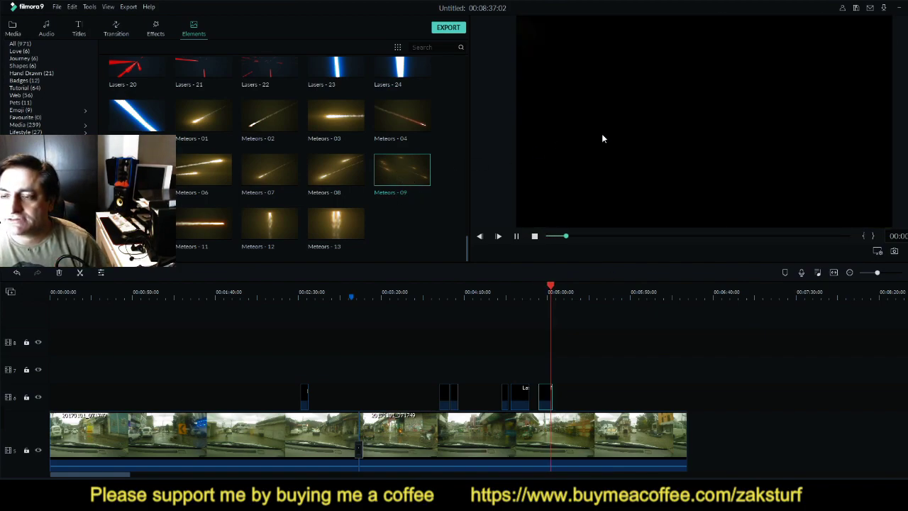
{"action": "double_click", "coordinate": [545, 402]}
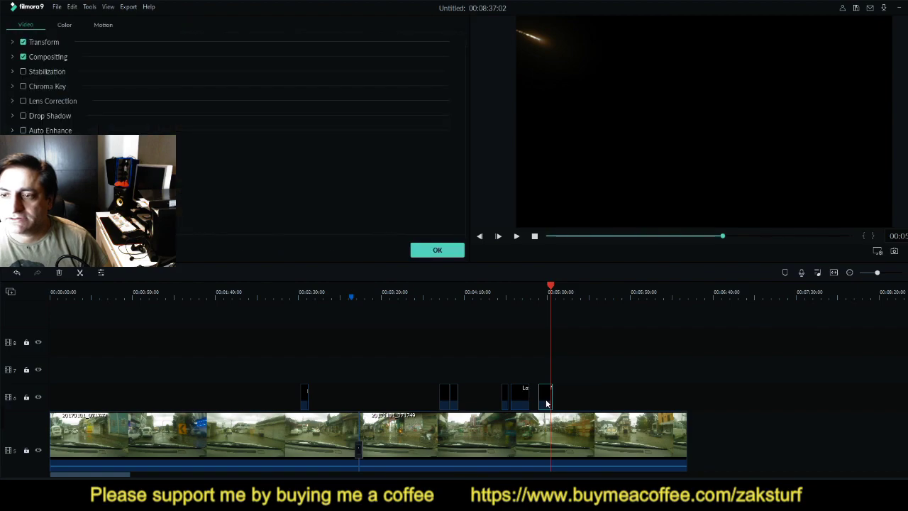
{"action": "left_click", "coordinate": [447, 248]}
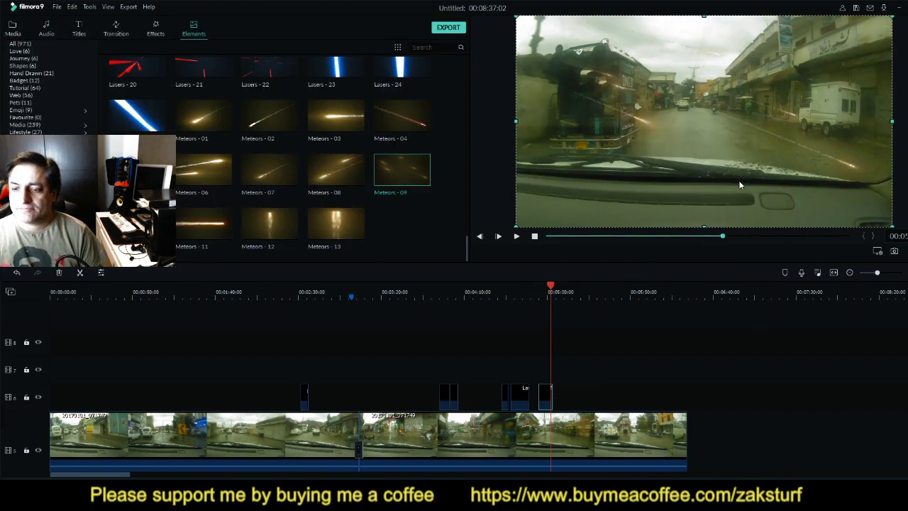
Return the playhead to the start of Meteors - 09 and enlarge the element past the frame's upper-left corner
{"action": "left_click_drag", "start_coordinate": [552, 285], "coordinate": [539, 290]}
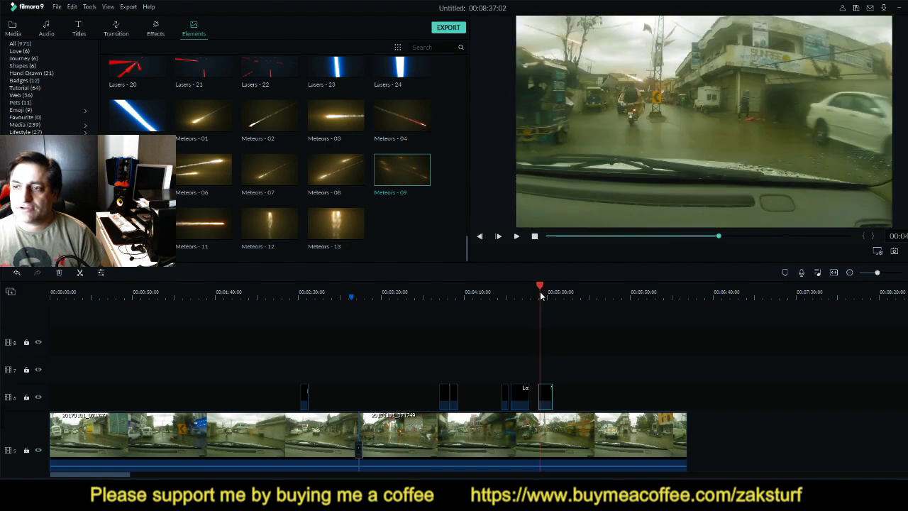
{"action": "left_click", "coordinate": [626, 74]}
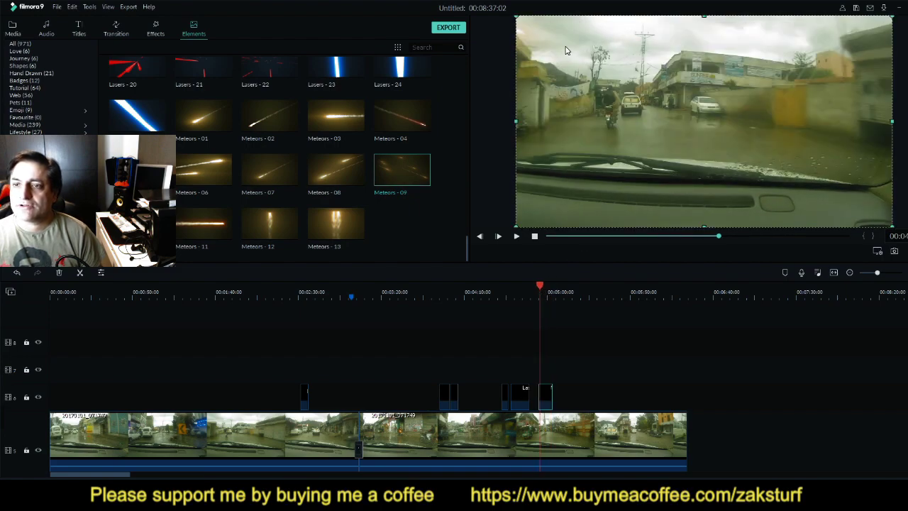
{"action": "left_click_drag", "start_coordinate": [513, 14], "coordinate": [386, 2]}
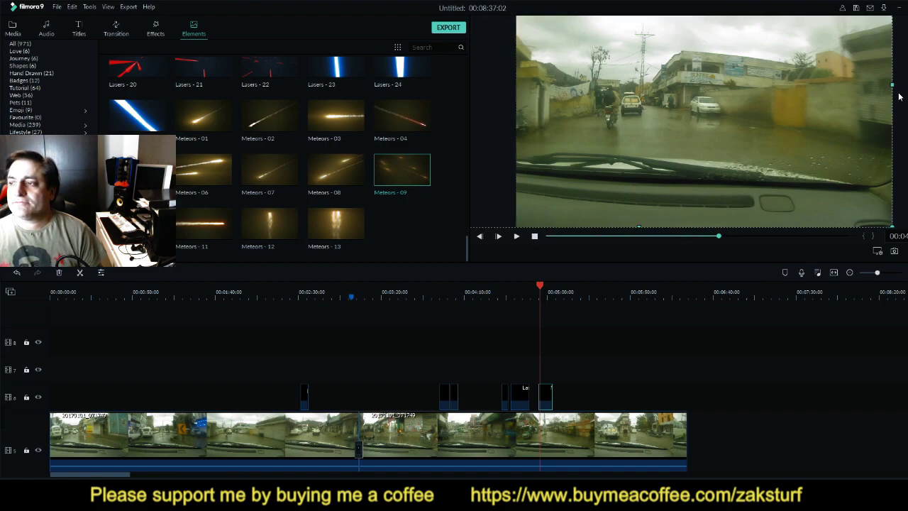
Enlarge and reposition Meteors - 09 past the frame's right edge and upper-right corner, and play it over the footage
{"action": "left_click_drag", "start_coordinate": [891, 85], "coordinate": [907, 85]}
{"action": "left_click_drag", "start_coordinate": [851, 67], "coordinate": [799, 147]}
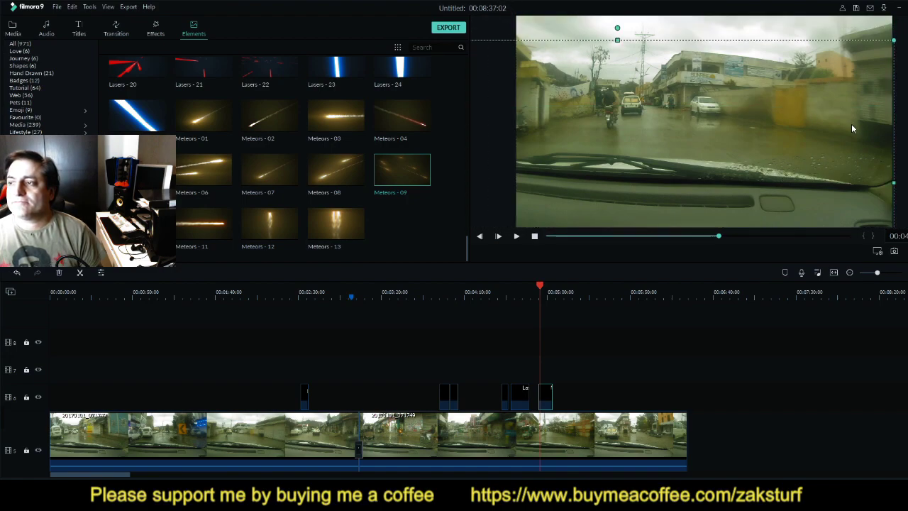
{"action": "left_click_drag", "start_coordinate": [895, 41], "coordinate": [907, 13]}
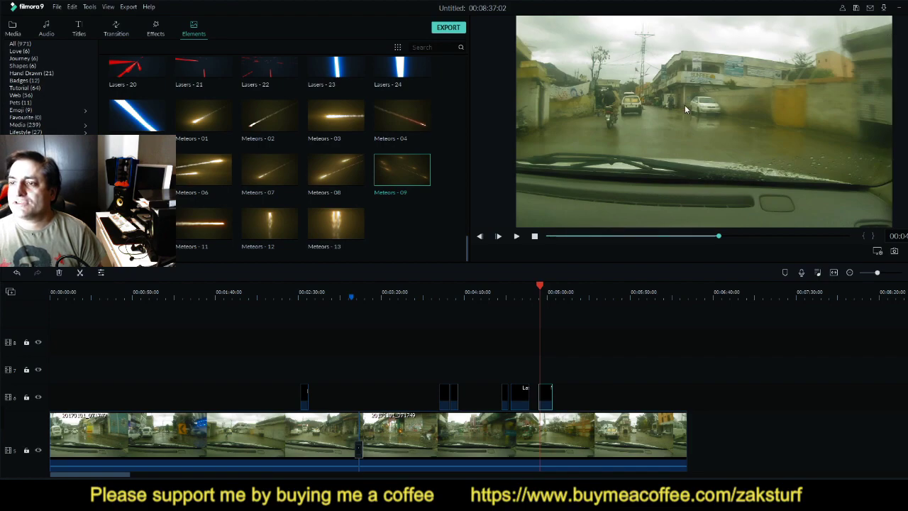
{"action": "left_click", "coordinate": [532, 290]}
{"action": "key", "text": "space"}
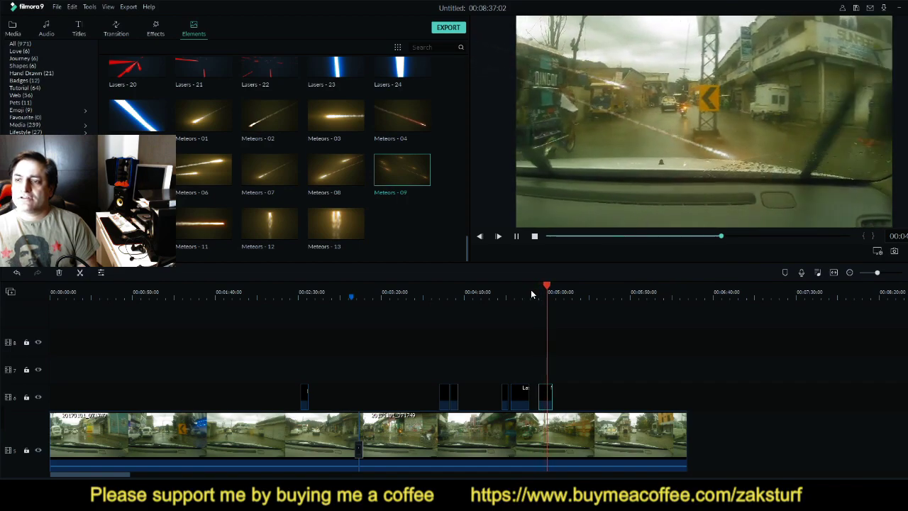
{"action": "key", "text": "space"}
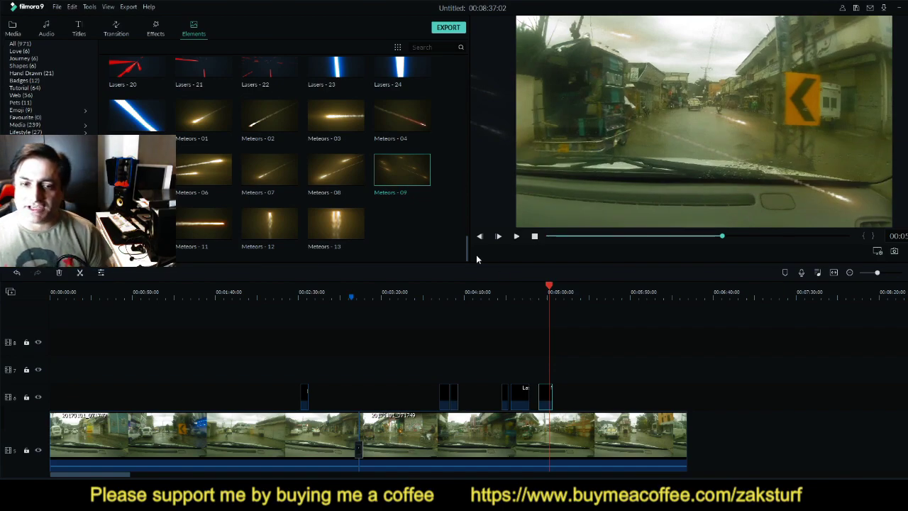
Add the Explosions - 10 element to track 6 directly after Meteors - 09 and briefly play the footage from the playhead
{"action": "left_click_drag", "start_coordinate": [467, 252], "coordinate": [475, 167]}
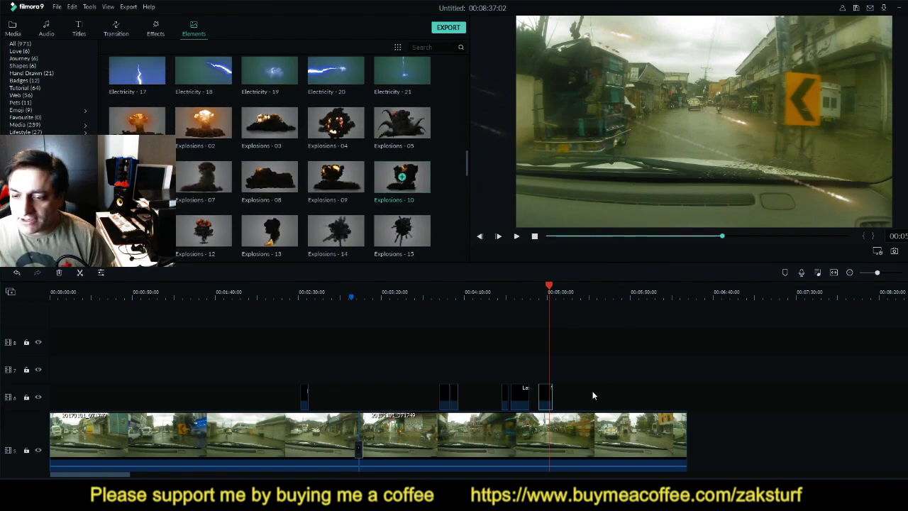
{"action": "left_click_drag", "start_coordinate": [398, 192], "coordinate": [555, 404]}
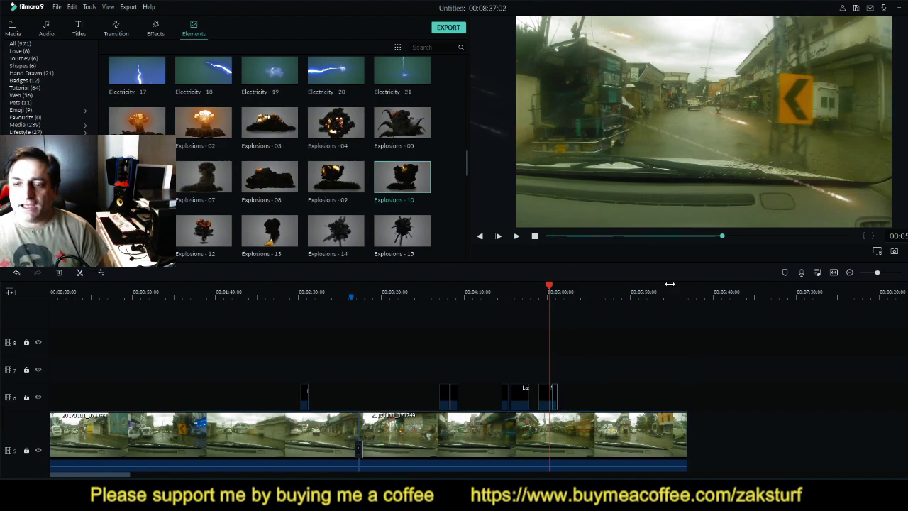
{"action": "key", "text": "space"}
{"action": "key", "text": "space"}
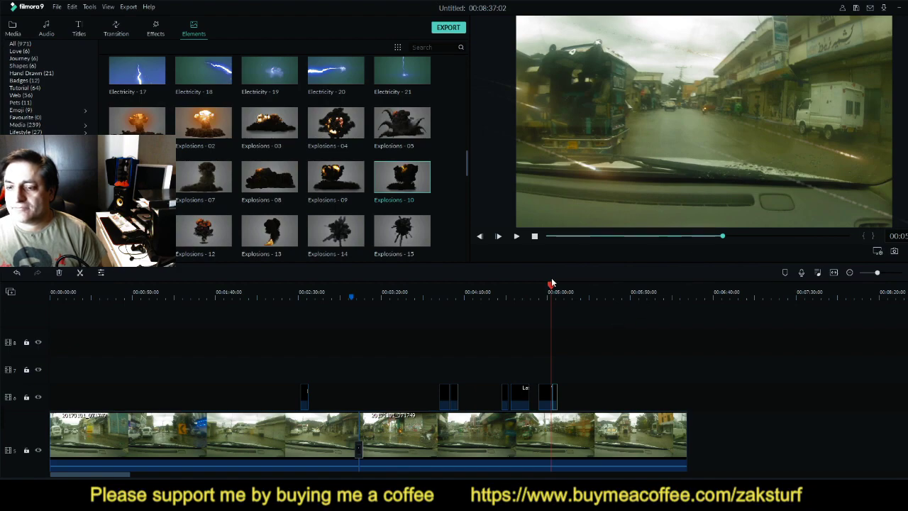
Shift the footage slightly left and enlarge it past the frame's right edge, and move the explosion toward the frame's upper right
{"action": "left_click_drag", "start_coordinate": [553, 288], "coordinate": [560, 288]}
{"action": "mouse_move", "coordinate": [721, 113]}
{"action": "left_mouse_down"}
{"action": "mouse_move", "coordinate": [817, 128]}
{"action": "mouse_move", "coordinate": [720, 127]}
{"action": "mouse_move", "coordinate": [712, 112]}
{"action": "left_mouse_up"}
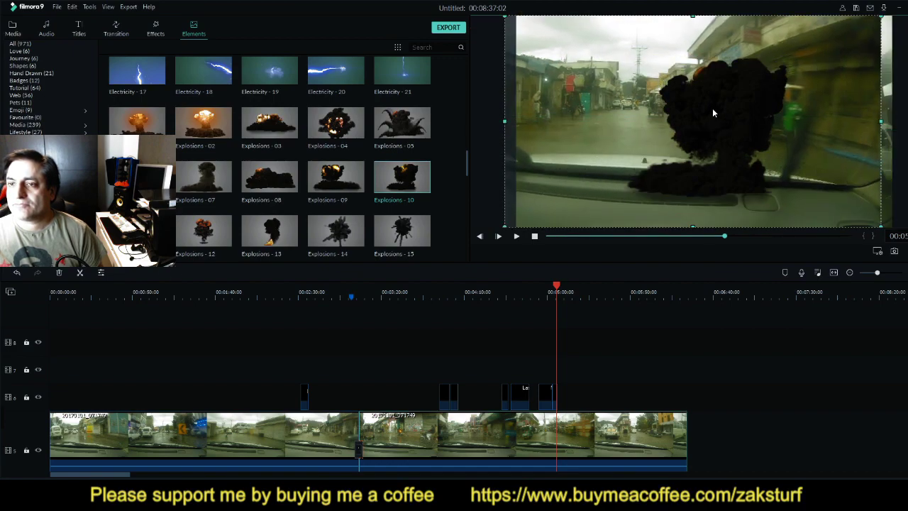
{"action": "left_click_drag", "start_coordinate": [880, 17], "coordinate": [906, 29]}
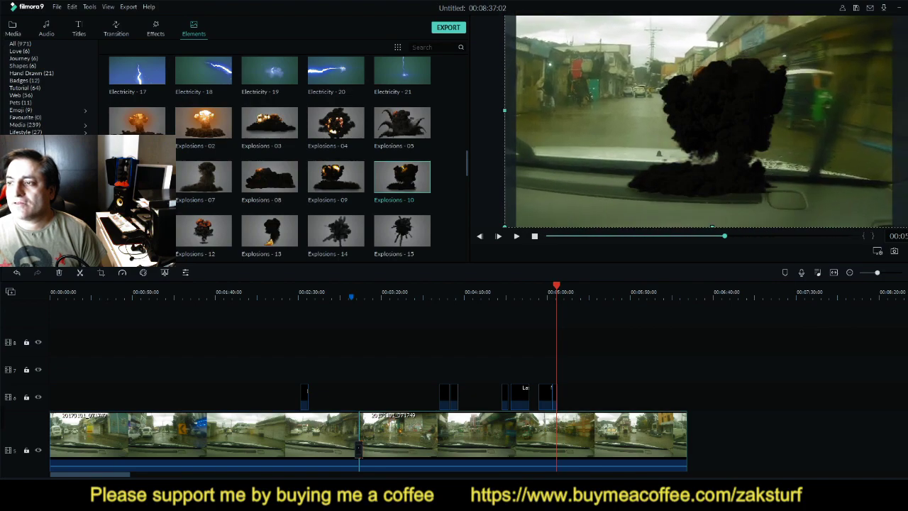
{"action": "left_click_drag", "start_coordinate": [719, 107], "coordinate": [802, 71]}
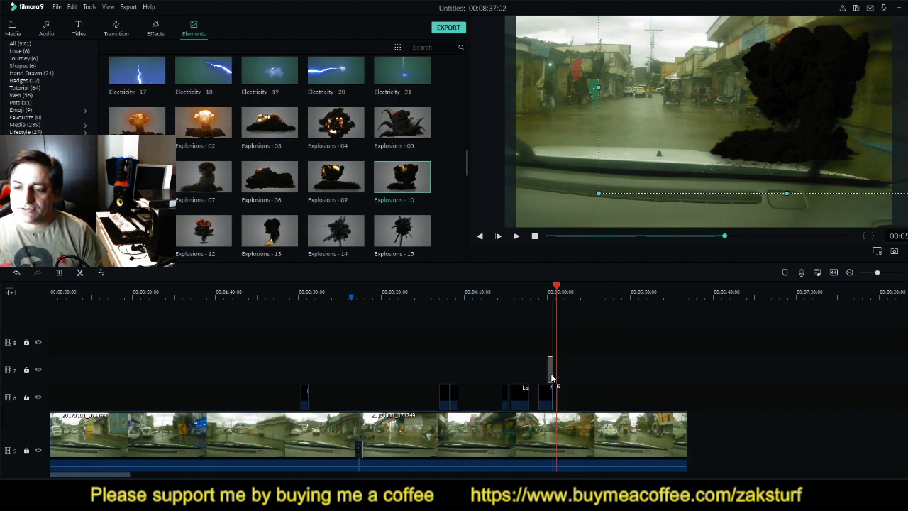
Move Explosions - 10 to track 7 so it ends together with Meteors - 09, and play both over the footage
{"action": "left_click_drag", "start_coordinate": [552, 374], "coordinate": [552, 374]}
{"action": "left_click_drag", "start_coordinate": [558, 287], "coordinate": [539, 291]}
{"action": "key", "text": "space"}
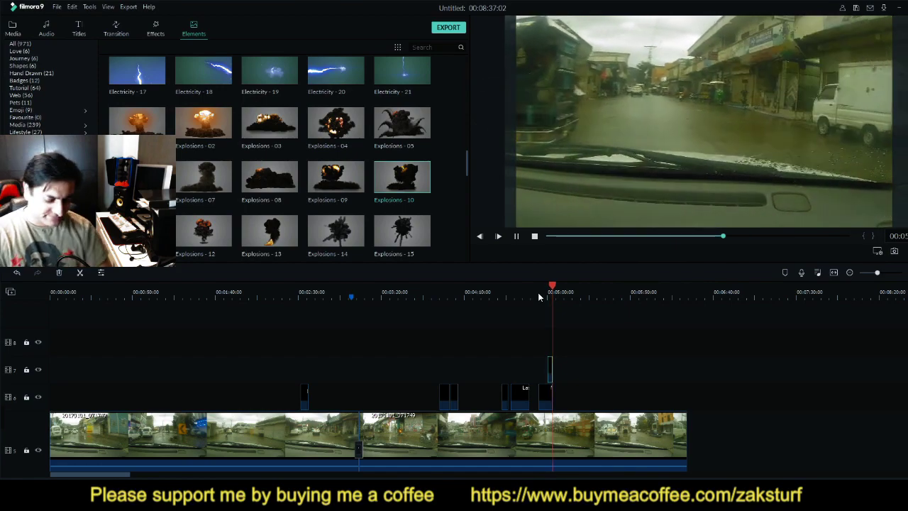
{"action": "key", "text": "space"}
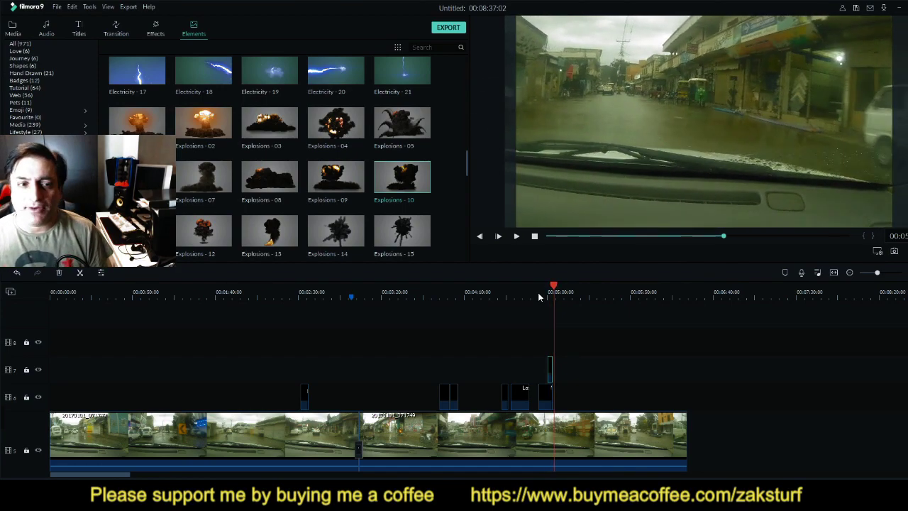
Add the Paris Sketchbook sunglasses element to track 6 well after Meteors - 09, play it over the footage, and select the footage in the preview
{"action": "left_click", "coordinate": [34, 192]}
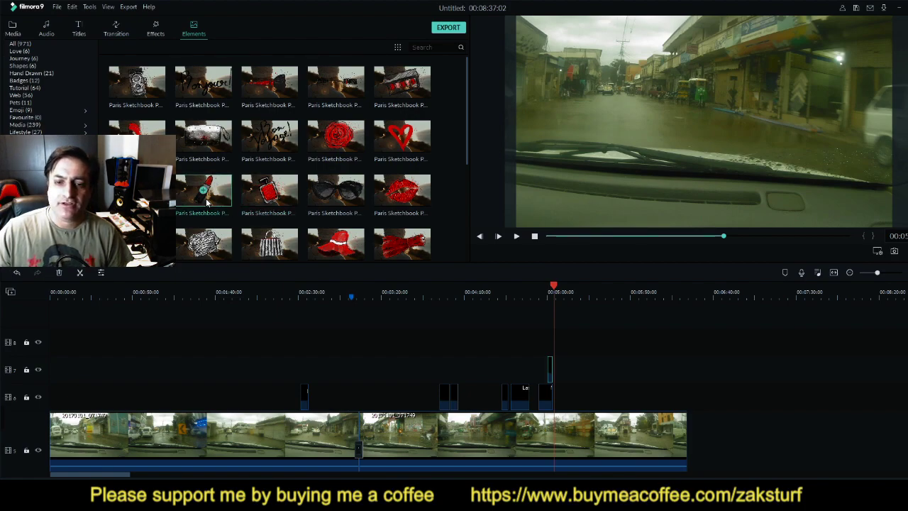
{"action": "left_click_drag", "start_coordinate": [343, 203], "coordinate": [373, 192]}
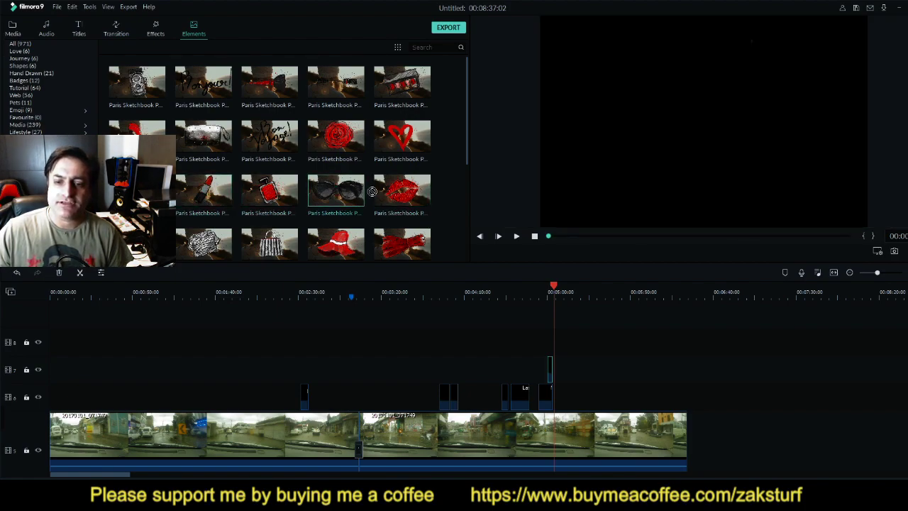
{"action": "left_click_drag", "start_coordinate": [652, 153], "coordinate": [613, 391]}
{"action": "left_click_drag", "start_coordinate": [552, 286], "coordinate": [608, 283]}
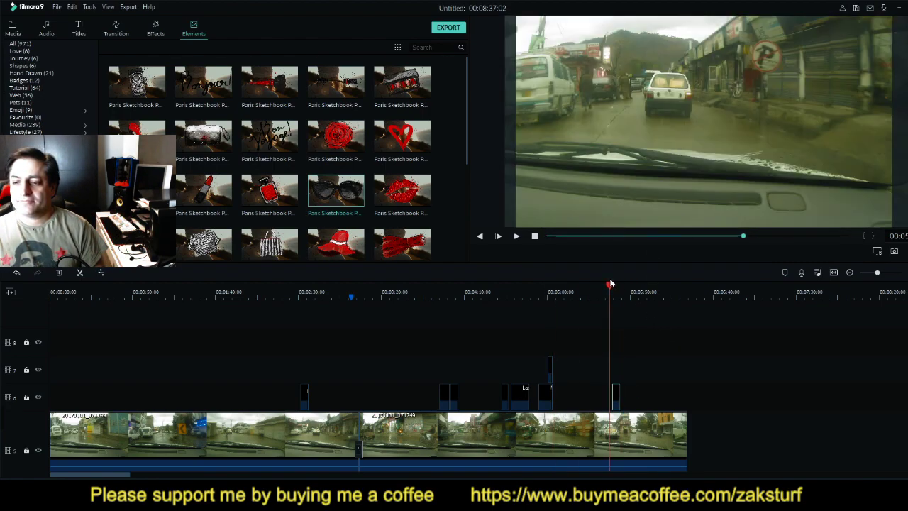
{"action": "key", "text": "space"}
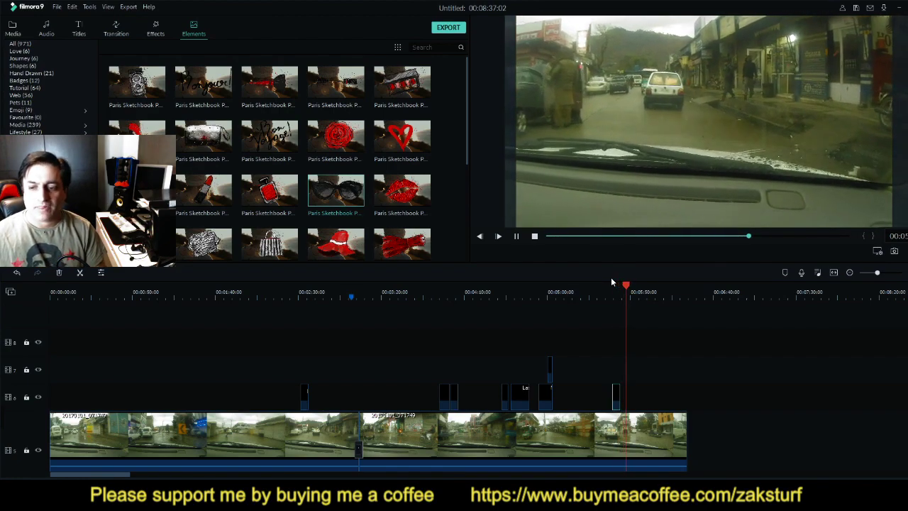
{"action": "key", "text": "space"}
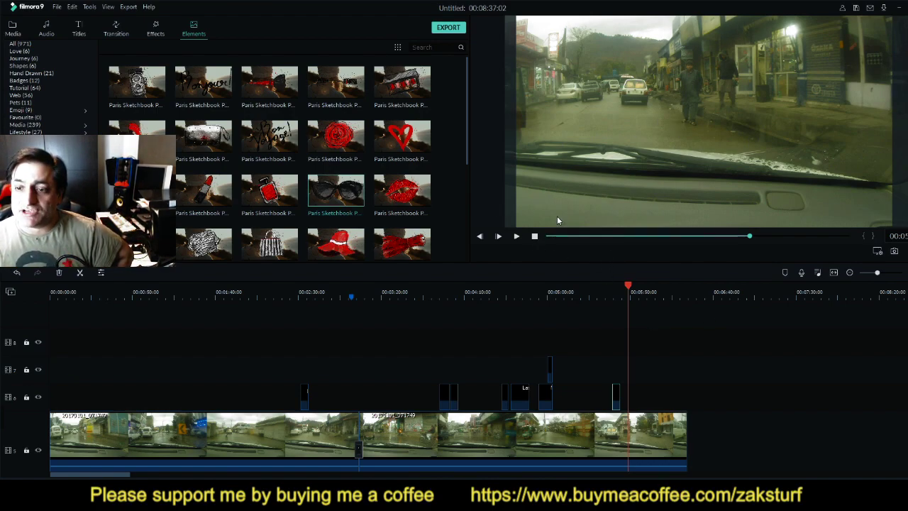
{"action": "left_click", "coordinate": [674, 107]}
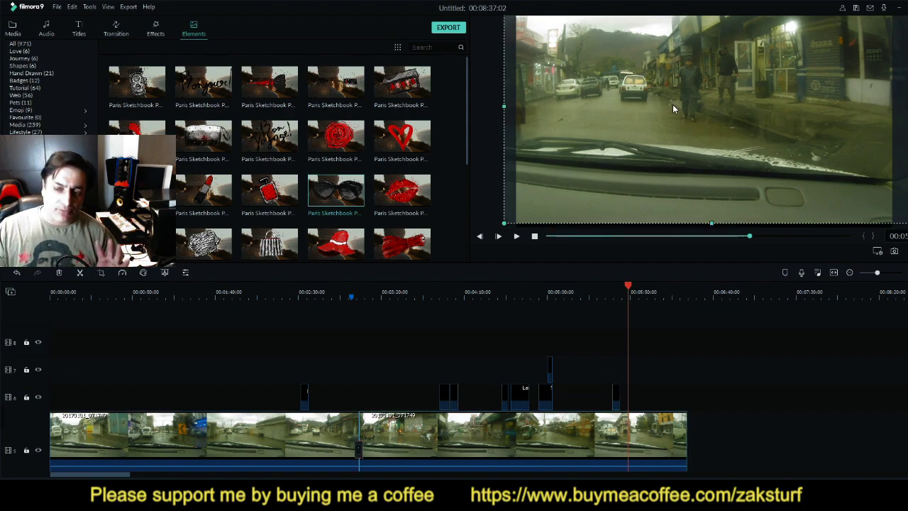